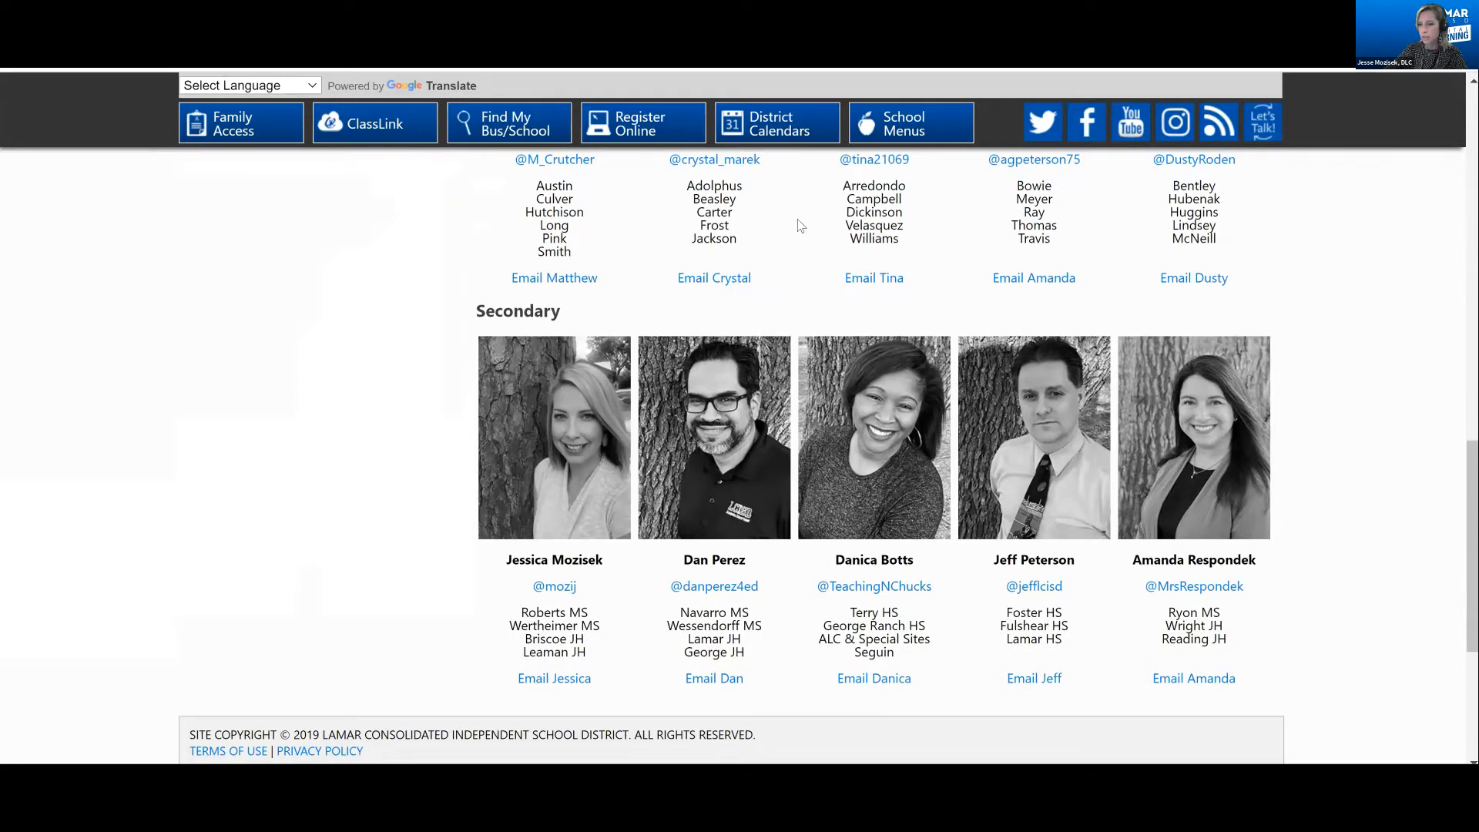
Switch to the Lamar CISD ClassLink apps page and launch Nearpod SSO
{"action": "scroll", "coordinate": [783, 185], "scroll_direction": "up", "scroll_amount": 3}
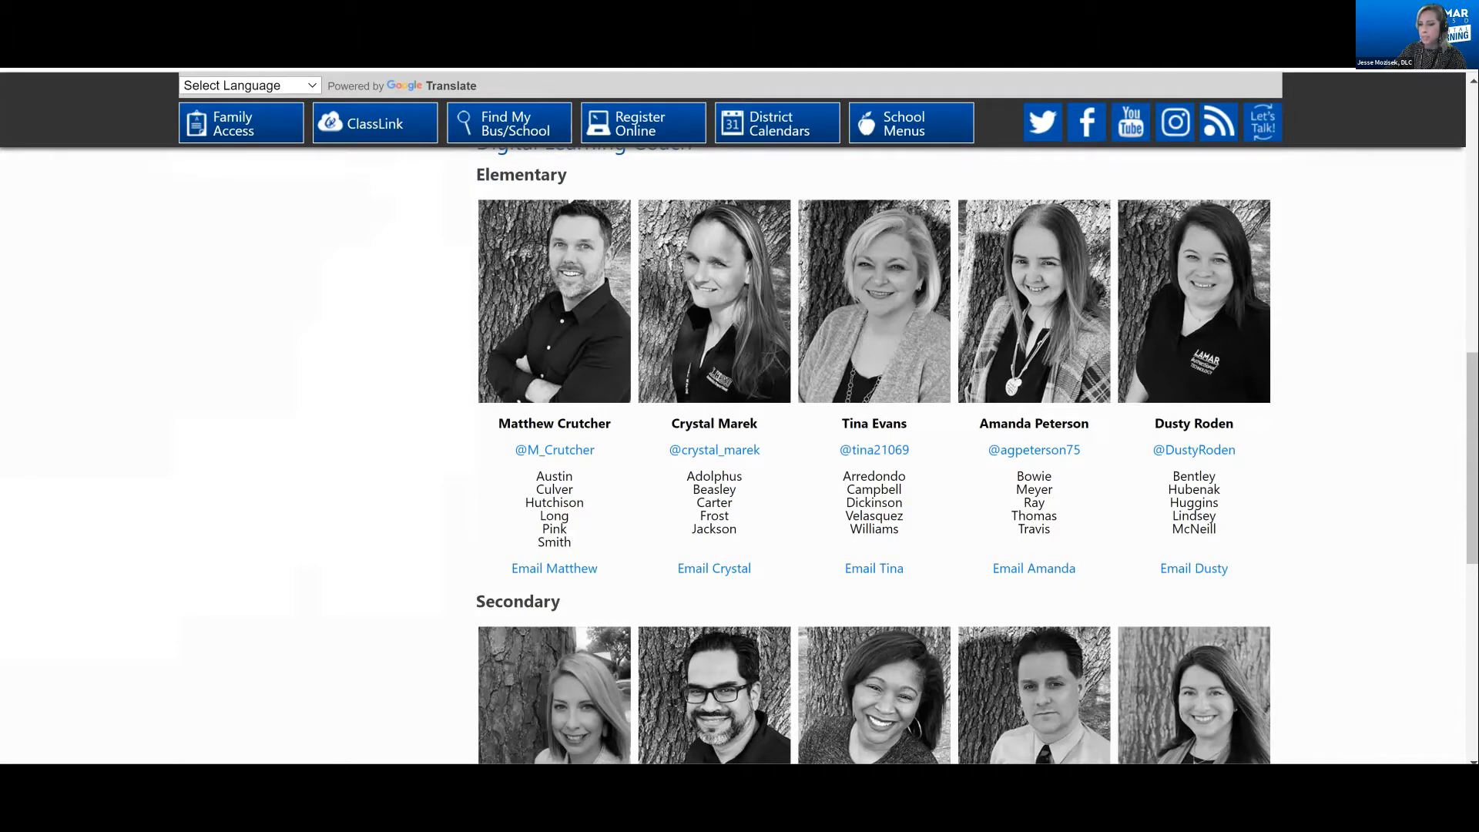
{"action": "key", "text": "ctrl+Tab"}
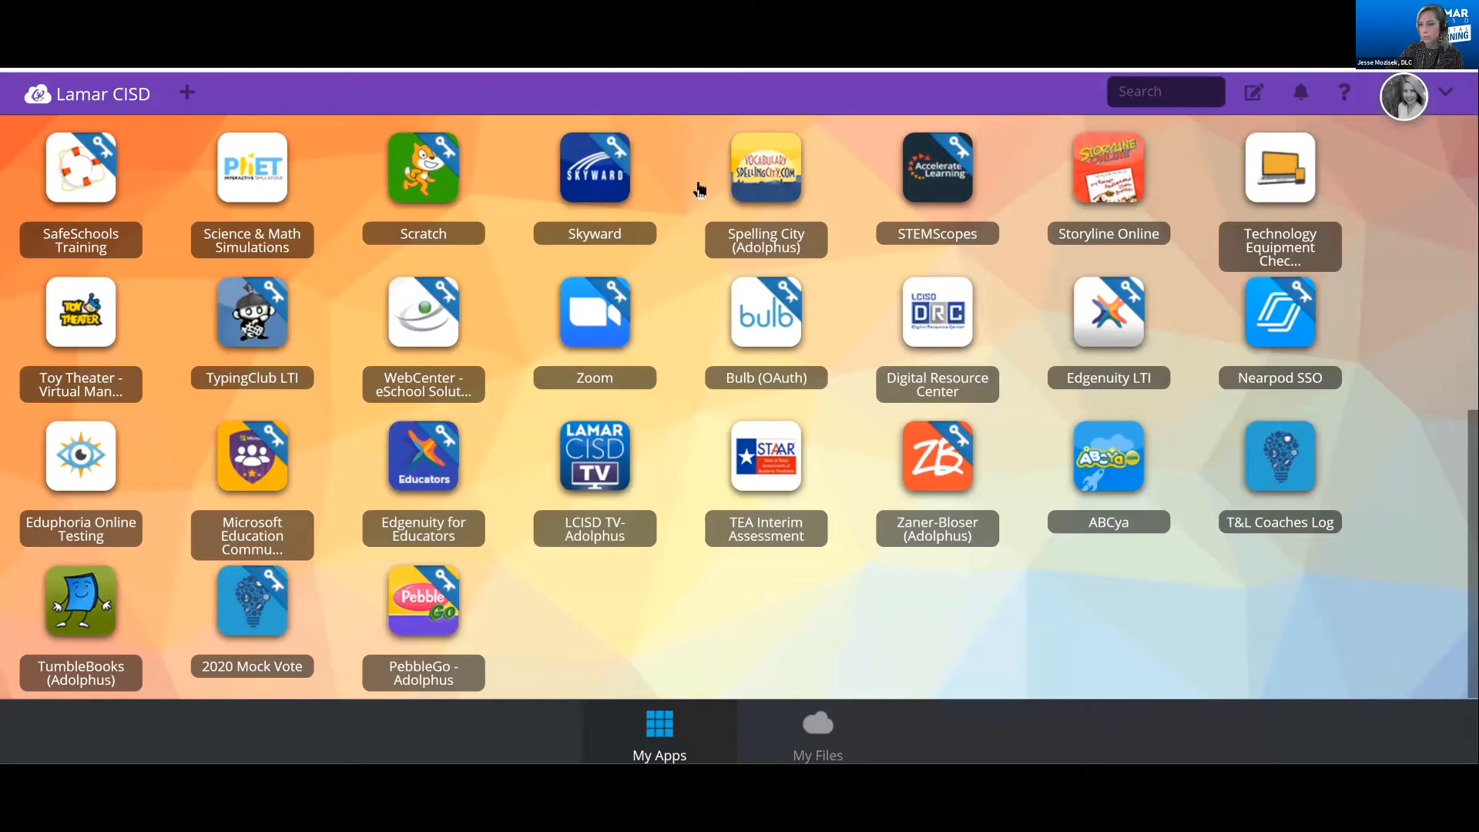
{"action": "scroll", "coordinate": [1050, 335], "scroll_direction": "up", "scroll_amount": 1}
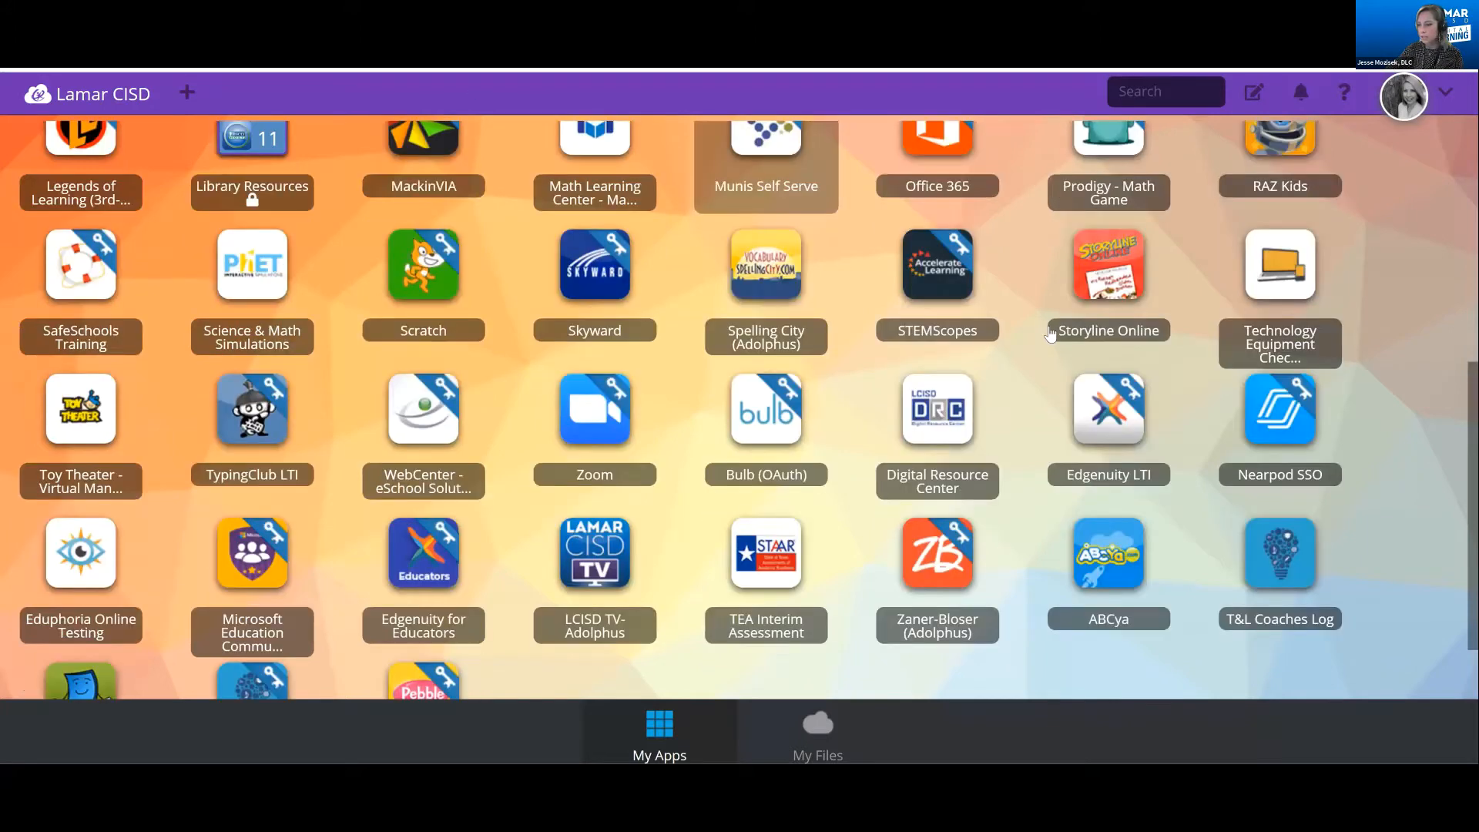
{"action": "left_click", "coordinate": [1288, 423]}
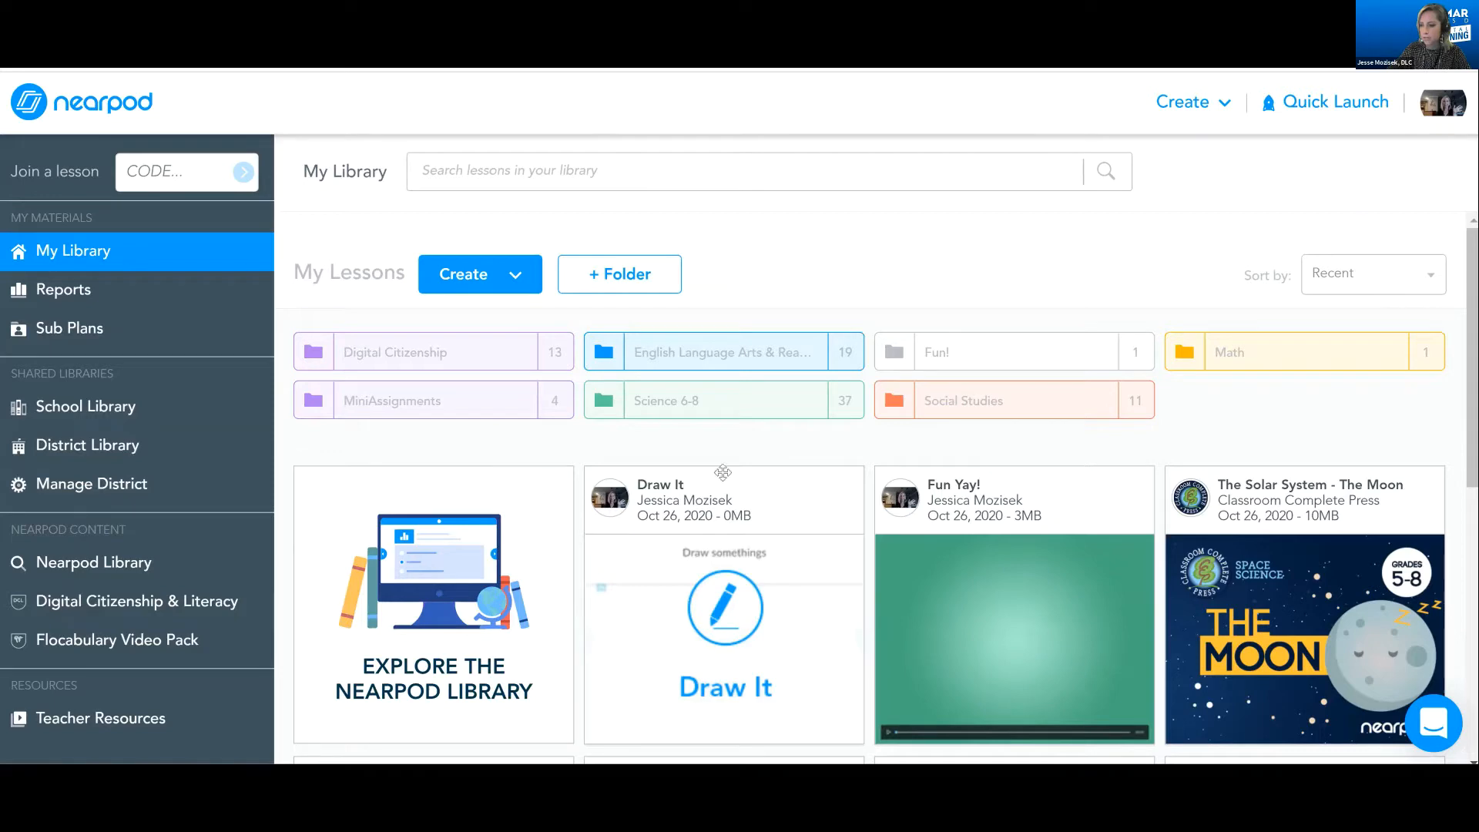
Look through the folders and saved lessons in My Library
{"action": "scroll", "coordinate": [723, 473], "scroll_direction": "down", "scroll_amount": 4}
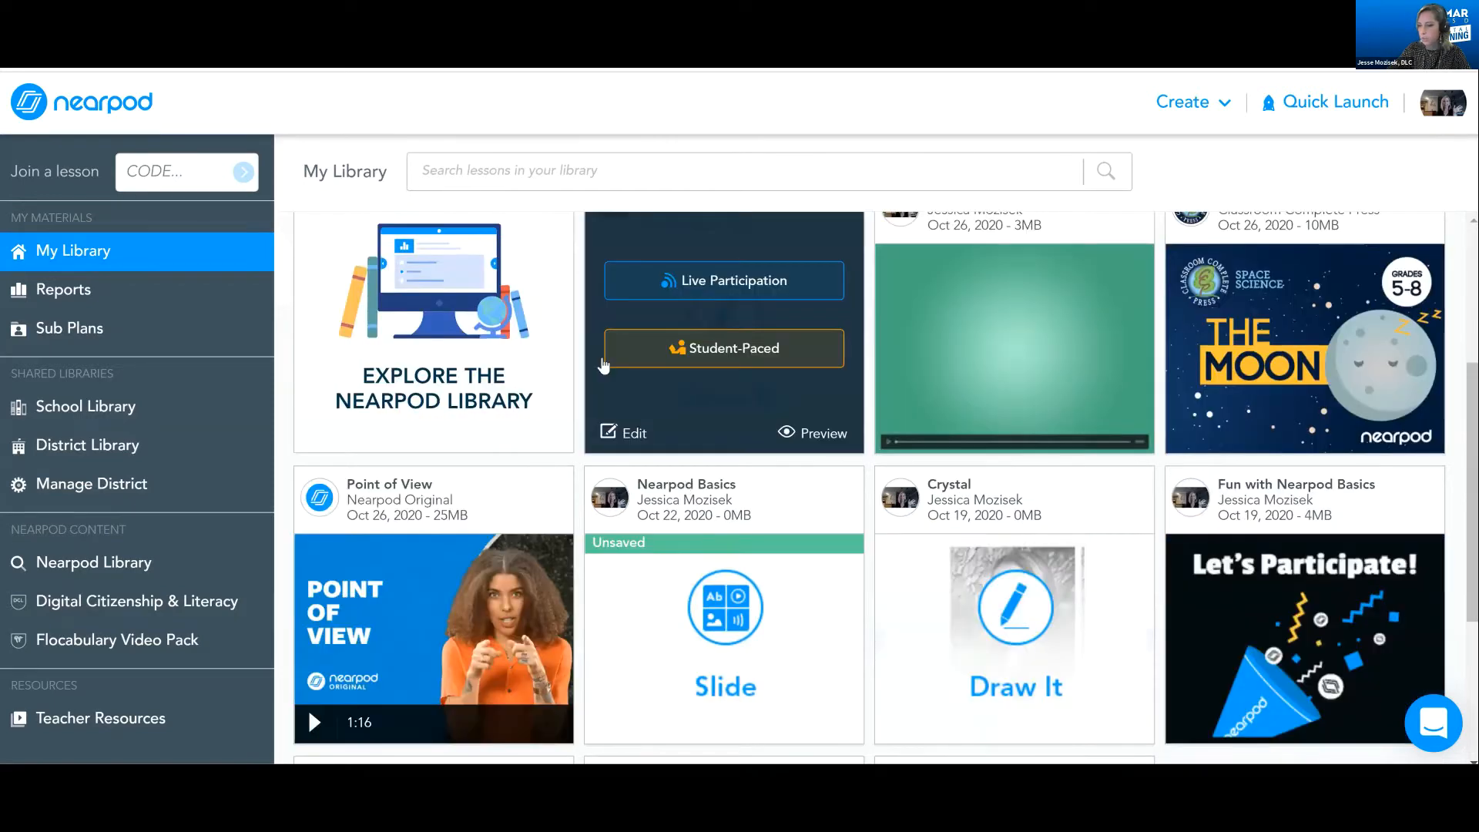
{"action": "scroll", "coordinate": [753, 279], "scroll_direction": "up", "scroll_amount": 4}
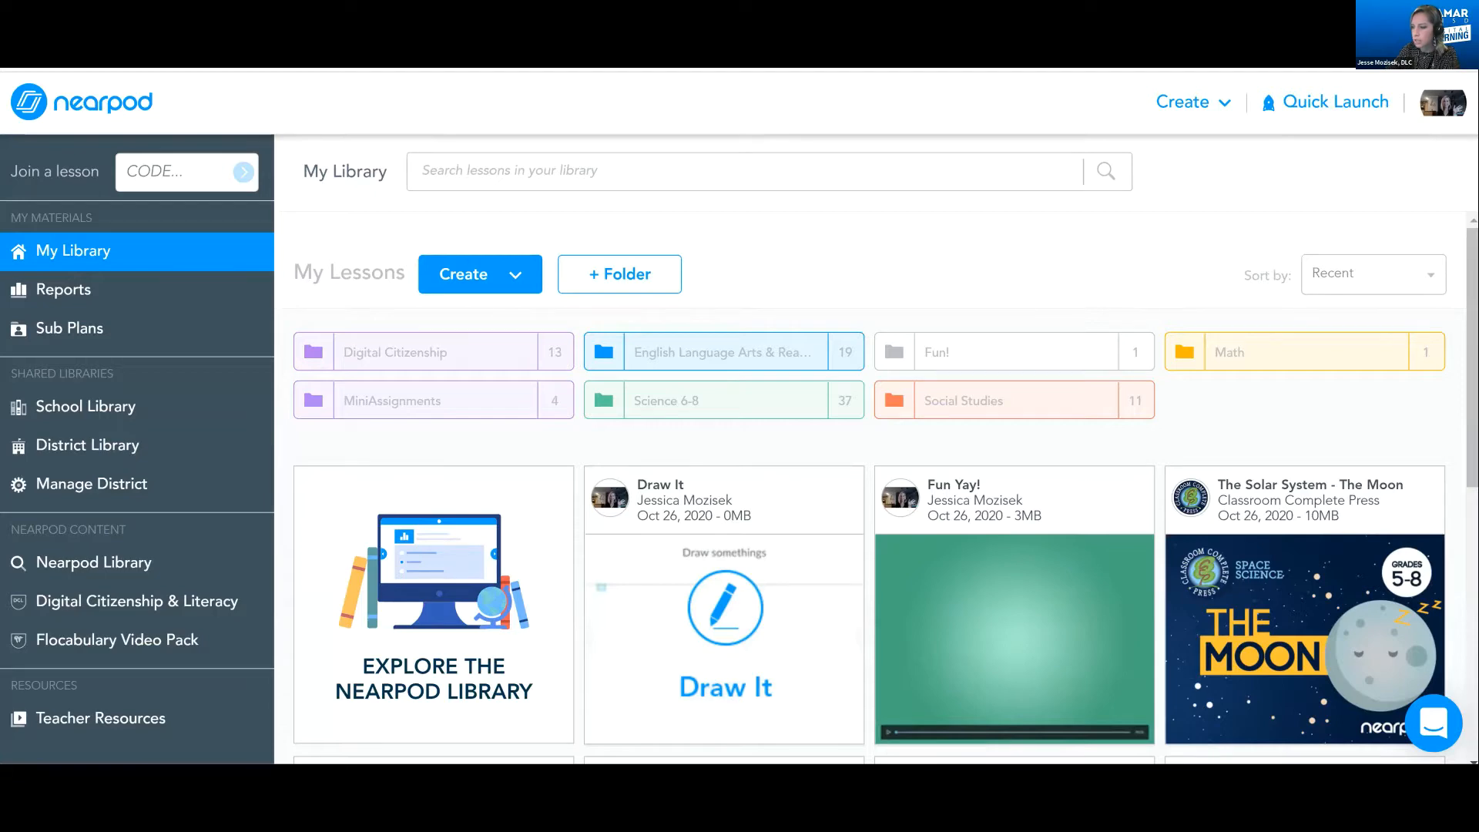
{"action": "scroll", "coordinate": [871, 493], "scroll_direction": "down", "scroll_amount": 2}
{"action": "scroll", "coordinate": [309, 630], "scroll_direction": "down", "scroll_amount": 2}
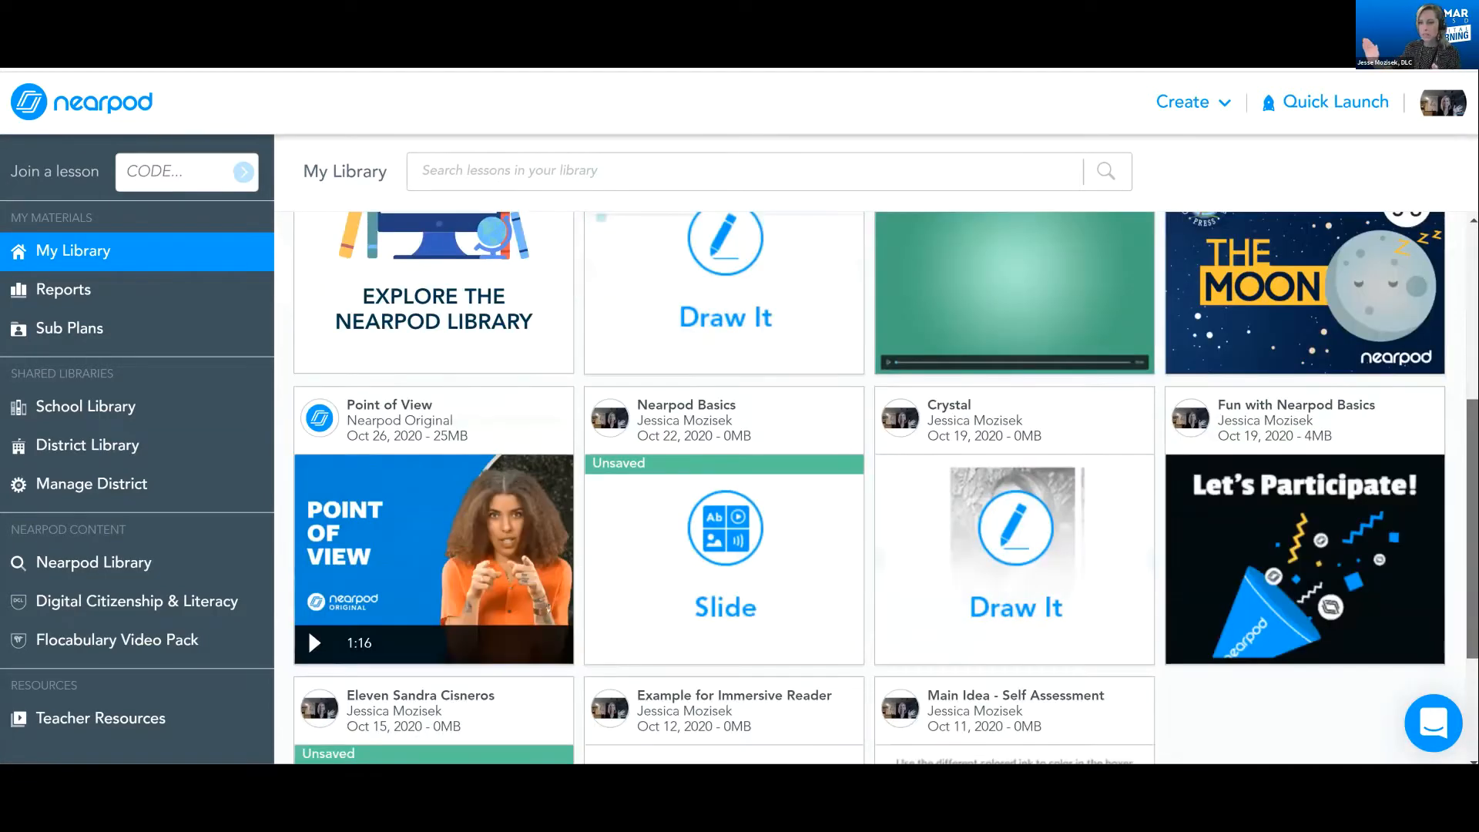
{"action": "scroll", "coordinate": [308, 630], "scroll_direction": "up", "scroll_amount": 4}
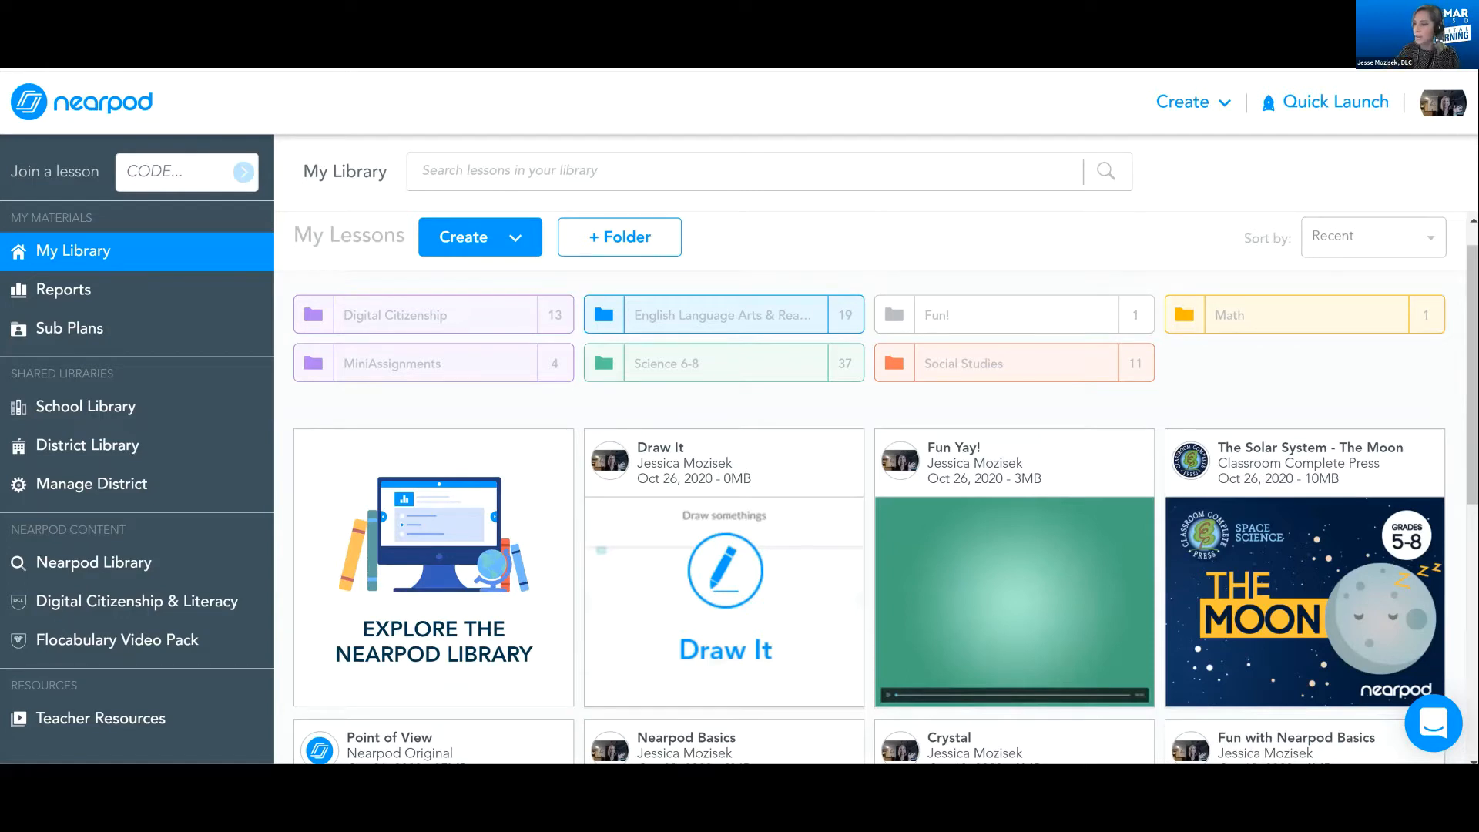
Examine the Quick Launch activities: Open Ended Question, Draw It, Timer and Collaborate Board
{"action": "left_click", "coordinate": [1337, 112]}
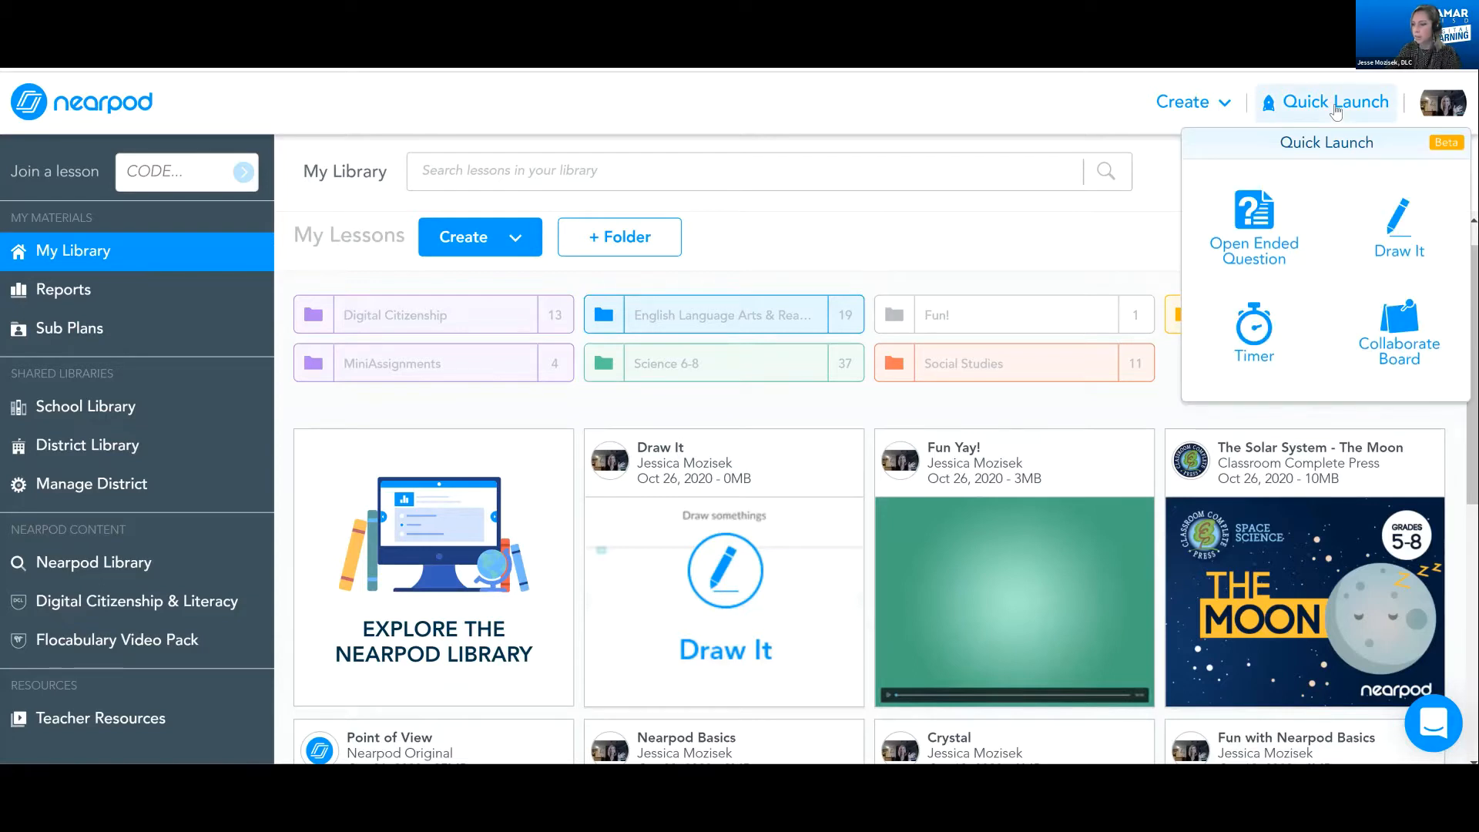
{"action": "left_click", "coordinate": [1271, 199]}
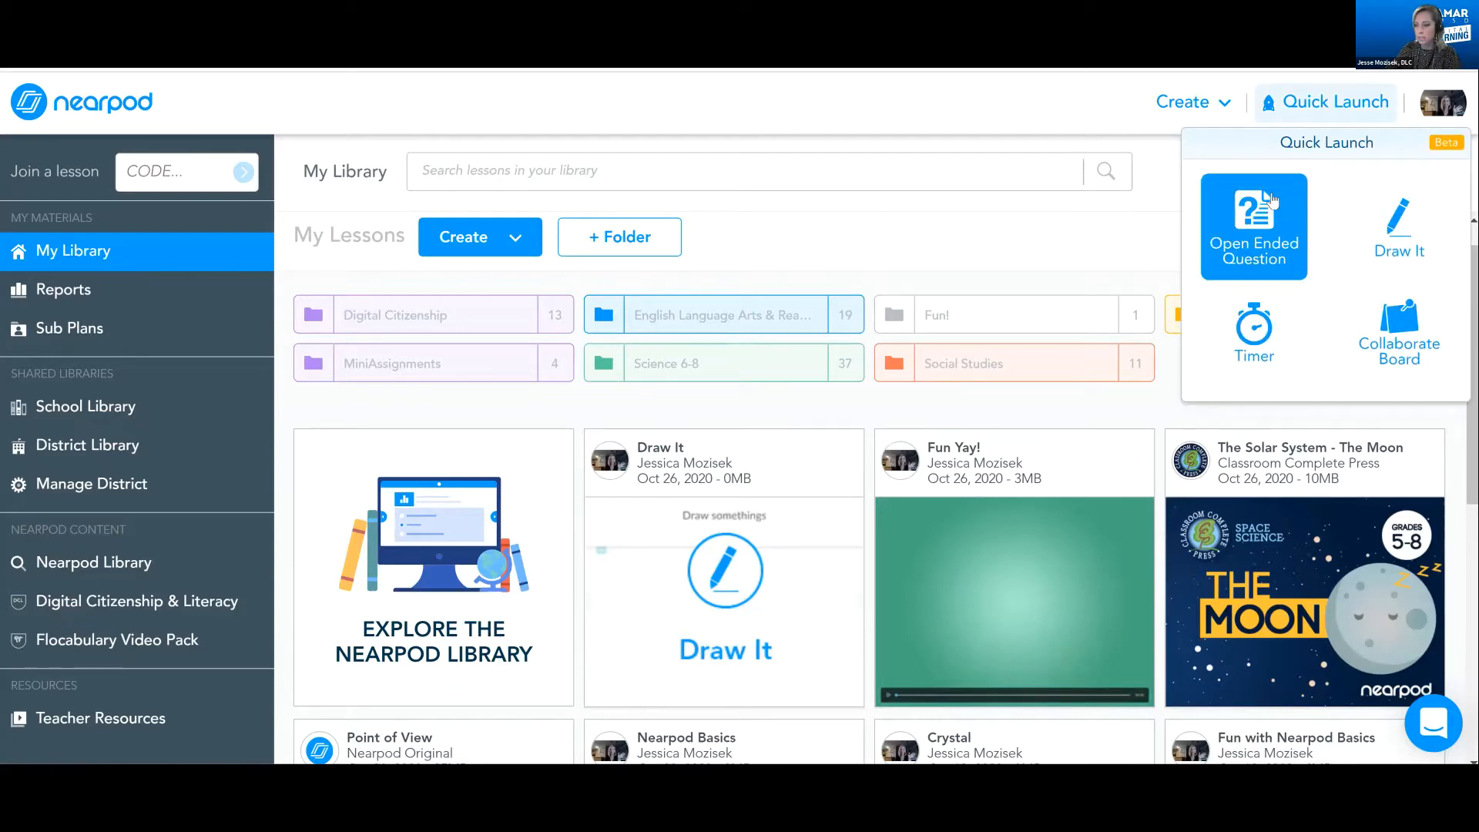
{"action": "left_click", "coordinate": [1393, 223]}
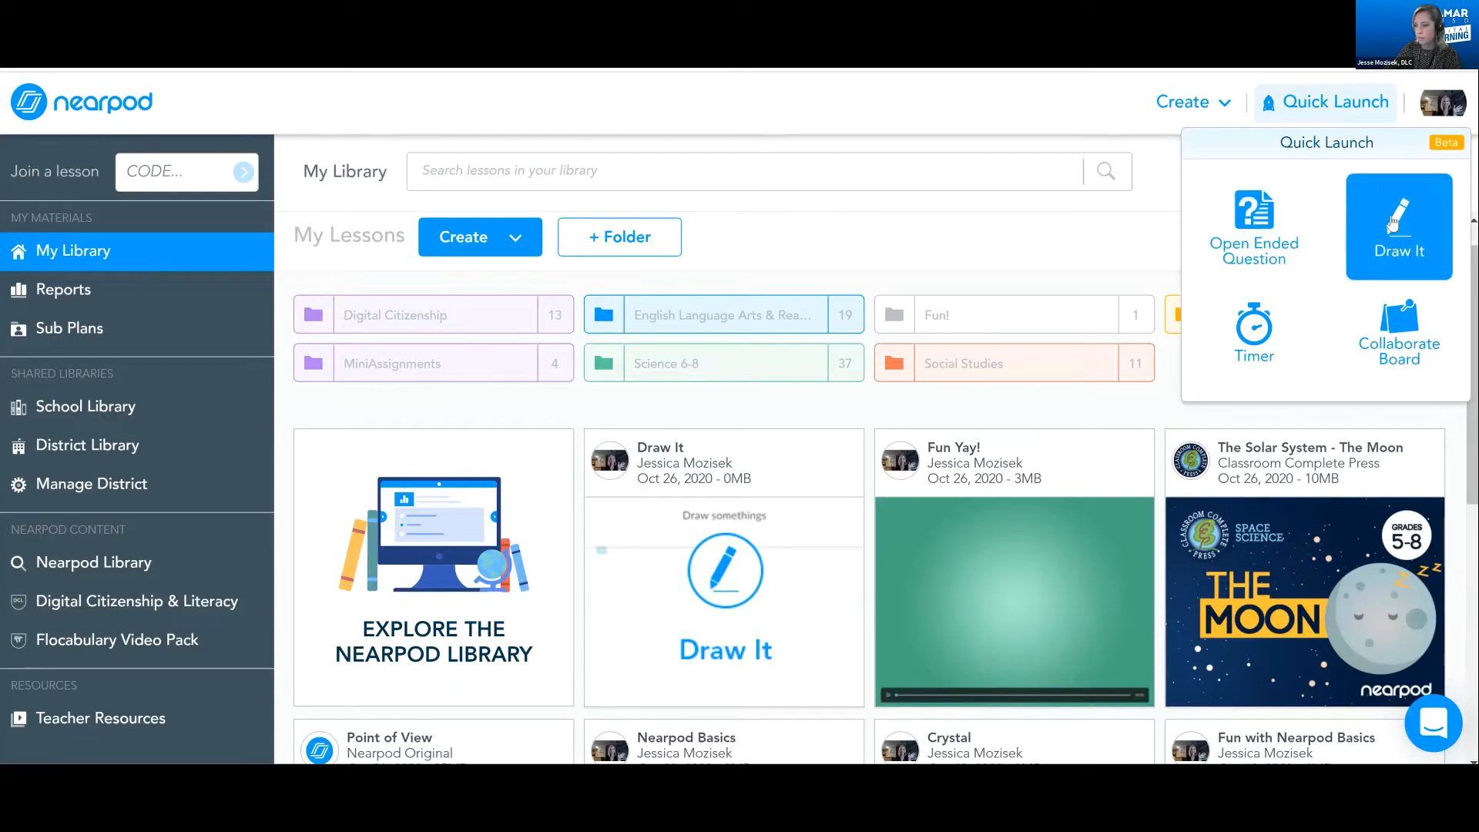
{"action": "left_click", "coordinate": [1255, 342]}
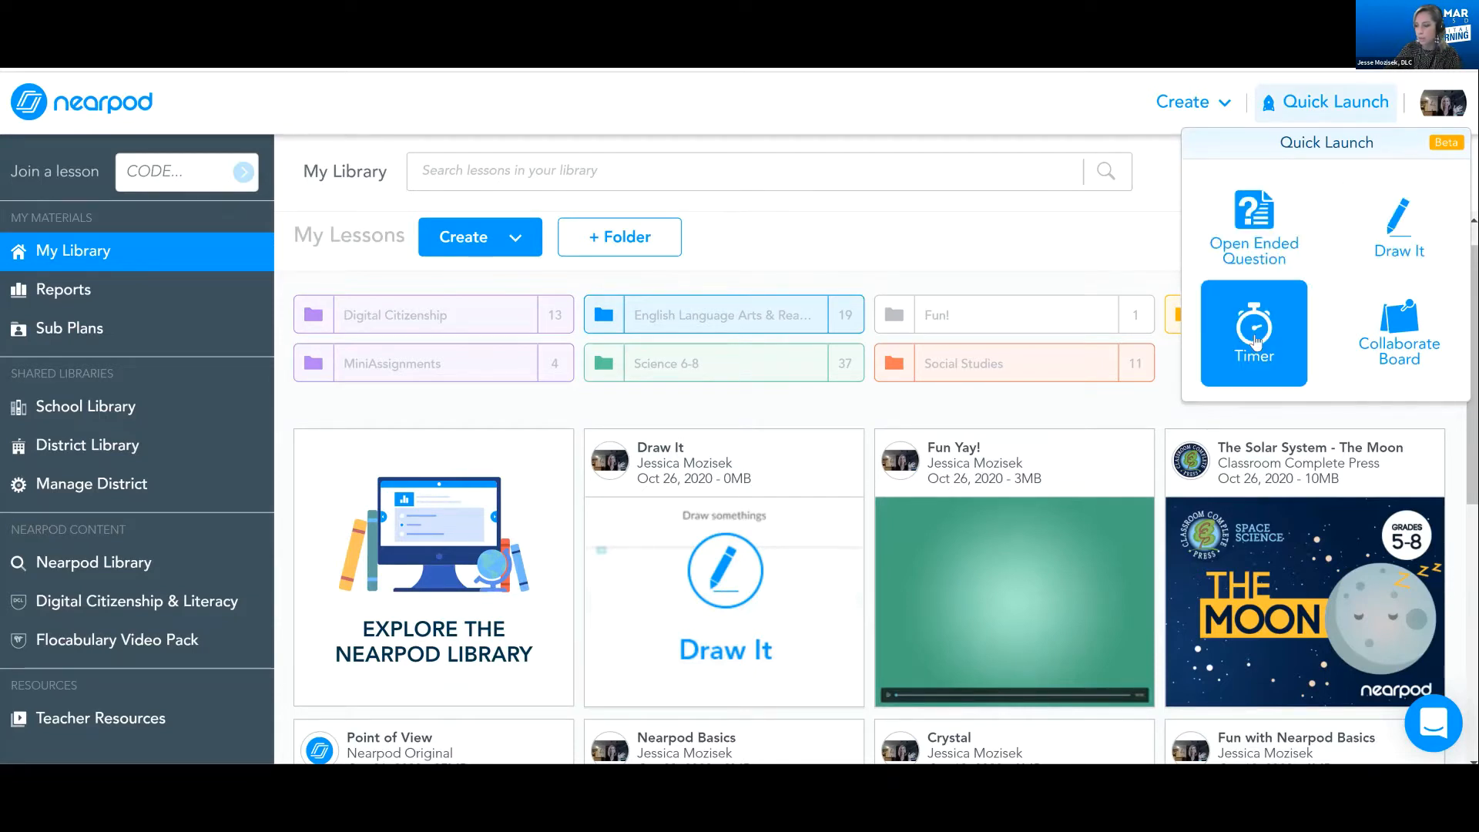
{"action": "left_click", "coordinate": [1379, 339]}
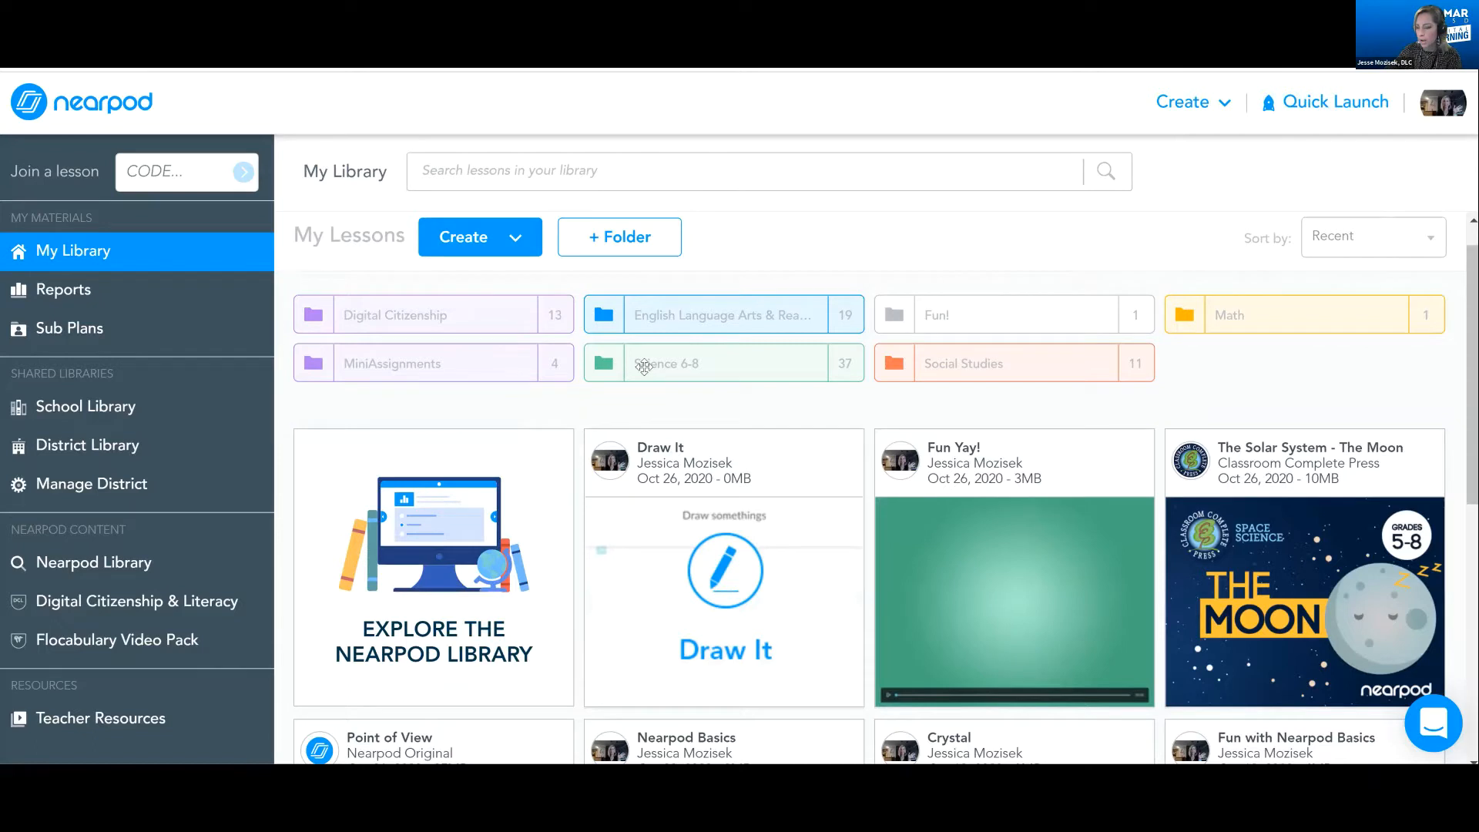
Open Lesson Settings for the signed-in Nearpod account
{"action": "scroll", "coordinate": [798, 282], "scroll_direction": "up", "scroll_amount": 1}
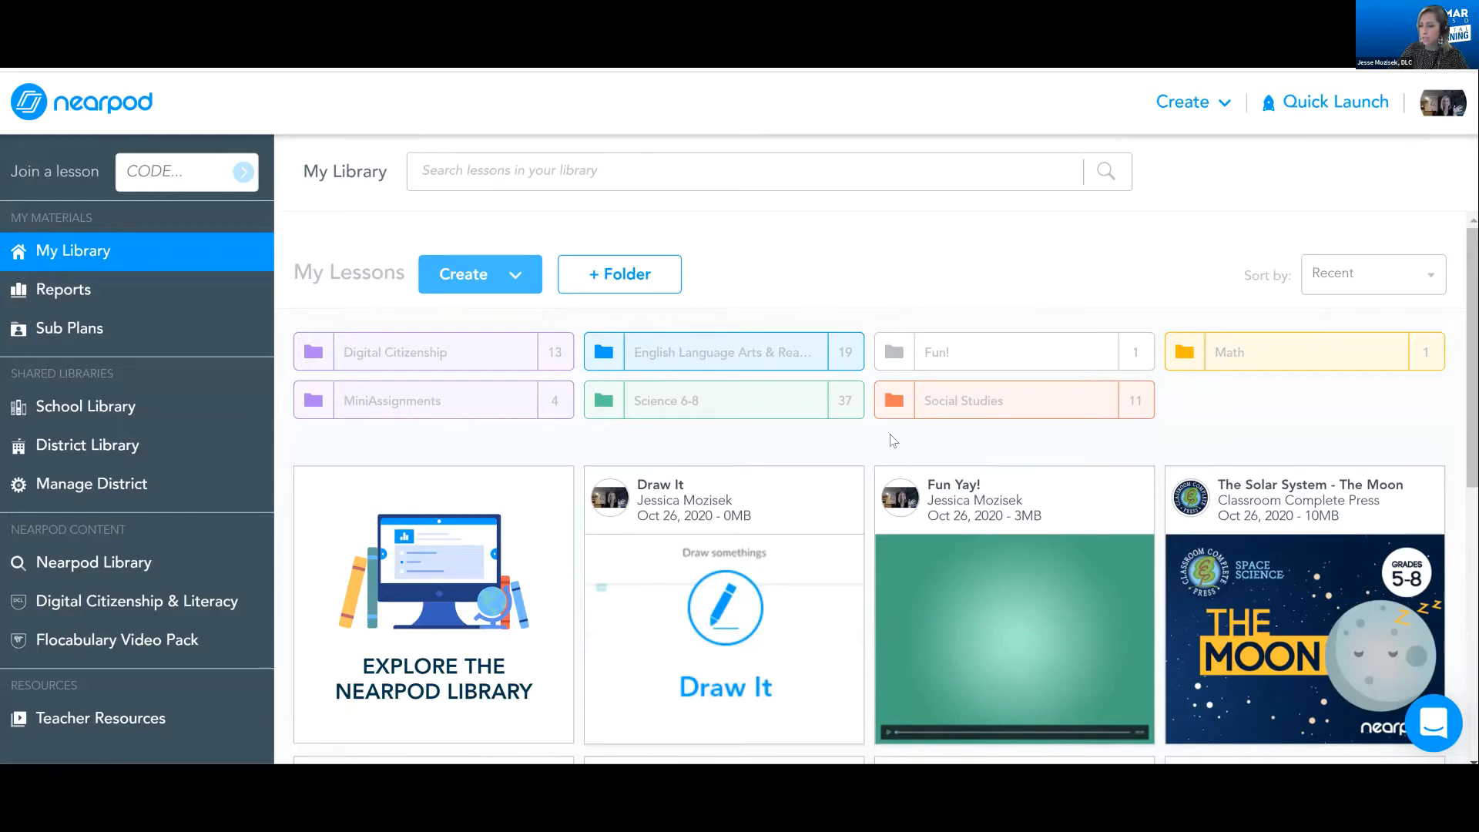
{"action": "scroll", "coordinate": [848, 332], "scroll_direction": "down", "scroll_amount": 3}
{"action": "scroll", "coordinate": [823, 276], "scroll_direction": "up", "scroll_amount": 3}
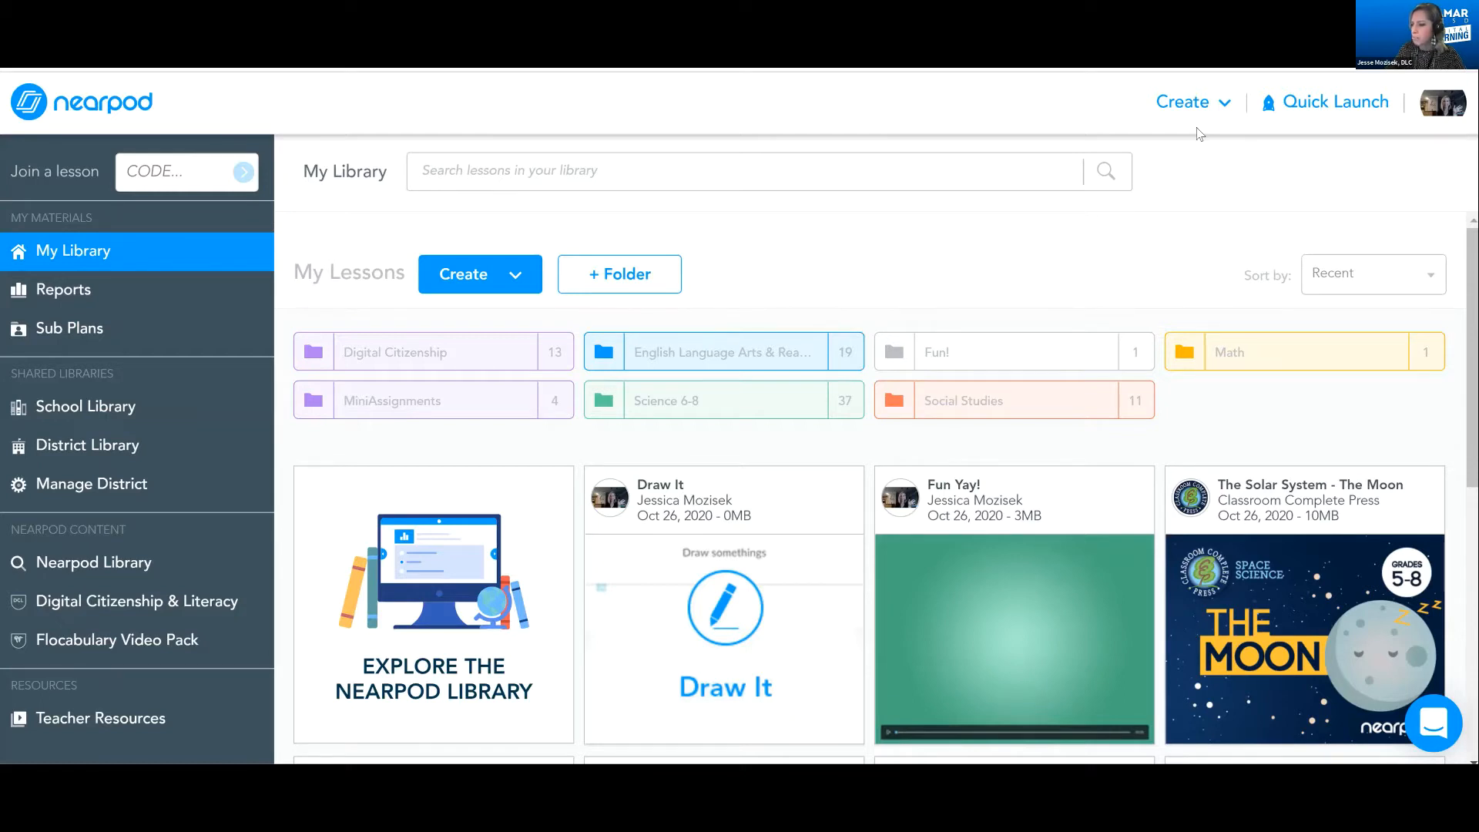
{"action": "left_click", "coordinate": [1438, 115]}
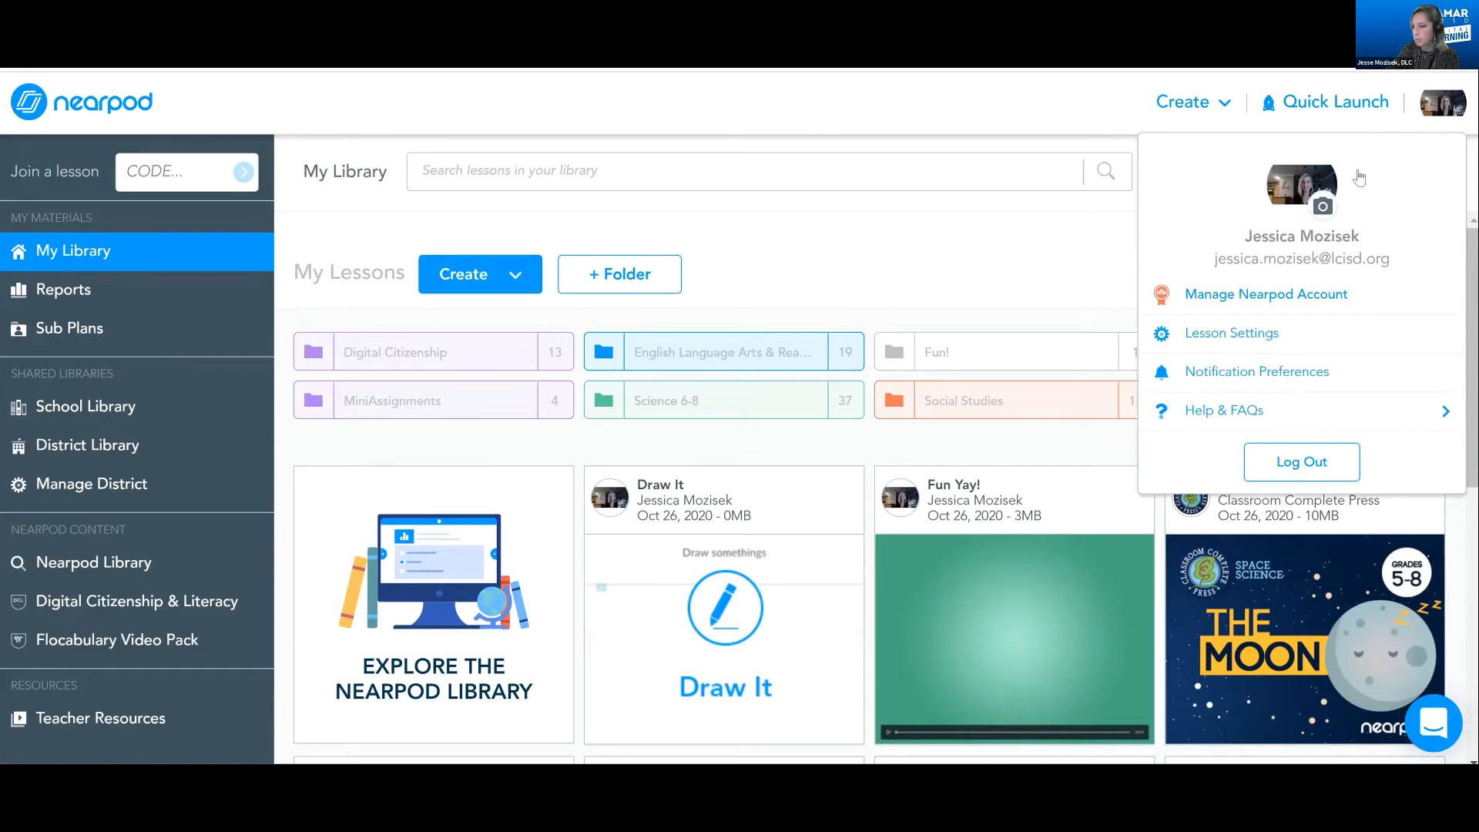
{"action": "left_click", "coordinate": [1252, 337]}
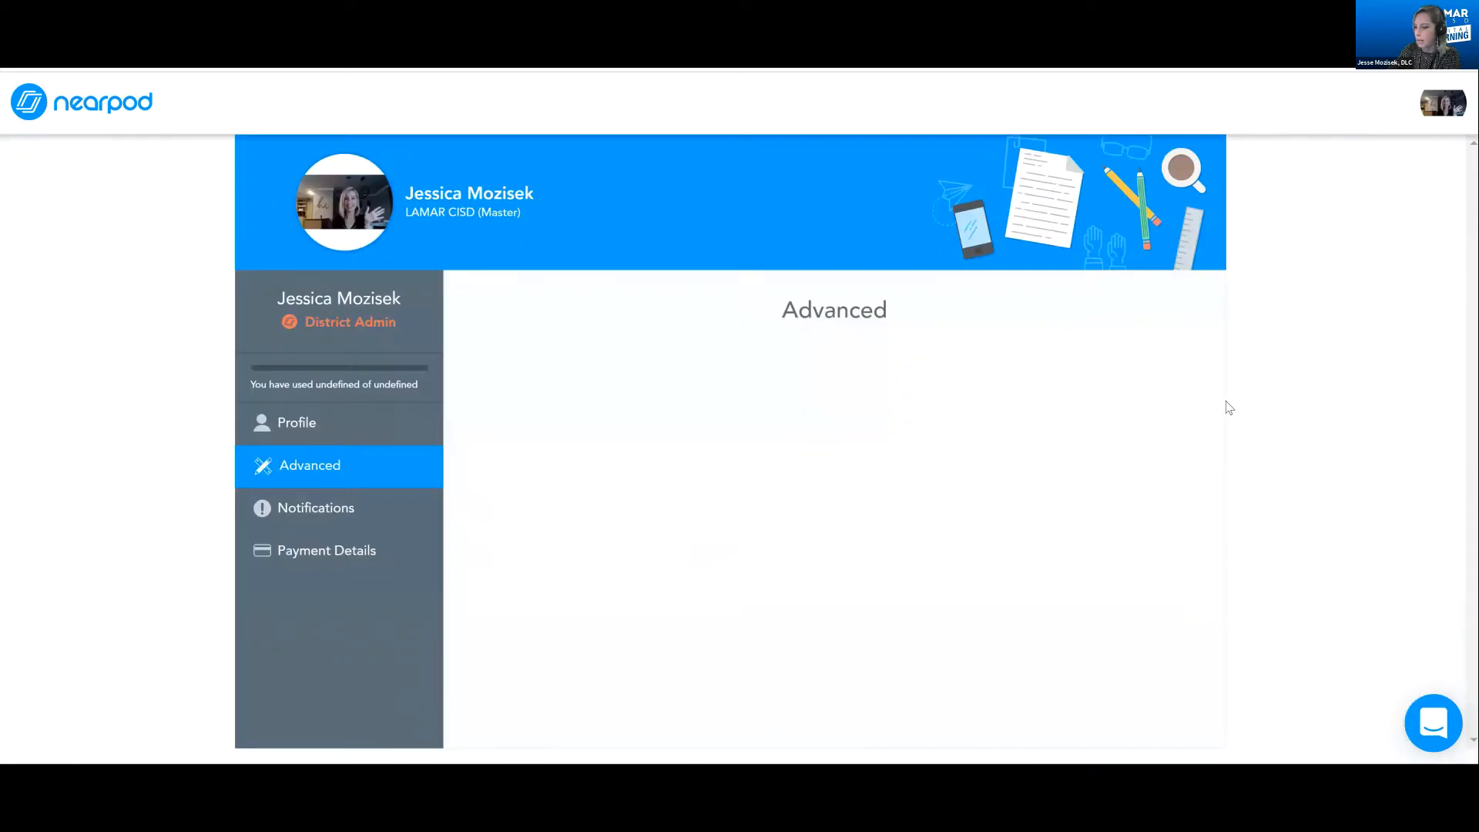
Review the advanced lesson settings, from student name autofill, Immersive Reader and Student Notes through to required student submissions
{"action": "scroll", "coordinate": [1214, 402], "scroll_direction": "down", "scroll_amount": 1}
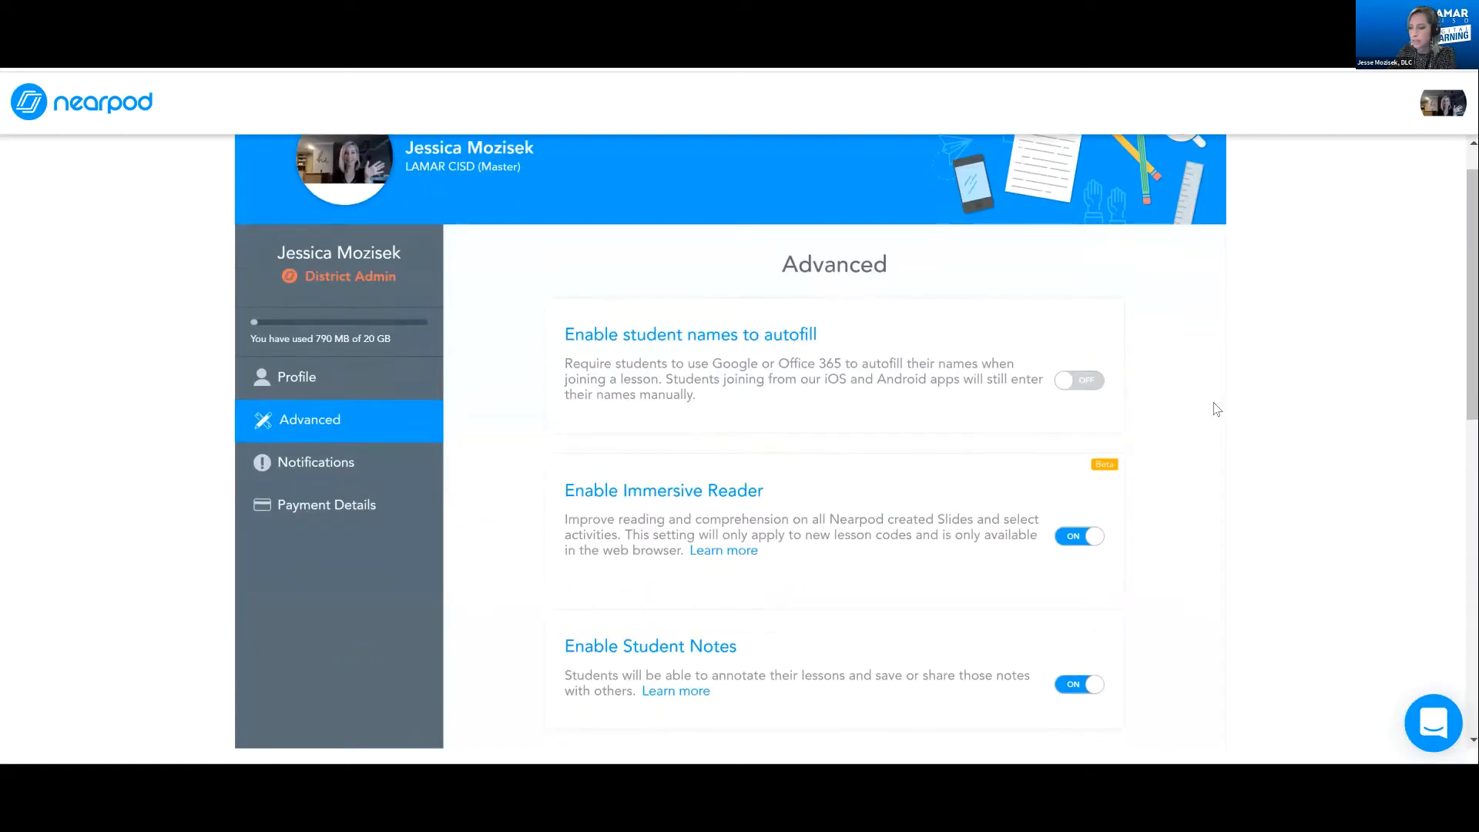
{"action": "scroll", "coordinate": [1217, 409], "scroll_direction": "up", "scroll_amount": 1}
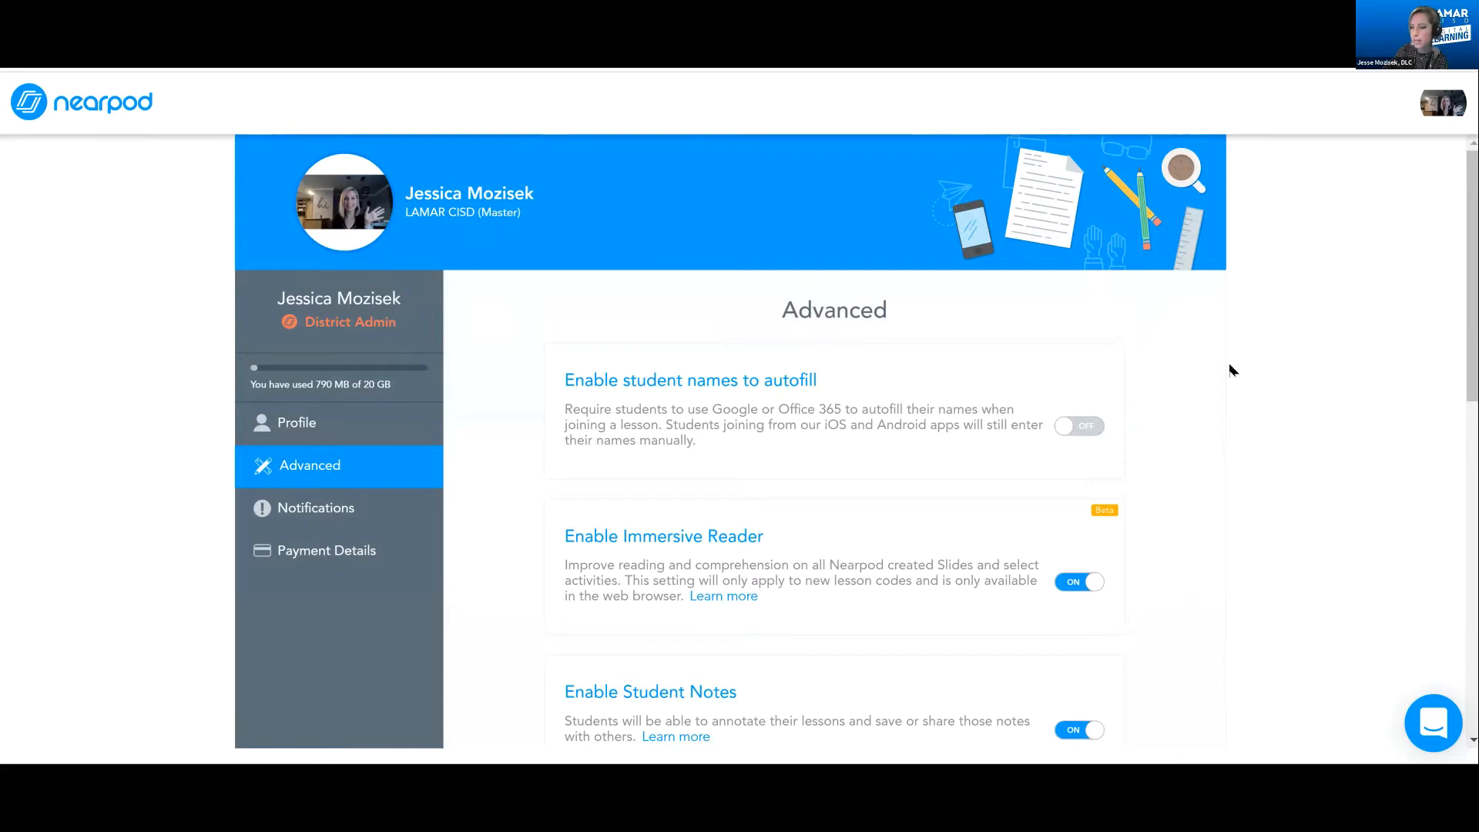
{"action": "scroll", "coordinate": [1235, 371], "scroll_direction": "down", "scroll_amount": 1}
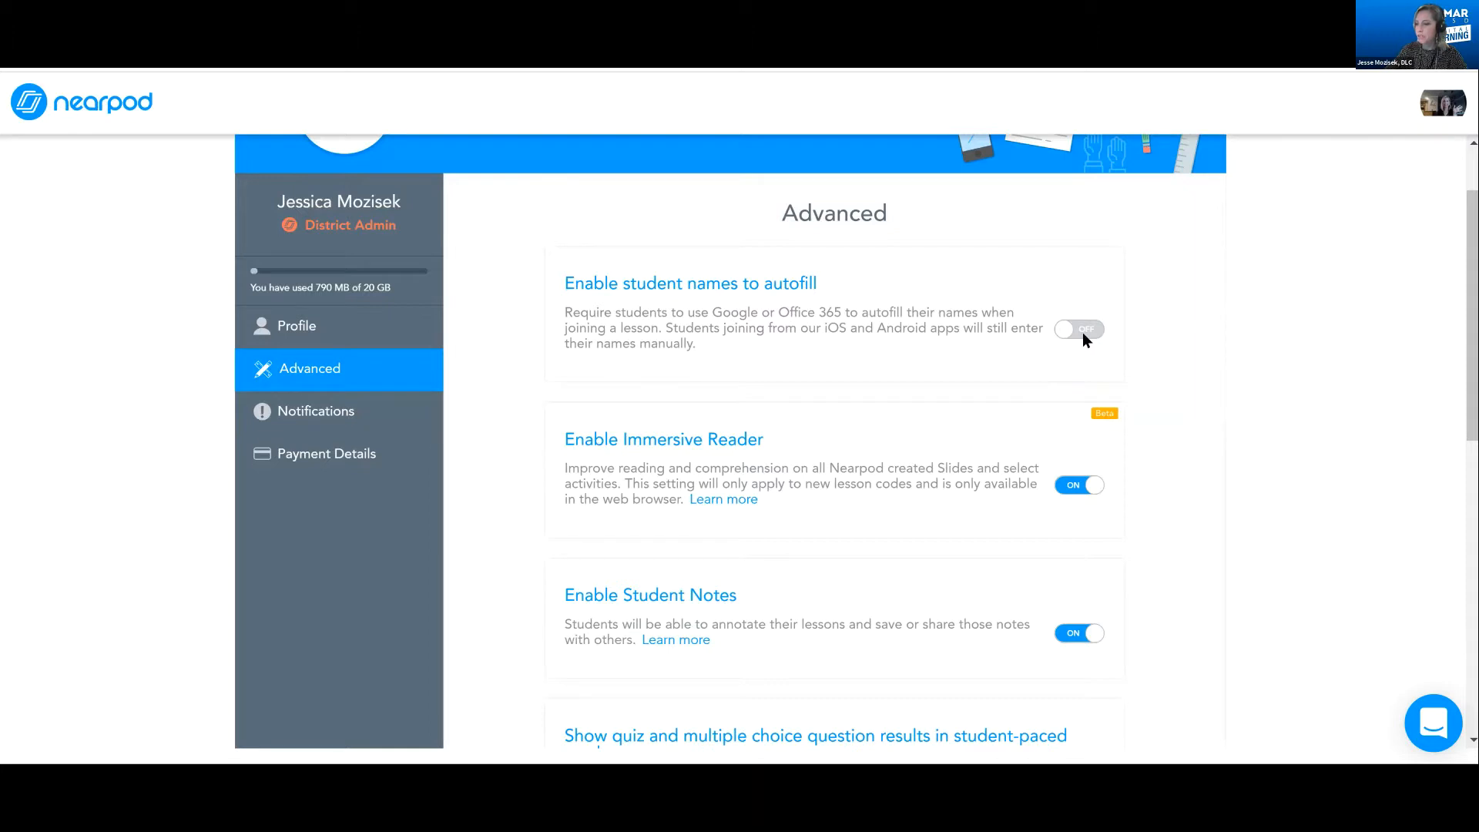
{"action": "scroll", "coordinate": [1084, 333], "scroll_direction": "down", "scroll_amount": 1}
{"action": "scroll", "coordinate": [1081, 334], "scroll_direction": "down", "scroll_amount": 1}
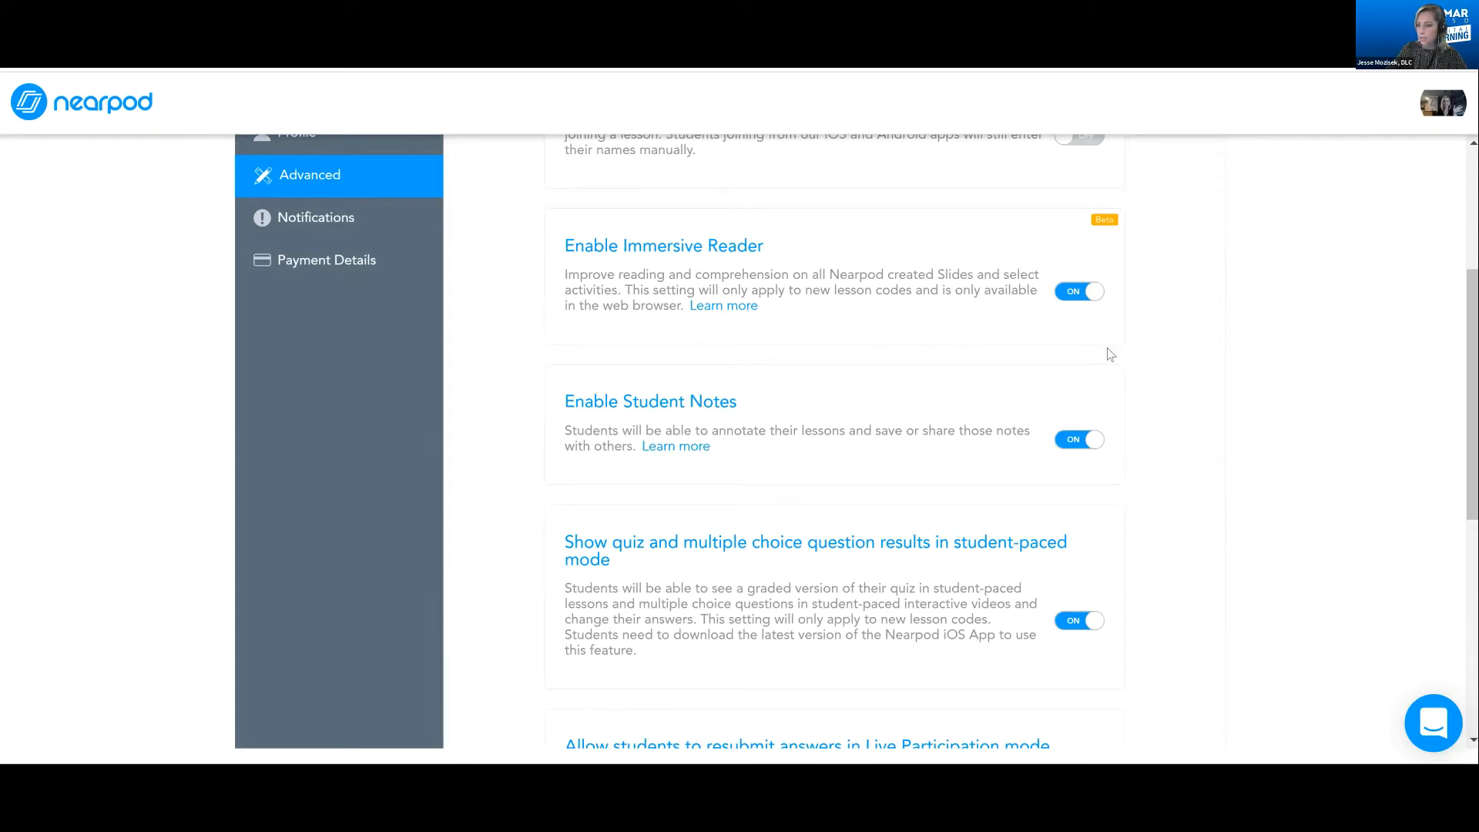
{"action": "scroll", "coordinate": [1110, 356], "scroll_direction": "down", "scroll_amount": 1}
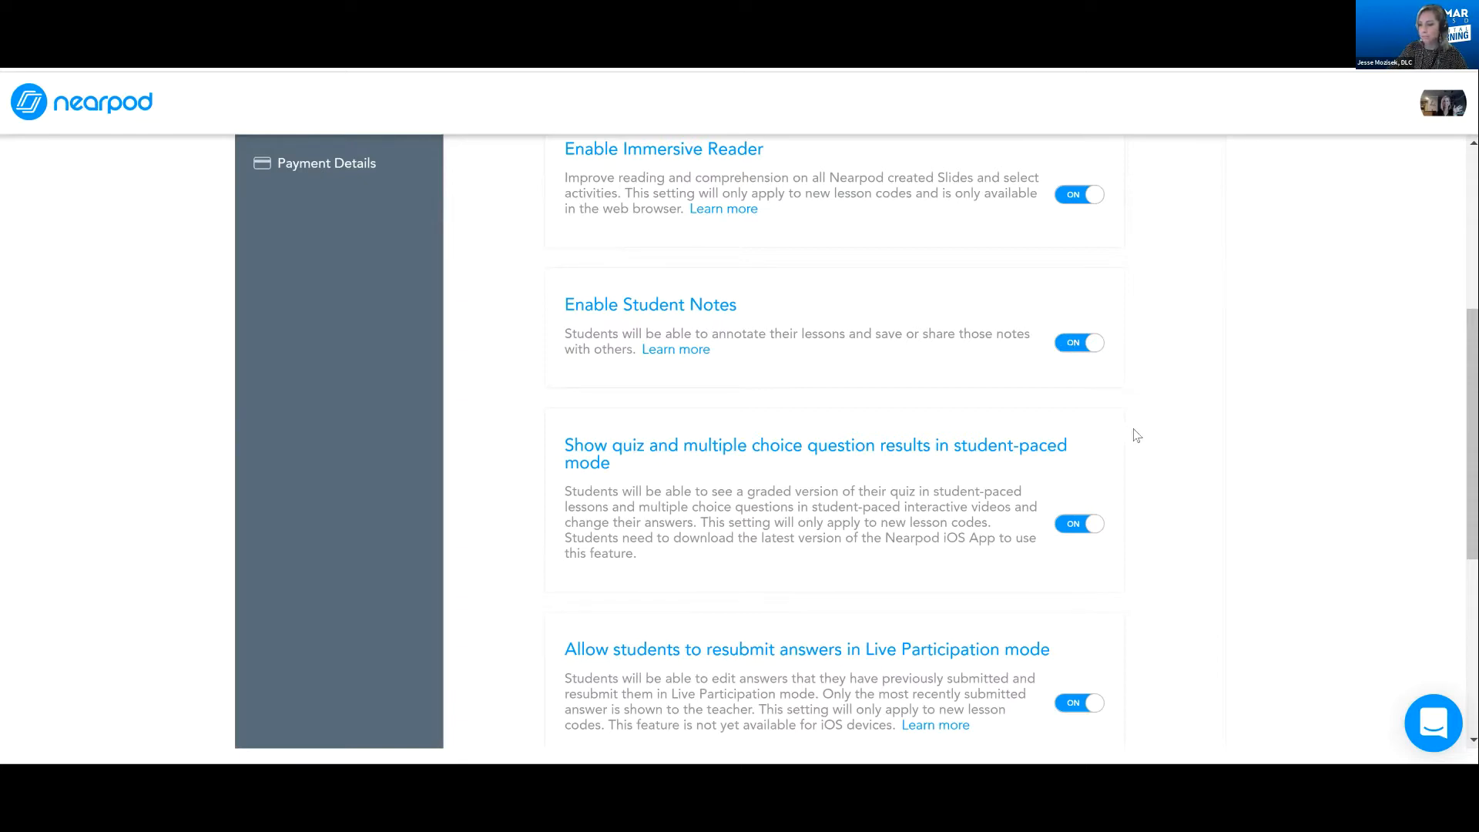
{"action": "scroll", "coordinate": [1176, 451], "scroll_direction": "down", "scroll_amount": 1}
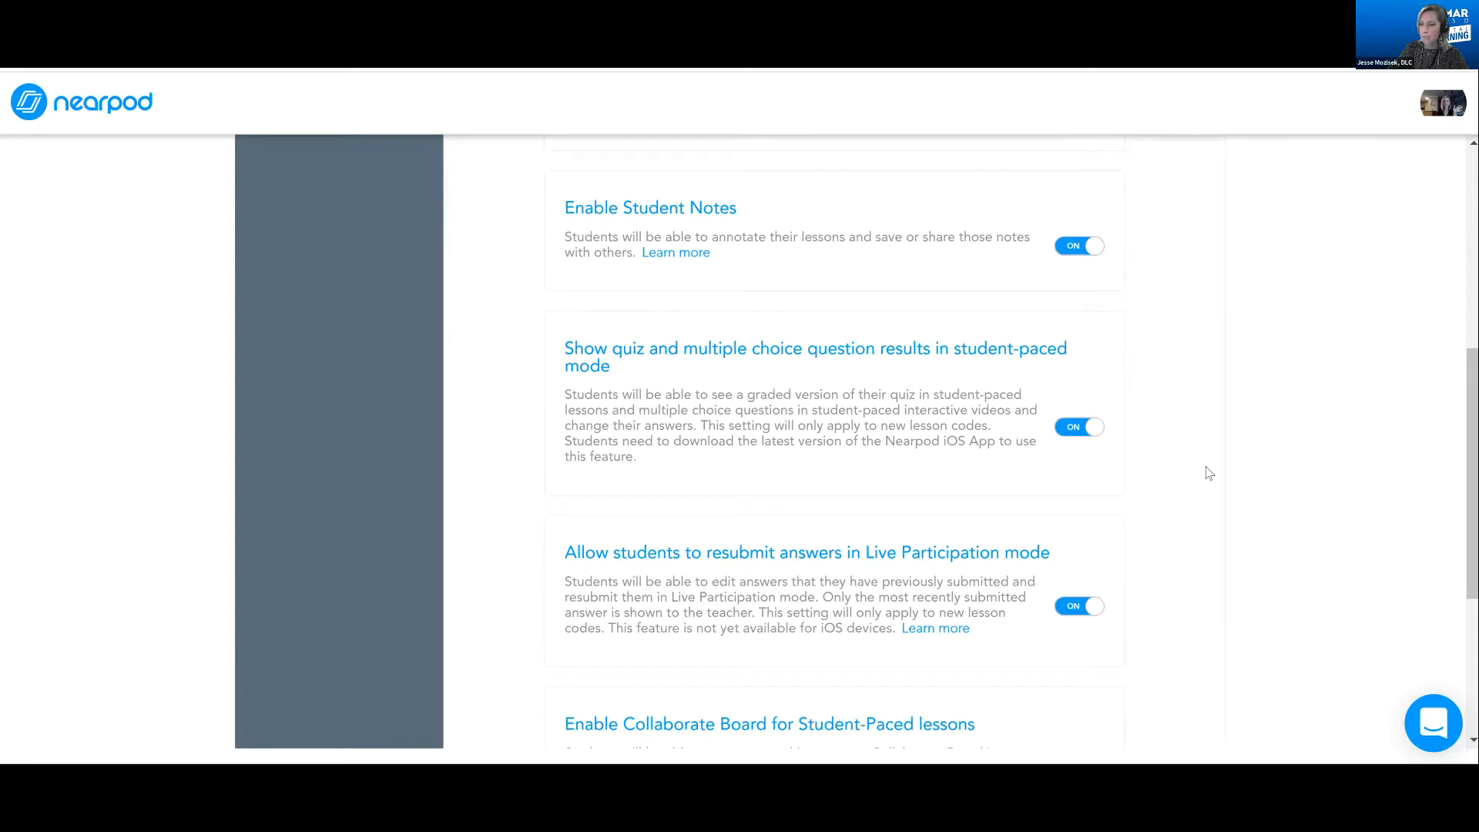
{"action": "scroll", "coordinate": [1158, 397], "scroll_direction": "down", "scroll_amount": 1}
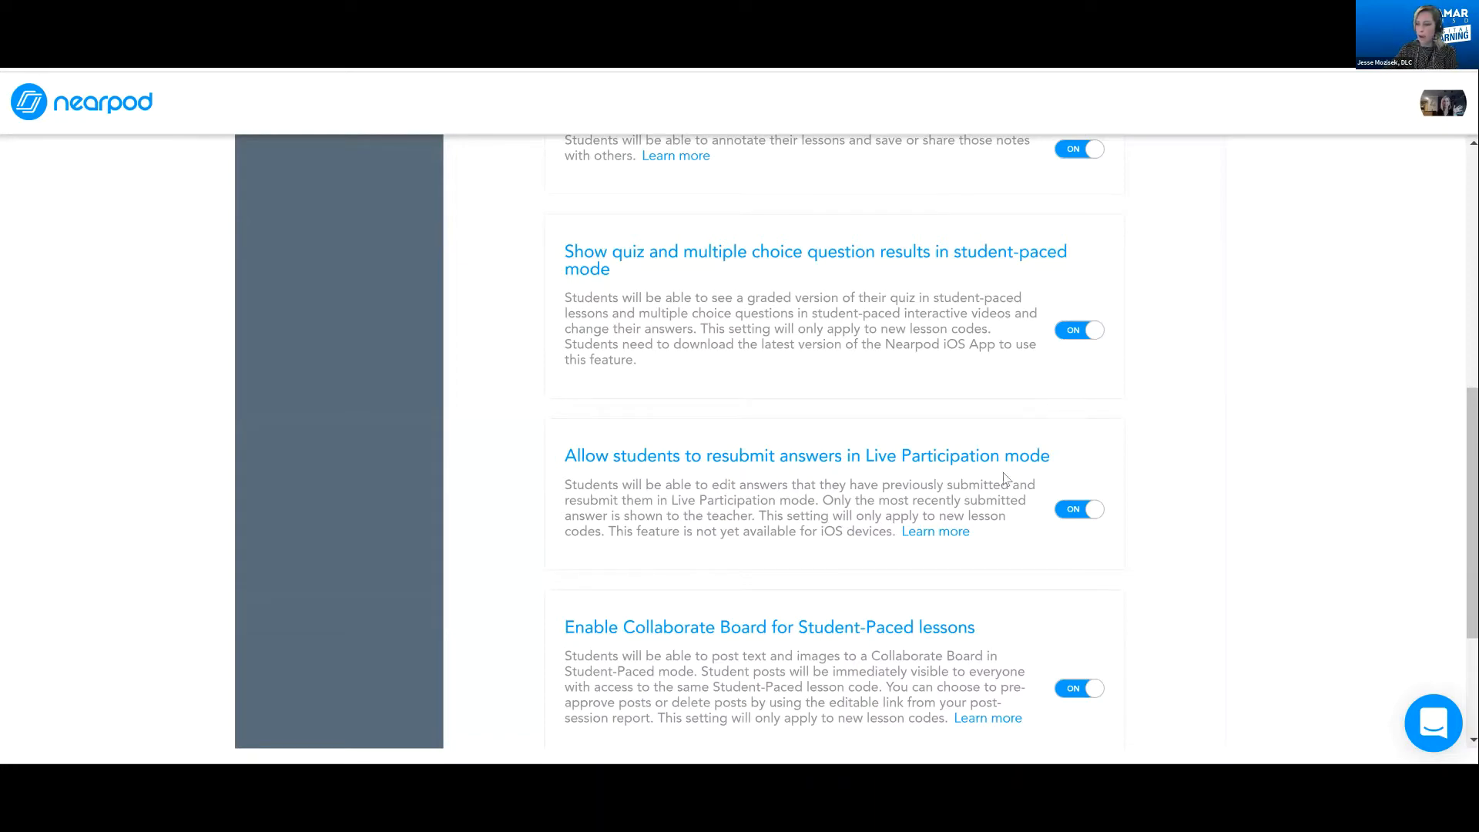
{"action": "scroll", "coordinate": [1002, 474], "scroll_direction": "down", "scroll_amount": 1}
{"action": "scroll", "coordinate": [1002, 472], "scroll_direction": "down", "scroll_amount": 1}
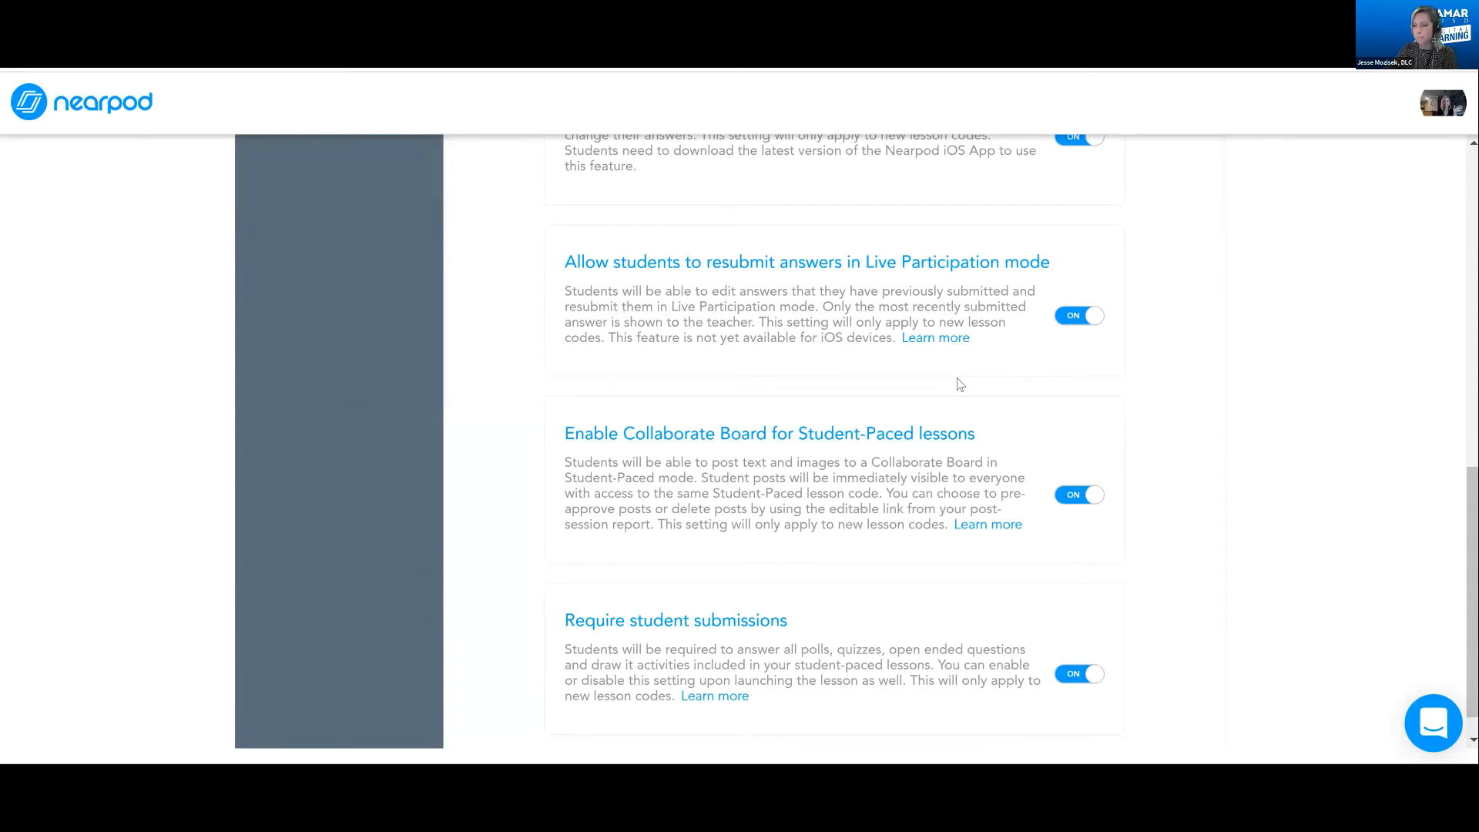
{"action": "scroll", "coordinate": [776, 400], "scroll_direction": "down", "scroll_amount": 1}
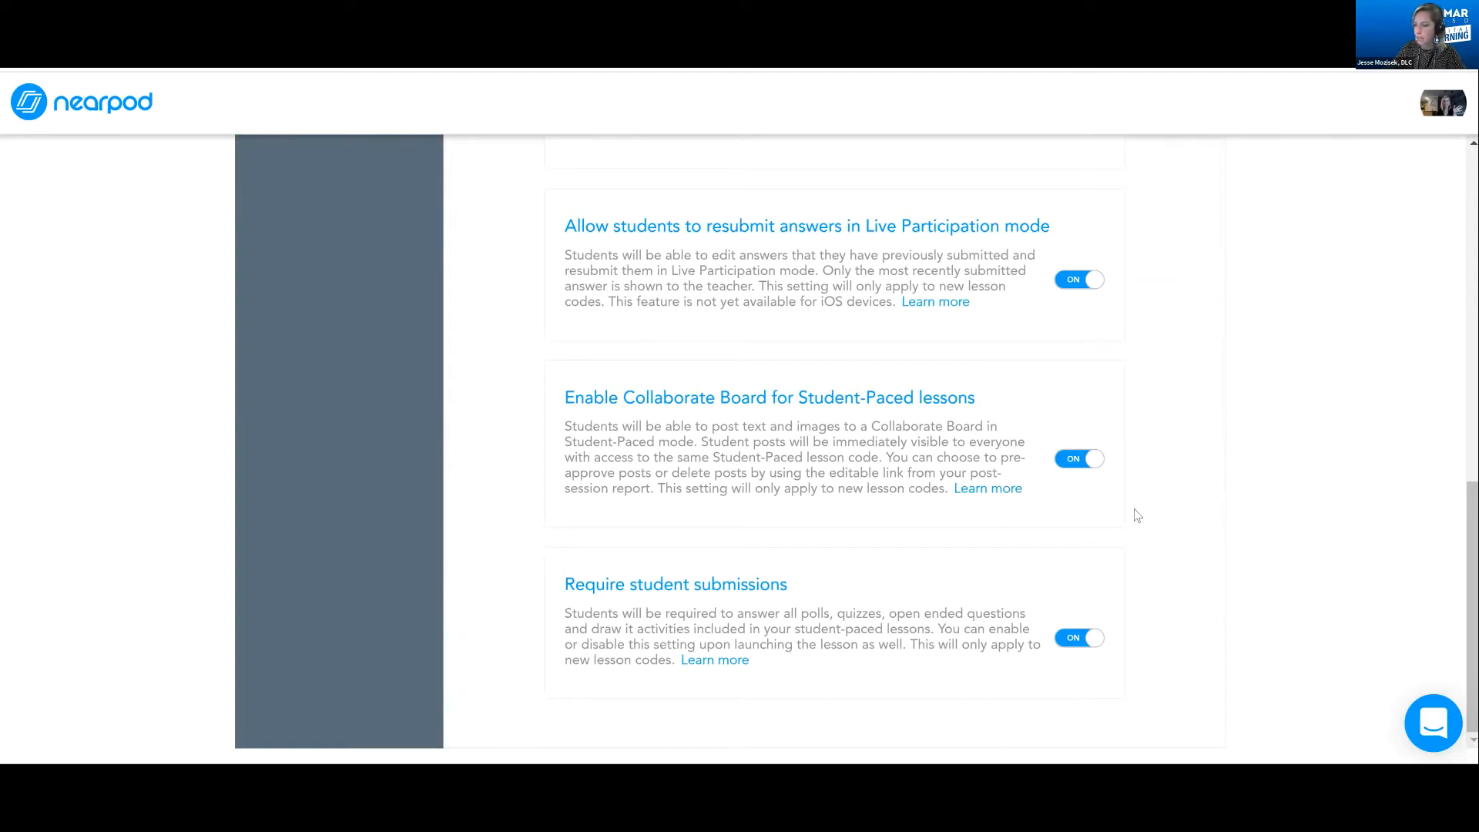
{"action": "scroll", "coordinate": [1176, 446], "scroll_direction": "up", "scroll_amount": 4}
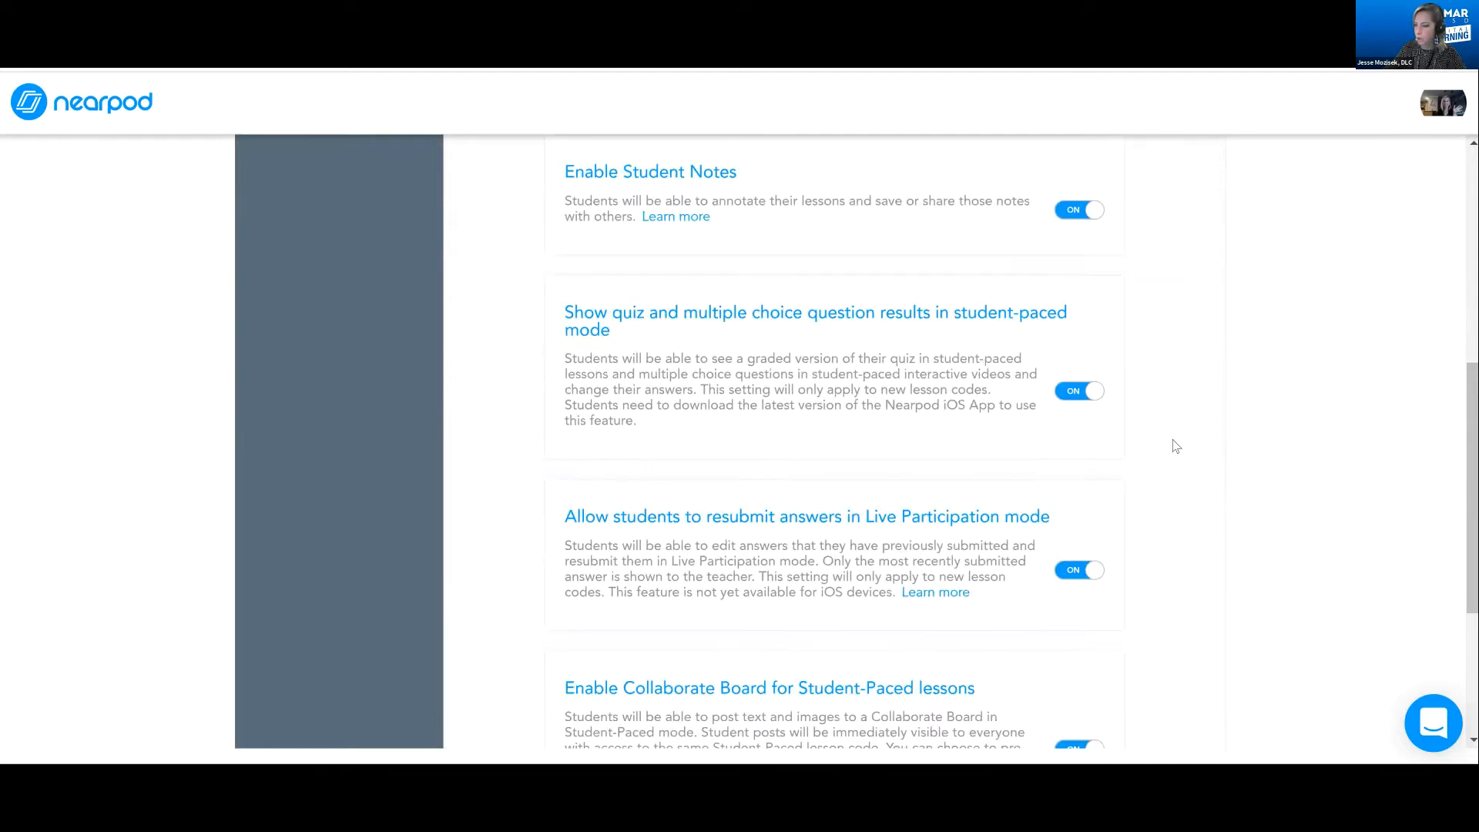
{"action": "scroll", "coordinate": [1215, 327], "scroll_direction": "up", "scroll_amount": 7}
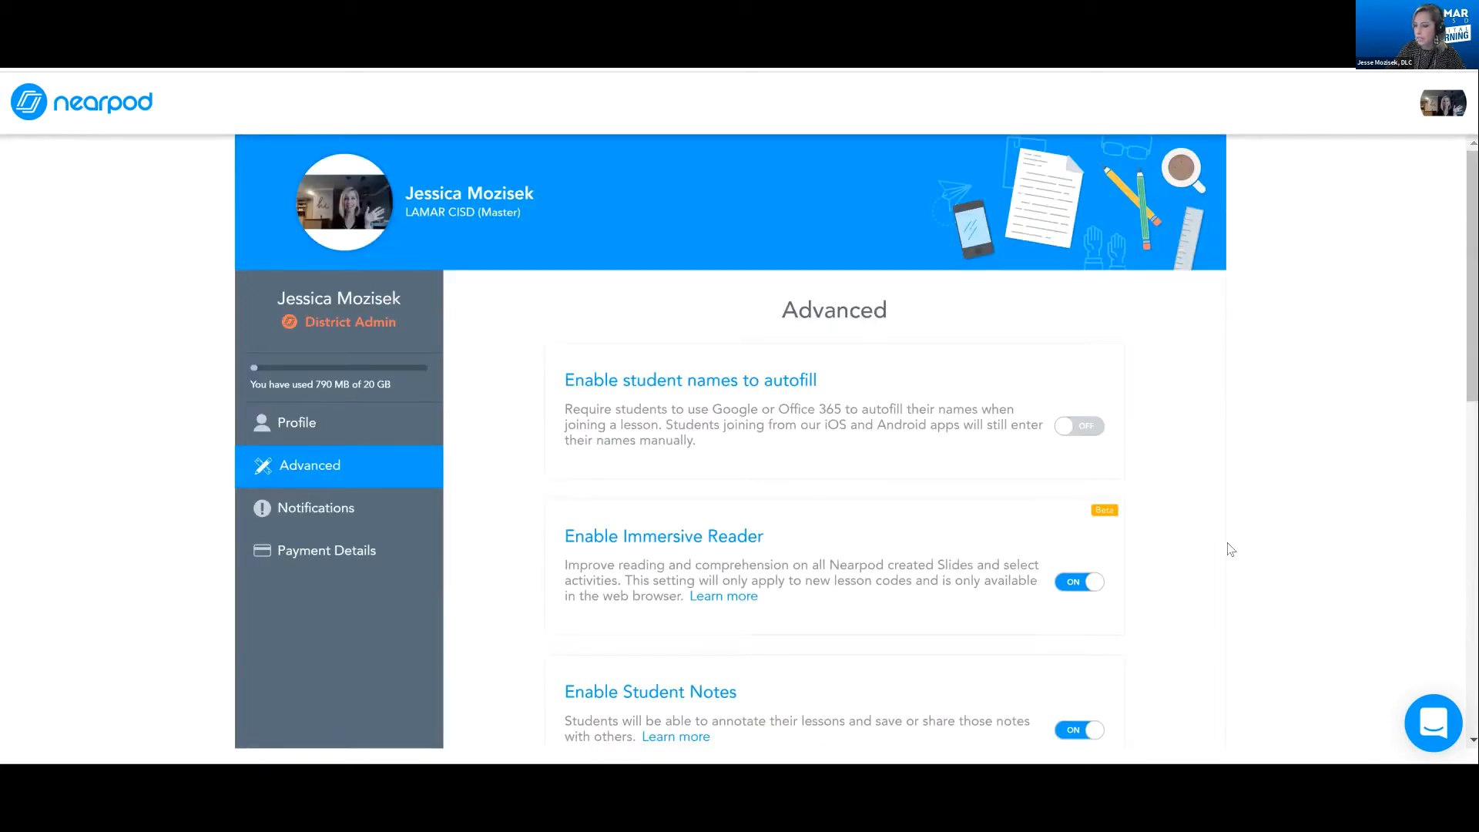
{"action": "scroll", "coordinate": [1218, 501], "scroll_direction": "down", "scroll_amount": 10}
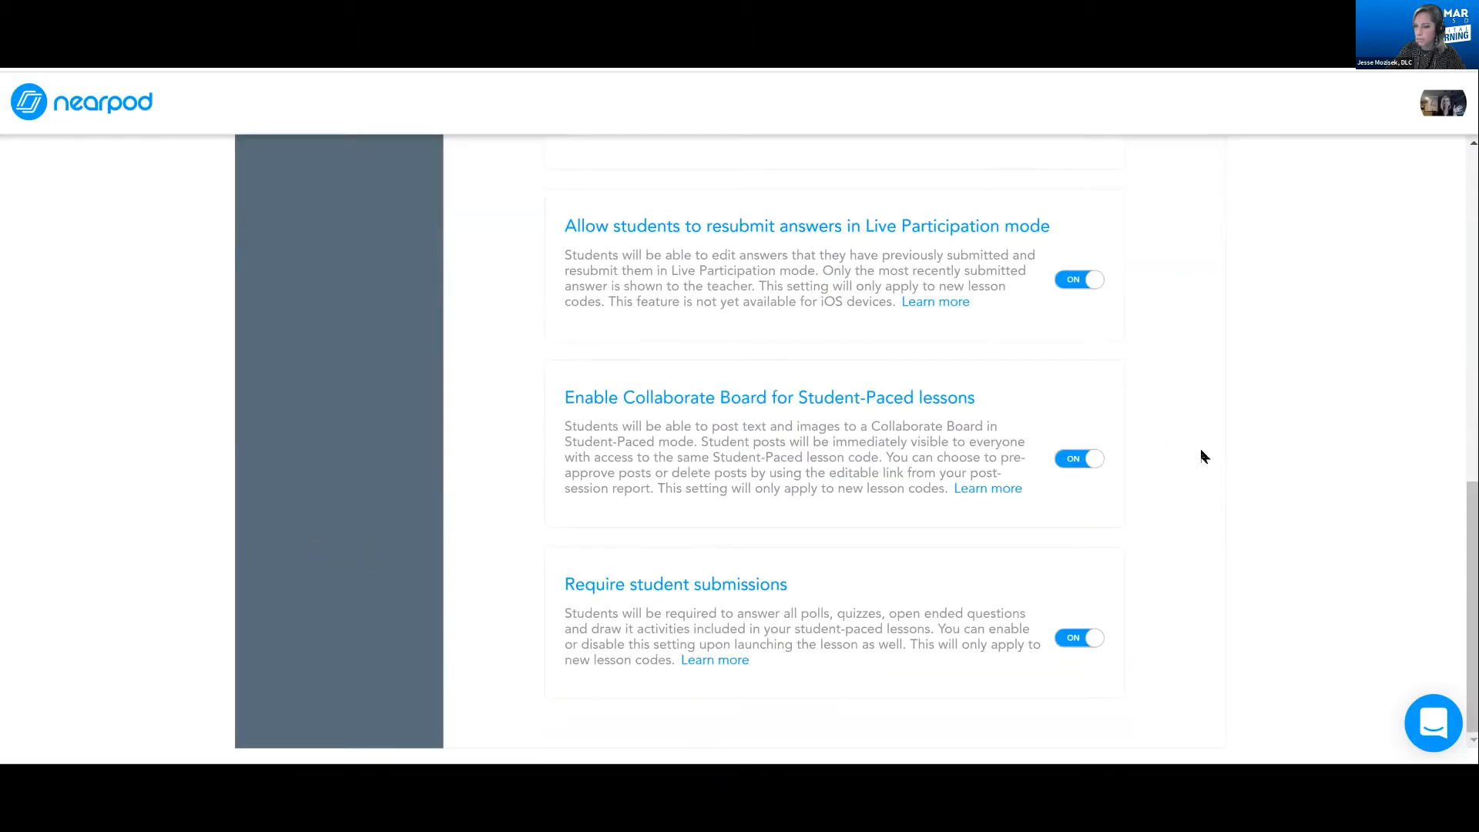
{"action": "scroll", "coordinate": [1202, 449], "scroll_direction": "up", "scroll_amount": 10}
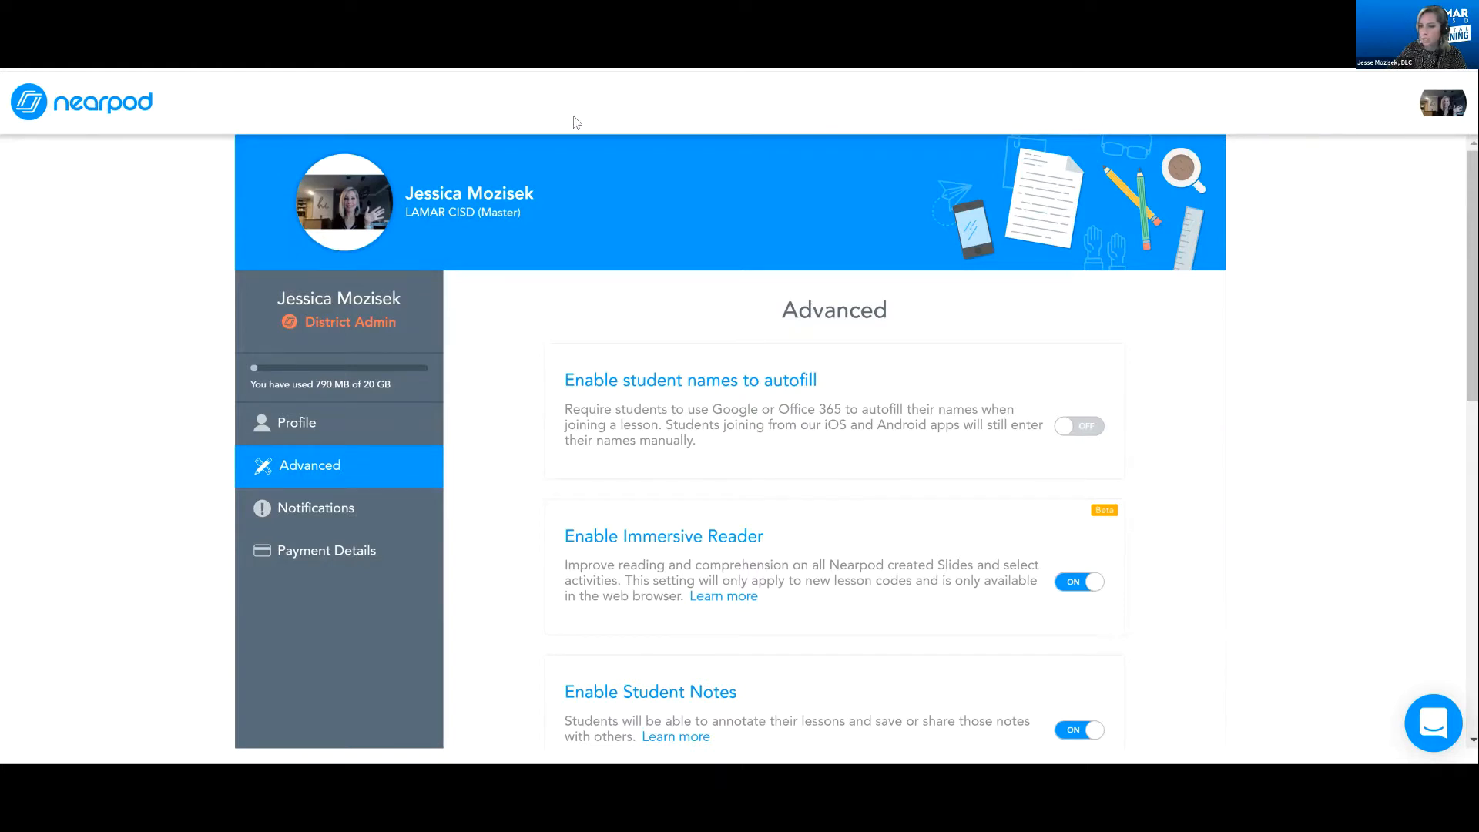
Return to My Library and look over the saved lessons and their launch options
{"action": "left_click", "coordinate": [87, 111]}
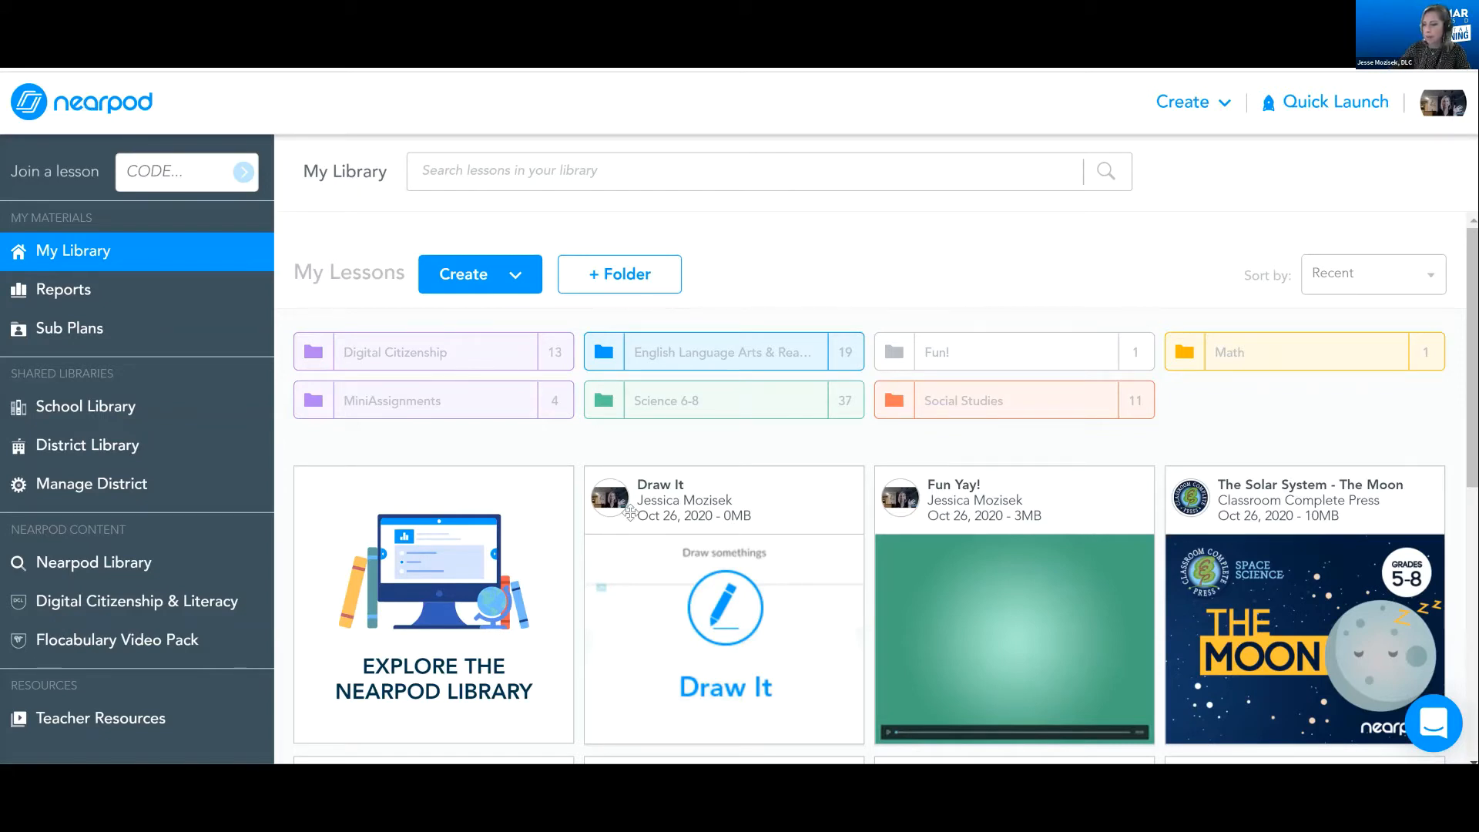
{"action": "scroll", "coordinate": [1246, 198], "scroll_direction": "down", "scroll_amount": 1}
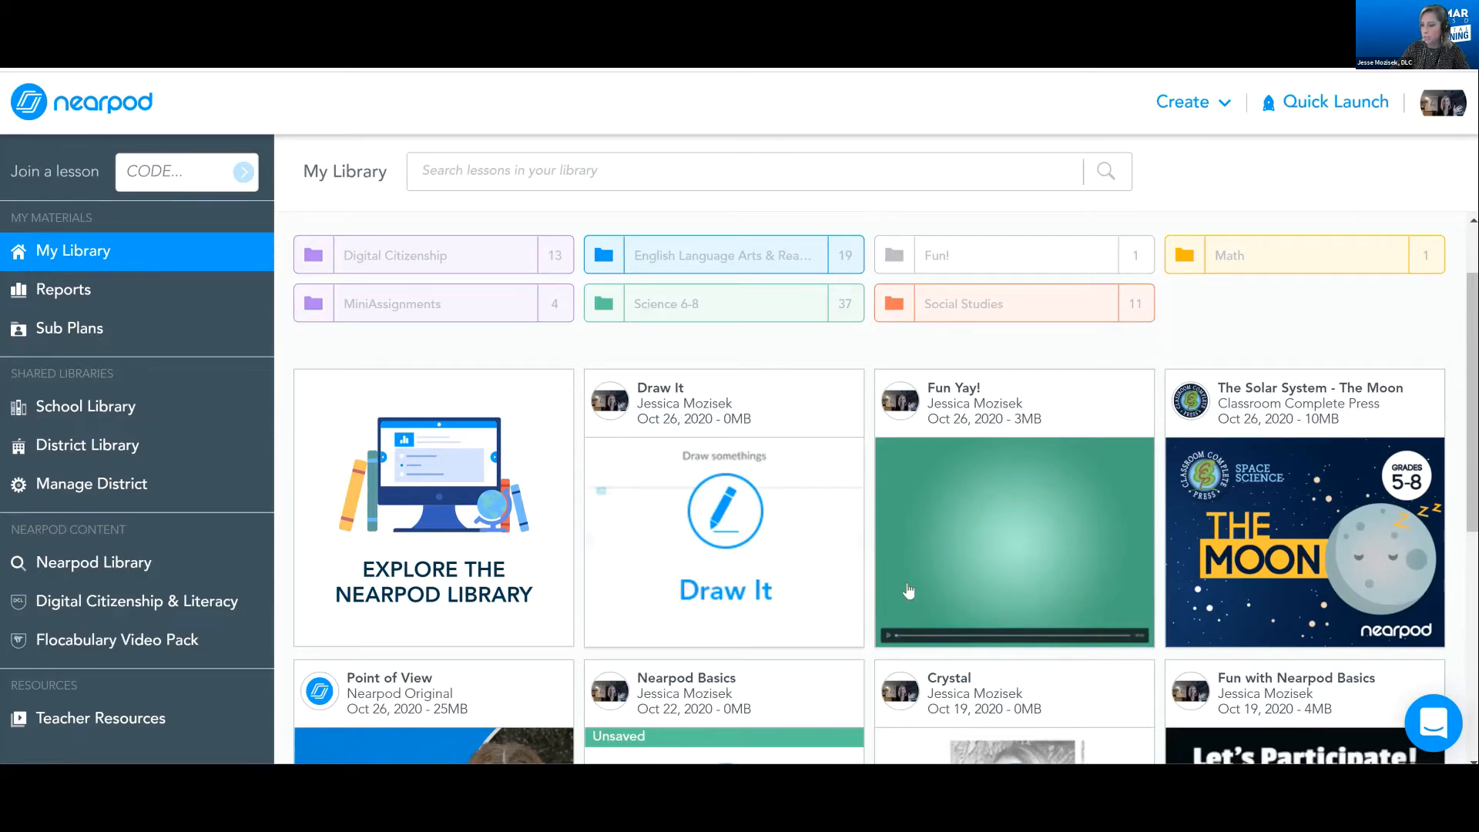
{"action": "scroll", "coordinate": [905, 559], "scroll_direction": "down", "scroll_amount": 5}
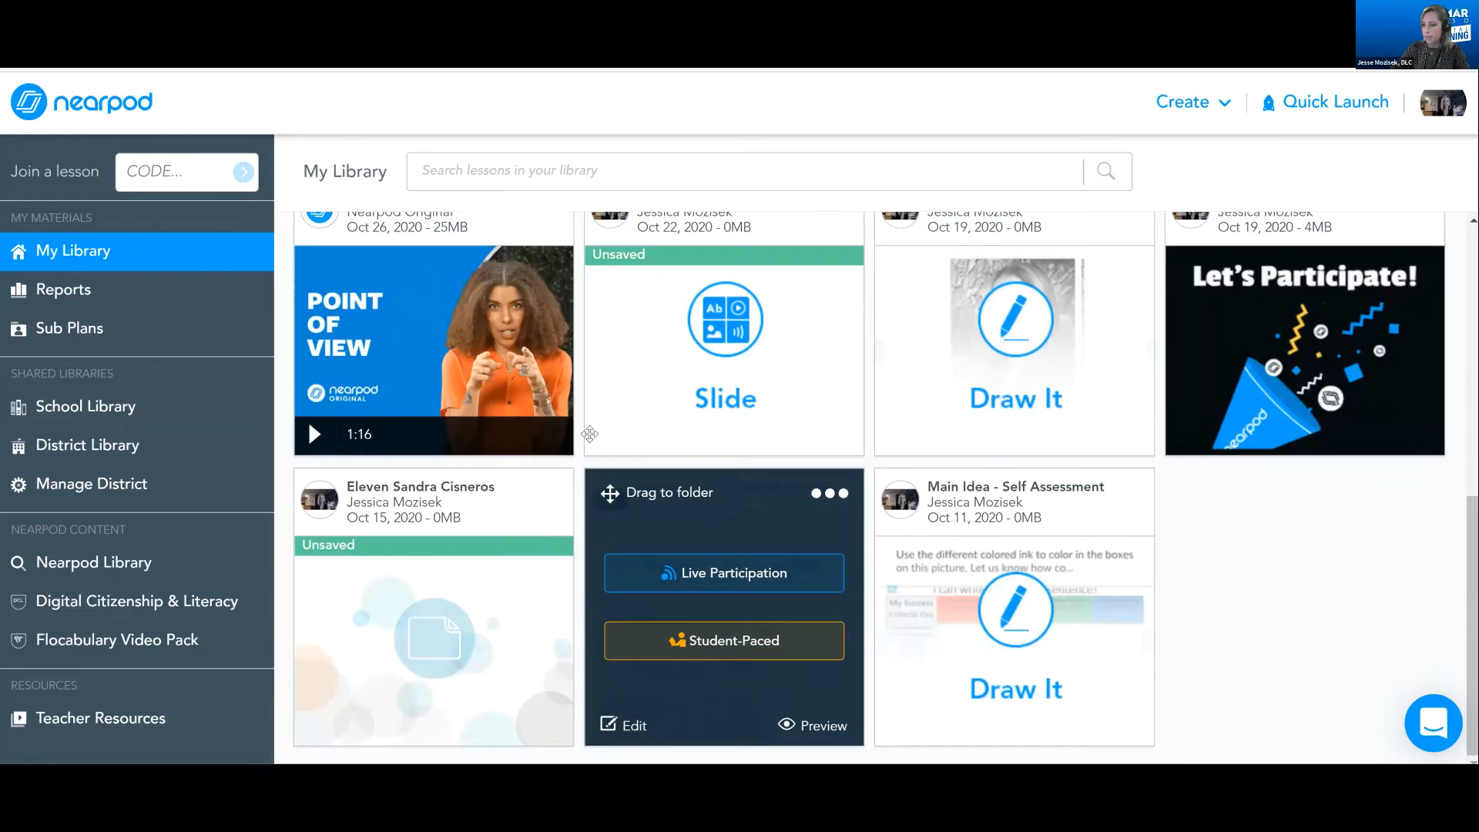
{"action": "scroll", "coordinate": [455, 387], "scroll_direction": "up", "scroll_amount": 2}
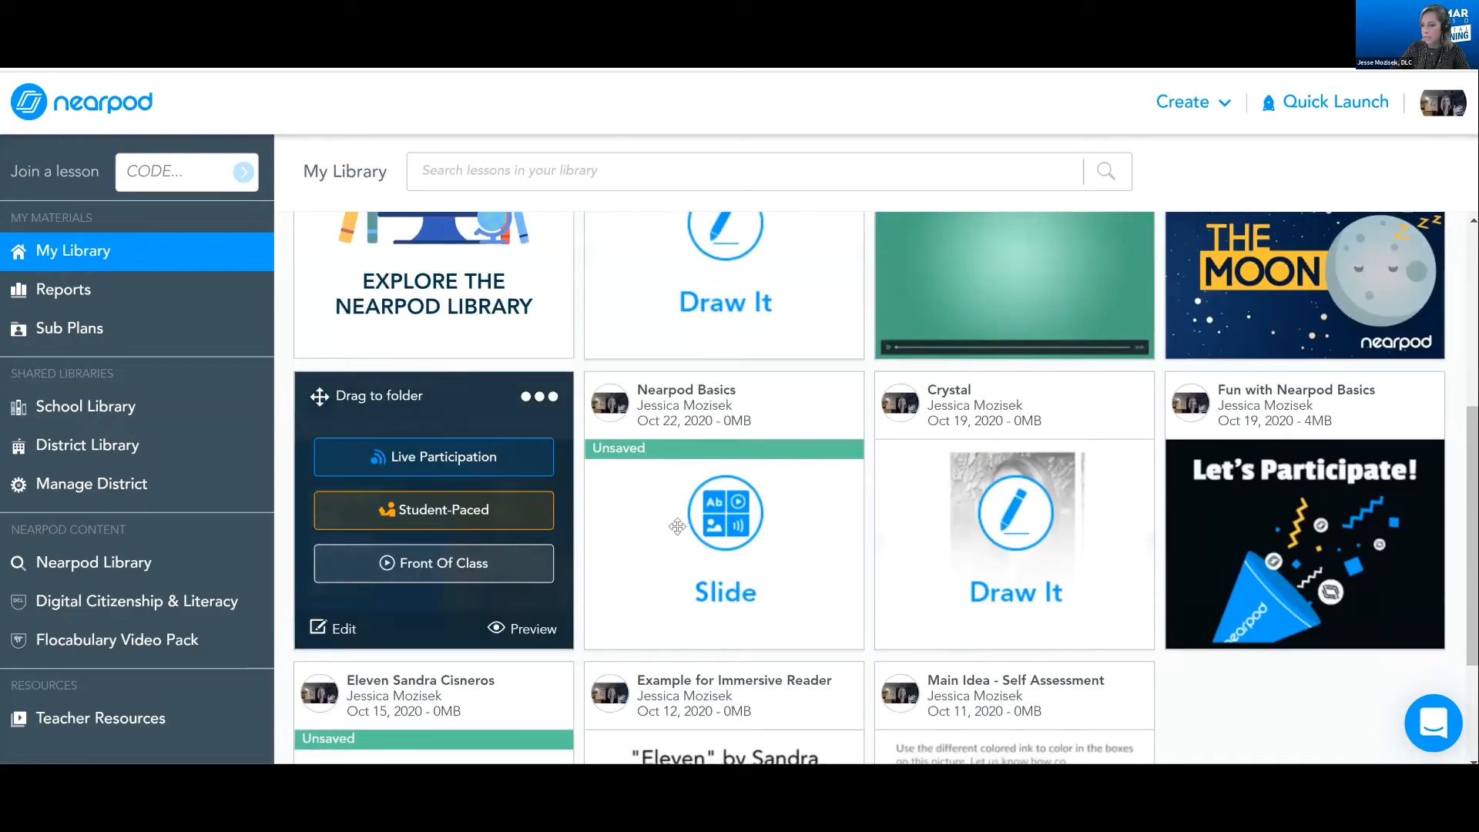
{"action": "scroll", "coordinate": [675, 524], "scroll_direction": "up", "scroll_amount": 2}
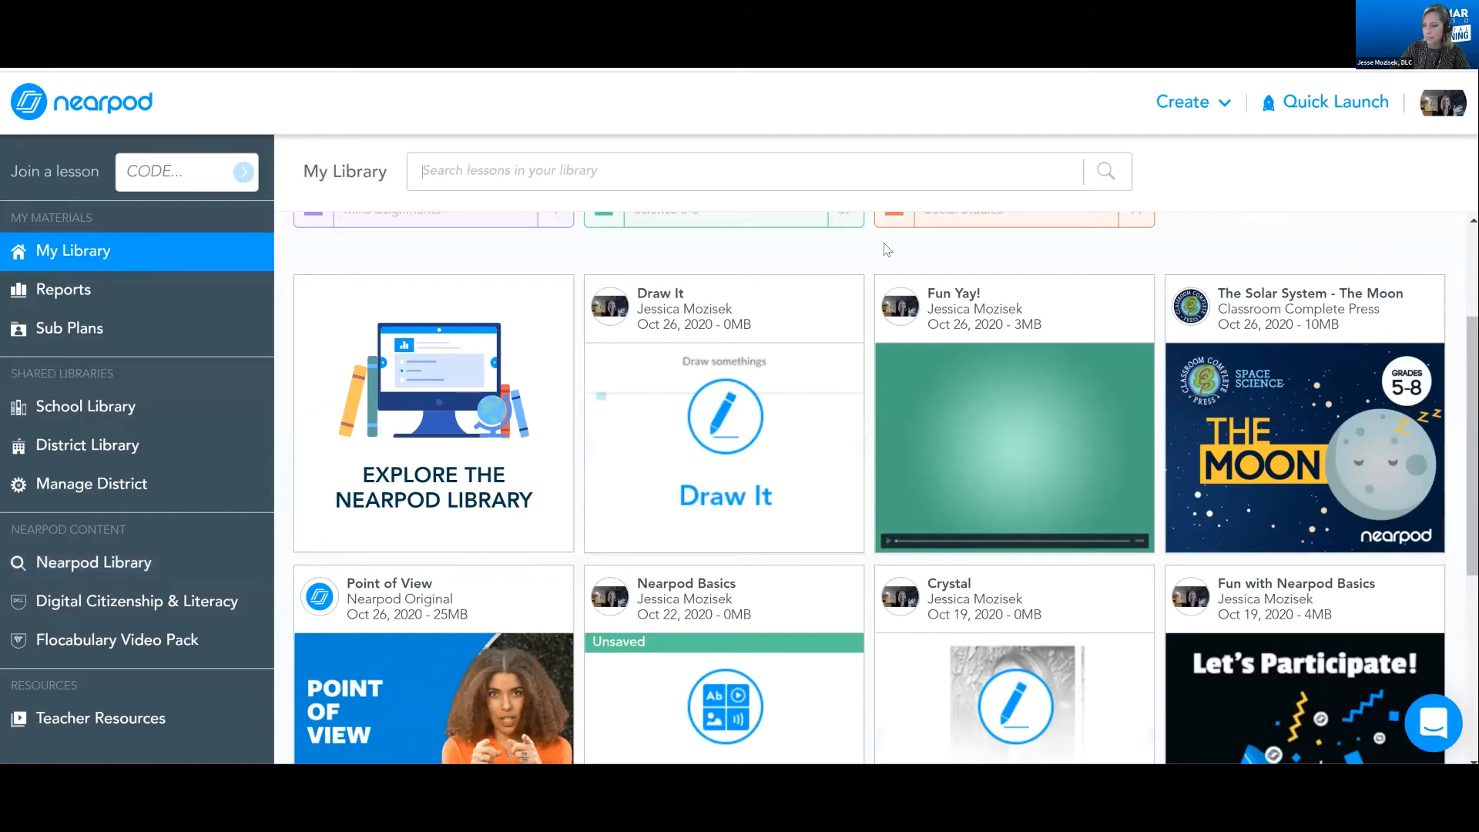
Create a new My Library folder named with the presenter's surname followed by "is Awesome!"
{"action": "scroll", "coordinate": [887, 249], "scroll_direction": "up", "scroll_amount": 3}
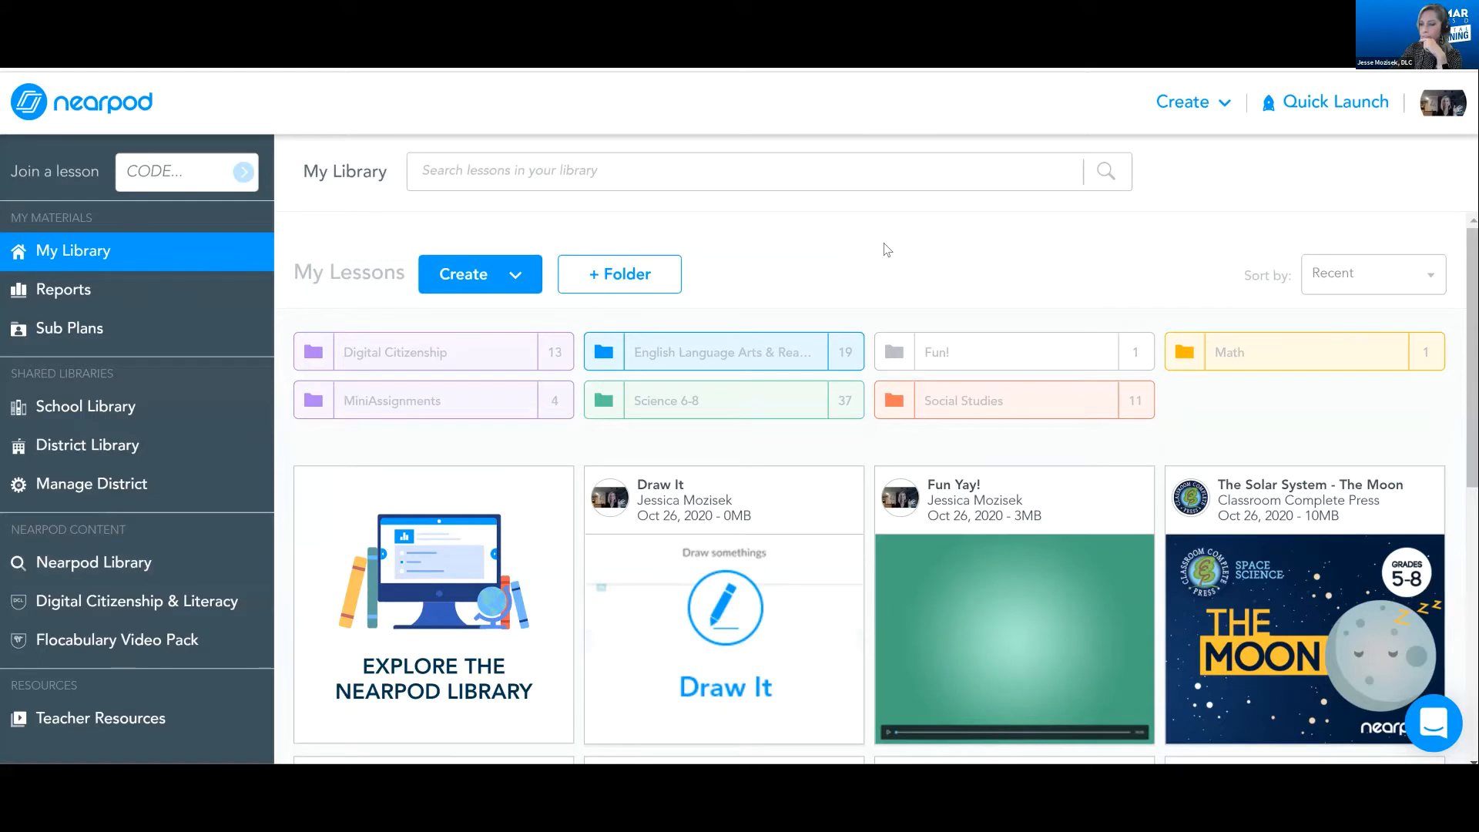
{"action": "left_click", "coordinate": [640, 279]}
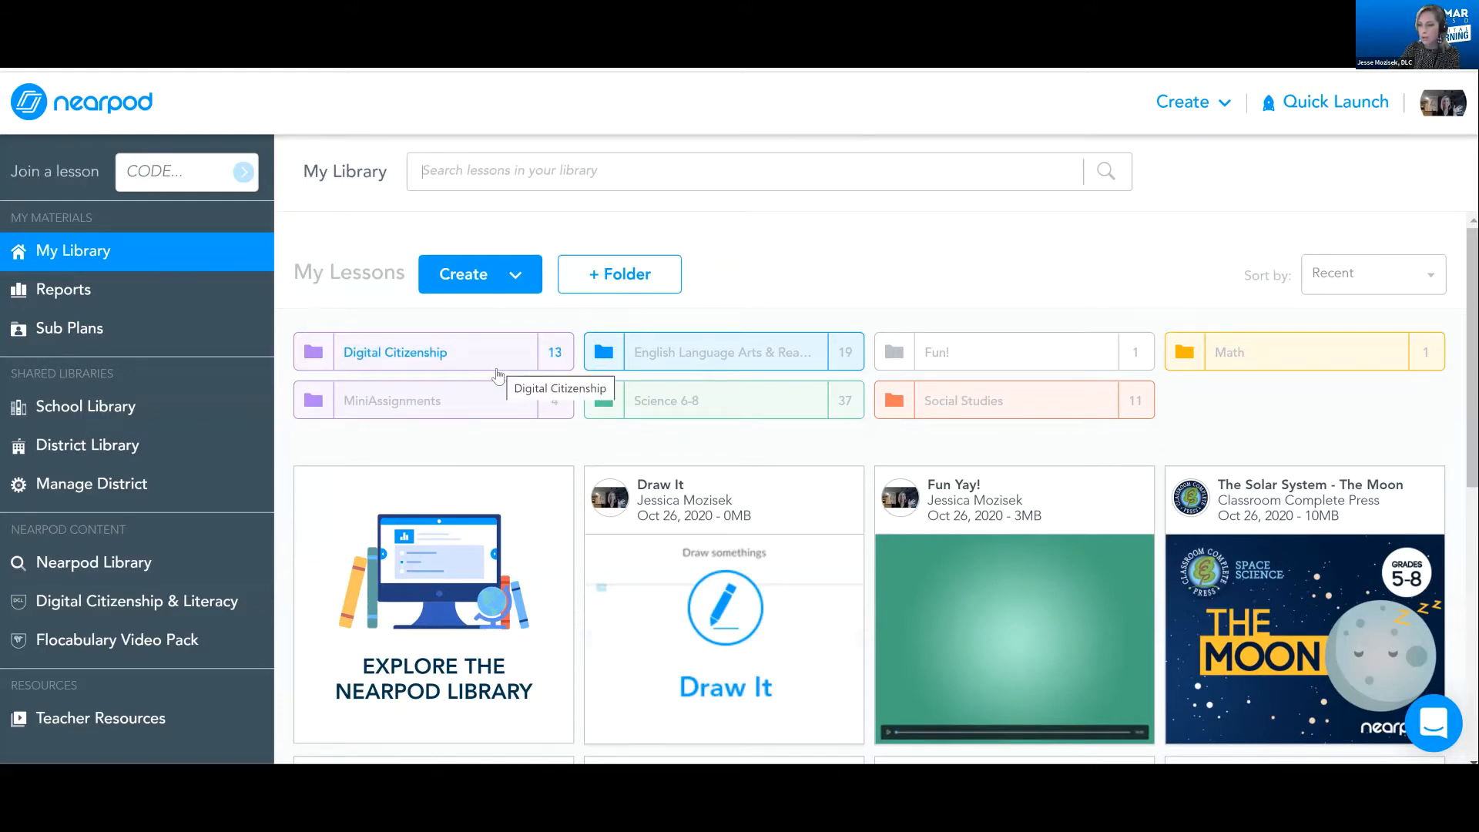
{"action": "left_click", "coordinate": [632, 276]}
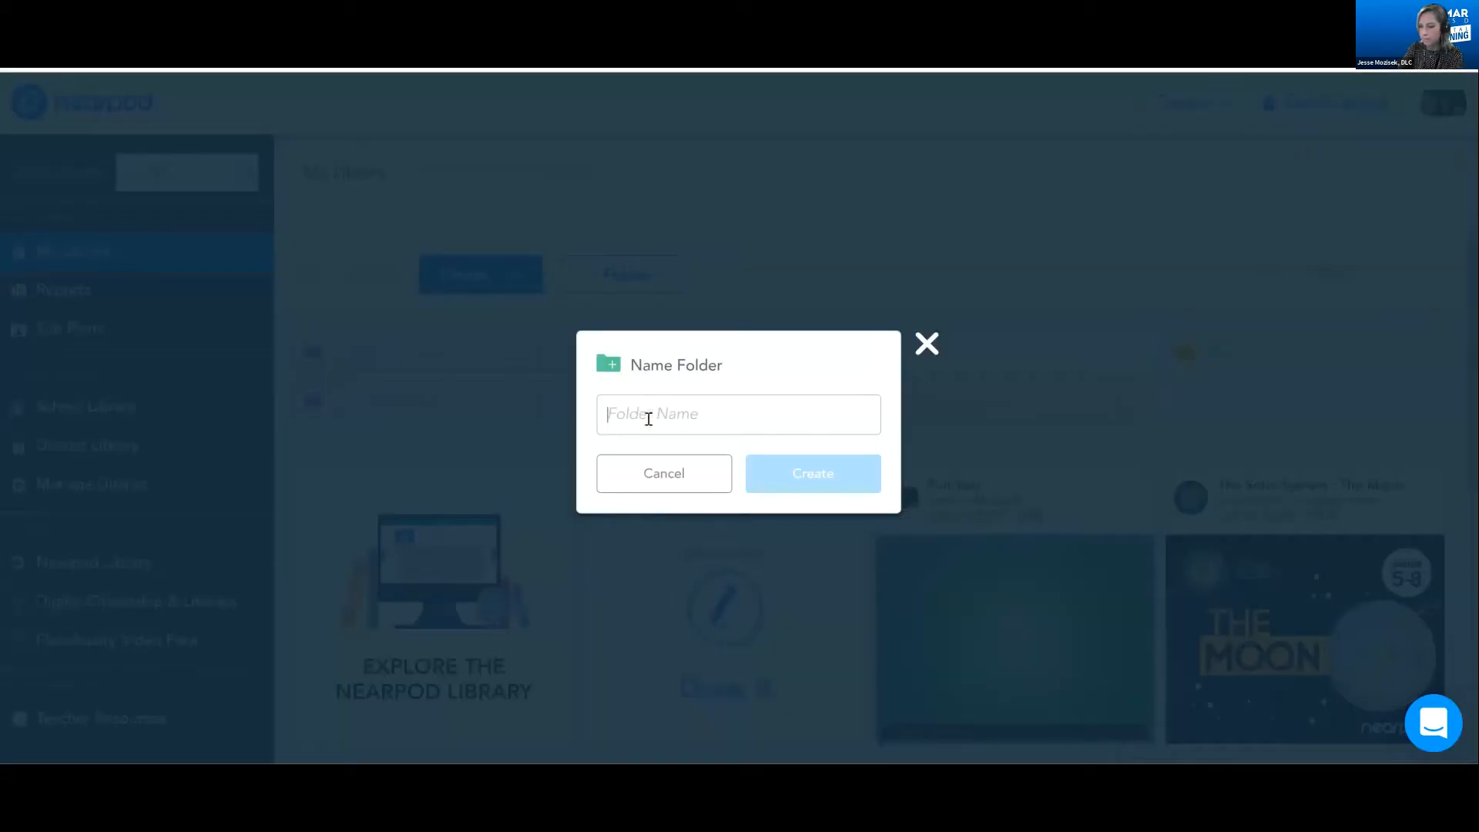
{"action": "type", "text": "Mozis"}
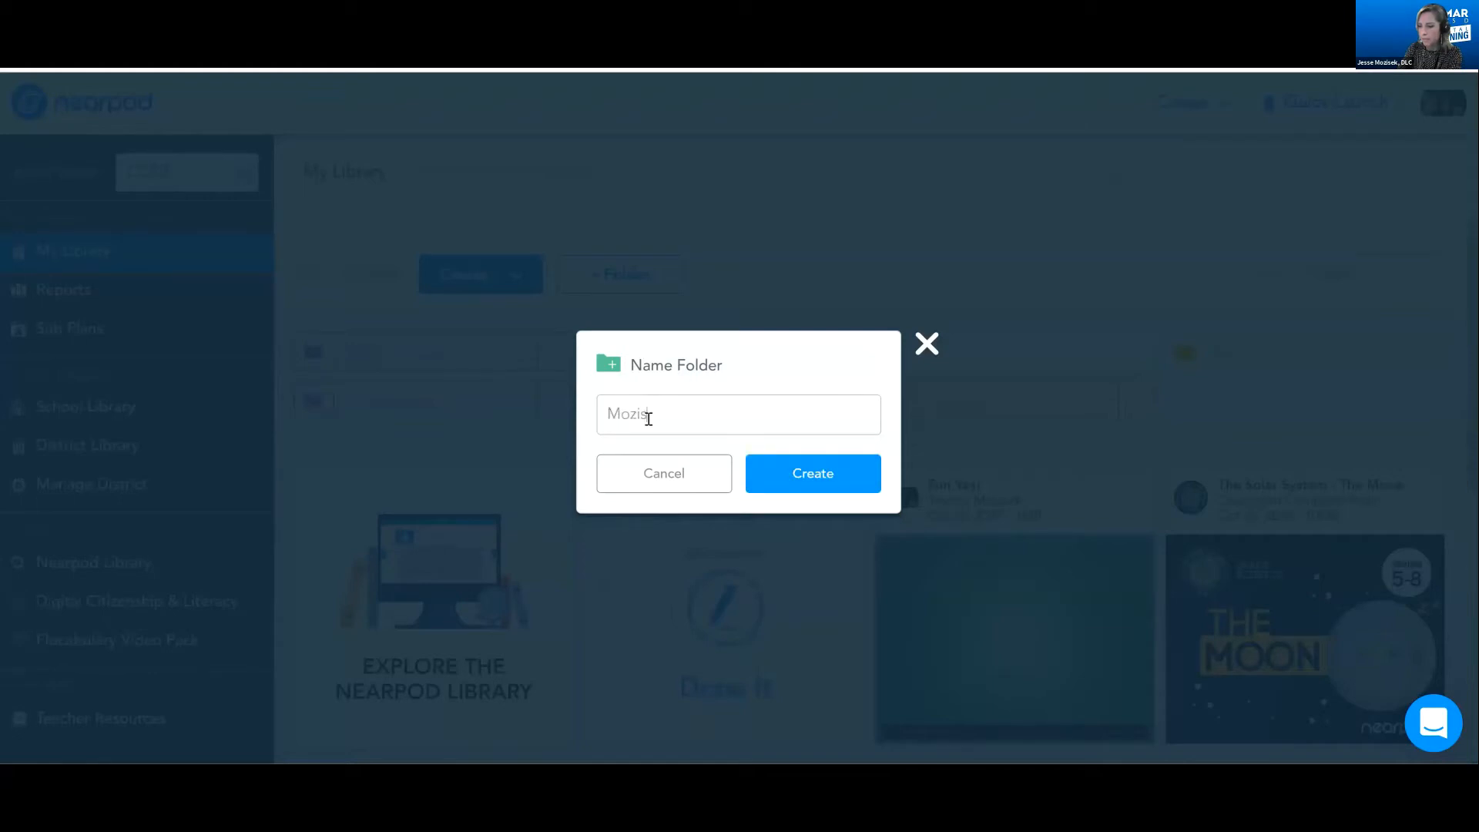
{"action": "type", "text": "ek is Awesome!"}
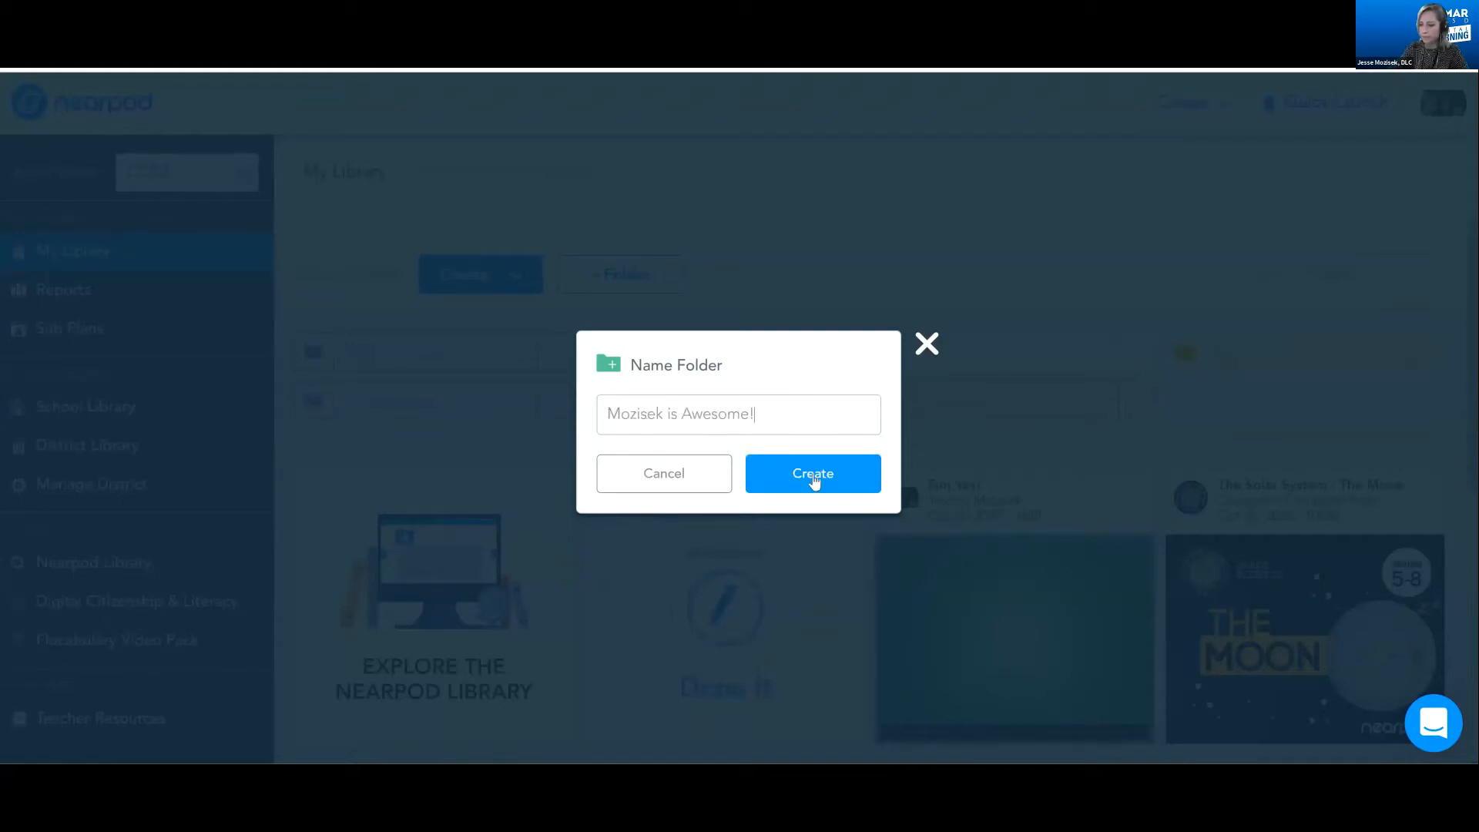
{"action": "left_click", "coordinate": [809, 475]}
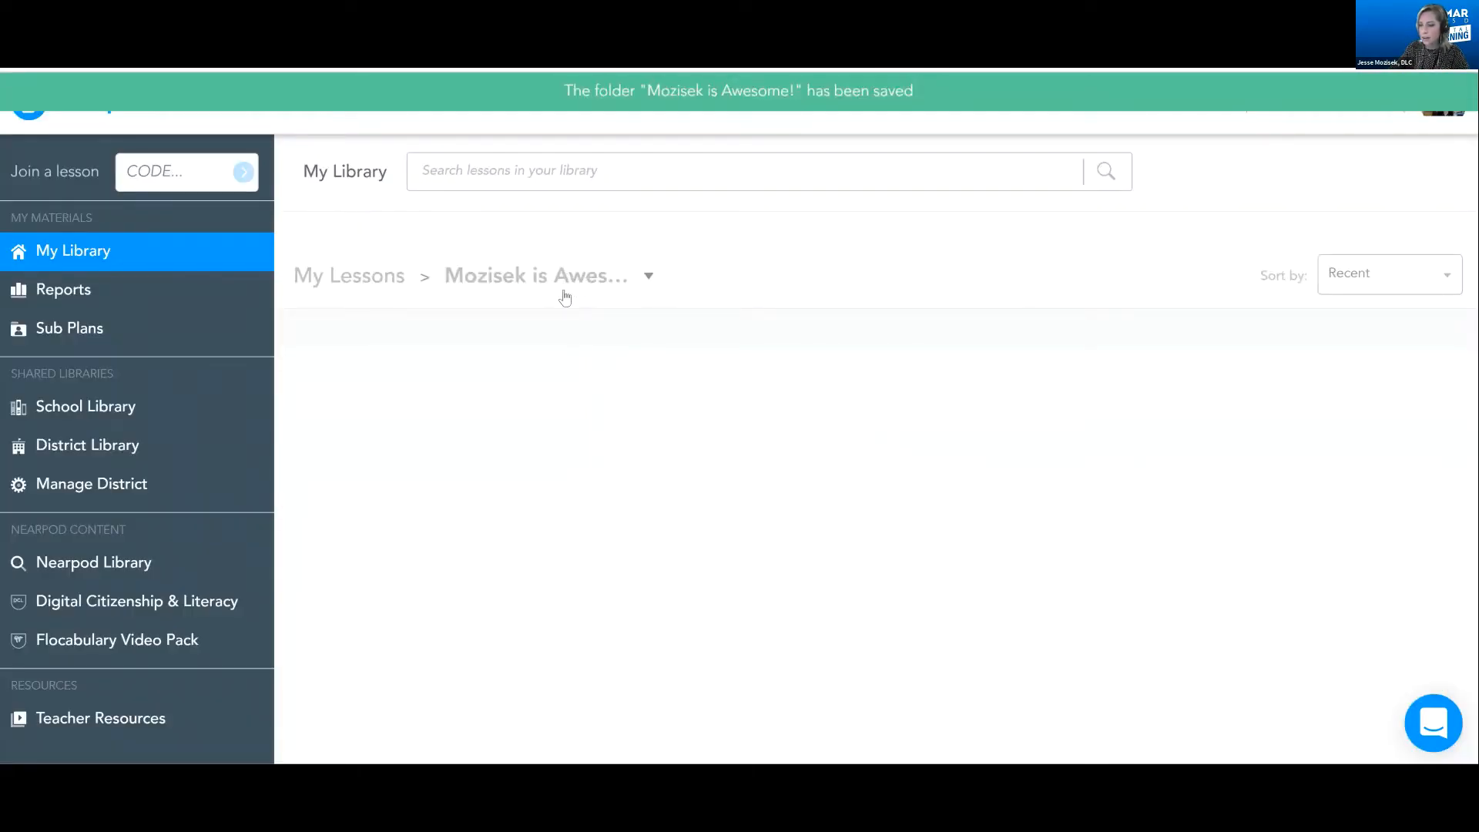
Review the new folder's options, return to My Lessons and look over the saved lessons and their drag-to-folder option
{"action": "left_click", "coordinate": [539, 276]}
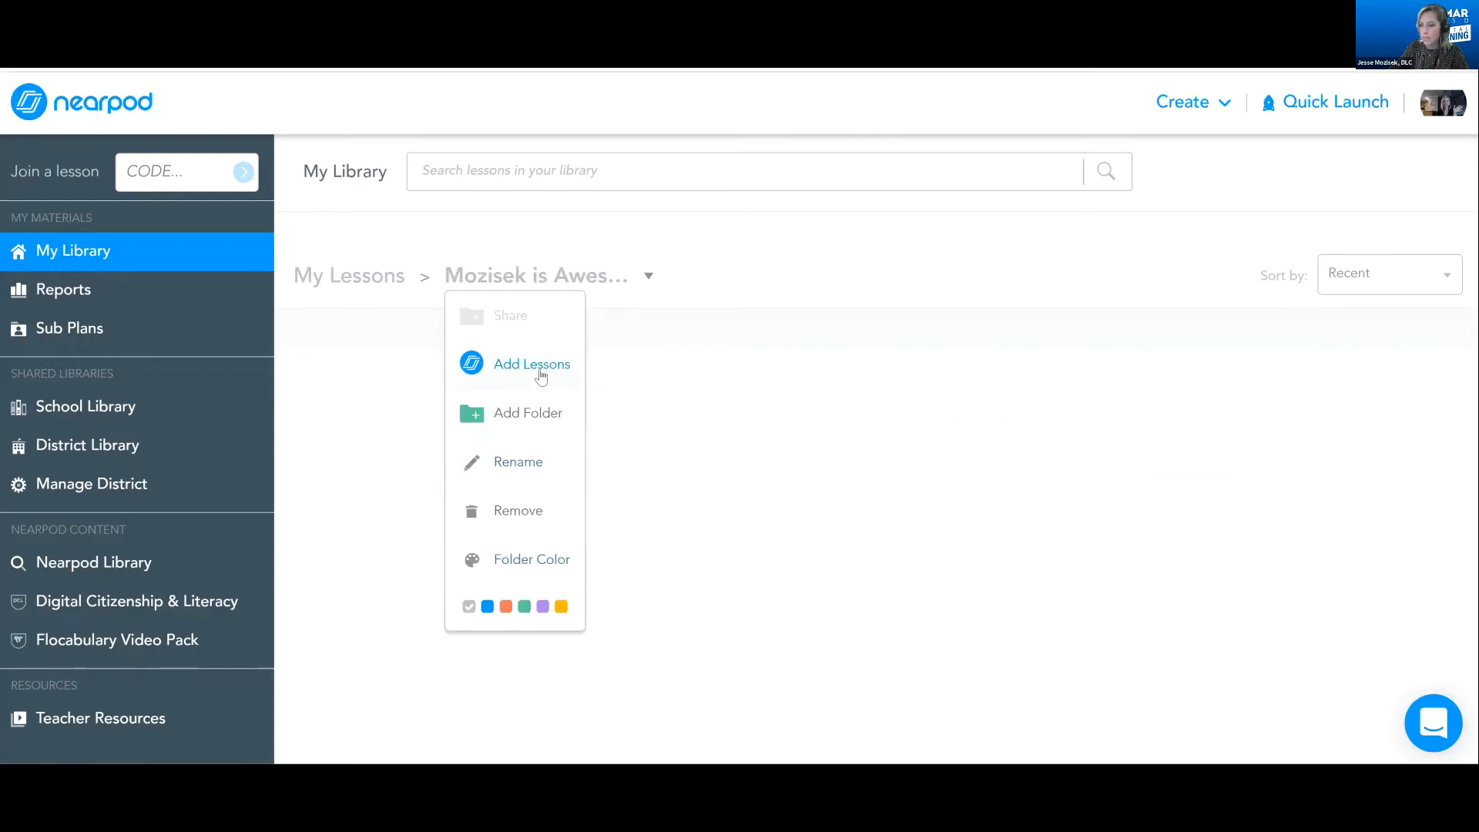
{"action": "left_click", "coordinate": [375, 288]}
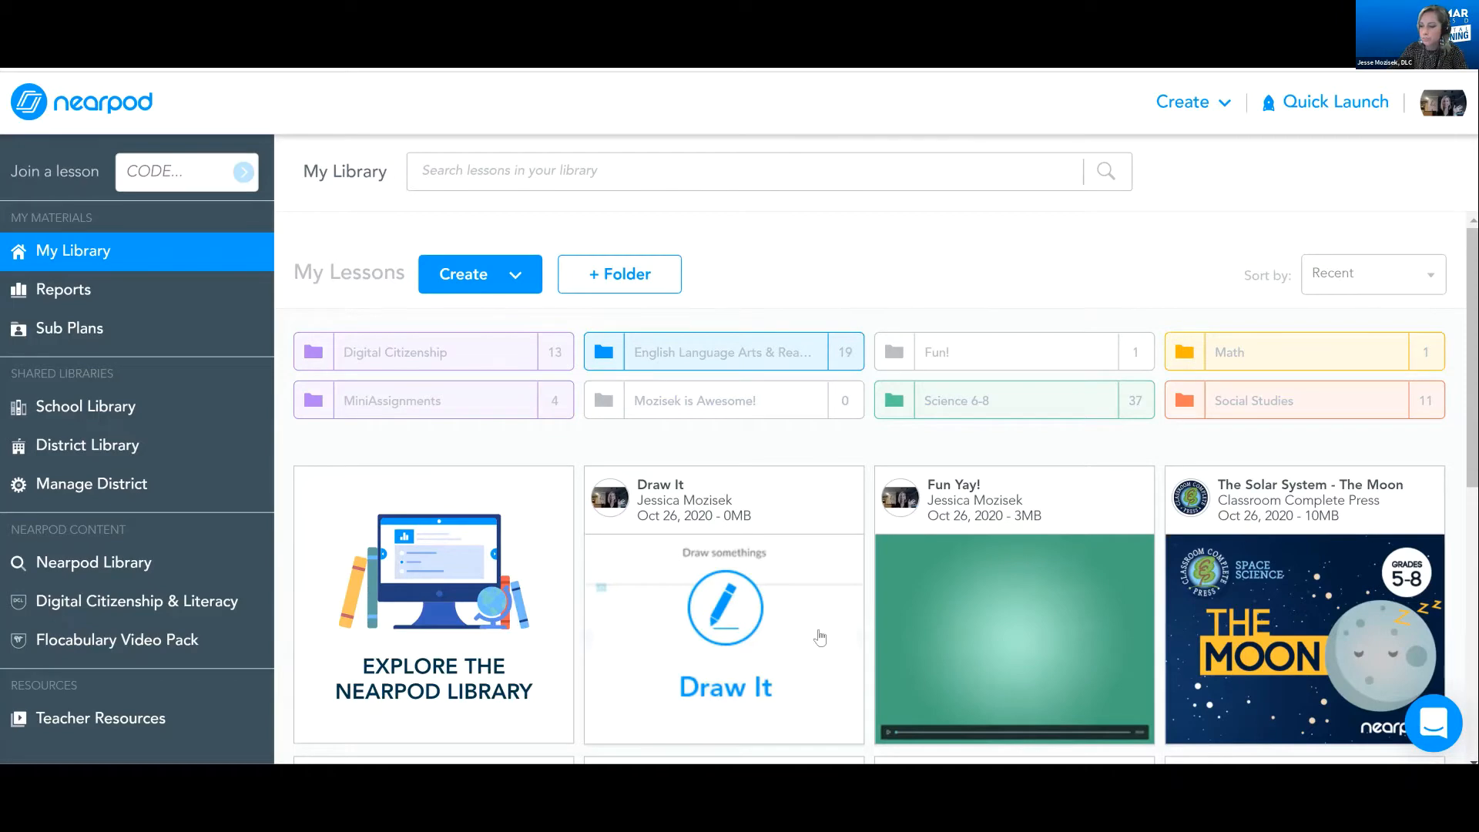
{"action": "scroll", "coordinate": [796, 643], "scroll_direction": "down", "scroll_amount": 1}
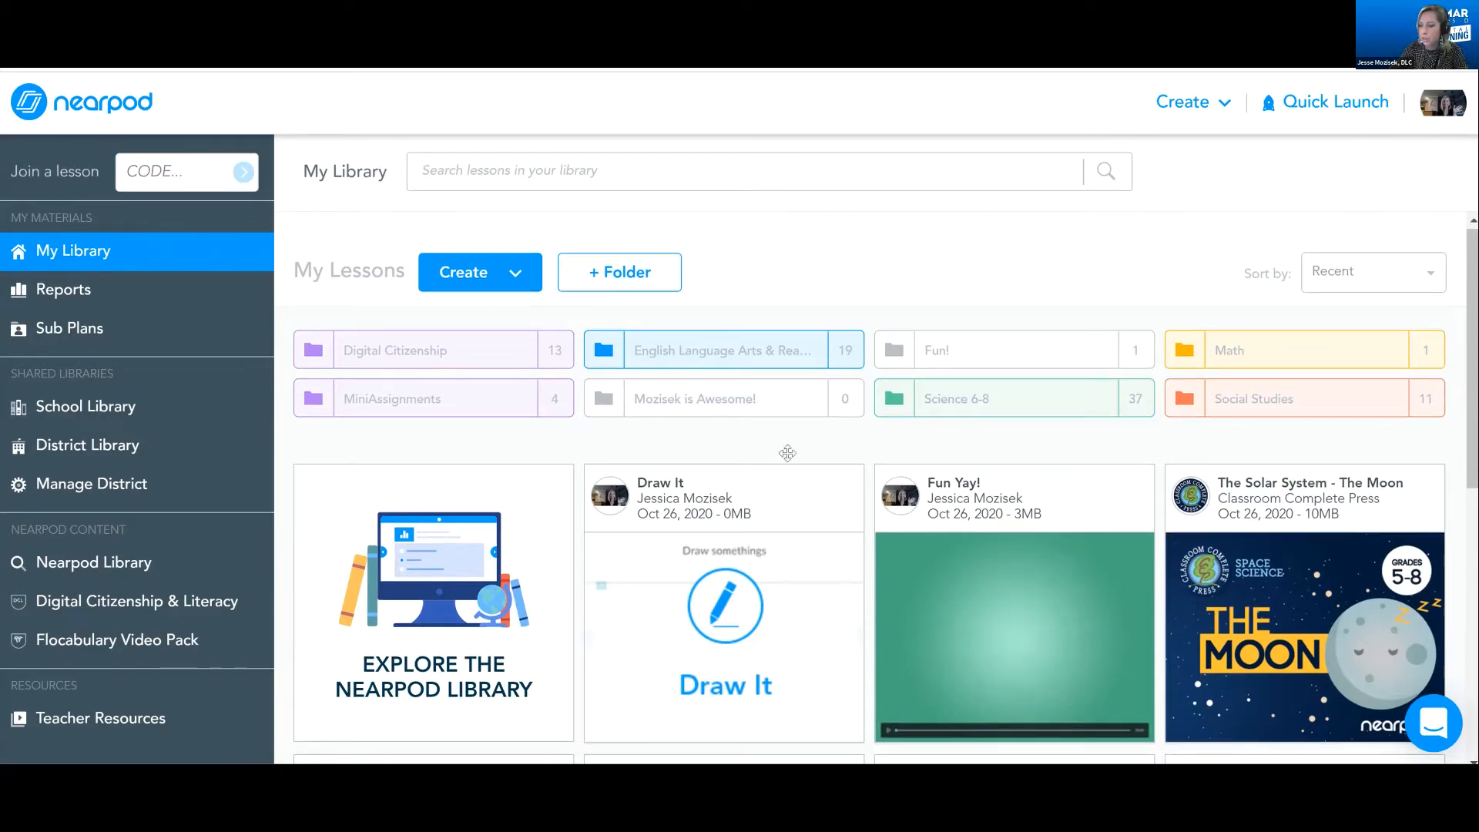
{"action": "scroll", "coordinate": [1019, 480], "scroll_direction": "down", "scroll_amount": 1}
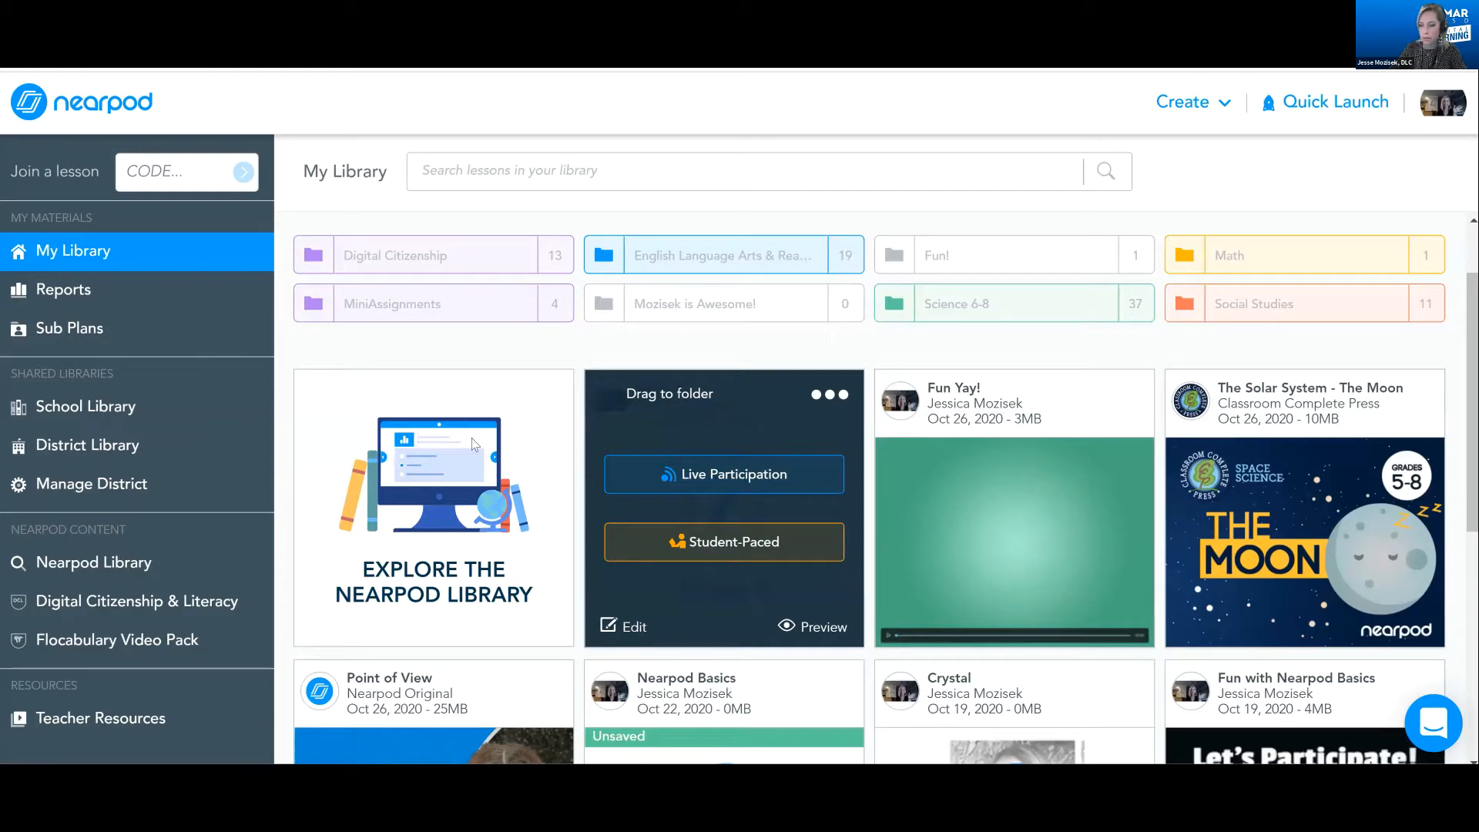
{"action": "scroll", "coordinate": [471, 438], "scroll_direction": "up", "scroll_amount": 1}
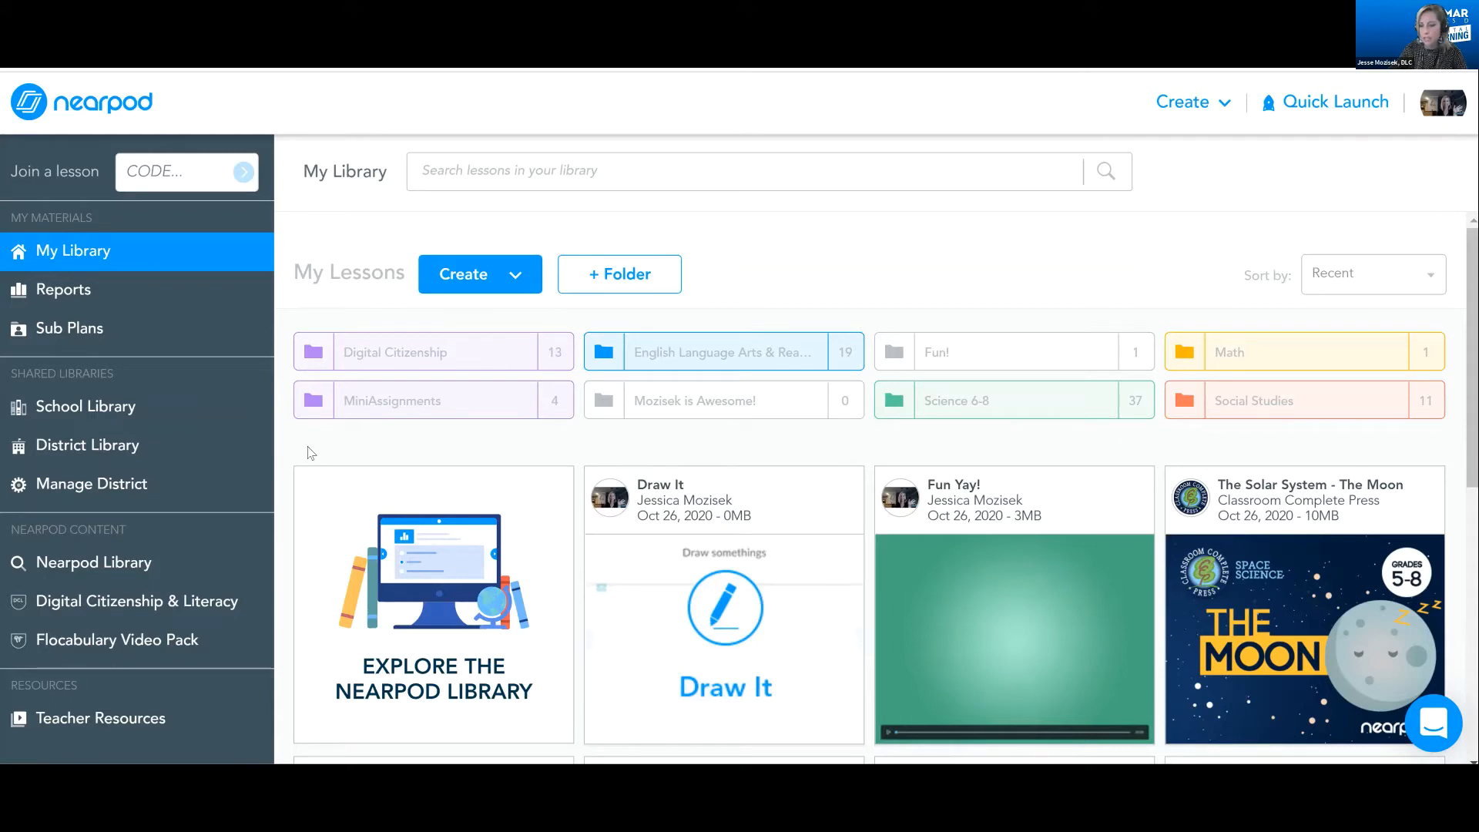
Open the Nearpod Library and look over its Featured collections
{"action": "left_click", "coordinate": [126, 578]}
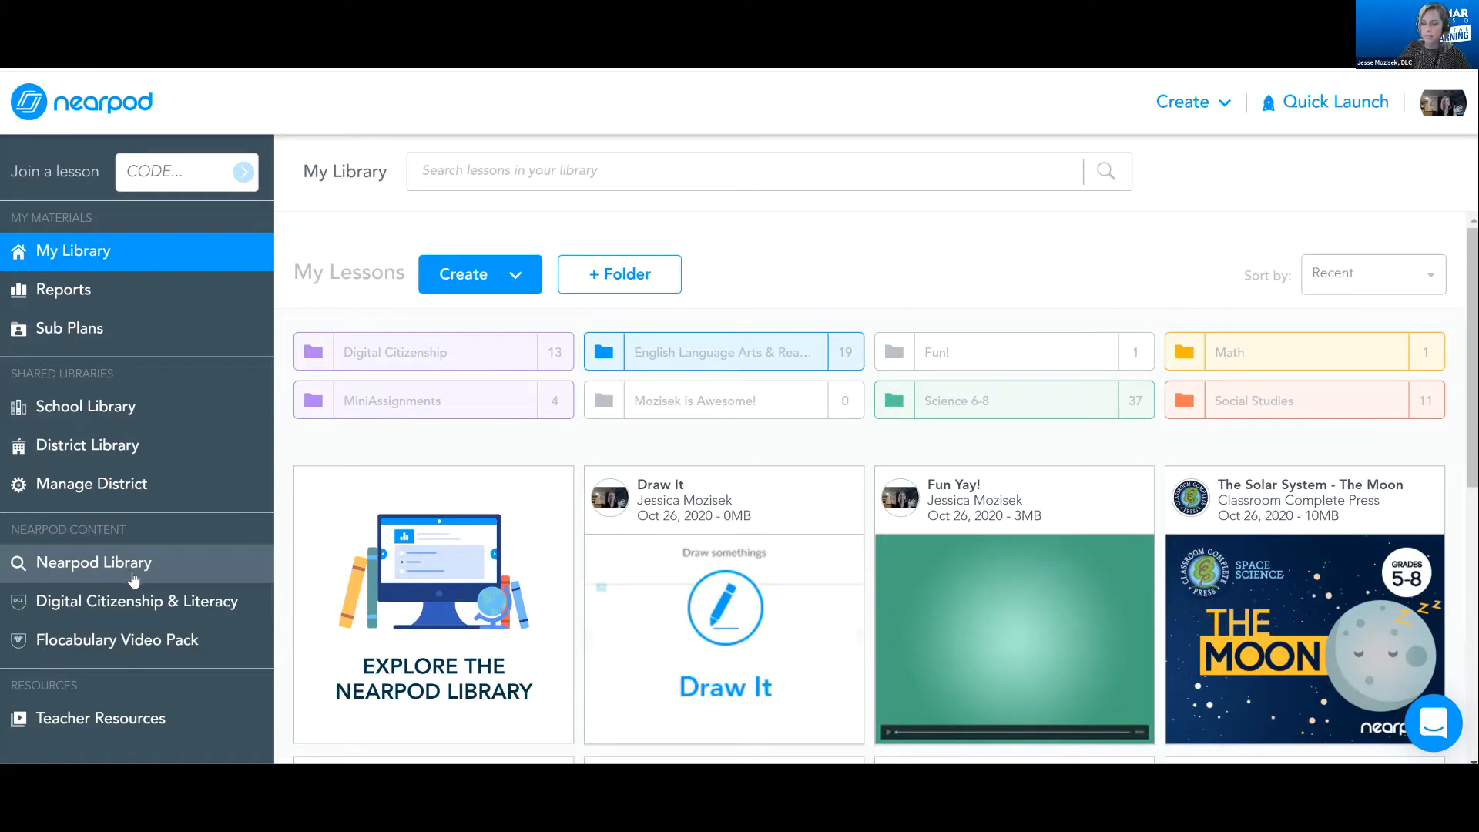
{"action": "left_click", "coordinate": [135, 570]}
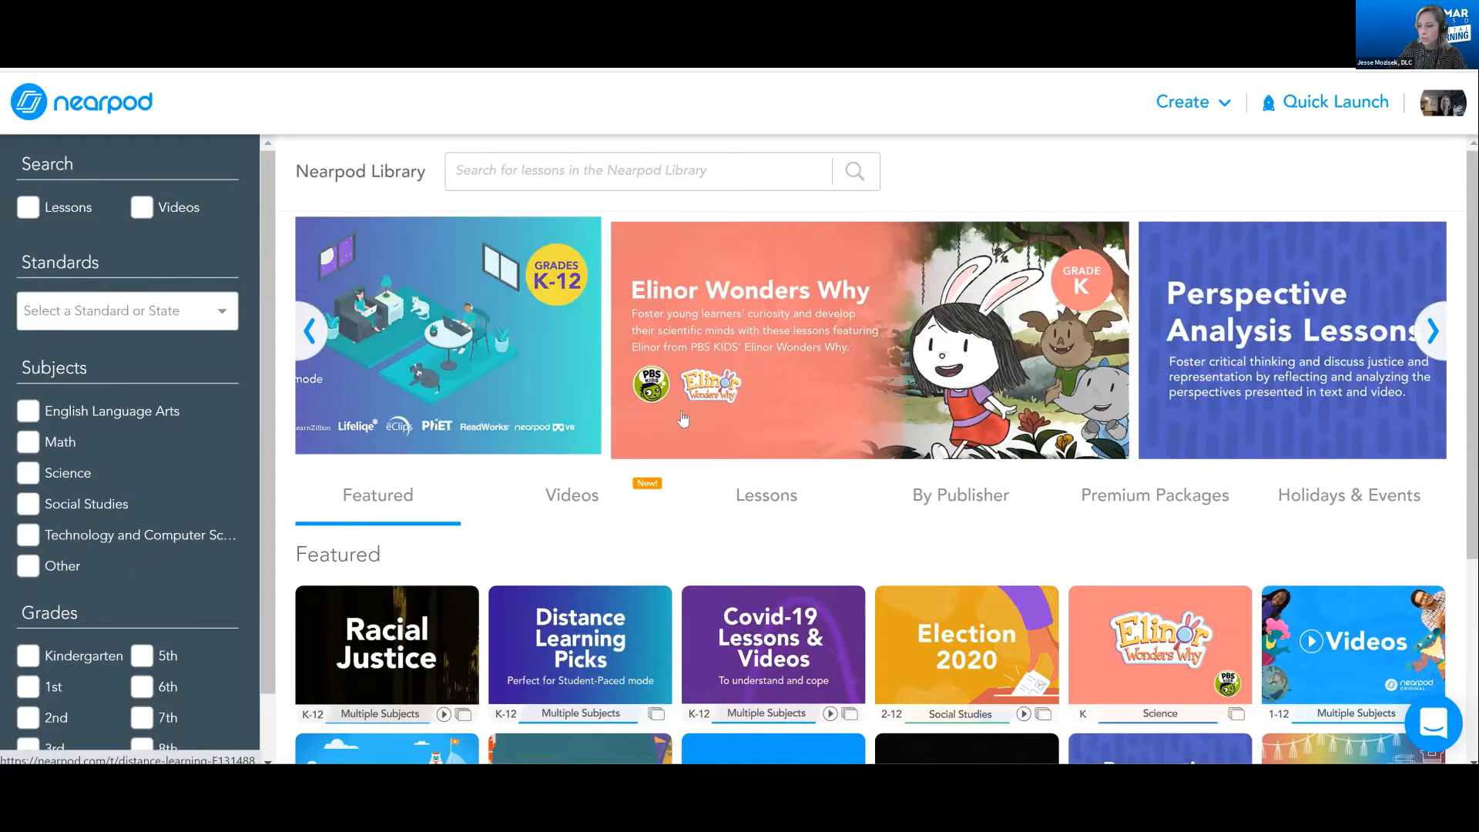
{"action": "scroll", "coordinate": [677, 418], "scroll_direction": "down", "scroll_amount": 4}
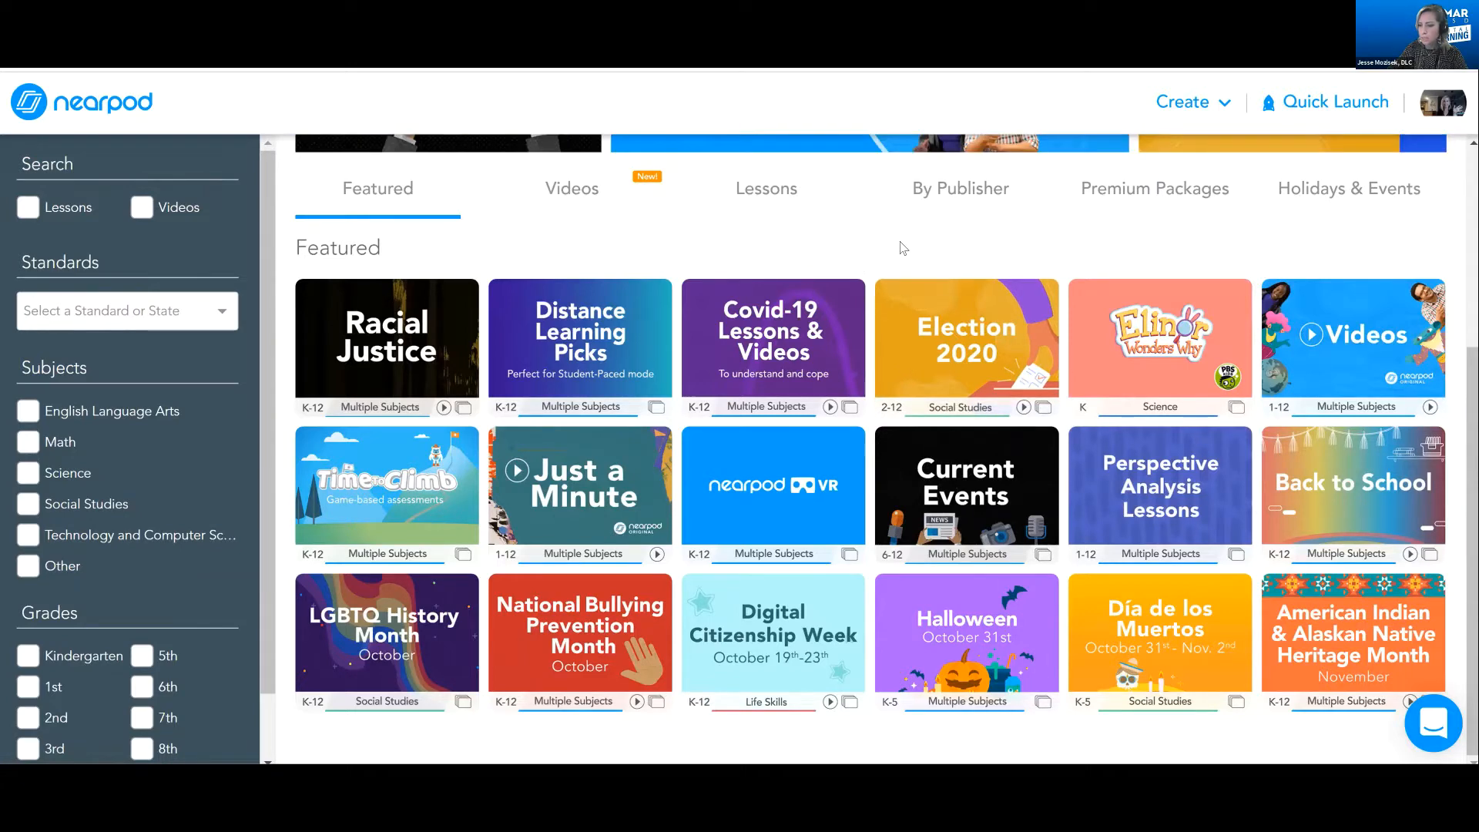
{"action": "scroll", "coordinate": [878, 354], "scroll_direction": "up", "scroll_amount": 2}
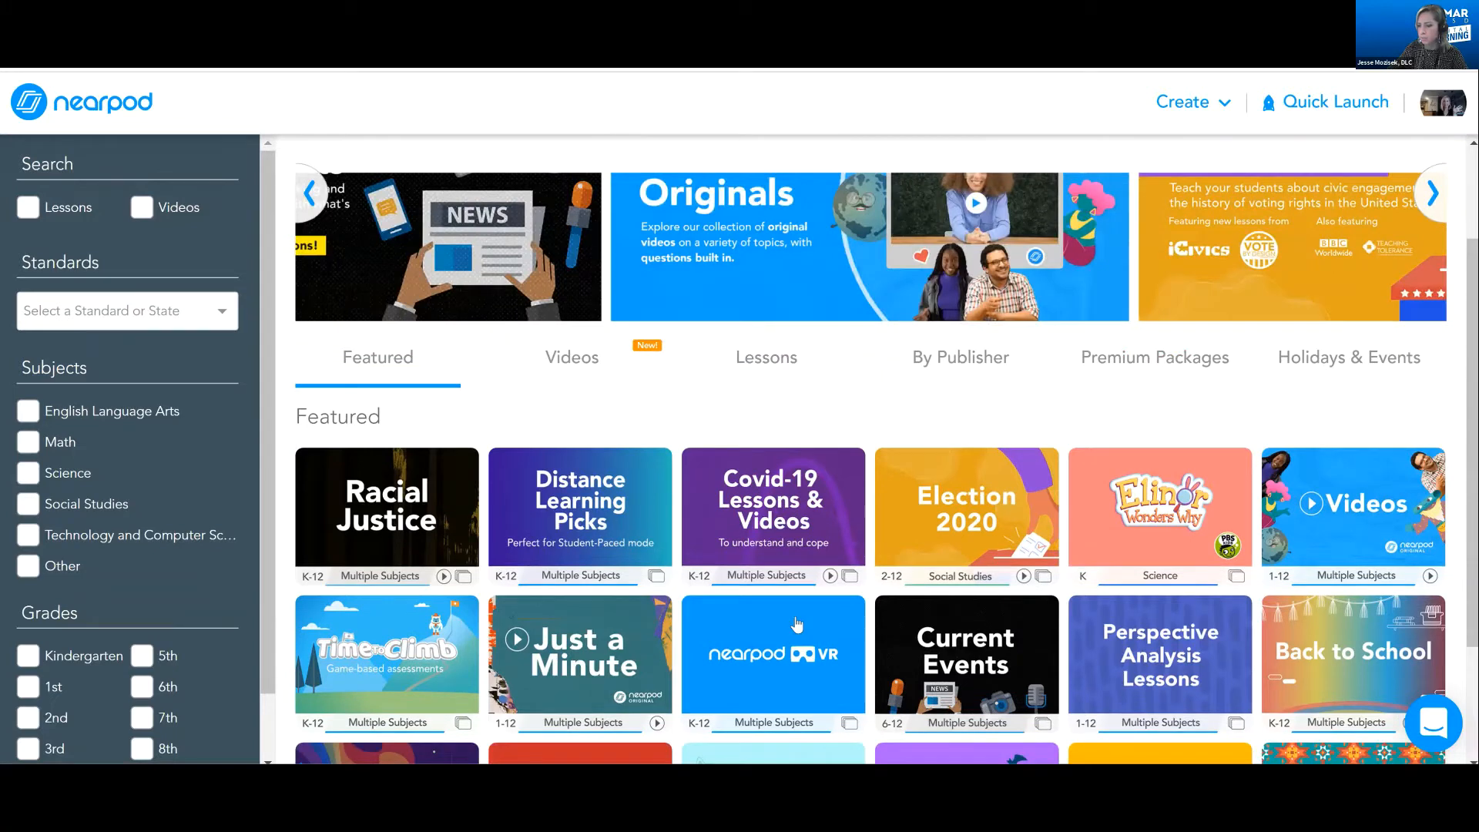
{"action": "scroll", "coordinate": [797, 620], "scroll_direction": "up", "scroll_amount": 1}
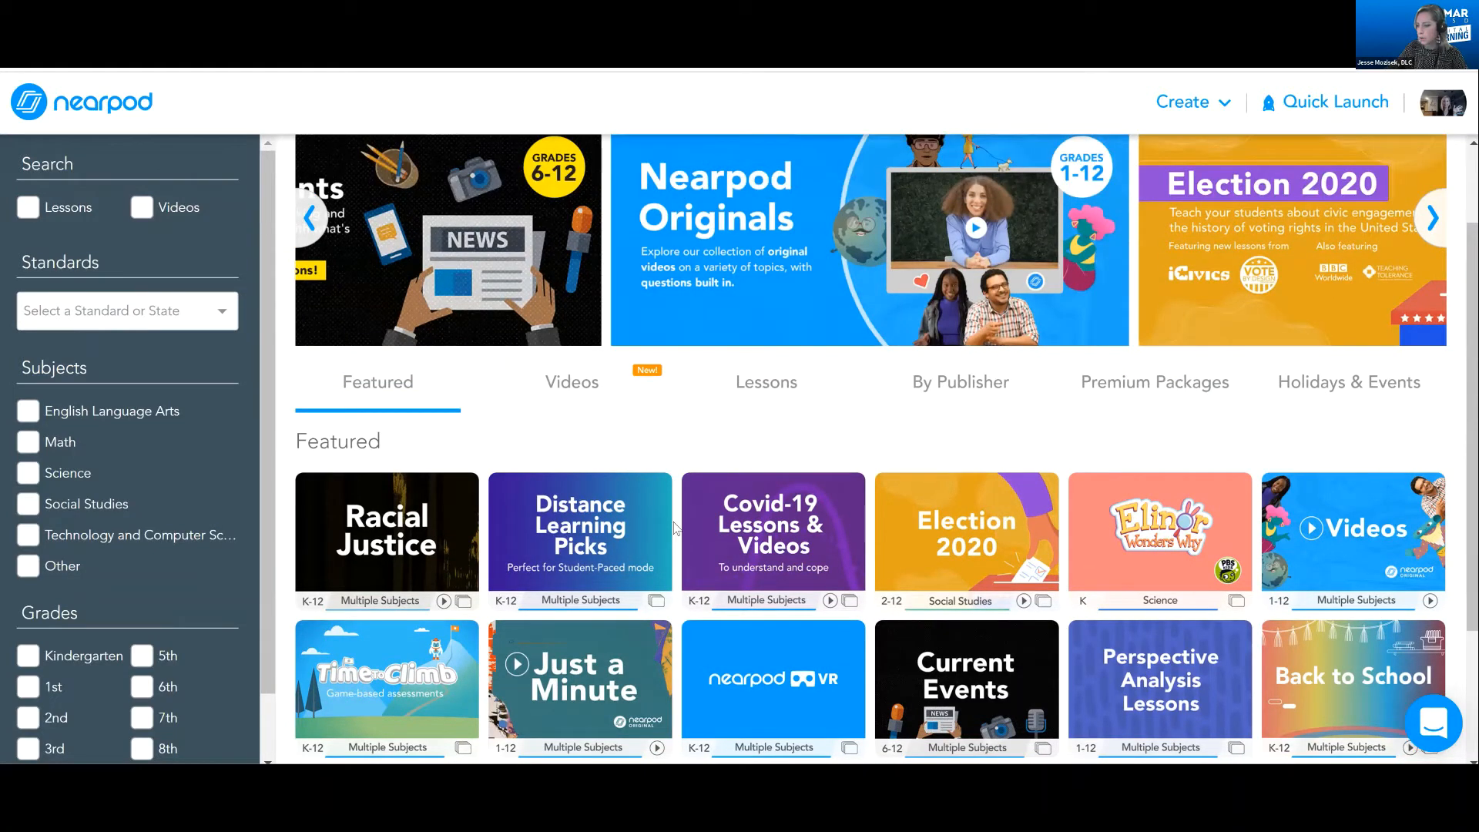
{"action": "scroll", "coordinate": [685, 519], "scroll_direction": "up", "scroll_amount": 2}
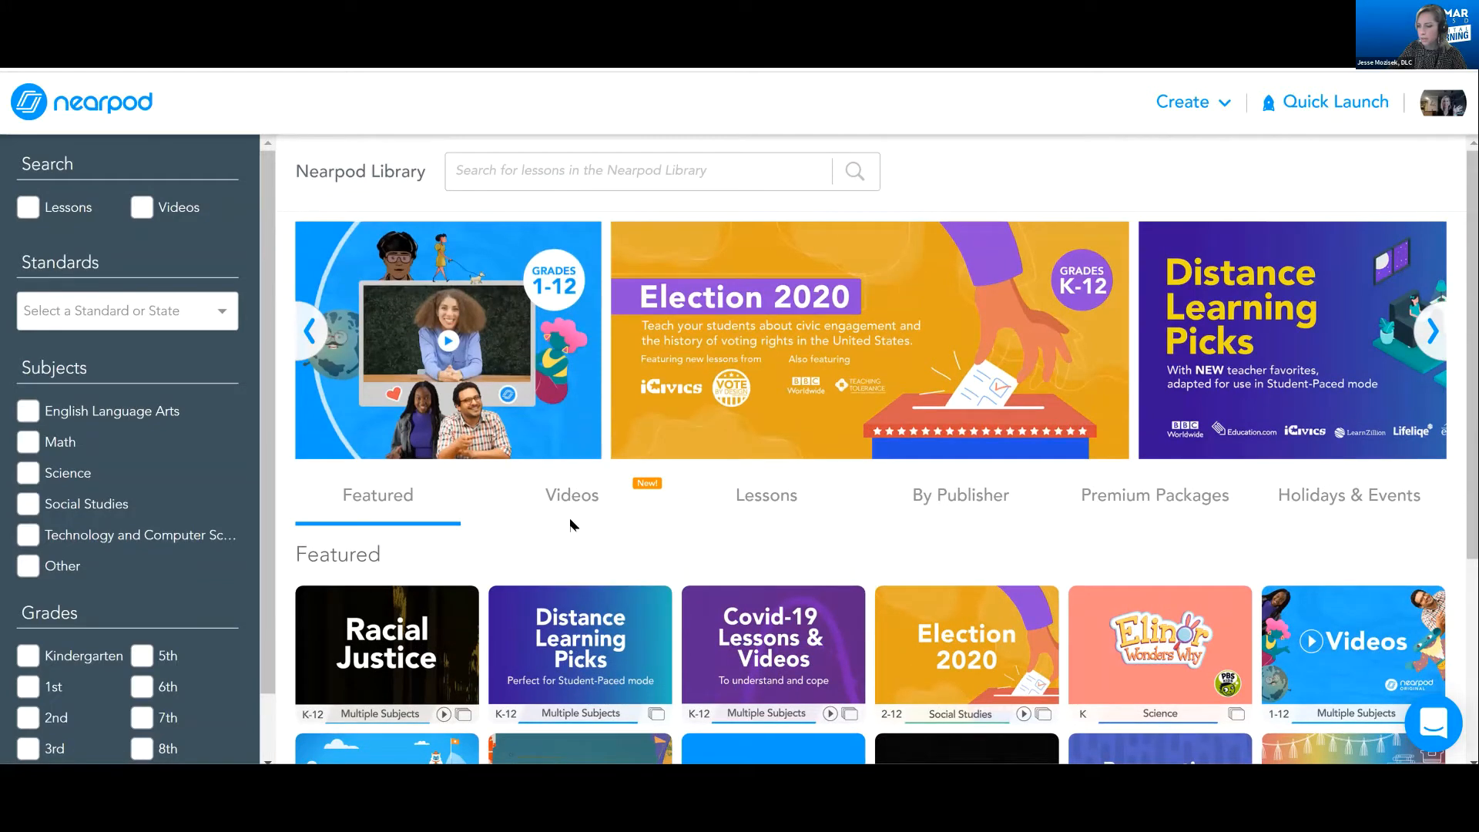
Browse the Nearpod Library by publisher, looking through the full list of content providers
{"action": "left_click", "coordinate": [951, 495]}
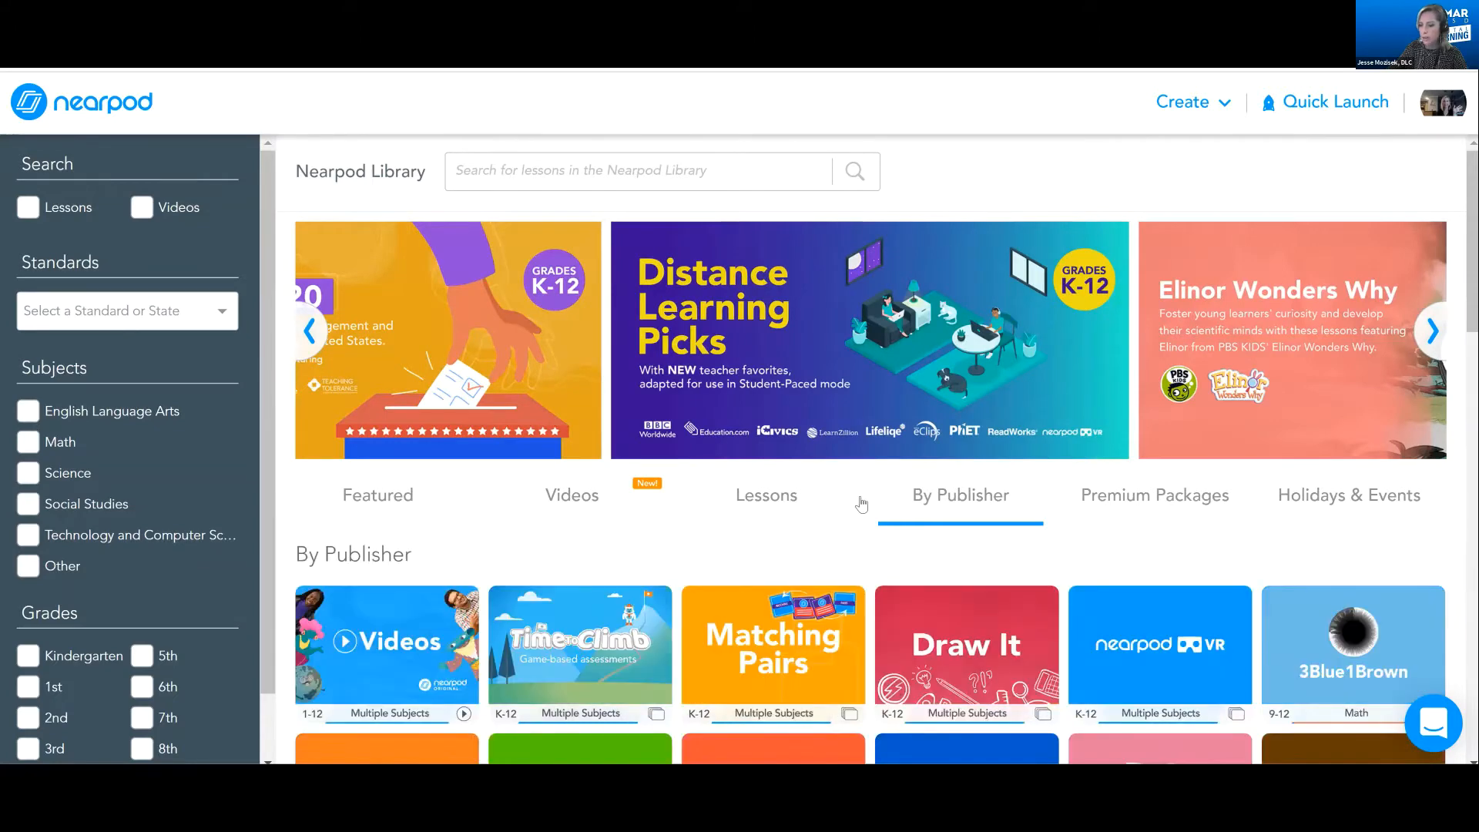
{"action": "scroll", "coordinate": [774, 633], "scroll_direction": "down", "scroll_amount": 5}
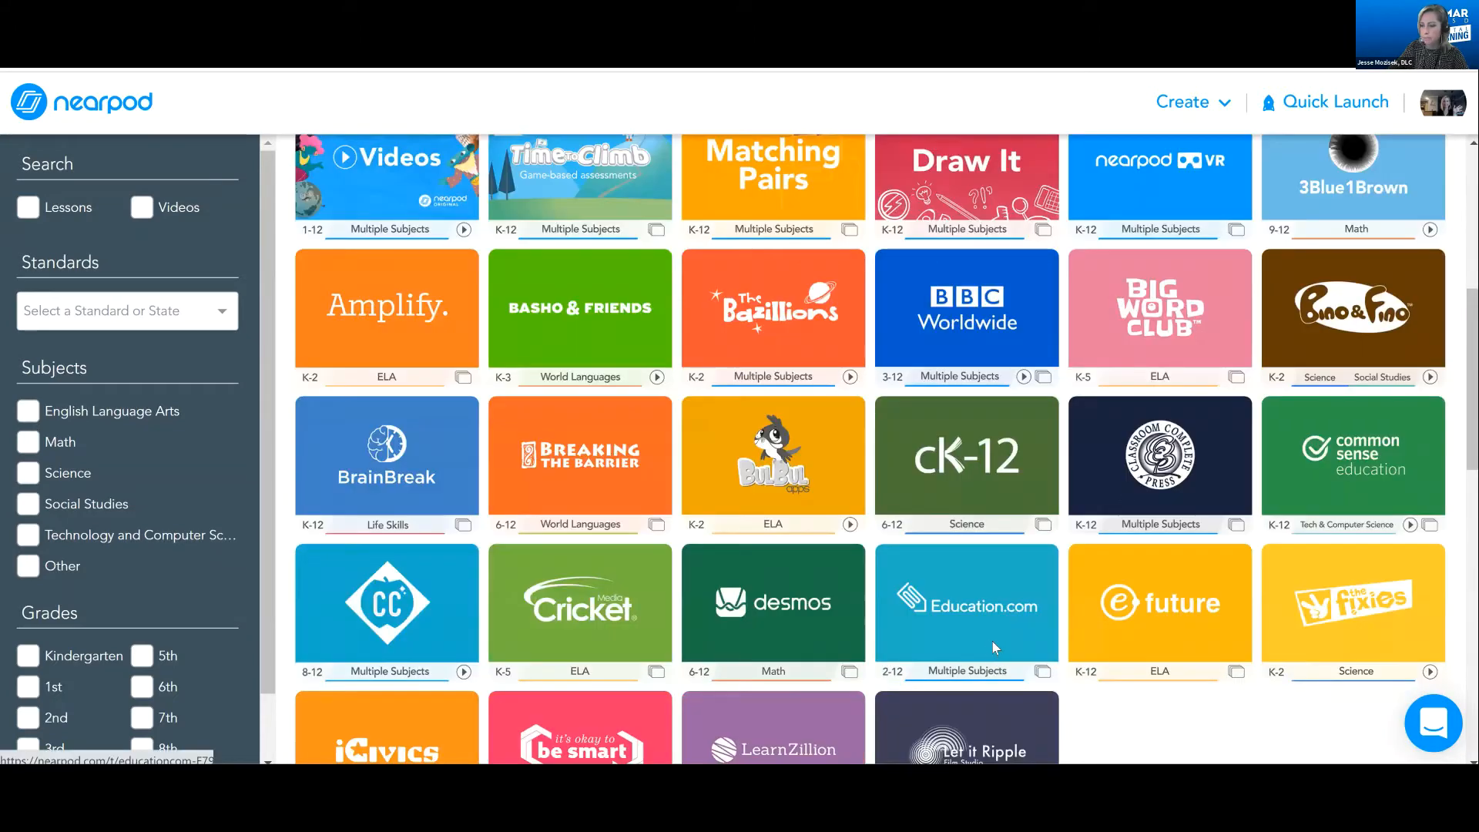
{"action": "scroll", "coordinate": [774, 633], "scroll_direction": "down", "scroll_amount": 1}
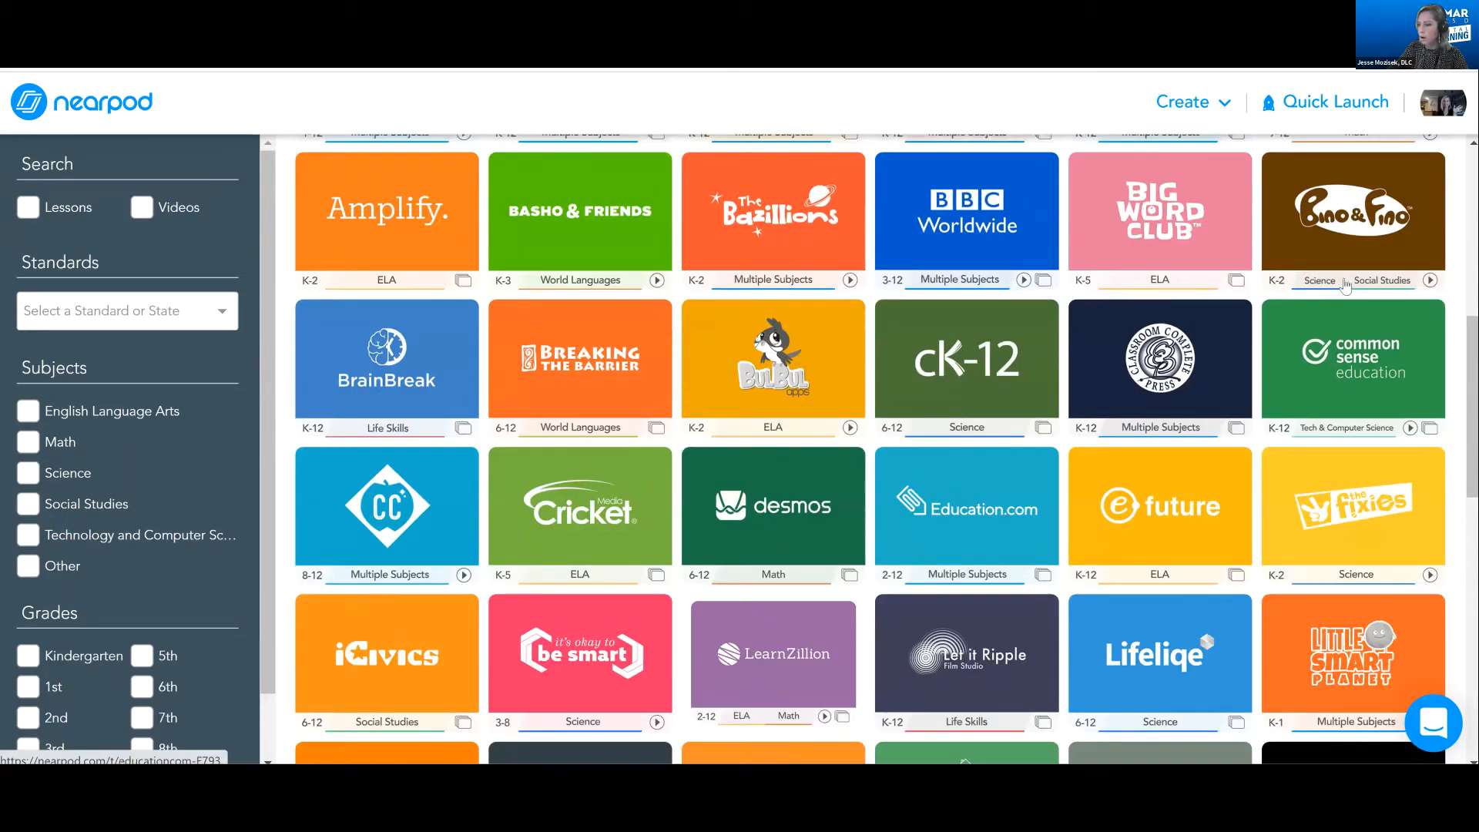
{"action": "scroll", "coordinate": [1317, 282], "scroll_direction": "down", "scroll_amount": 1}
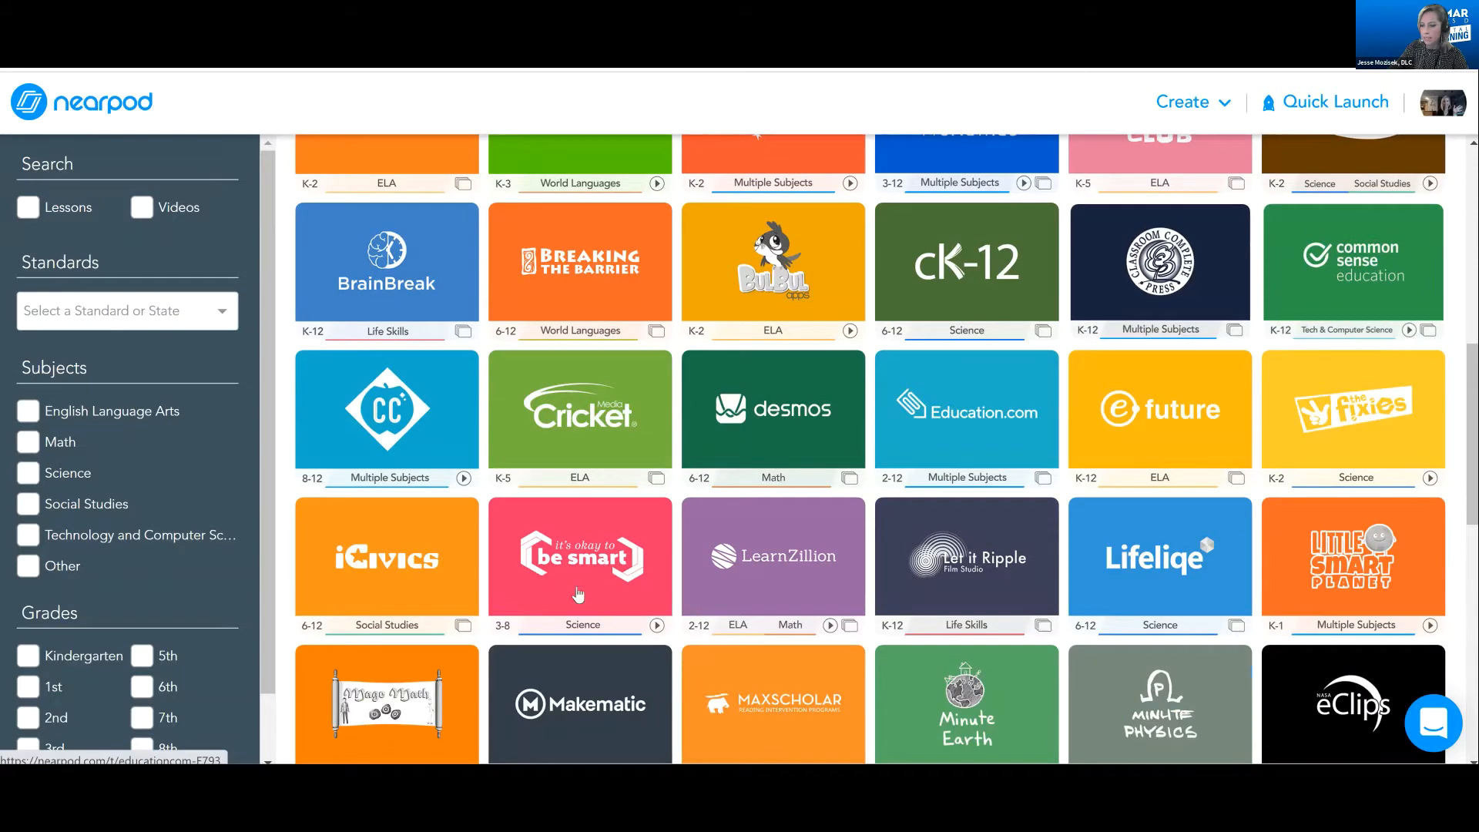
{"action": "scroll", "coordinate": [587, 592], "scroll_direction": "down", "scroll_amount": 3}
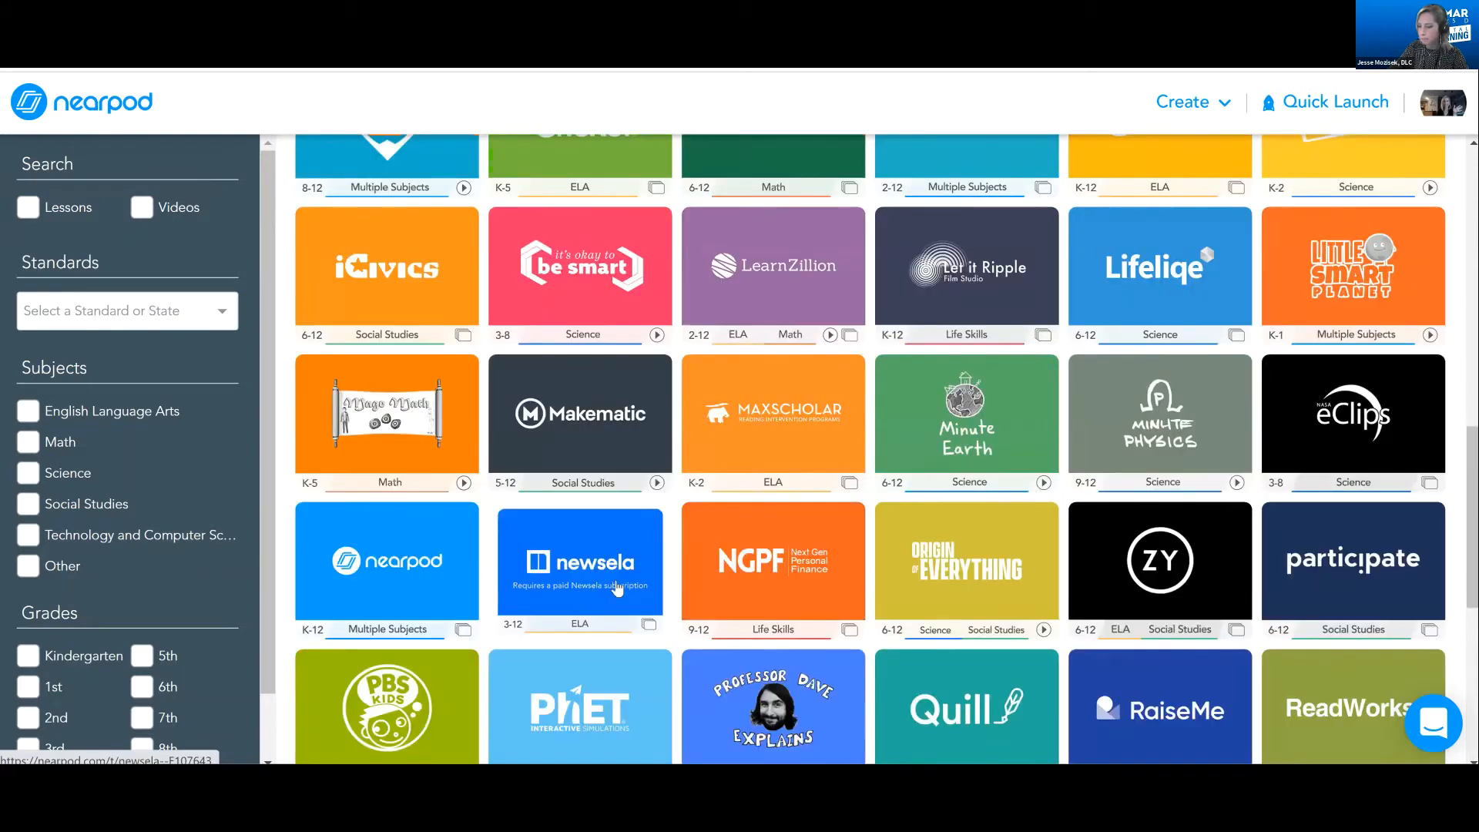
{"action": "scroll", "coordinate": [970, 583], "scroll_direction": "down", "scroll_amount": 1}
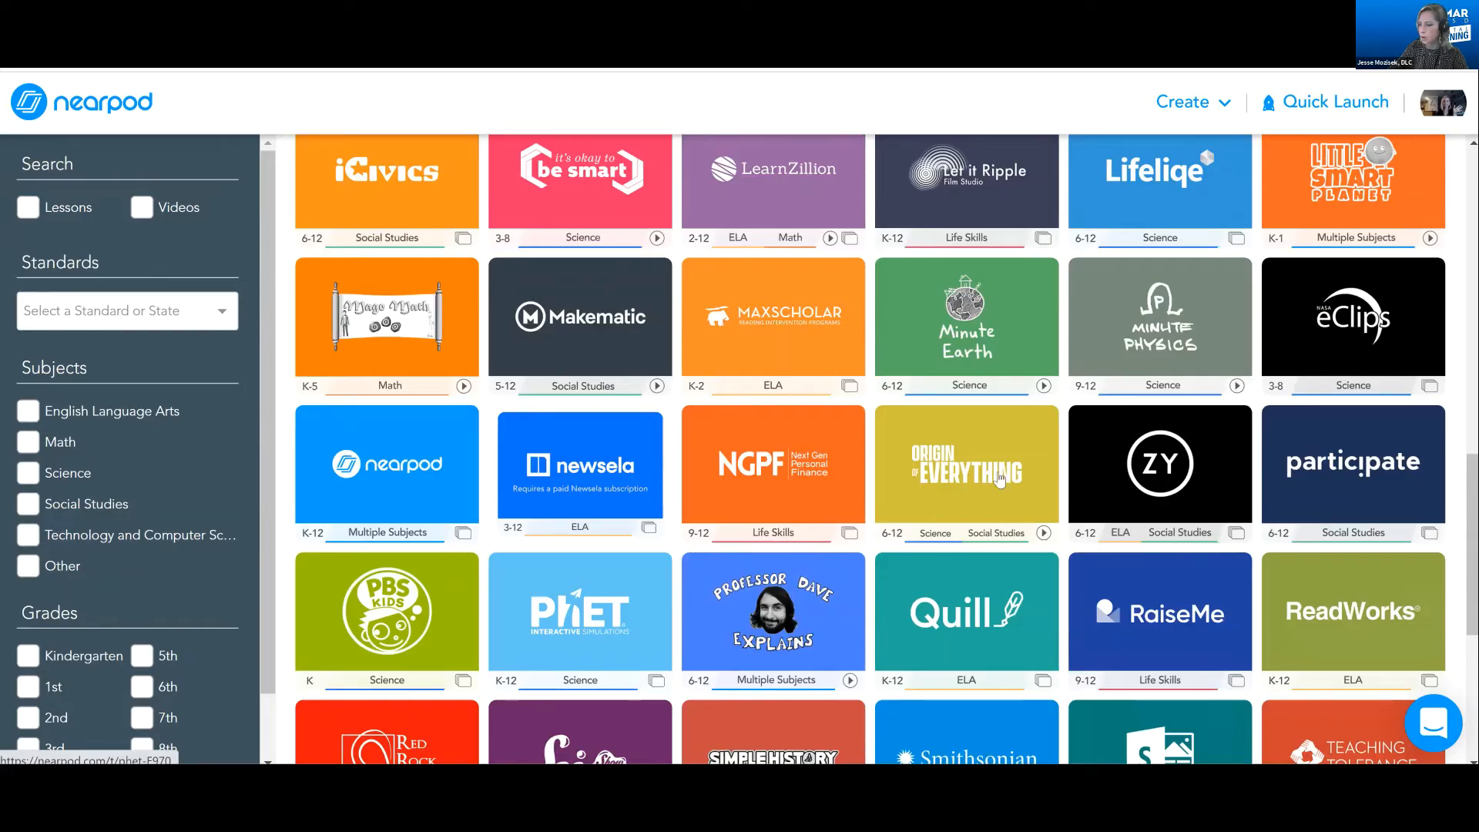
{"action": "scroll", "coordinate": [1000, 480], "scroll_direction": "down", "scroll_amount": 4}
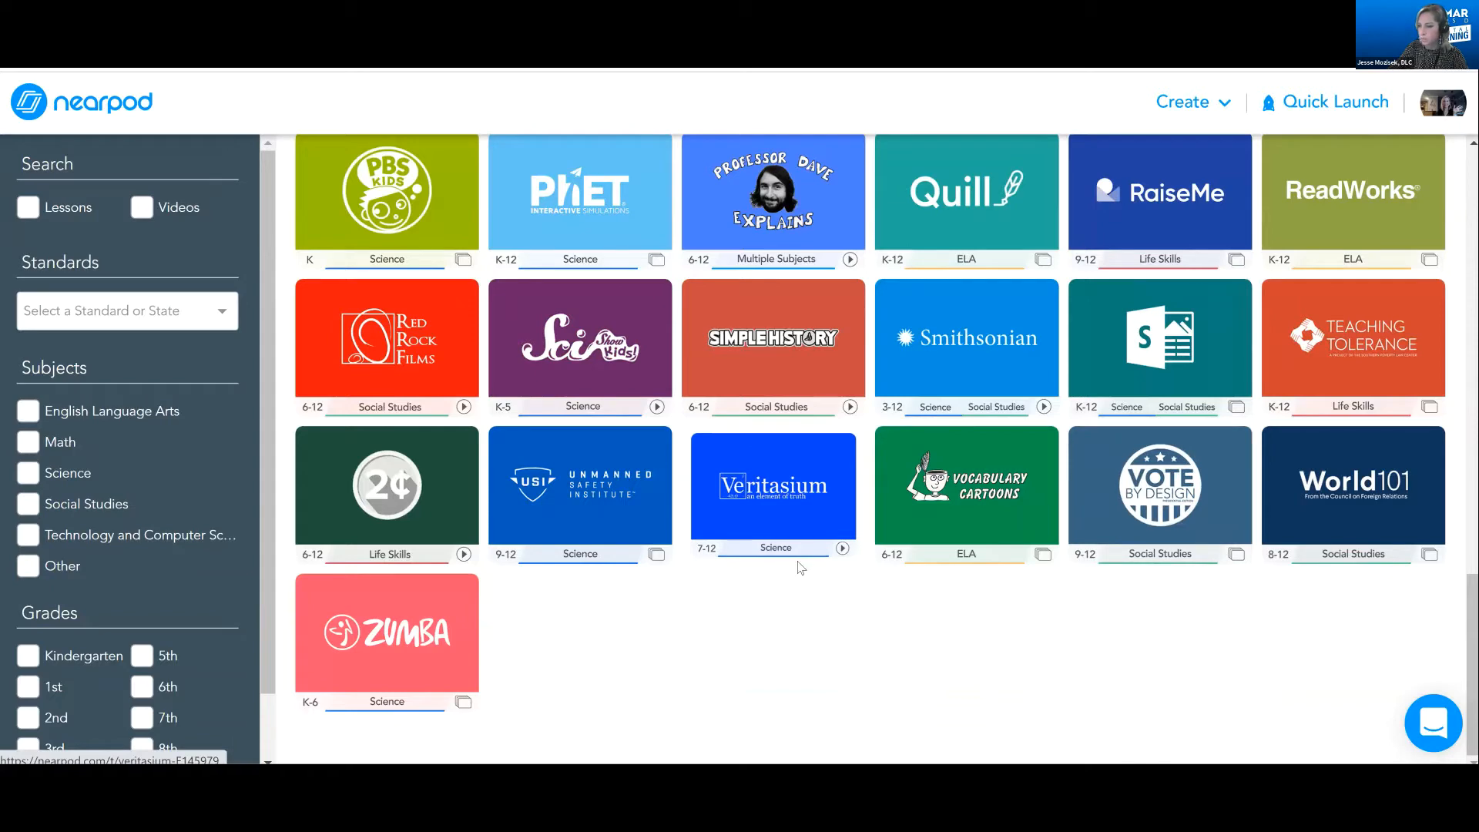
{"action": "scroll", "coordinate": [851, 482], "scroll_direction": "up", "scroll_amount": 10}
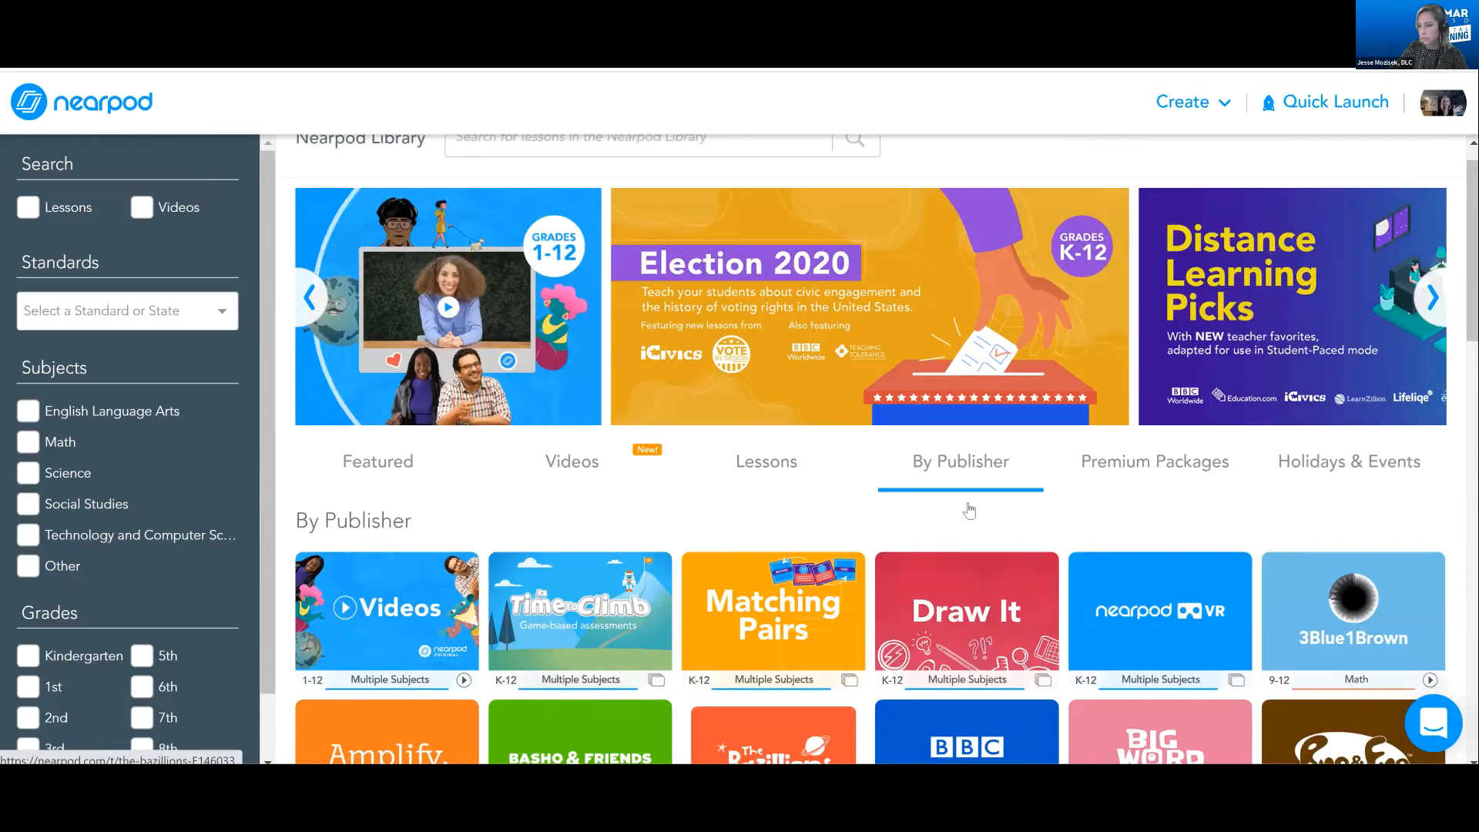
{"action": "scroll", "coordinate": [983, 509], "scroll_direction": "up", "scroll_amount": 1}
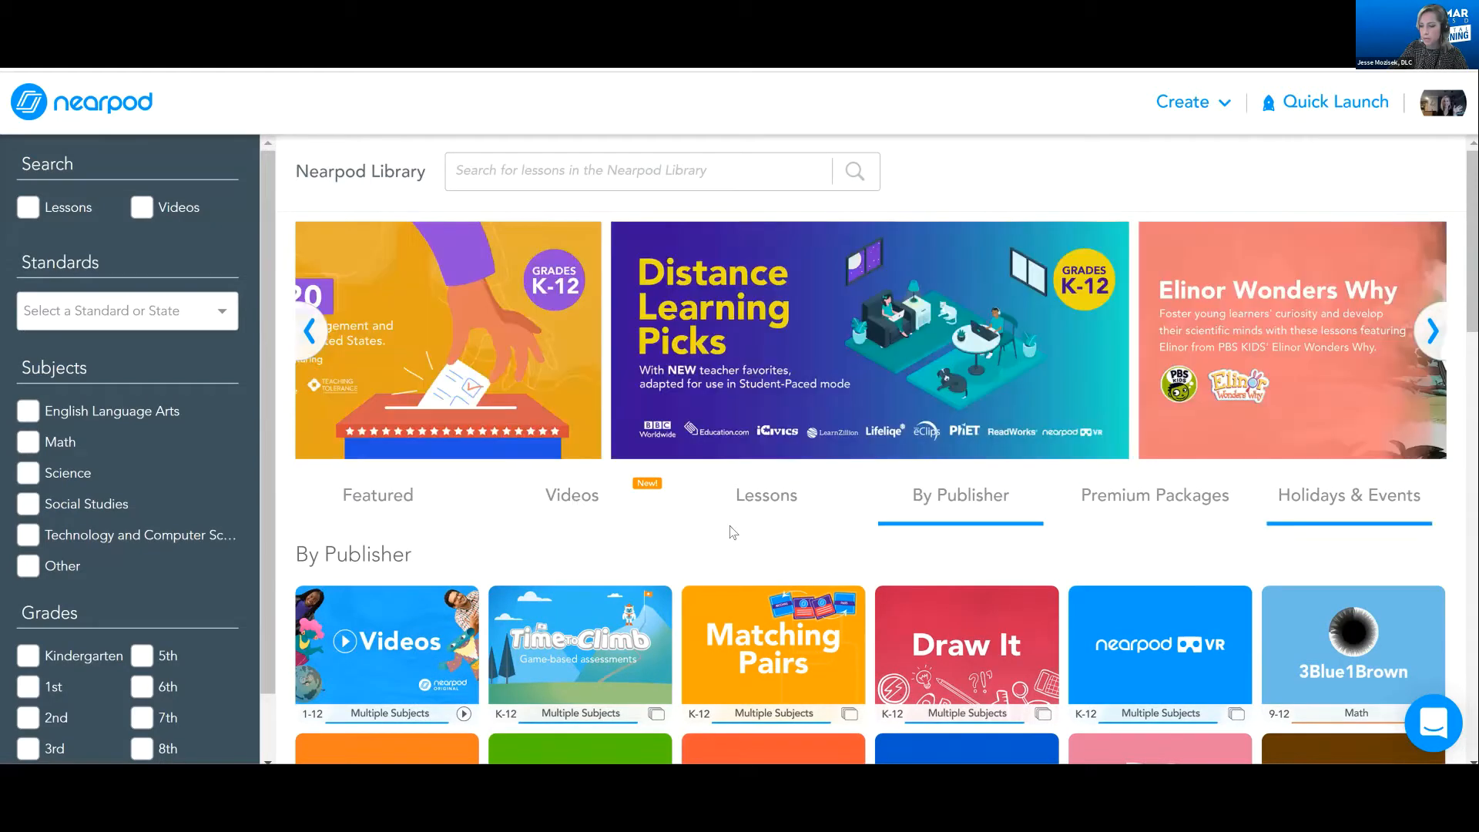
Show the English Language Arts videos in the Nearpod Library and preview the Read by Pausing at Commas description
{"action": "left_click", "coordinate": [609, 502]}
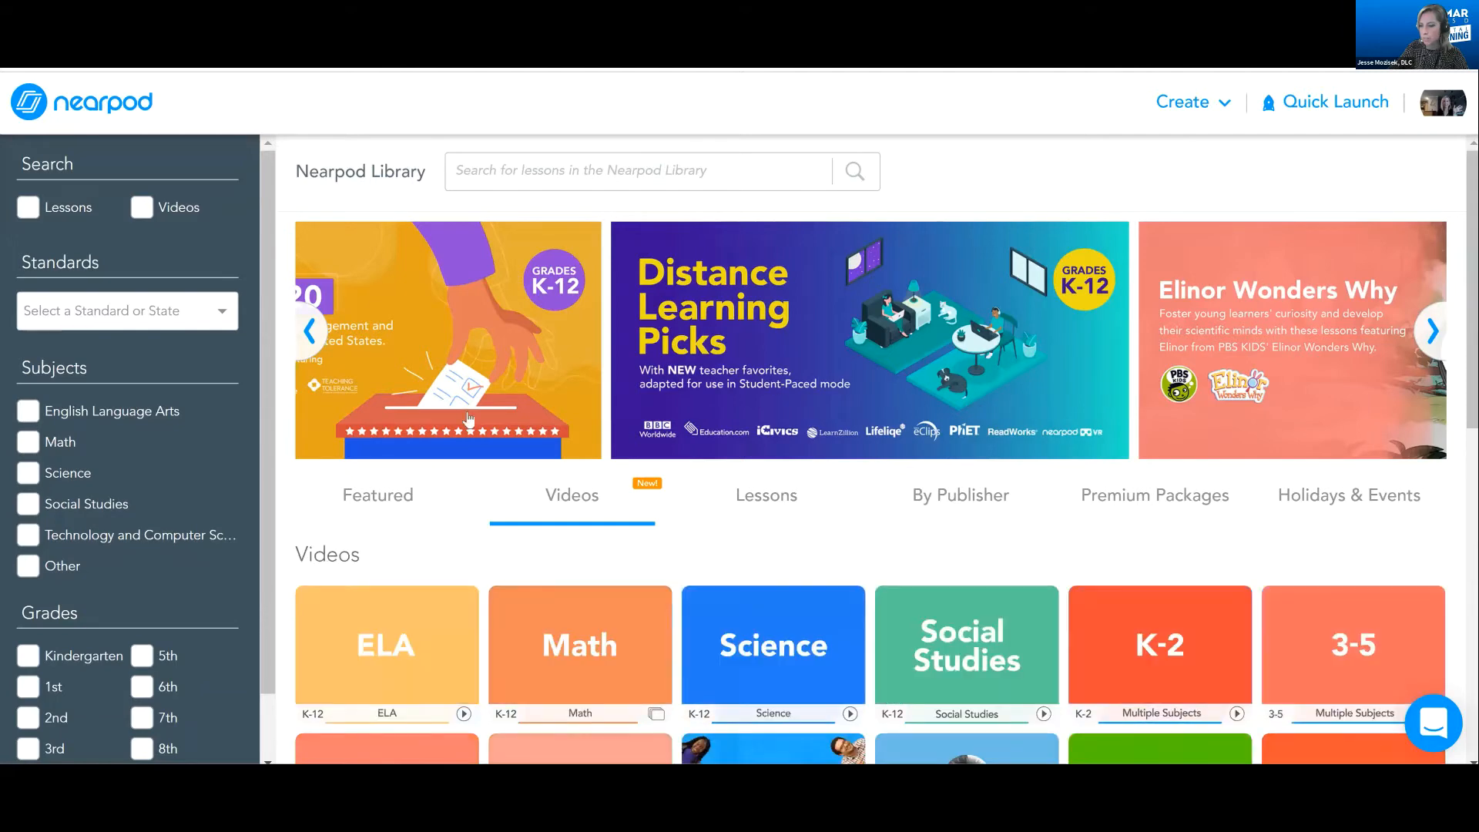
{"action": "scroll", "coordinate": [469, 418], "scroll_direction": "down", "scroll_amount": 3}
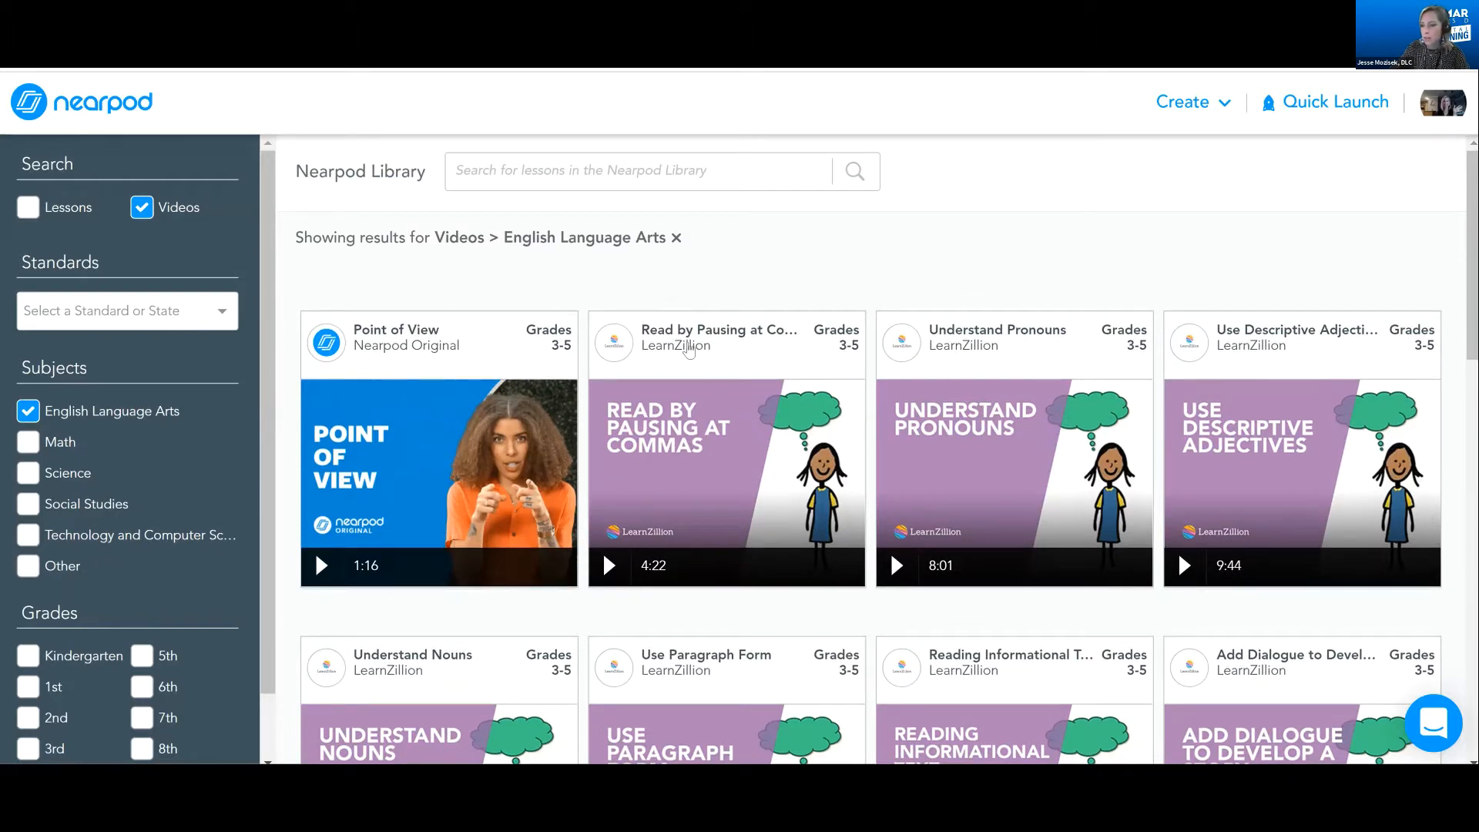
{"action": "mouse_move", "coordinate": [710, 374]}
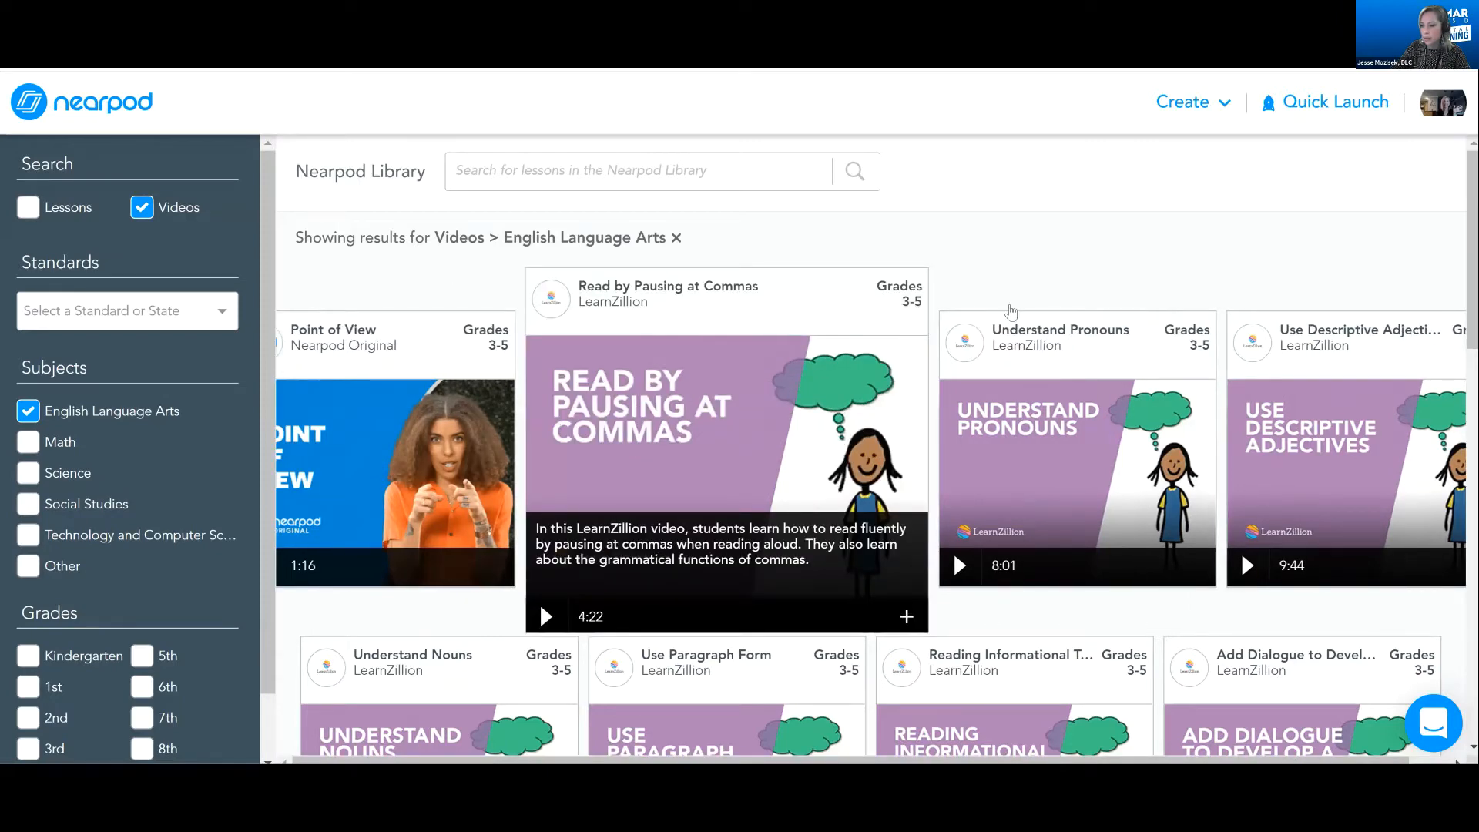
Look through the English Language Arts video results, checking their topics, publishers, grade levels and lengths
{"action": "scroll", "coordinate": [890, 454], "scroll_direction": "down", "scroll_amount": 1}
{"action": "scroll", "coordinate": [884, 451], "scroll_direction": "down", "scroll_amount": 2}
{"action": "mouse_move", "coordinate": [1041, 266]}
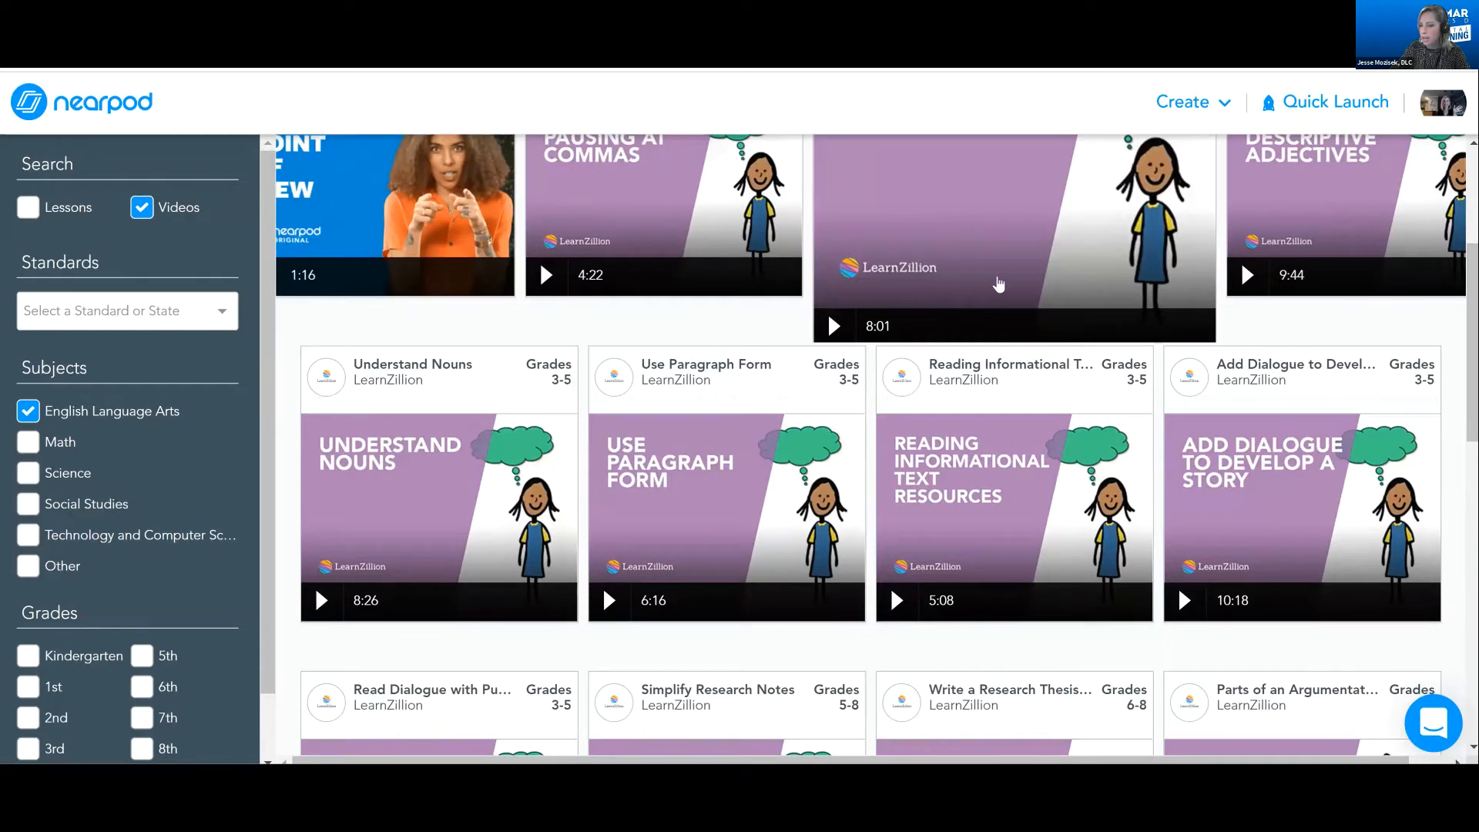
{"action": "scroll", "coordinate": [710, 378], "scroll_direction": "down", "scroll_amount": 3}
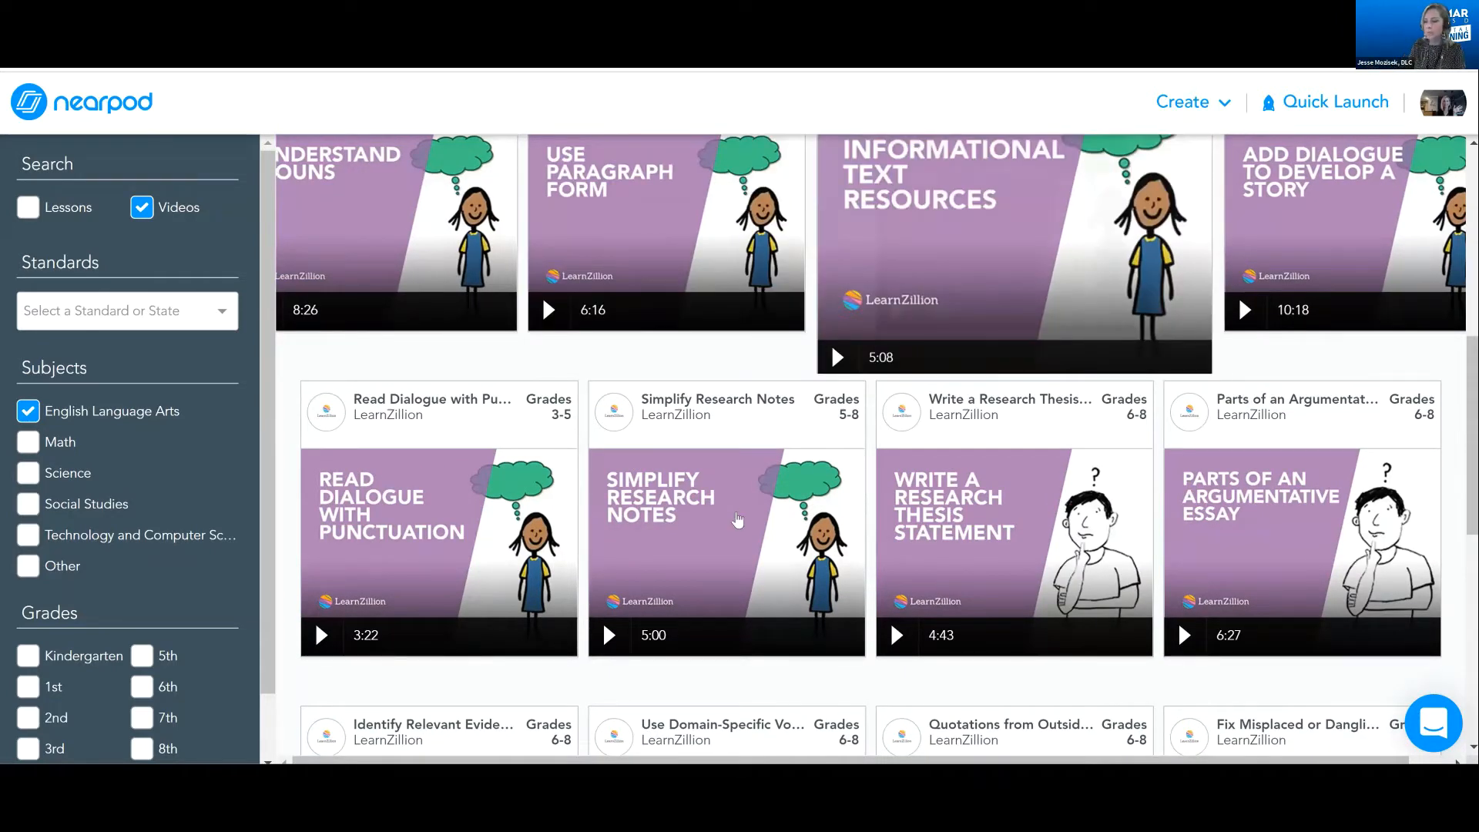
{"action": "scroll", "coordinate": [737, 521], "scroll_direction": "down", "scroll_amount": 2}
{"action": "mouse_move", "coordinate": [737, 519]}
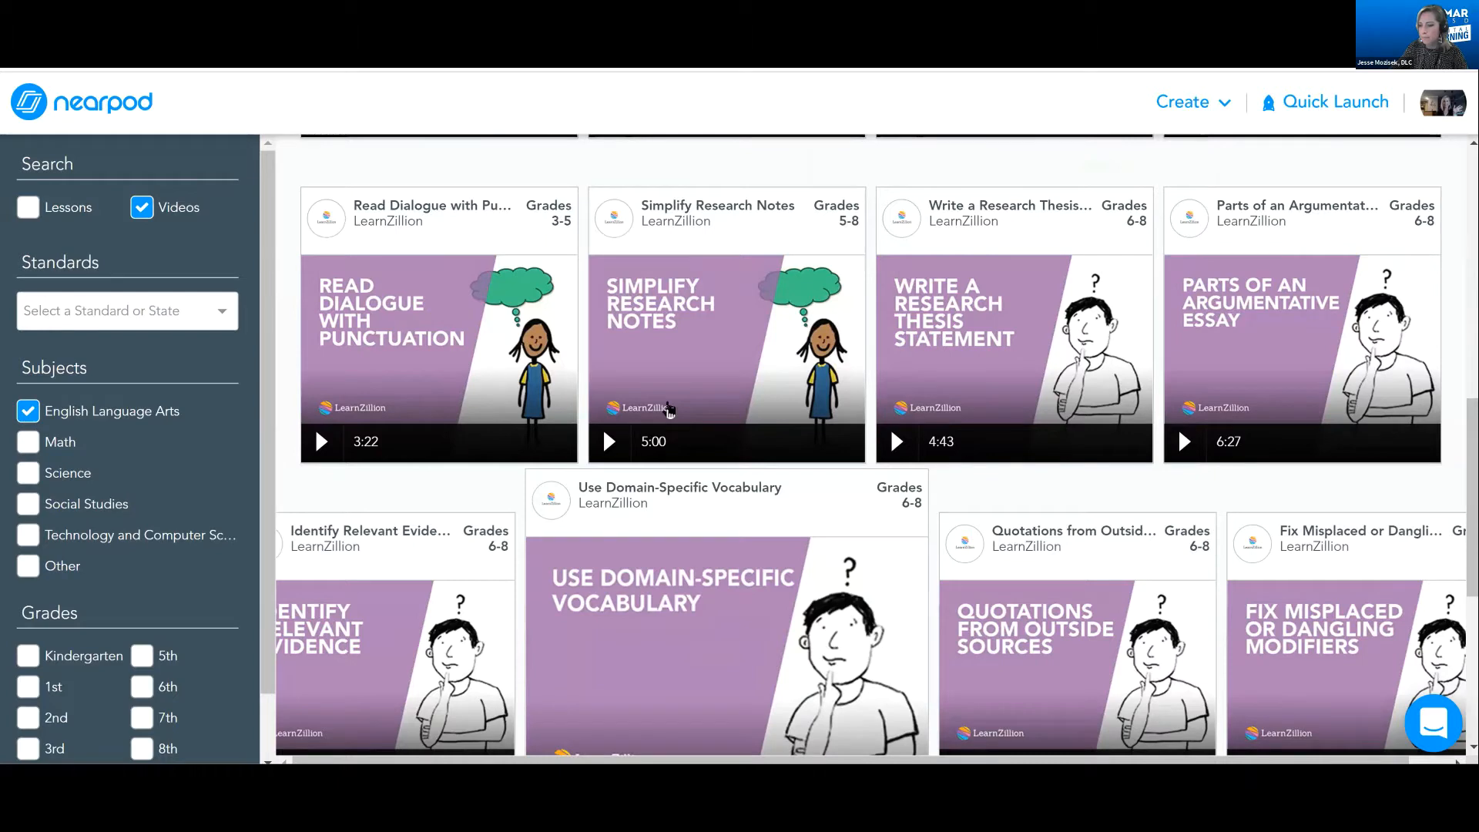
{"action": "scroll", "coordinate": [1073, 452], "scroll_direction": "down", "scroll_amount": 5}
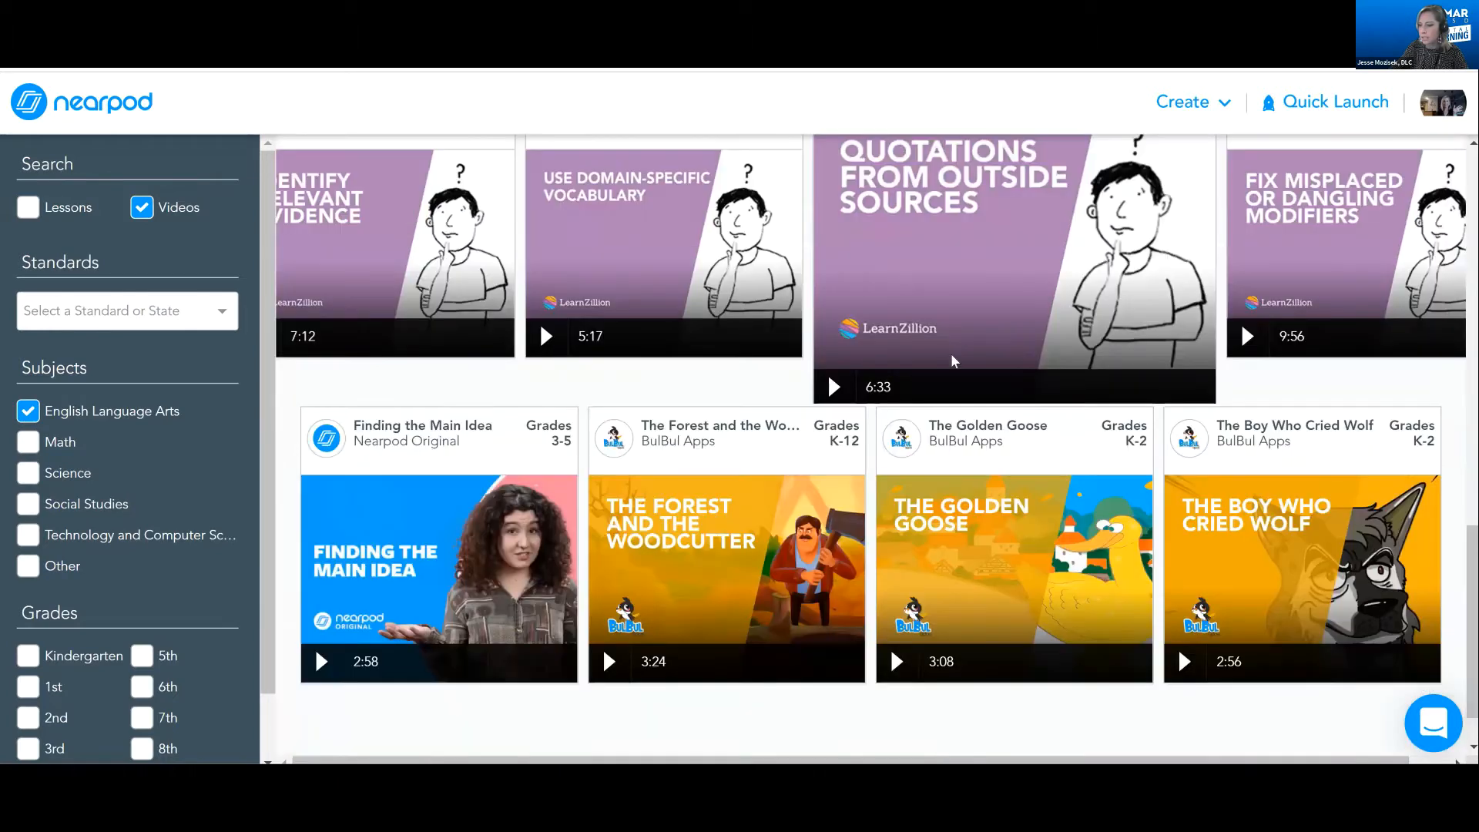
{"action": "scroll", "coordinate": [888, 309], "scroll_direction": "up", "scroll_amount": 7}
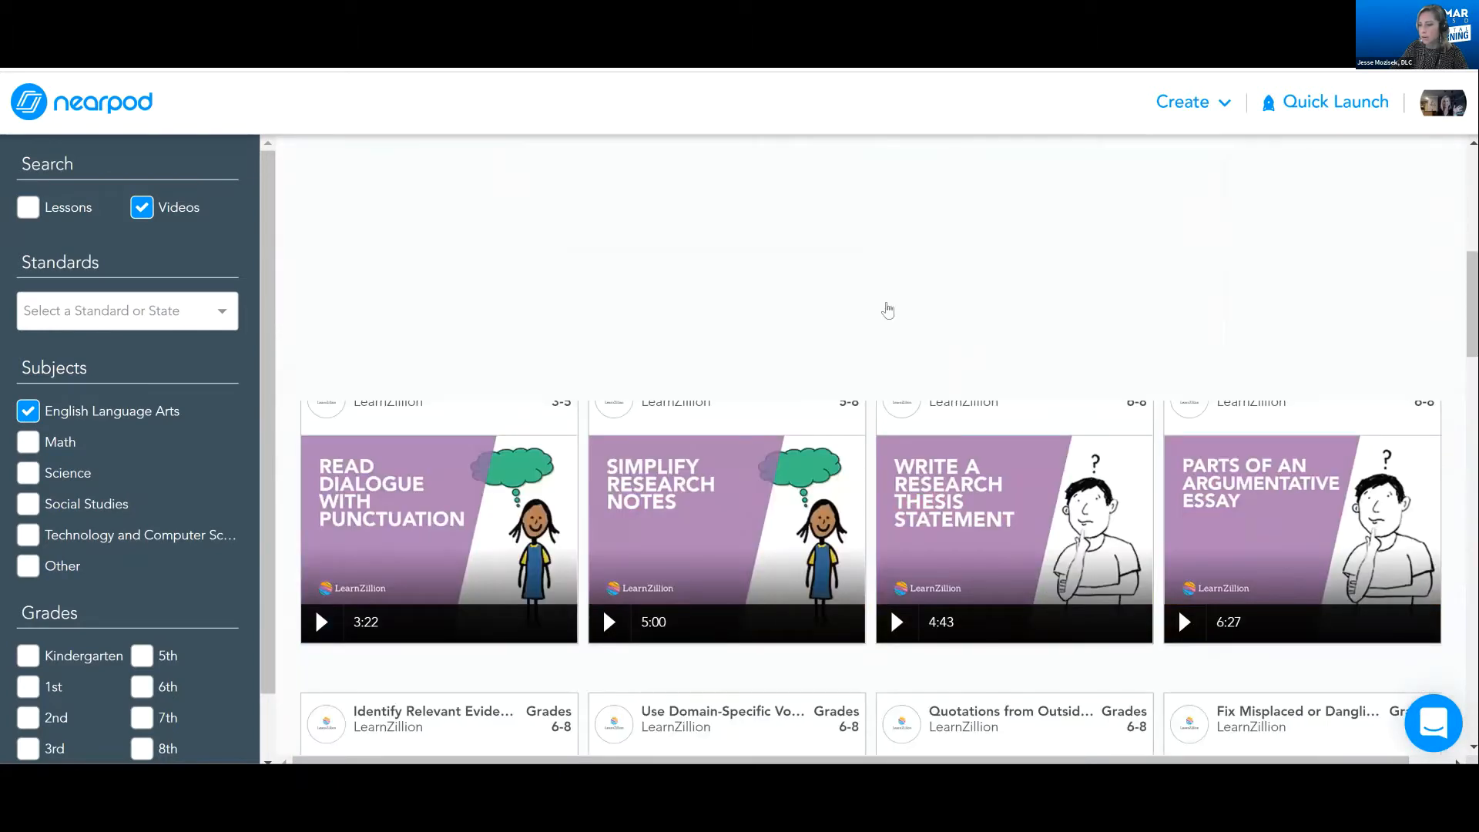
{"action": "scroll", "coordinate": [699, 345], "scroll_direction": "up", "scroll_amount": 5}
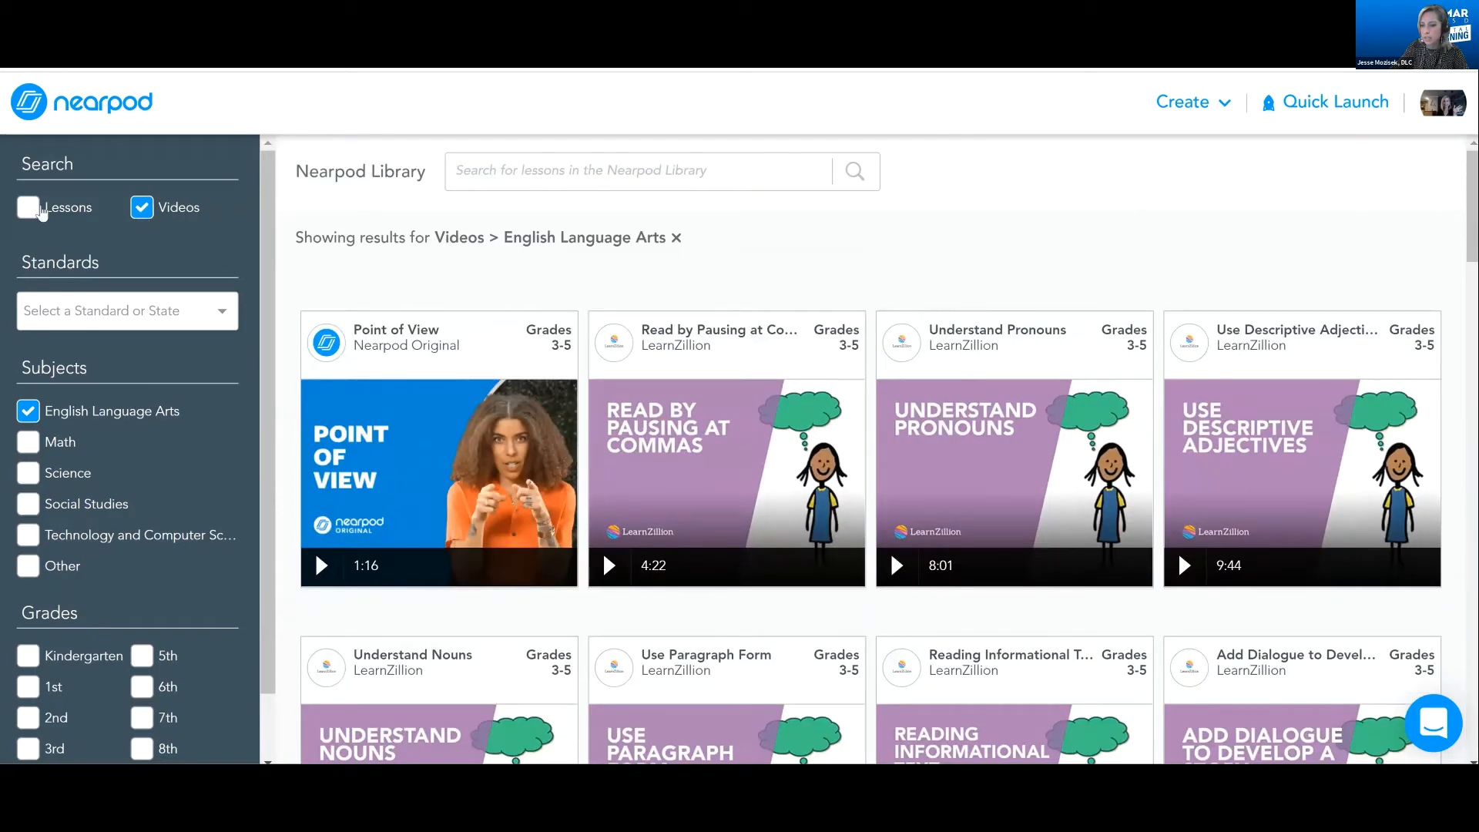
Include lessons alongside videos in the English Language Arts results and look through the combined list
{"action": "left_click", "coordinate": [41, 213]}
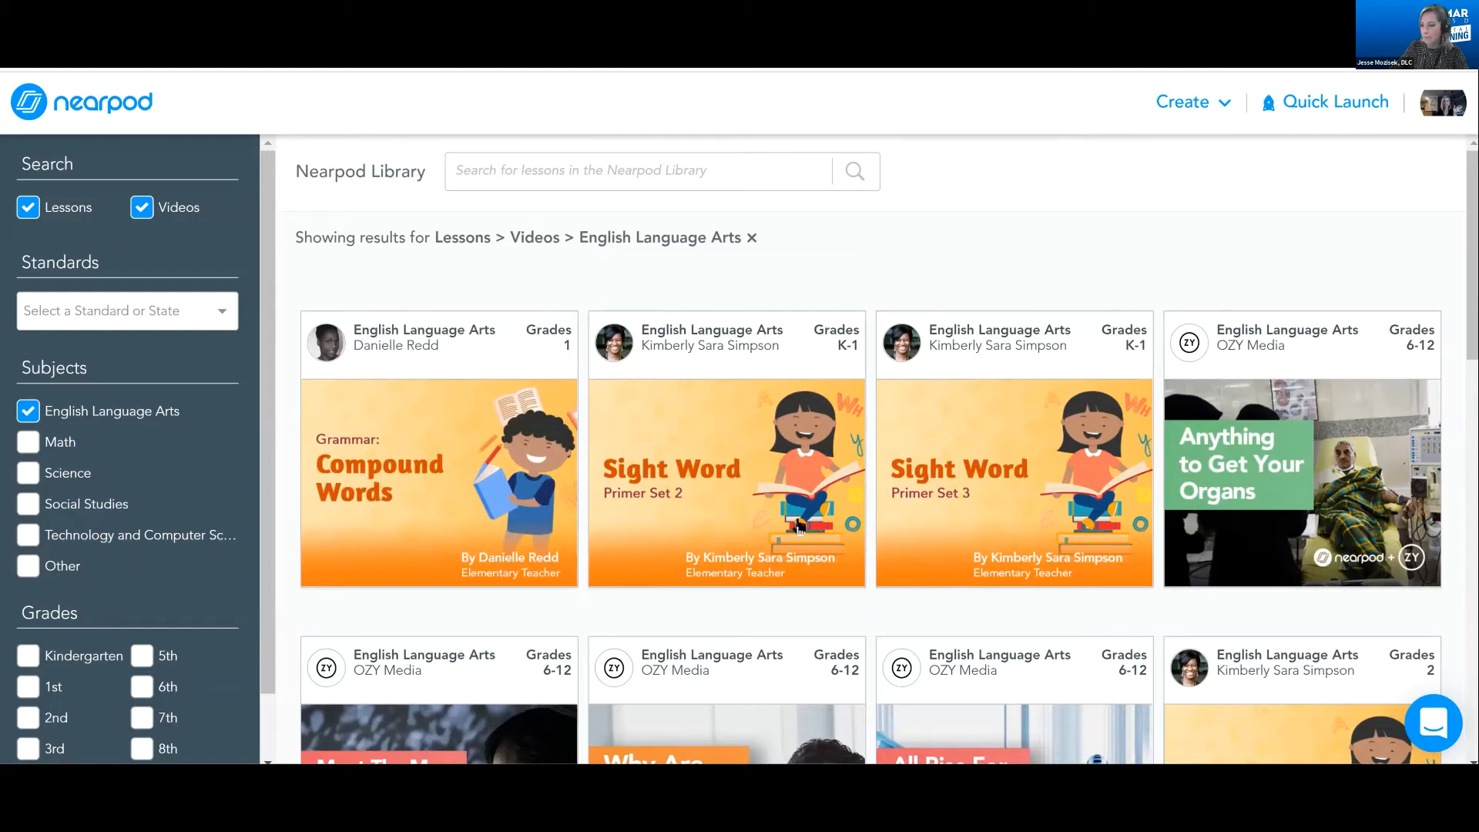
{"action": "scroll", "coordinate": [798, 524], "scroll_direction": "down", "scroll_amount": 5}
{"action": "mouse_move", "coordinate": [760, 481]}
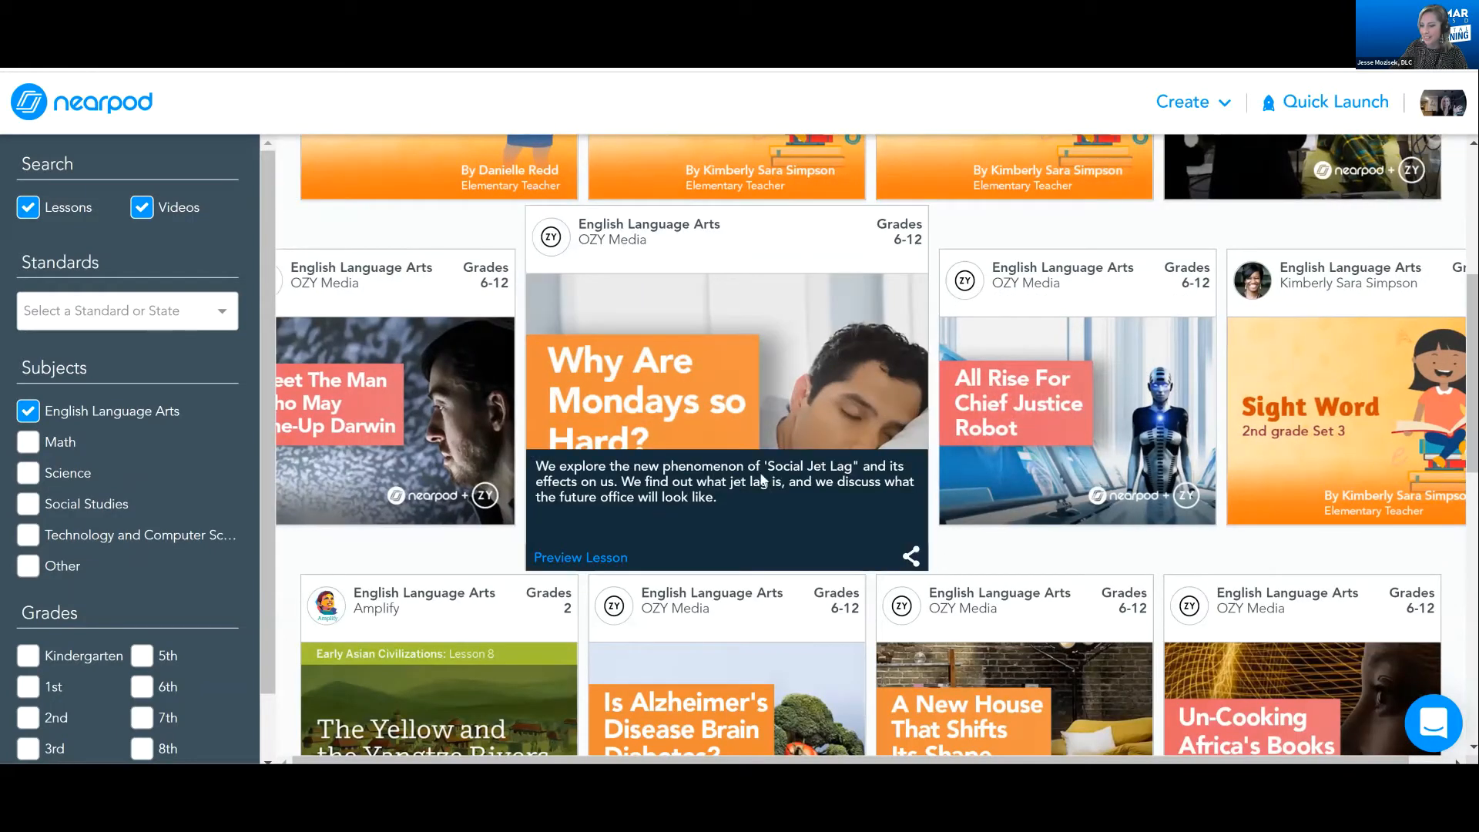
{"action": "scroll", "coordinate": [777, 478], "scroll_direction": "down", "scroll_amount": 2}
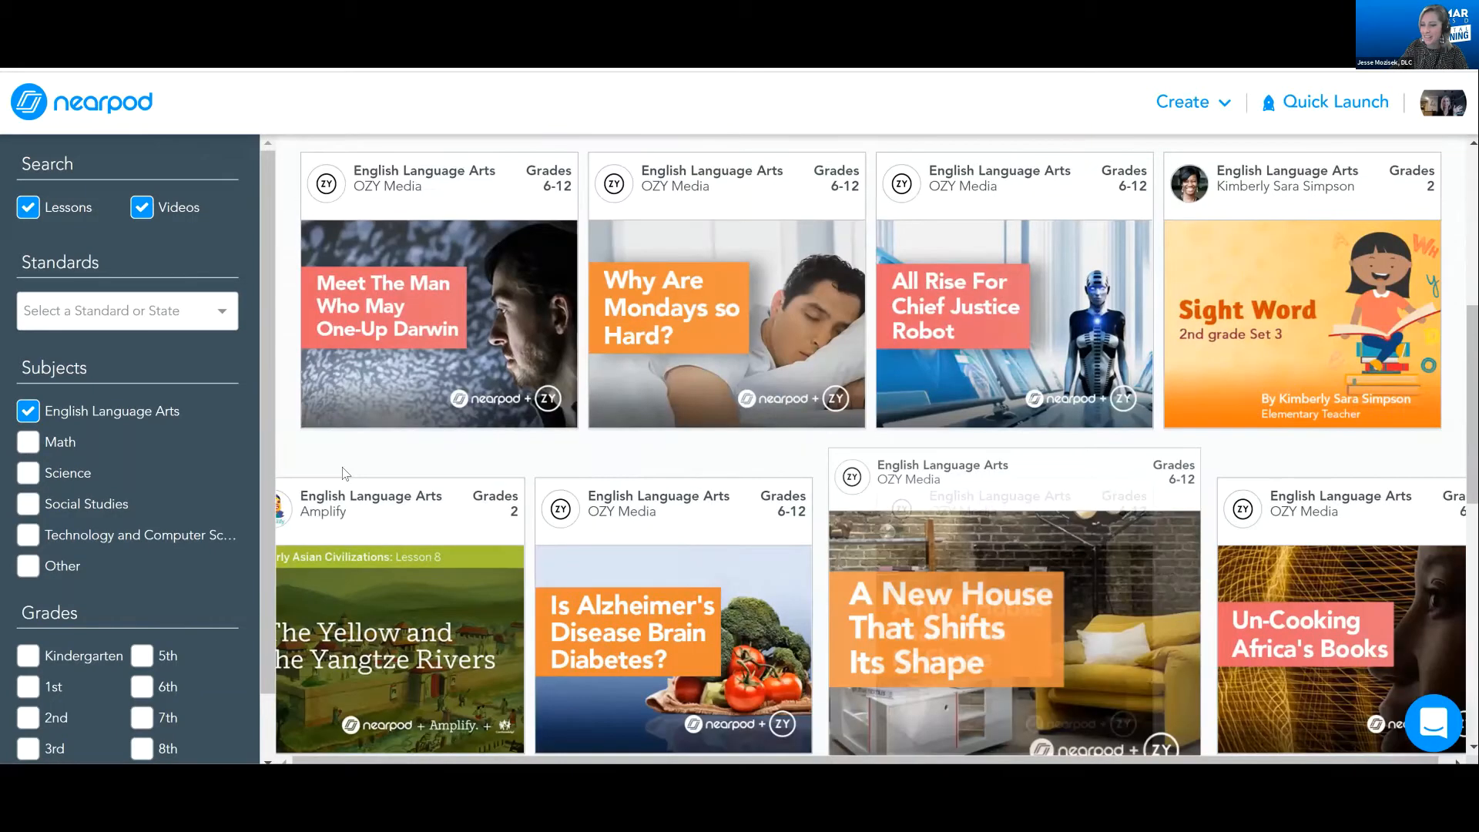
{"action": "scroll", "coordinate": [413, 493], "scroll_direction": "down", "scroll_amount": 5}
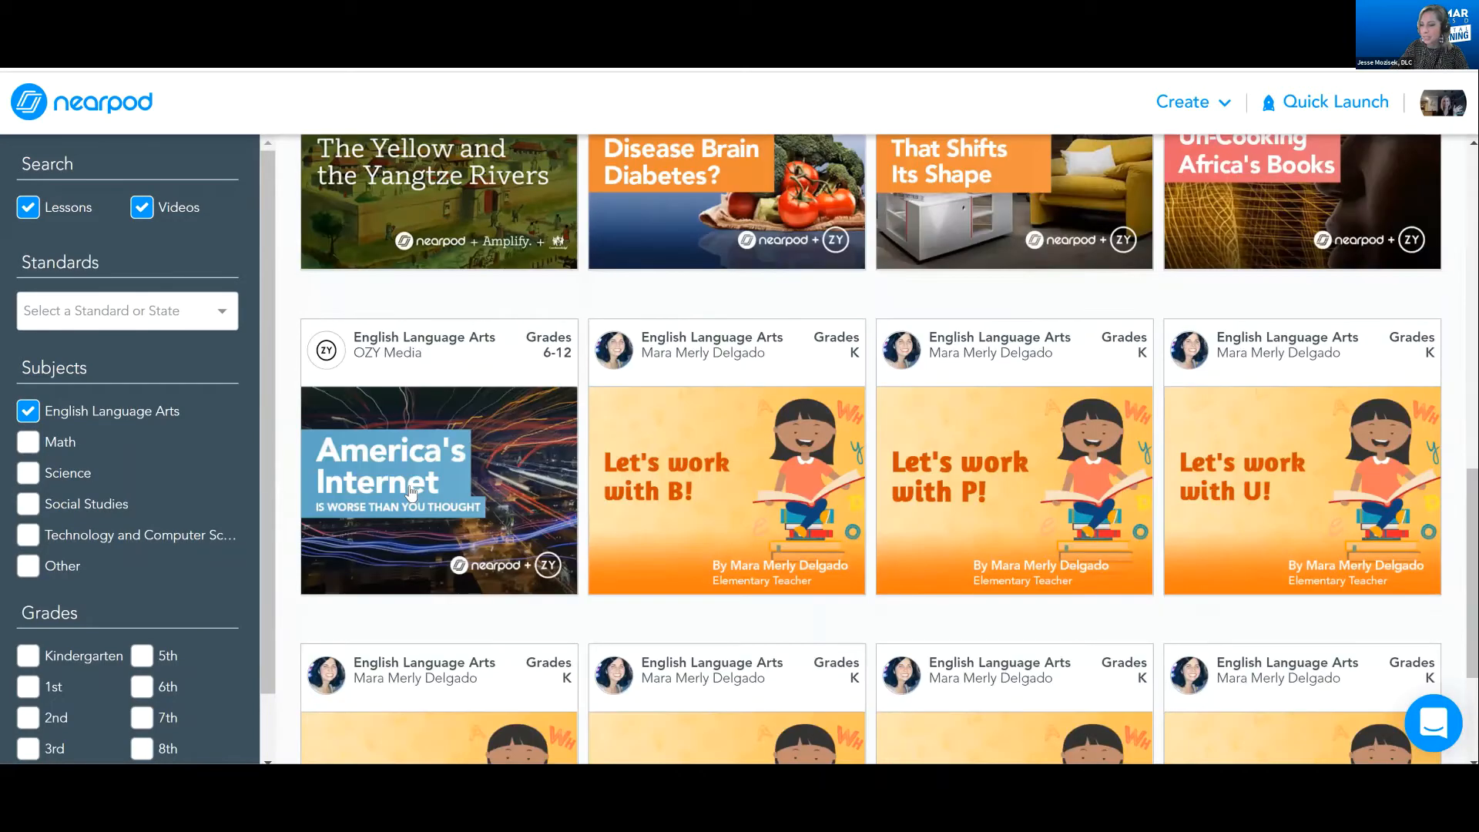
{"action": "scroll", "coordinate": [623, 495], "scroll_direction": "down", "scroll_amount": 3}
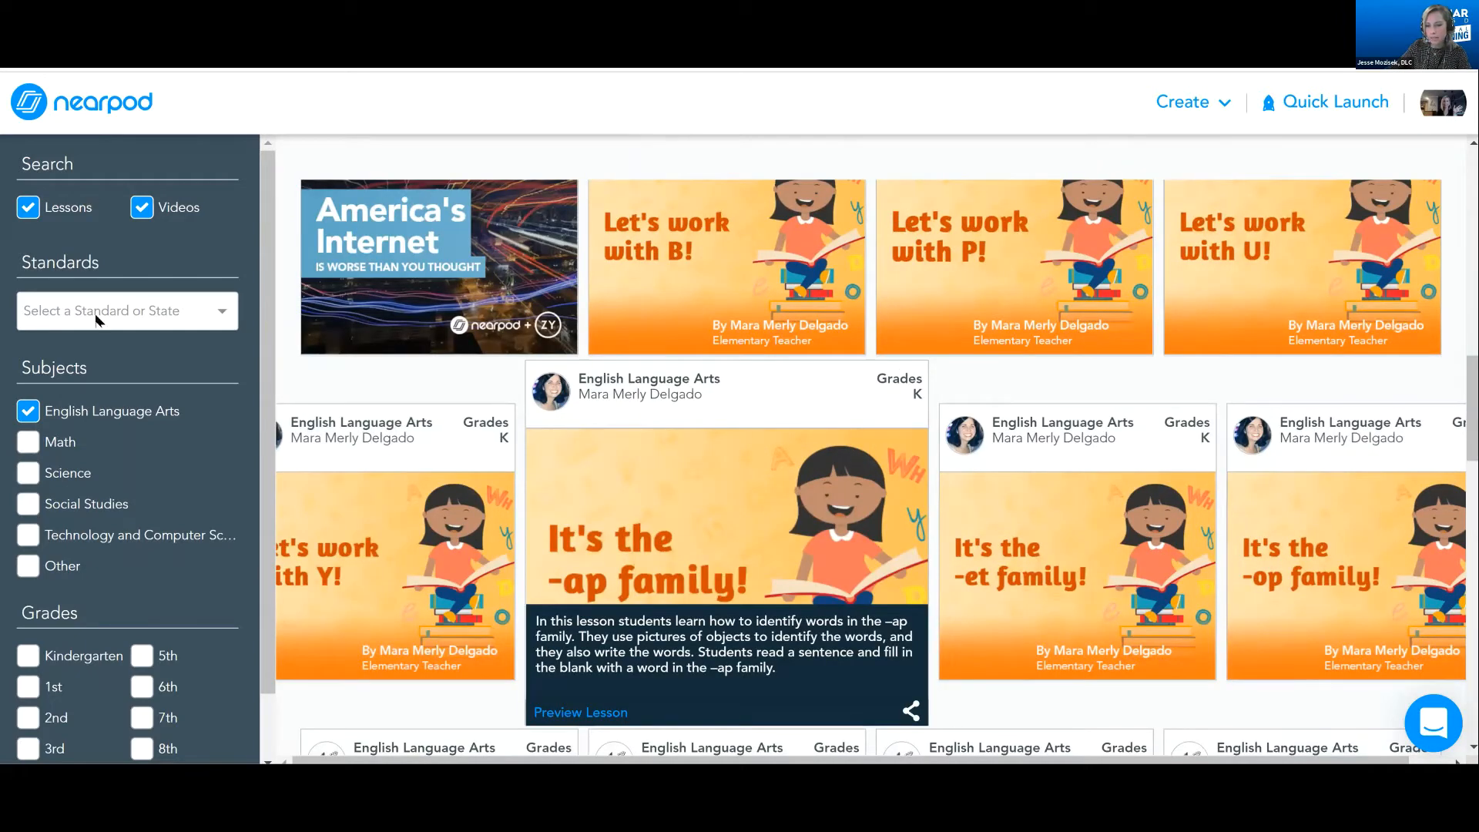
Filter the Nearpod Library results by the Texas state standards
{"action": "scroll", "coordinate": [88, 341], "scroll_direction": "down", "scroll_amount": 1}
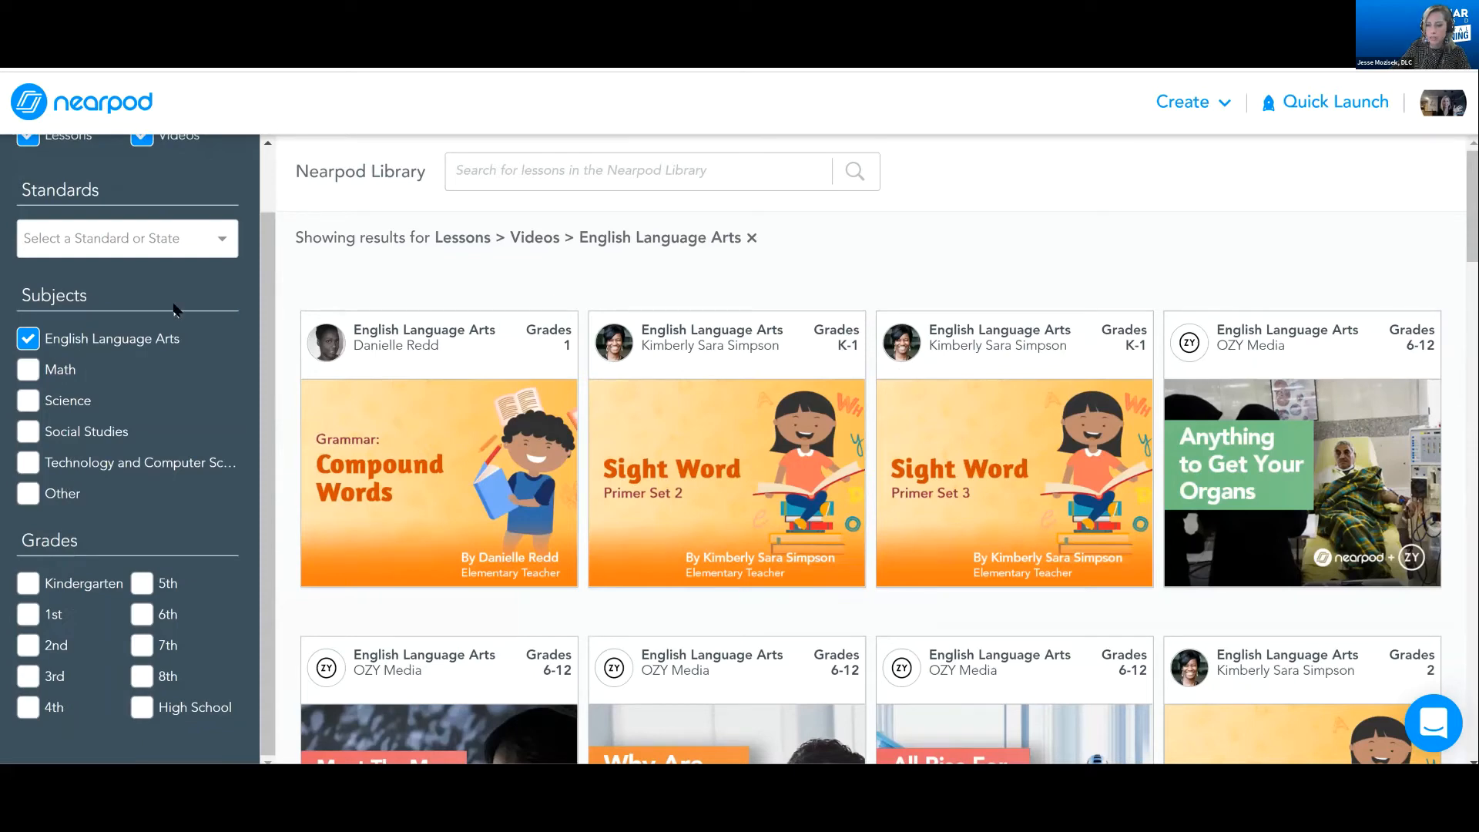
{"action": "left_click", "coordinate": [133, 242]}
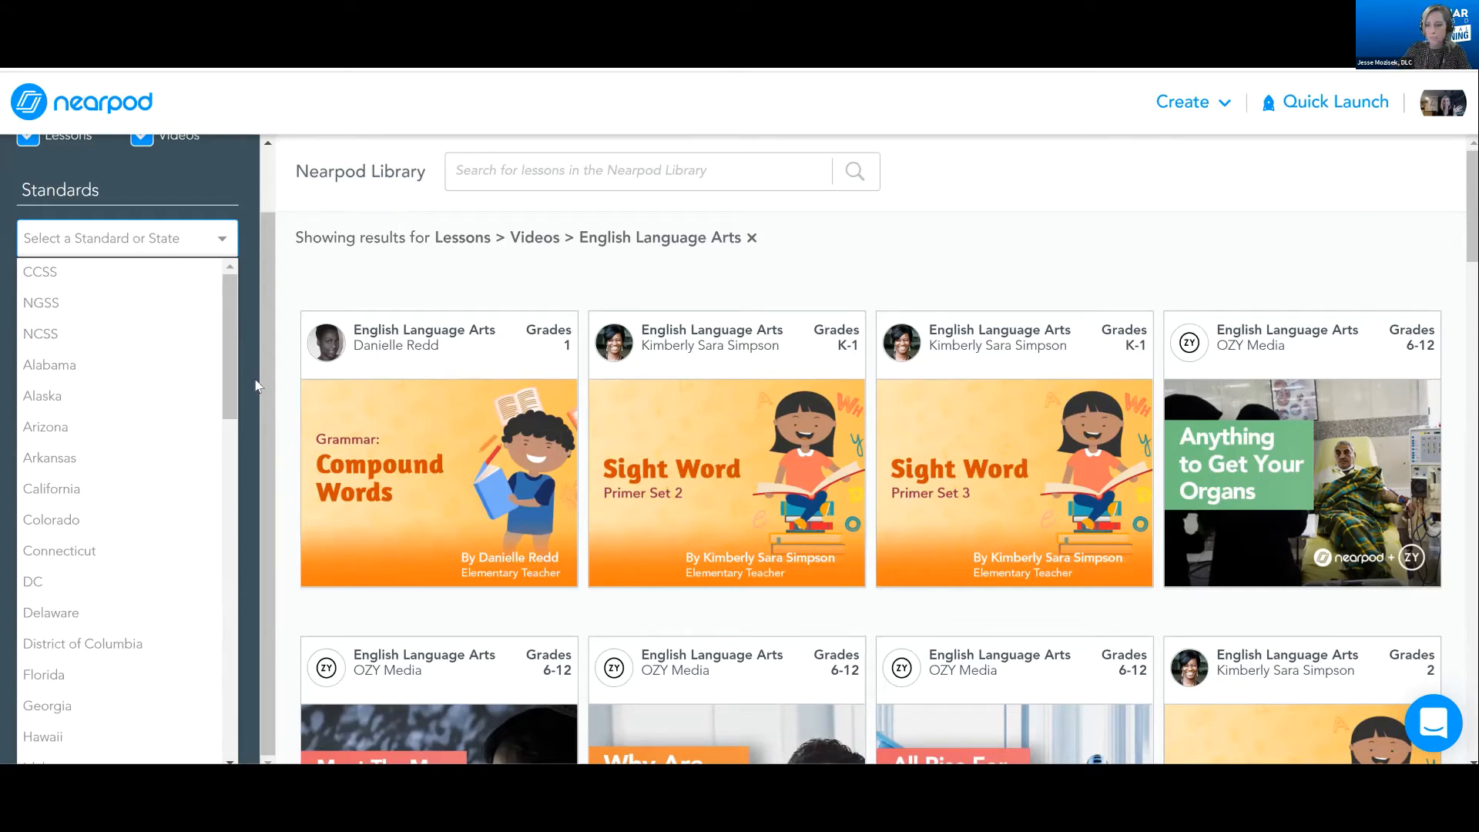
{"action": "scroll", "coordinate": [236, 391], "scroll_direction": "down", "scroll_amount": 2}
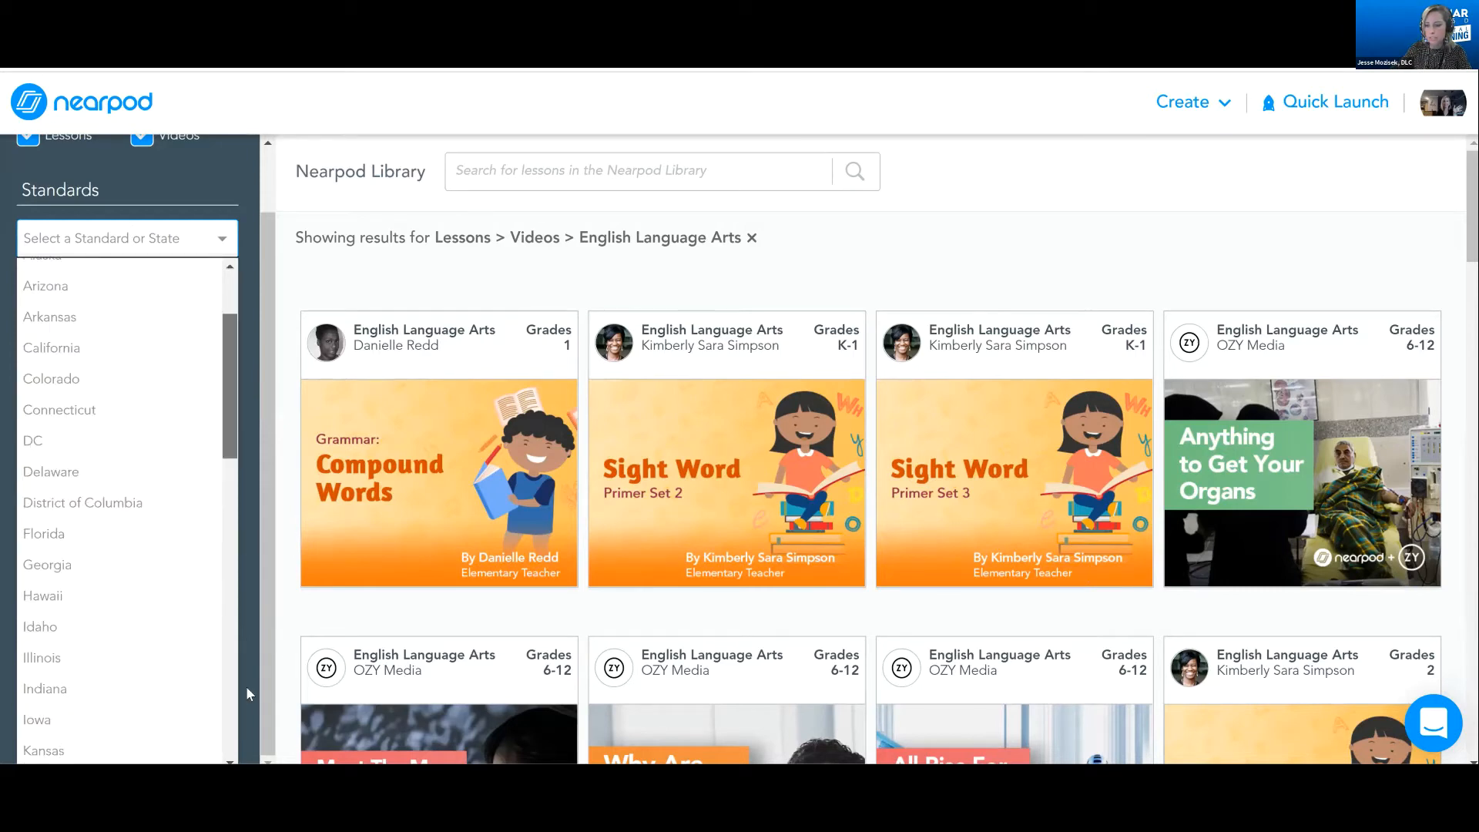
{"action": "scroll", "coordinate": [160, 557], "scroll_direction": "down", "scroll_amount": 15}
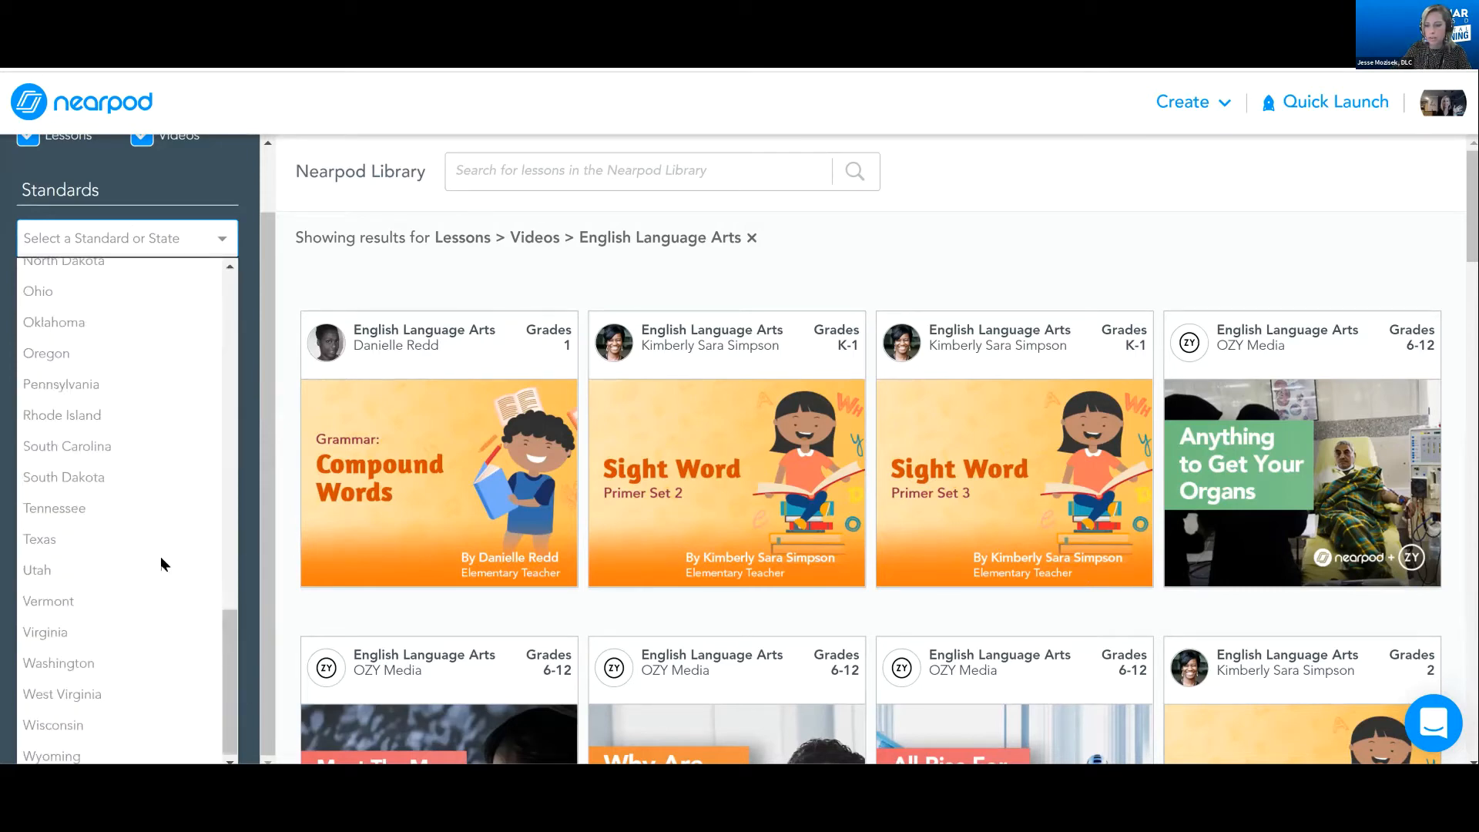
{"action": "left_click", "coordinate": [97, 552]}
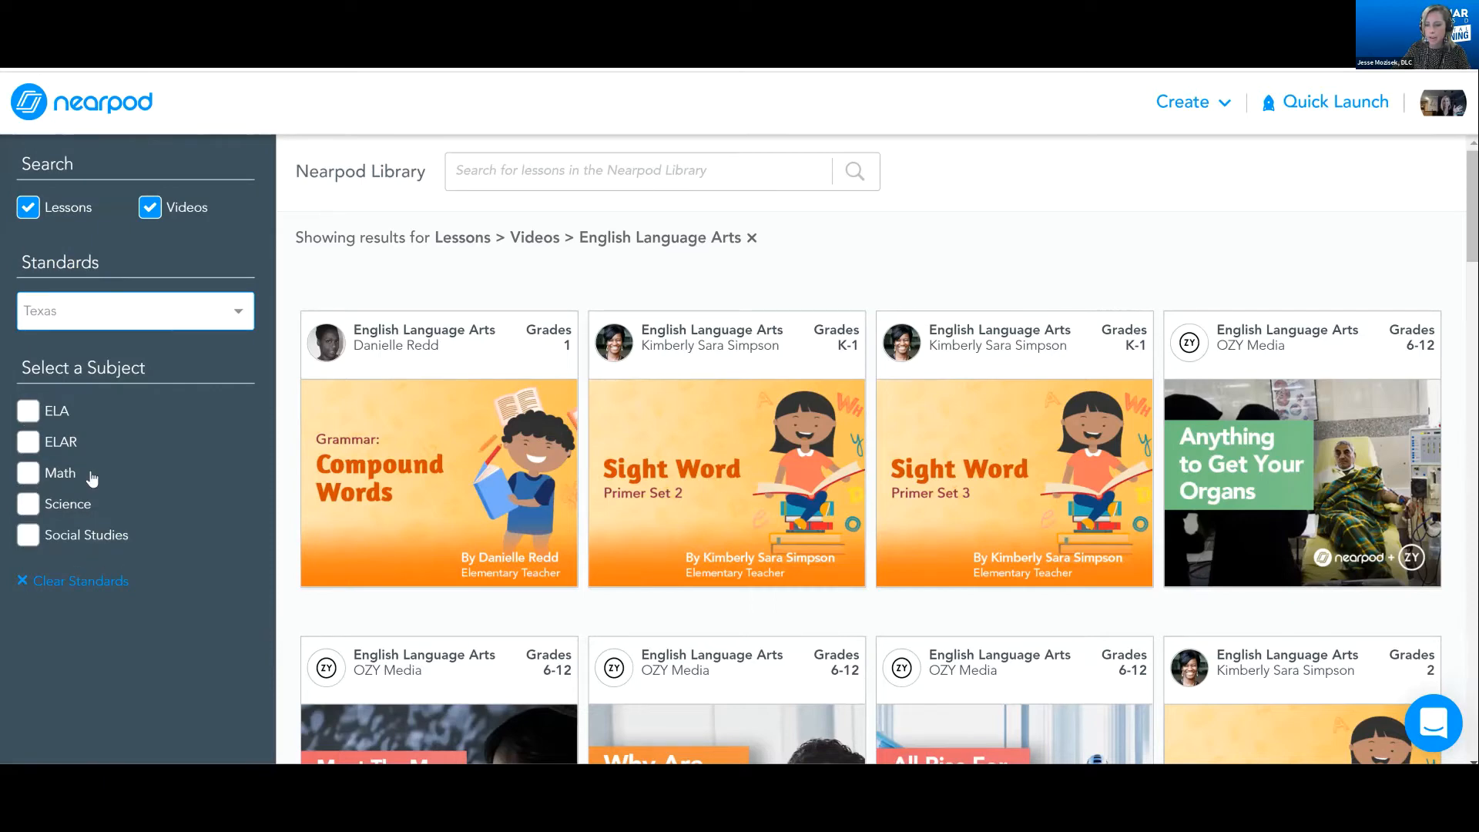
Narrow the Texas standards filter to 3rd grade Math, strand 3.5.A on one- and two-step addition and subtraction problems
{"action": "left_click", "coordinate": [94, 470]}
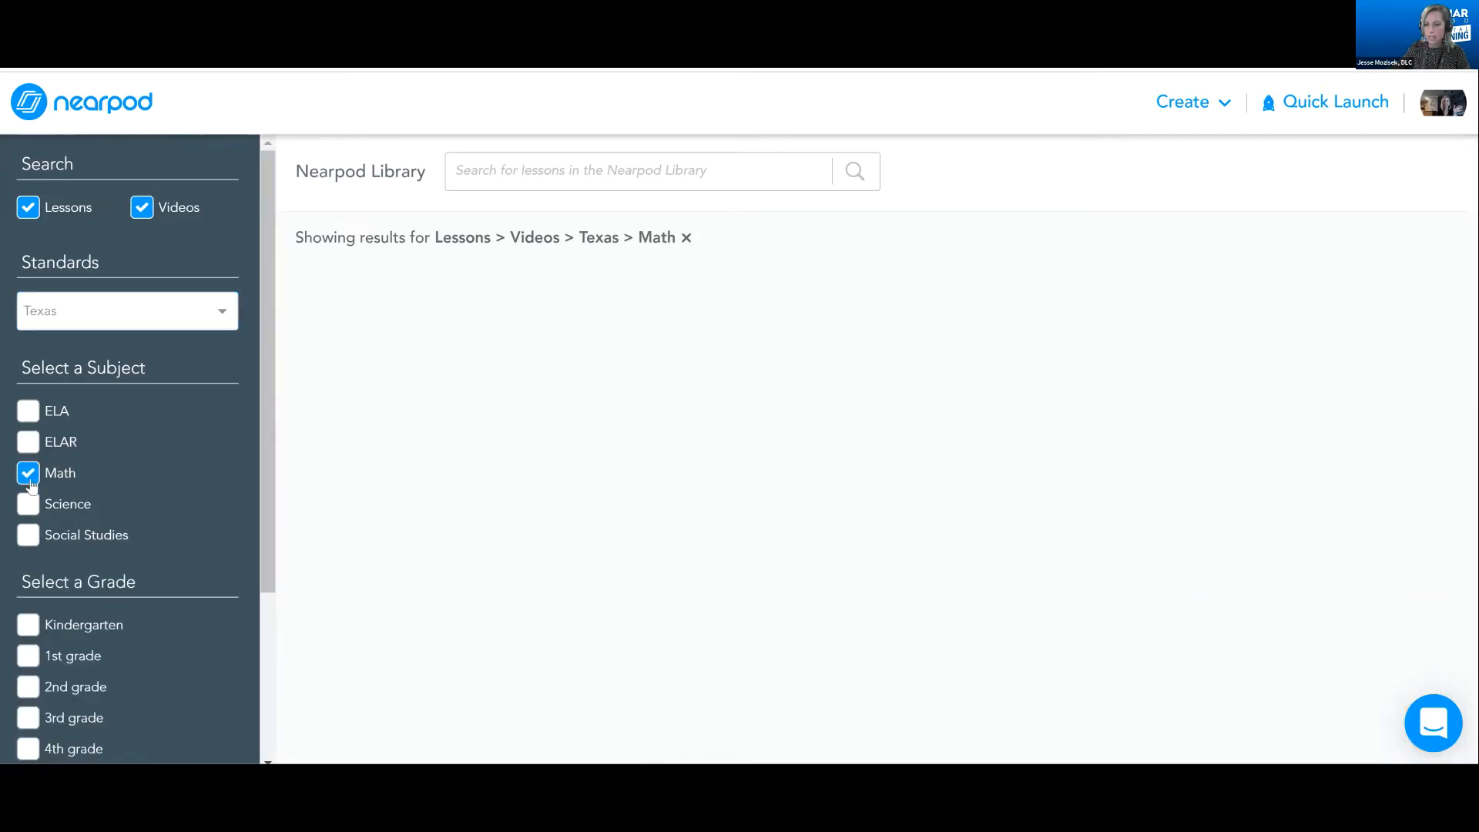
{"action": "scroll", "coordinate": [96, 490], "scroll_direction": "down", "scroll_amount": 3}
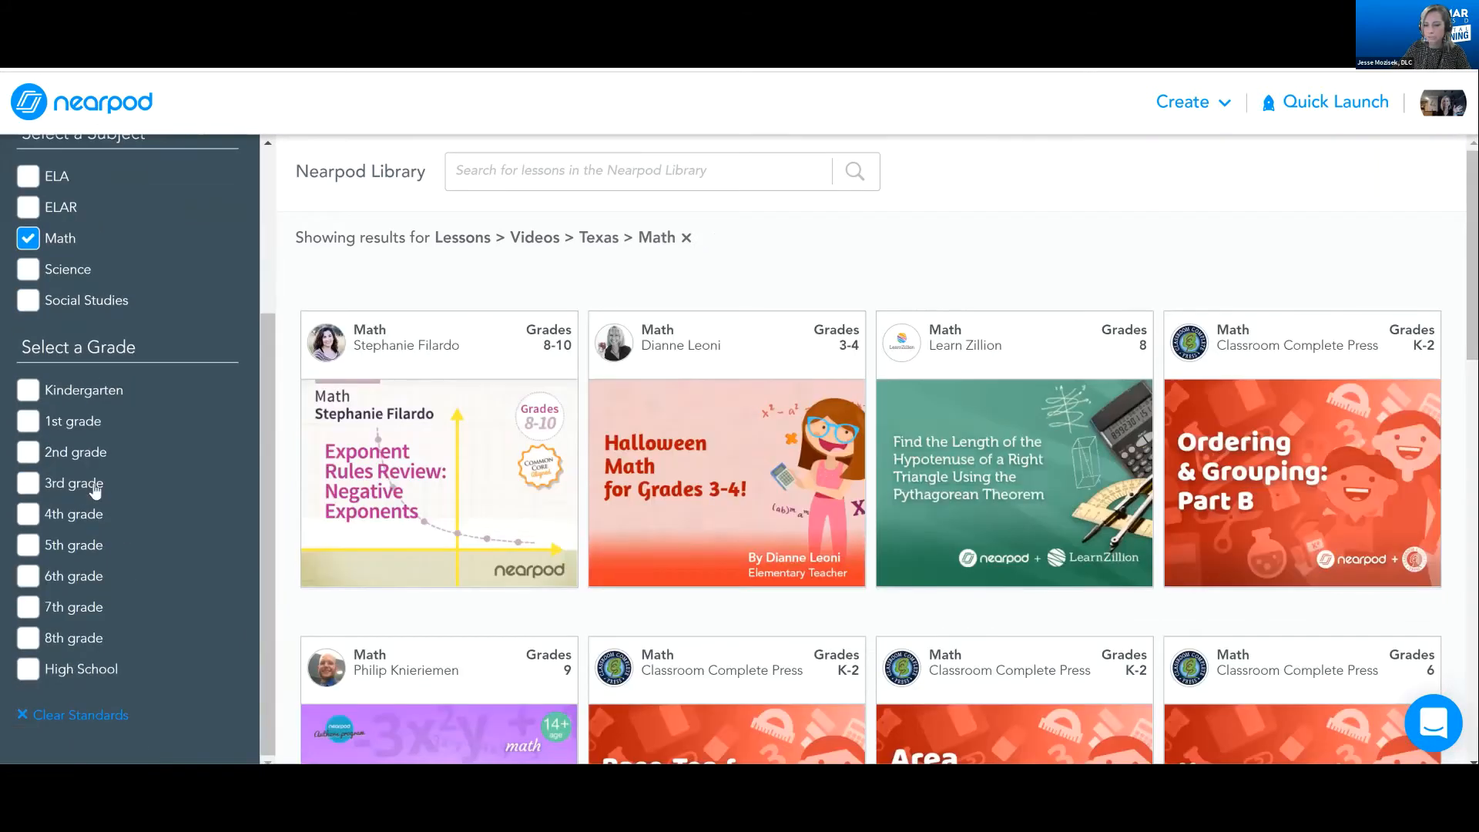
{"action": "left_click", "coordinate": [95, 490]}
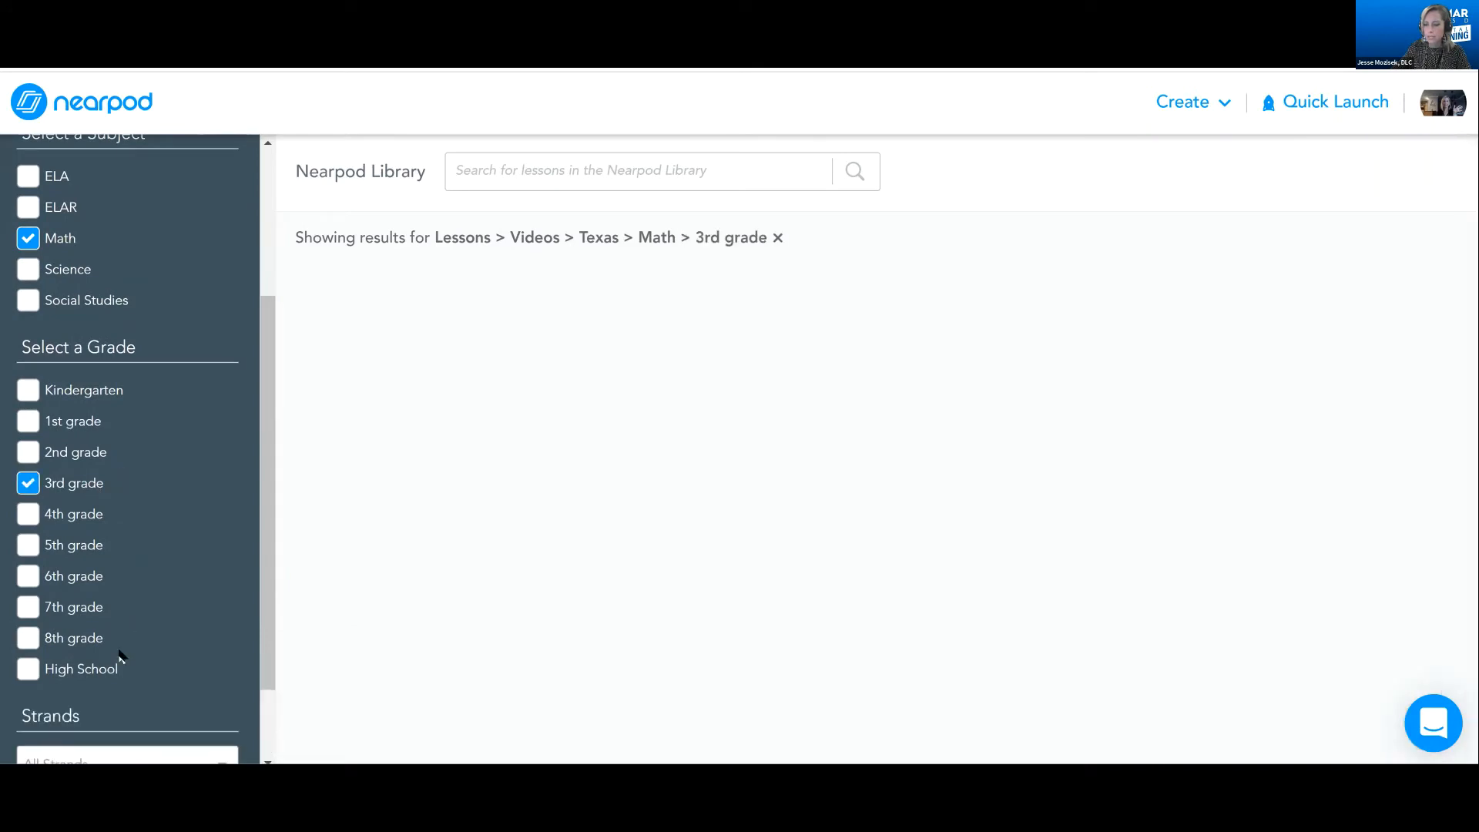
{"action": "scroll", "coordinate": [175, 671], "scroll_direction": "down", "scroll_amount": 2}
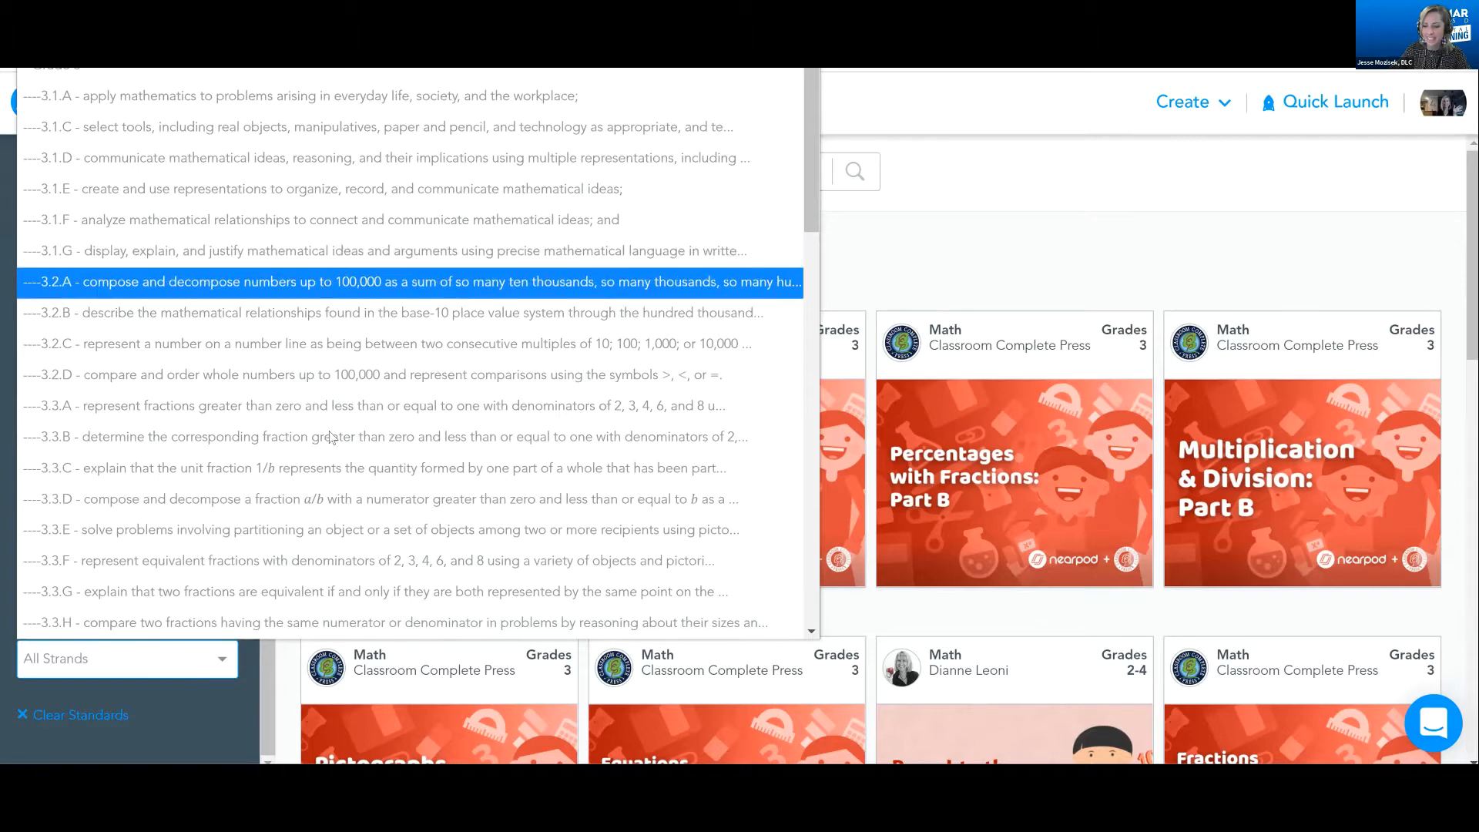
{"action": "scroll", "coordinate": [331, 424], "scroll_direction": "down", "scroll_amount": 5}
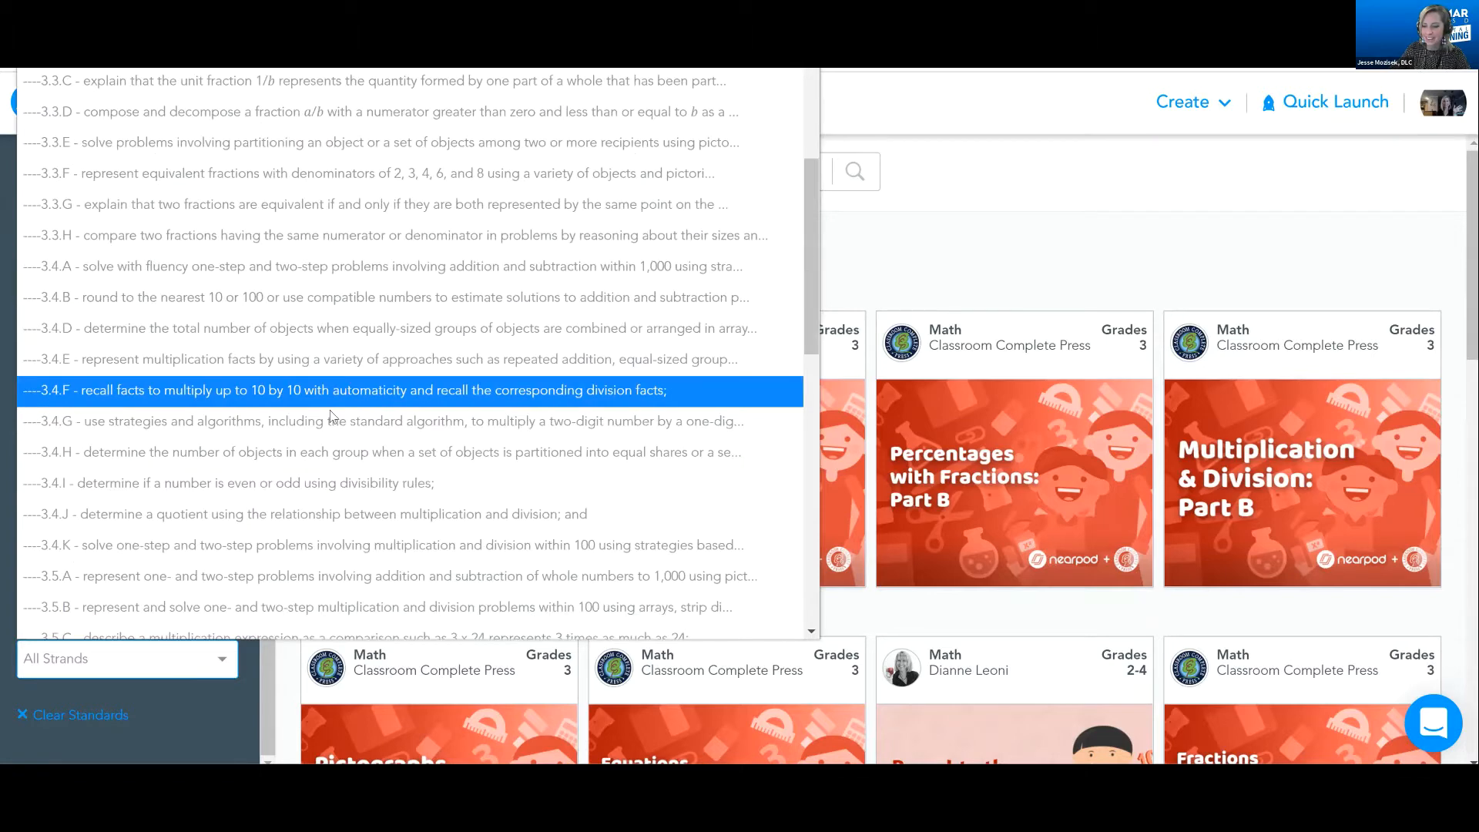
{"action": "left_click", "coordinate": [235, 586]}
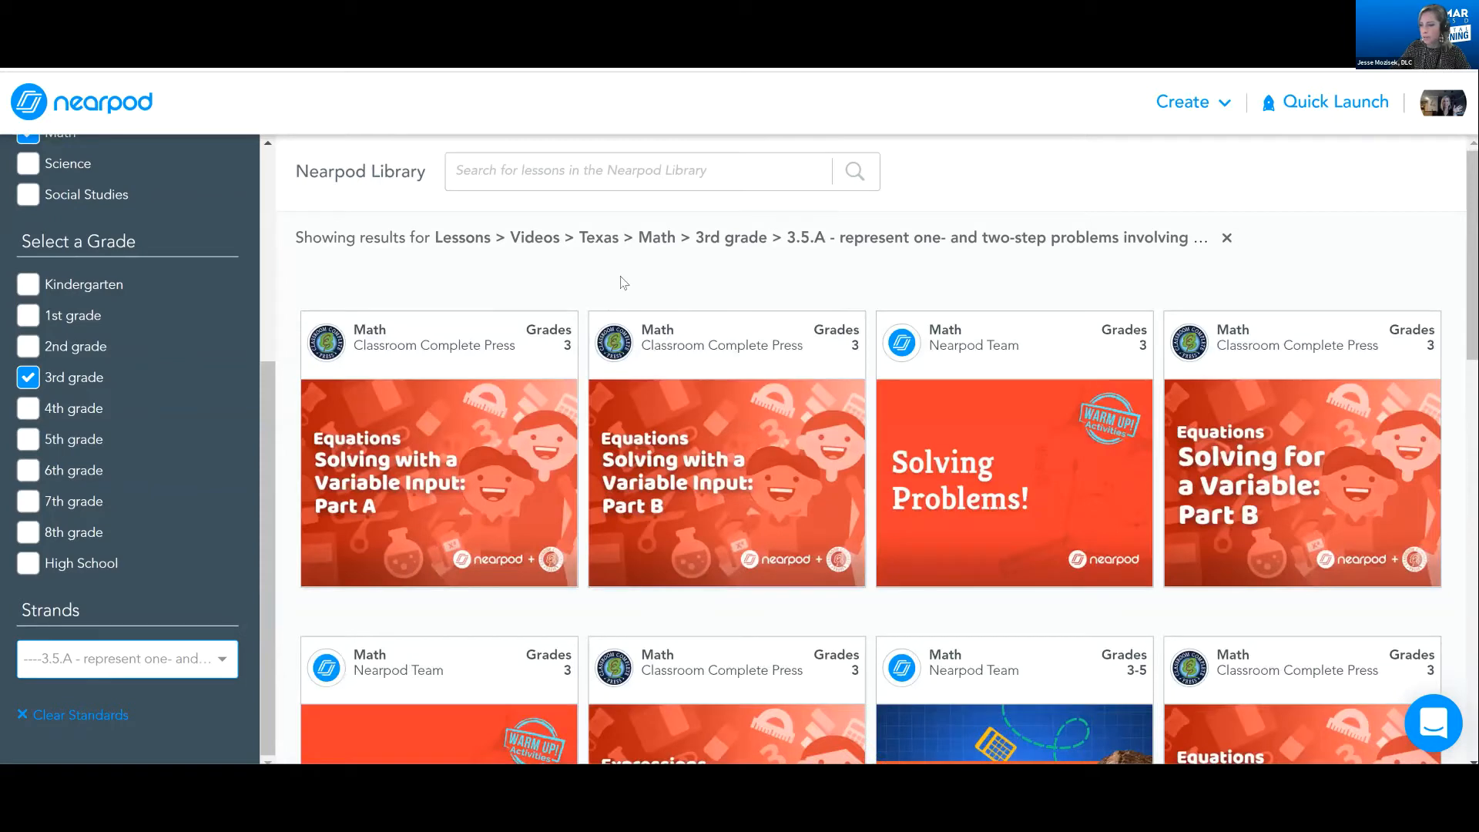
Look through the 3.5.A lessons and read the description of the Flocabulary Addition with Regrouping lesson
{"action": "scroll", "coordinate": [626, 282], "scroll_direction": "down", "scroll_amount": 1}
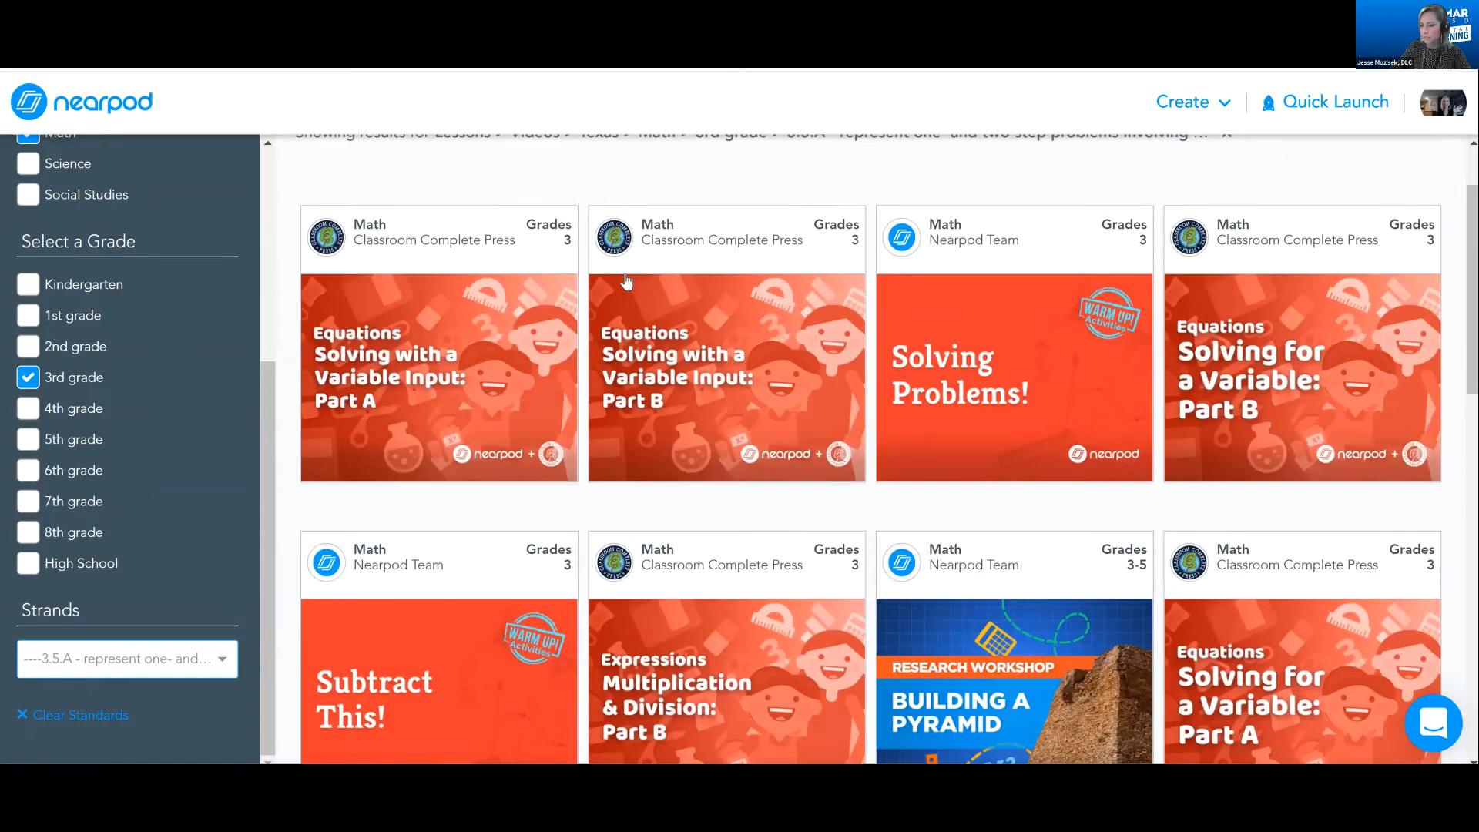
{"action": "scroll", "coordinate": [631, 289], "scroll_direction": "down", "scroll_amount": 4}
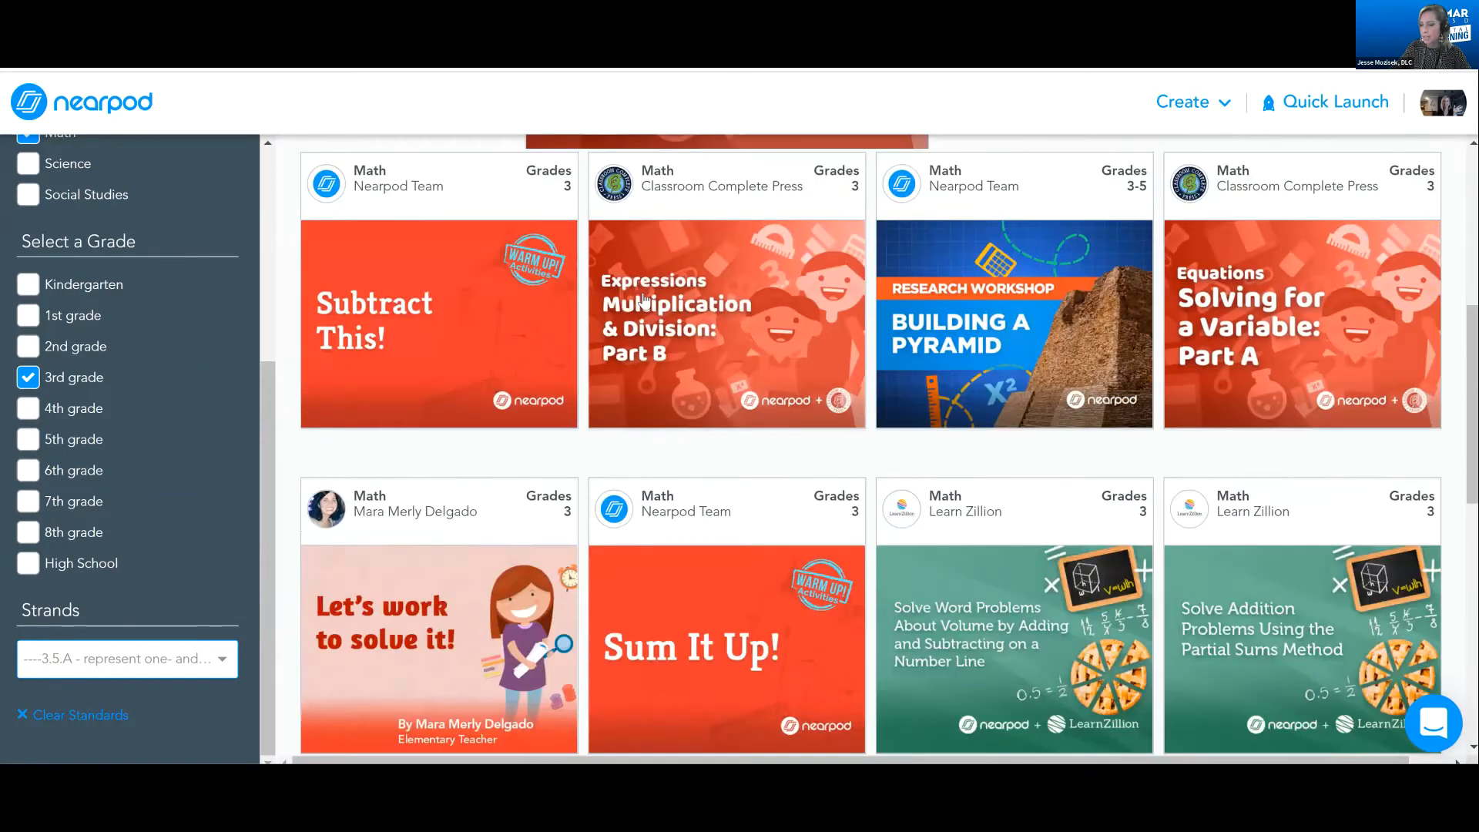
{"action": "scroll", "coordinate": [646, 299], "scroll_direction": "down", "scroll_amount": 3}
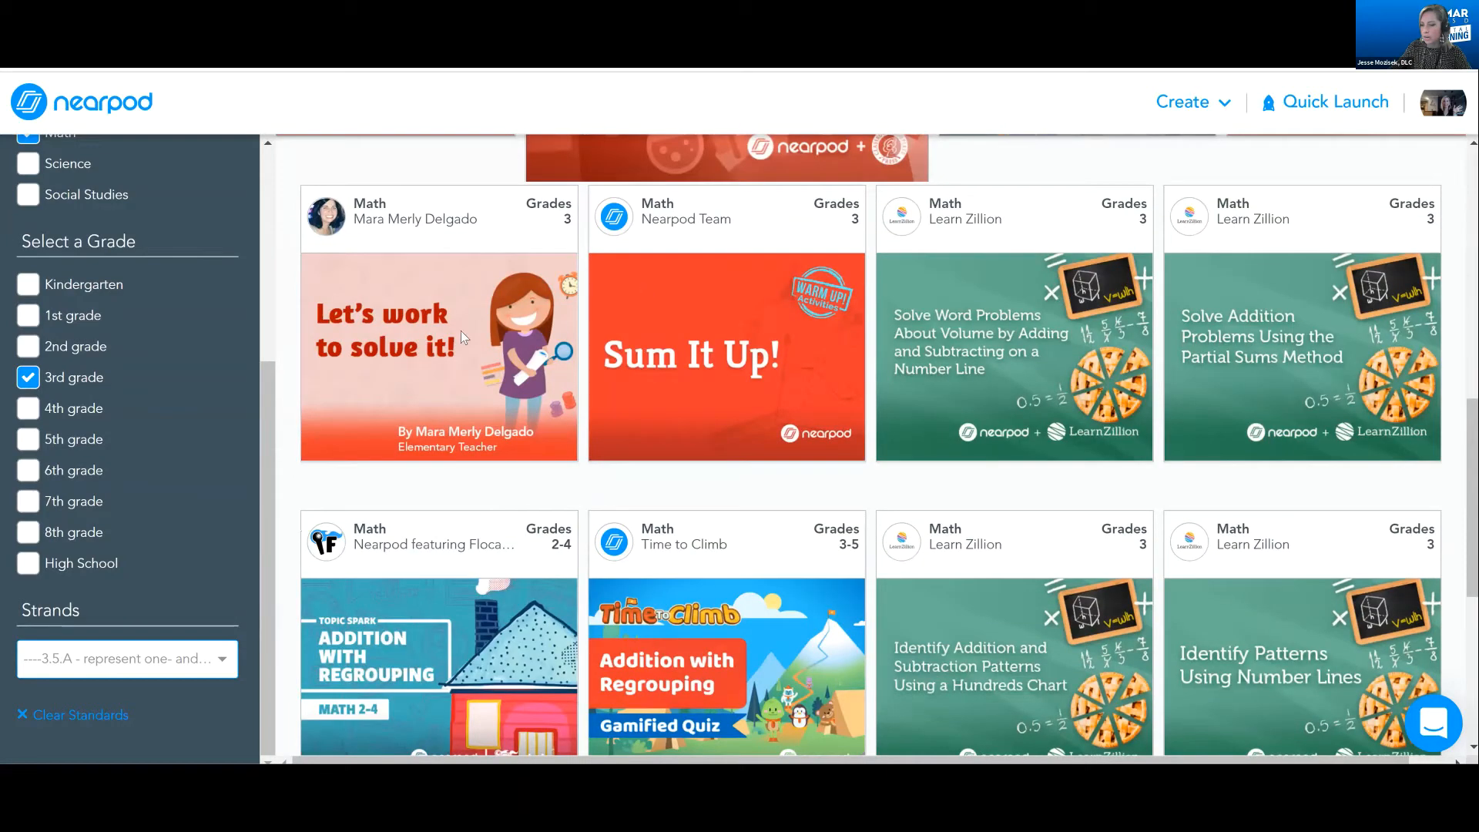
{"action": "scroll", "coordinate": [424, 369], "scroll_direction": "down", "scroll_amount": 1}
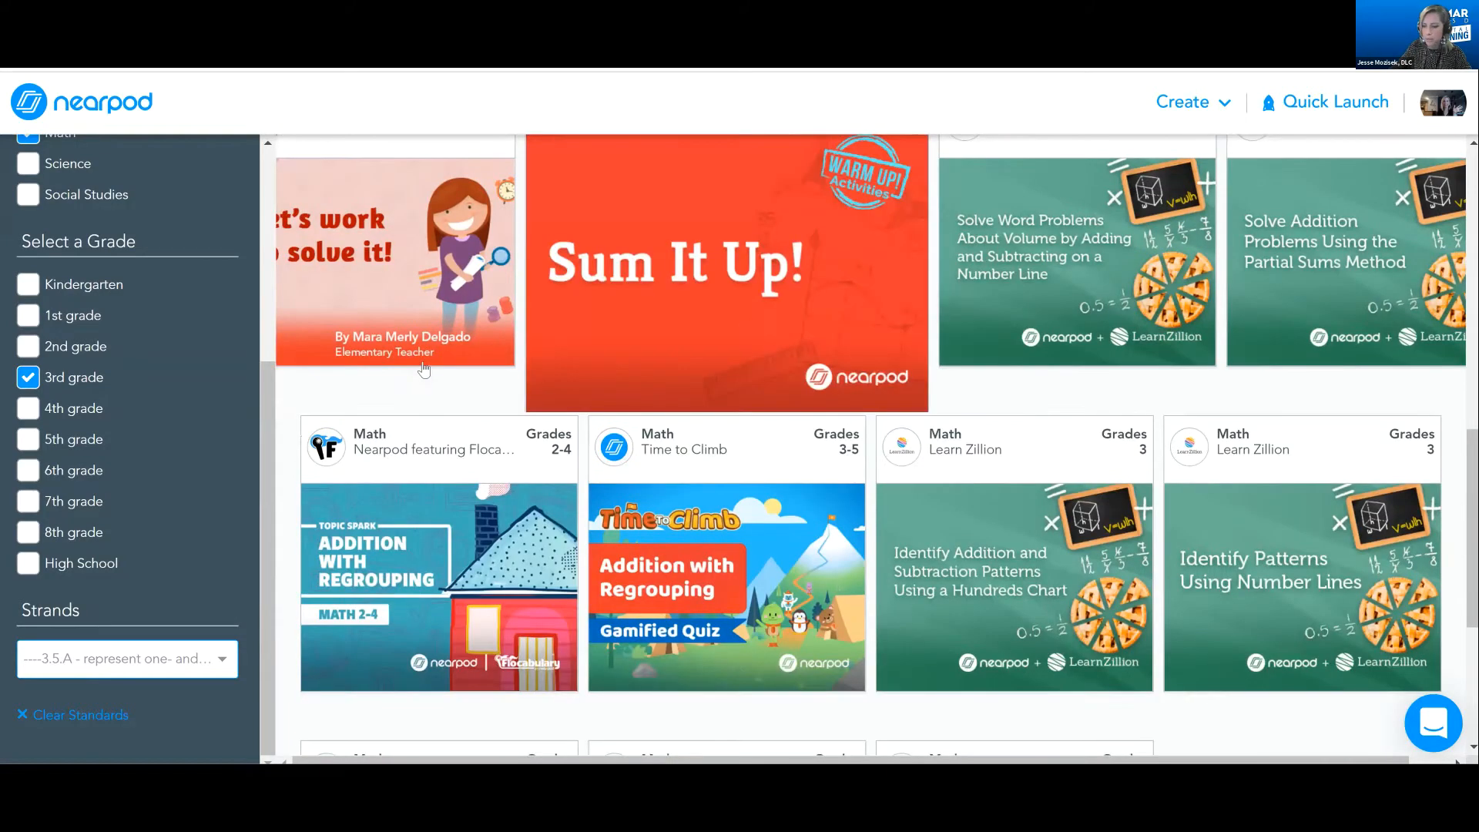
{"action": "scroll", "coordinate": [373, 527], "scroll_direction": "down", "scroll_amount": 2}
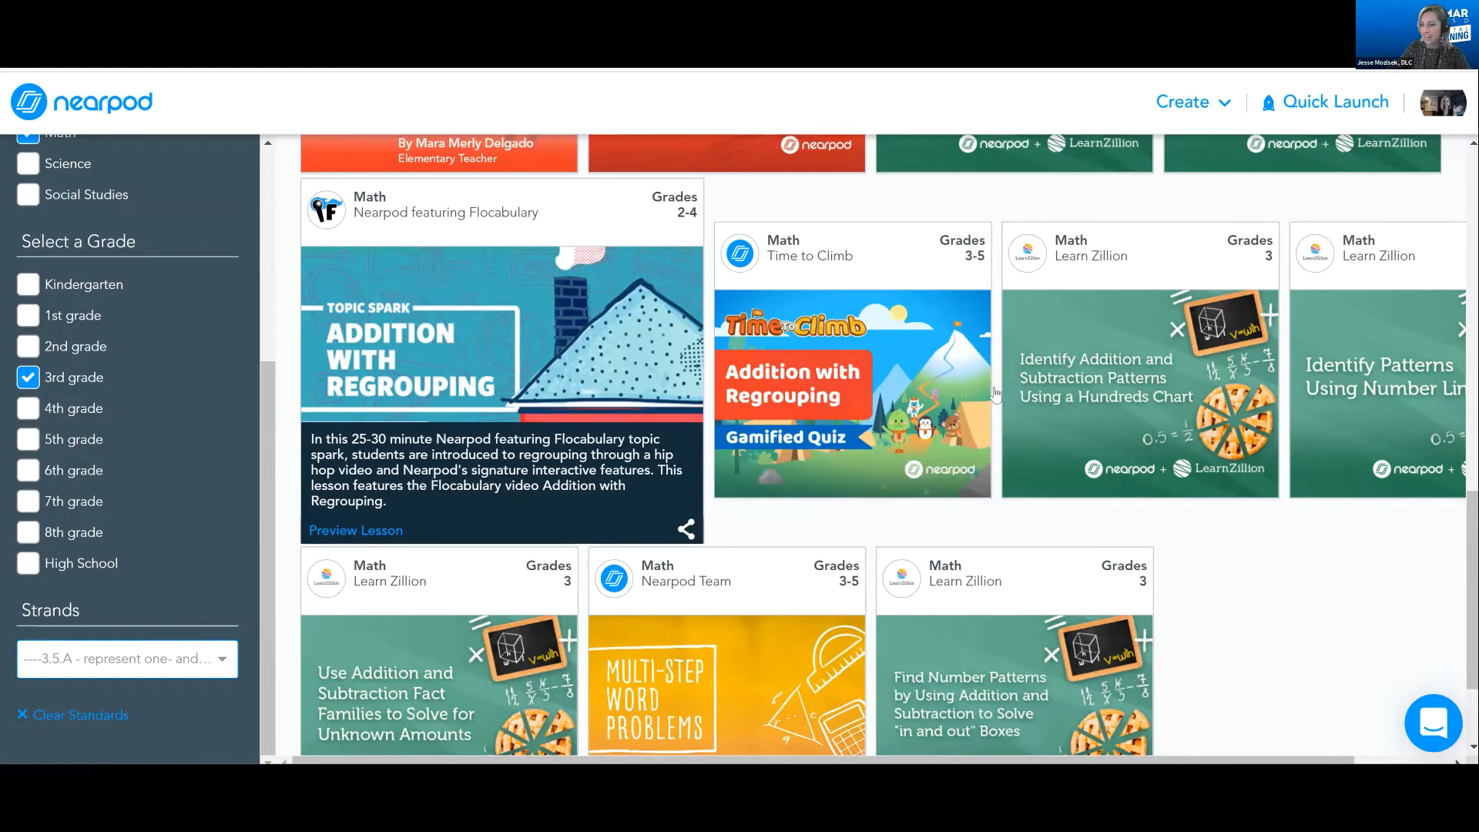
Preview the Identify Addition and Subtraction Patterns Using a Hundreds Chart lesson and advance to the open-ended question on slide 4
{"action": "mouse_move", "coordinate": [1002, 395]}
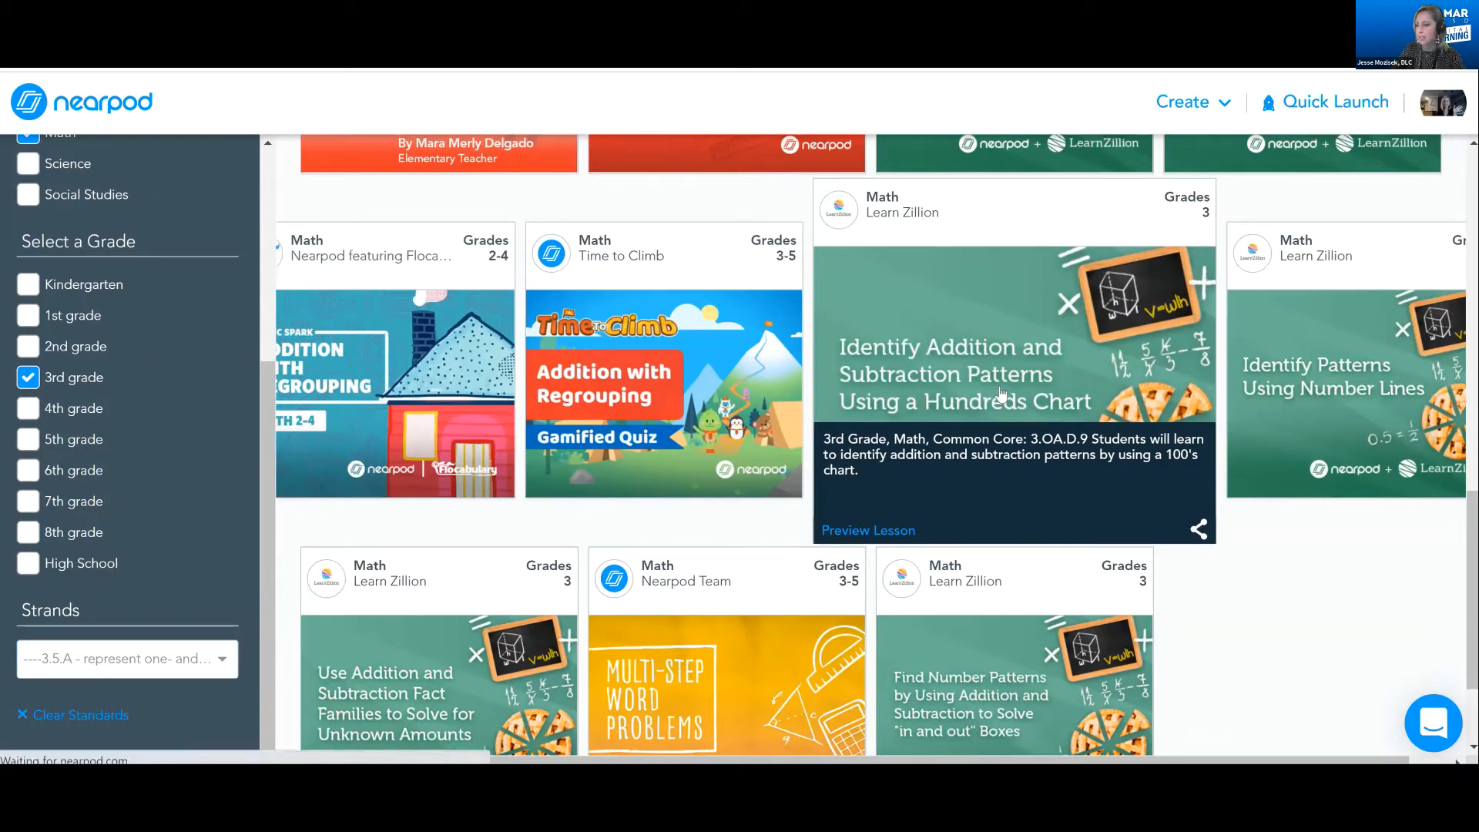
{"action": "left_click", "coordinate": [868, 526]}
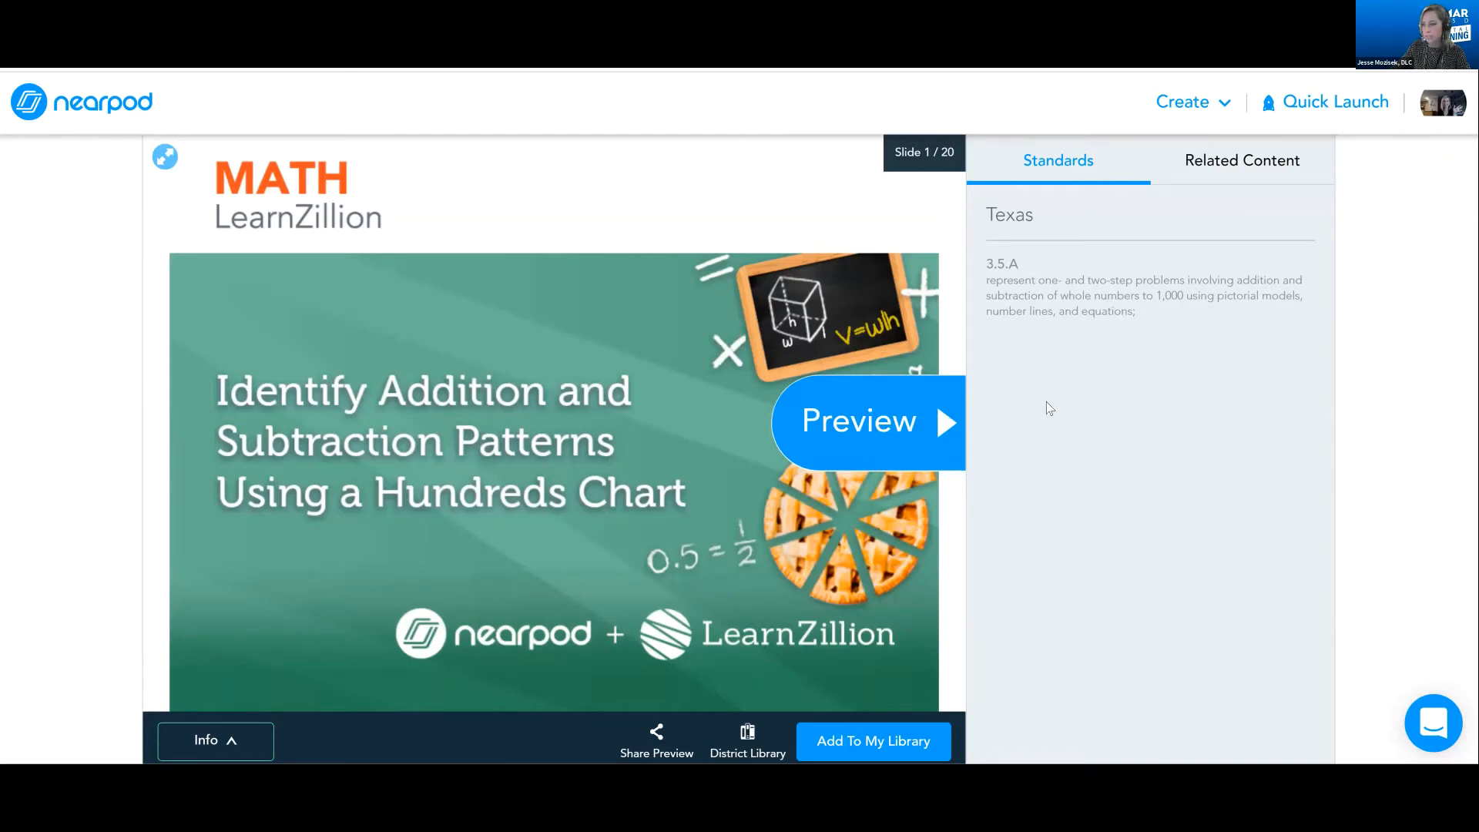
{"action": "left_click", "coordinate": [878, 432]}
{"action": "left_click", "coordinate": [930, 426]}
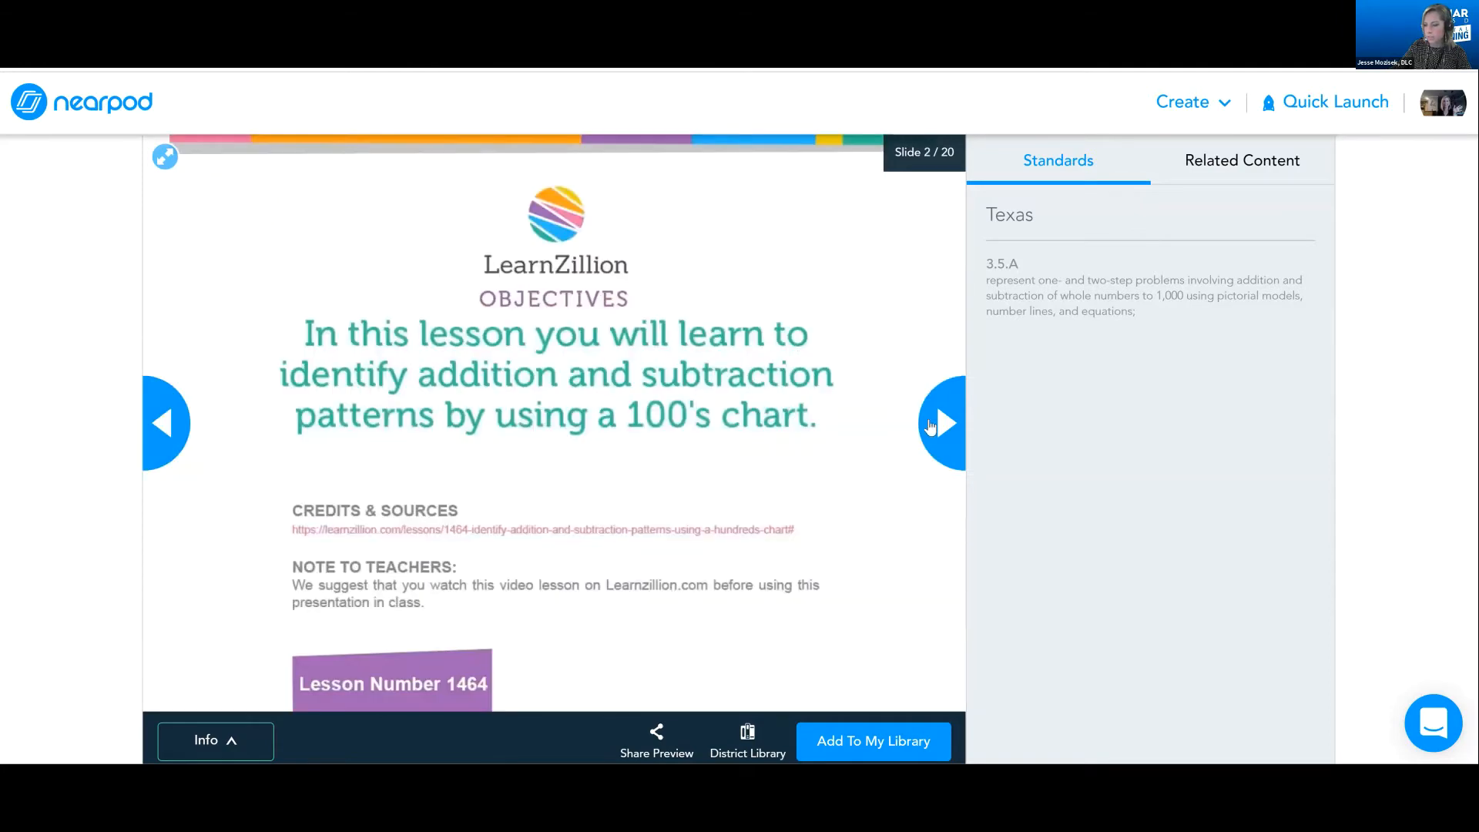
{"action": "left_click", "coordinate": [932, 426]}
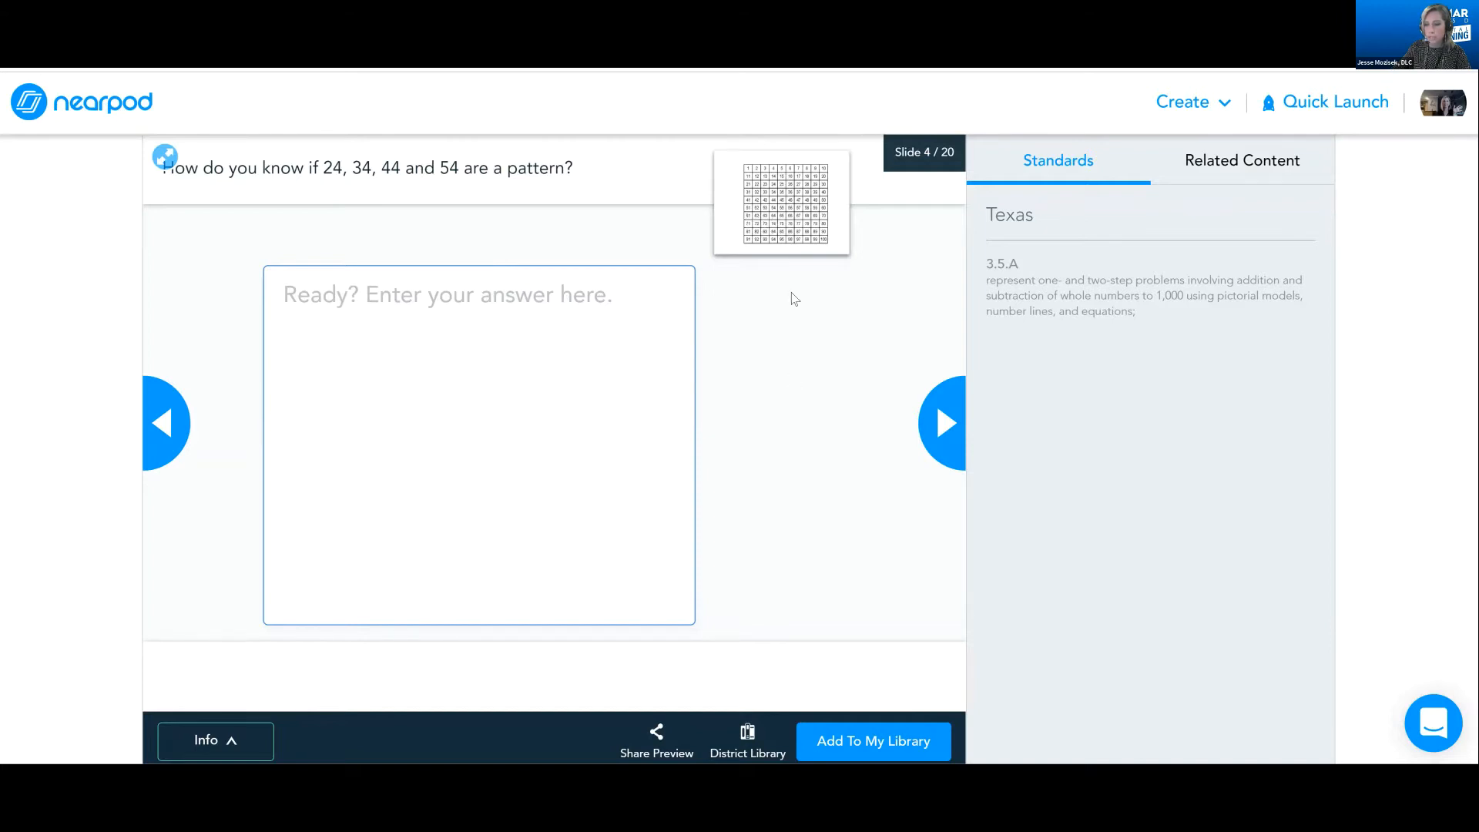
Enlarge and close the hundreds chart on slide 4, and page through the lesson preview up to slide 12
{"action": "left_click", "coordinate": [794, 228]}
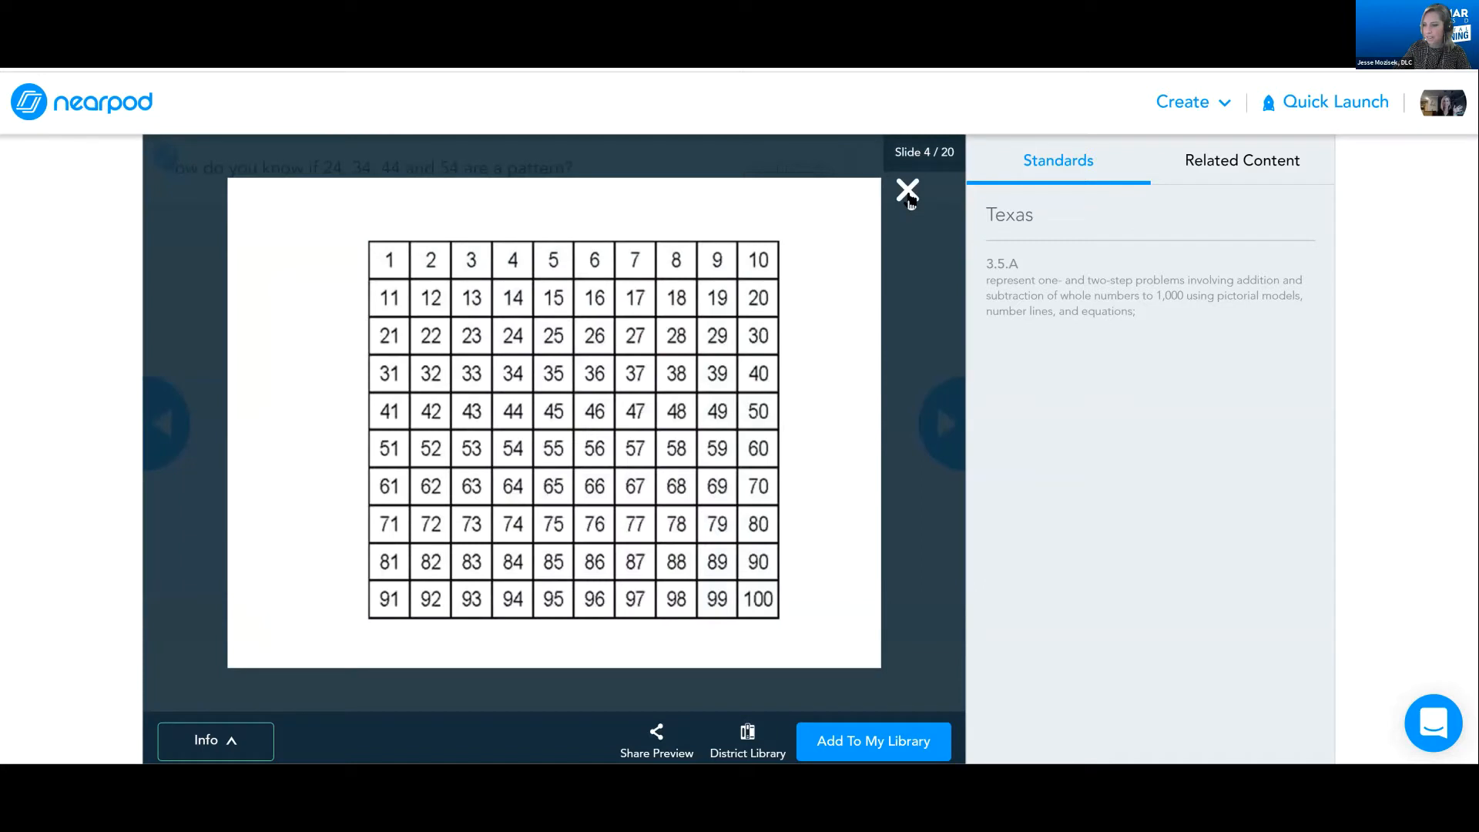
{"action": "left_click", "coordinate": [953, 426]}
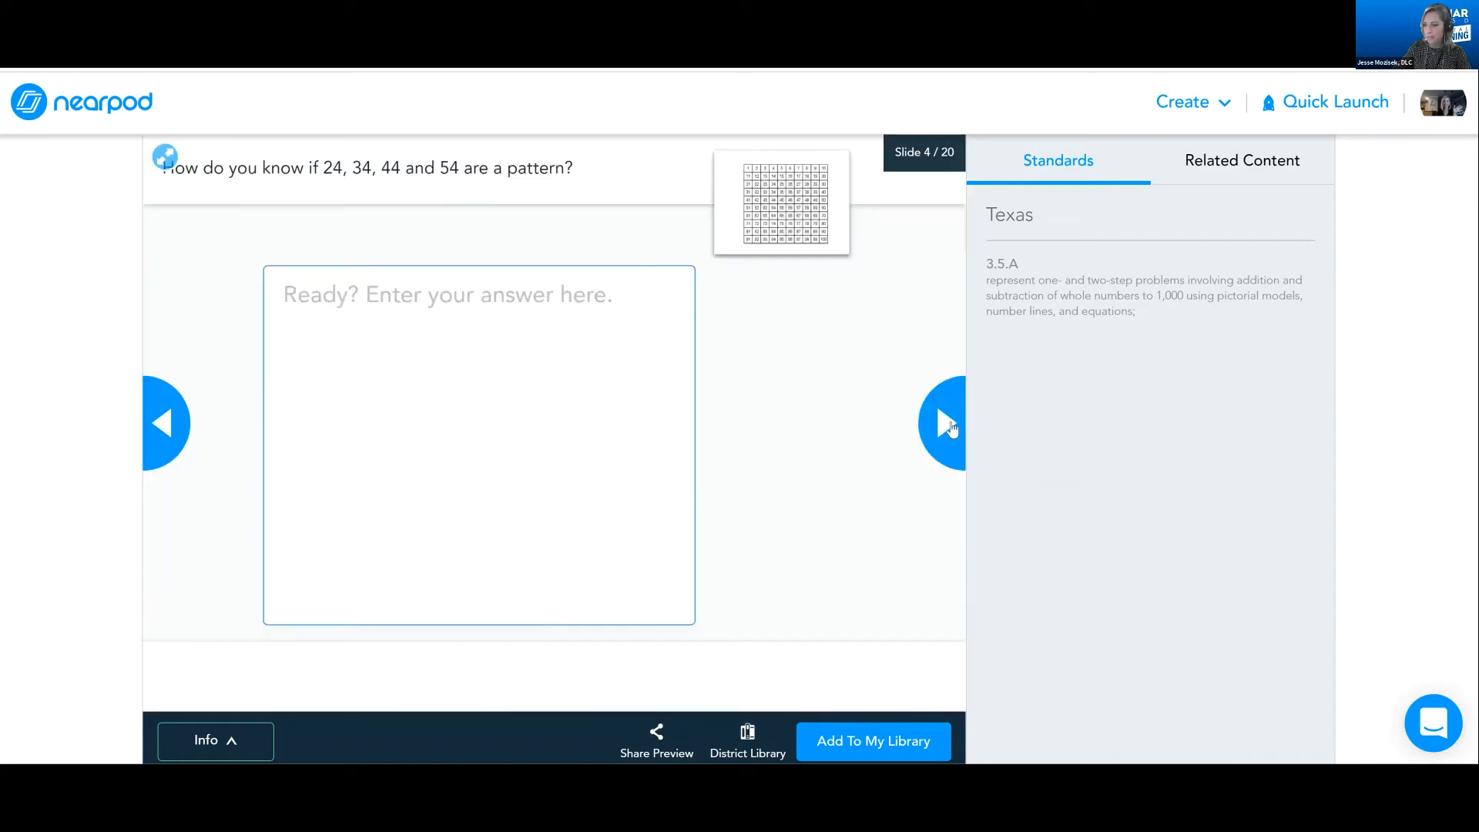
{"action": "left_click", "coordinate": [948, 424]}
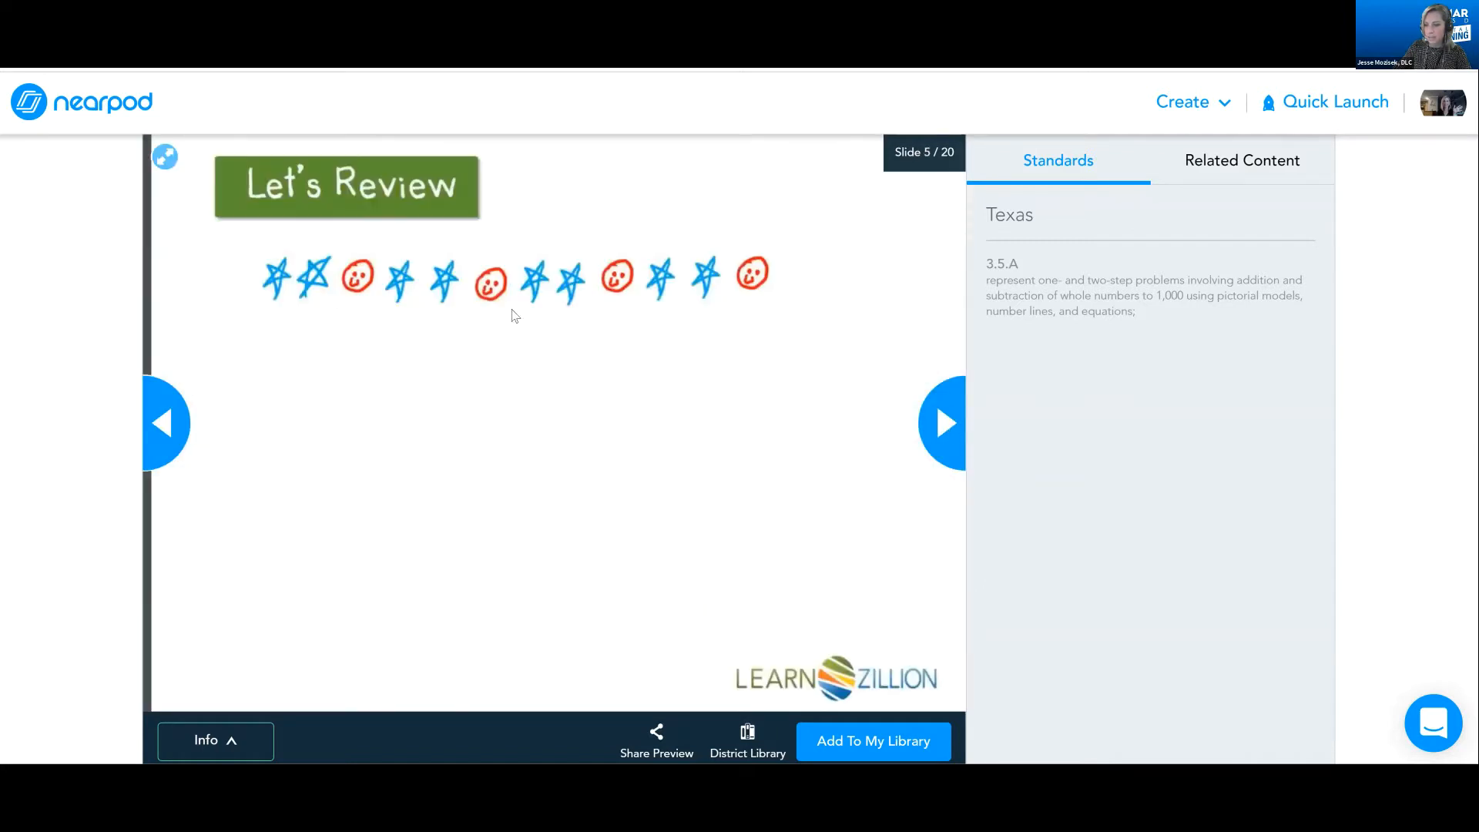
{"action": "left_click", "coordinate": [947, 432]}
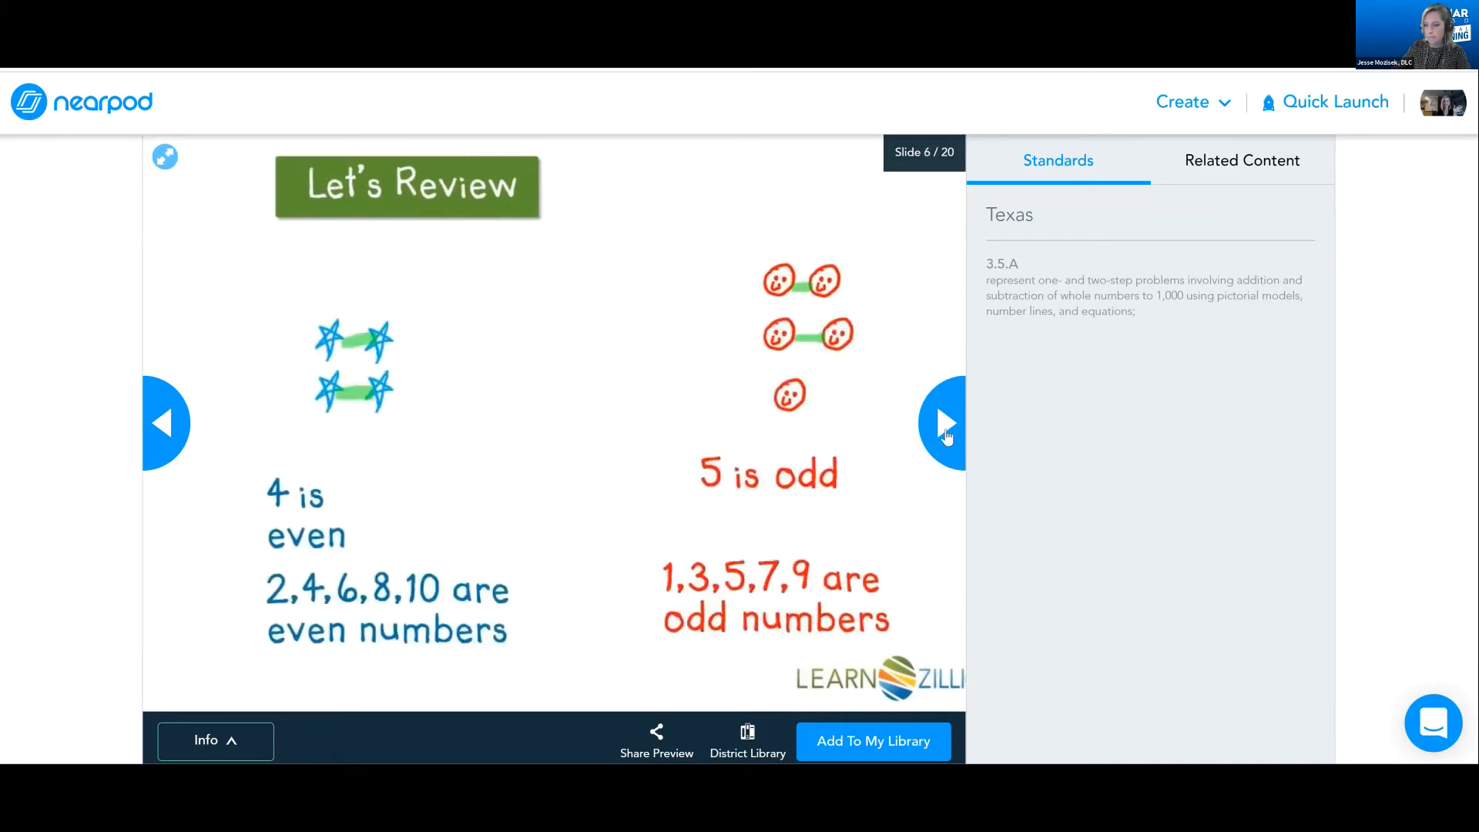
{"action": "left_click", "coordinate": [947, 435]}
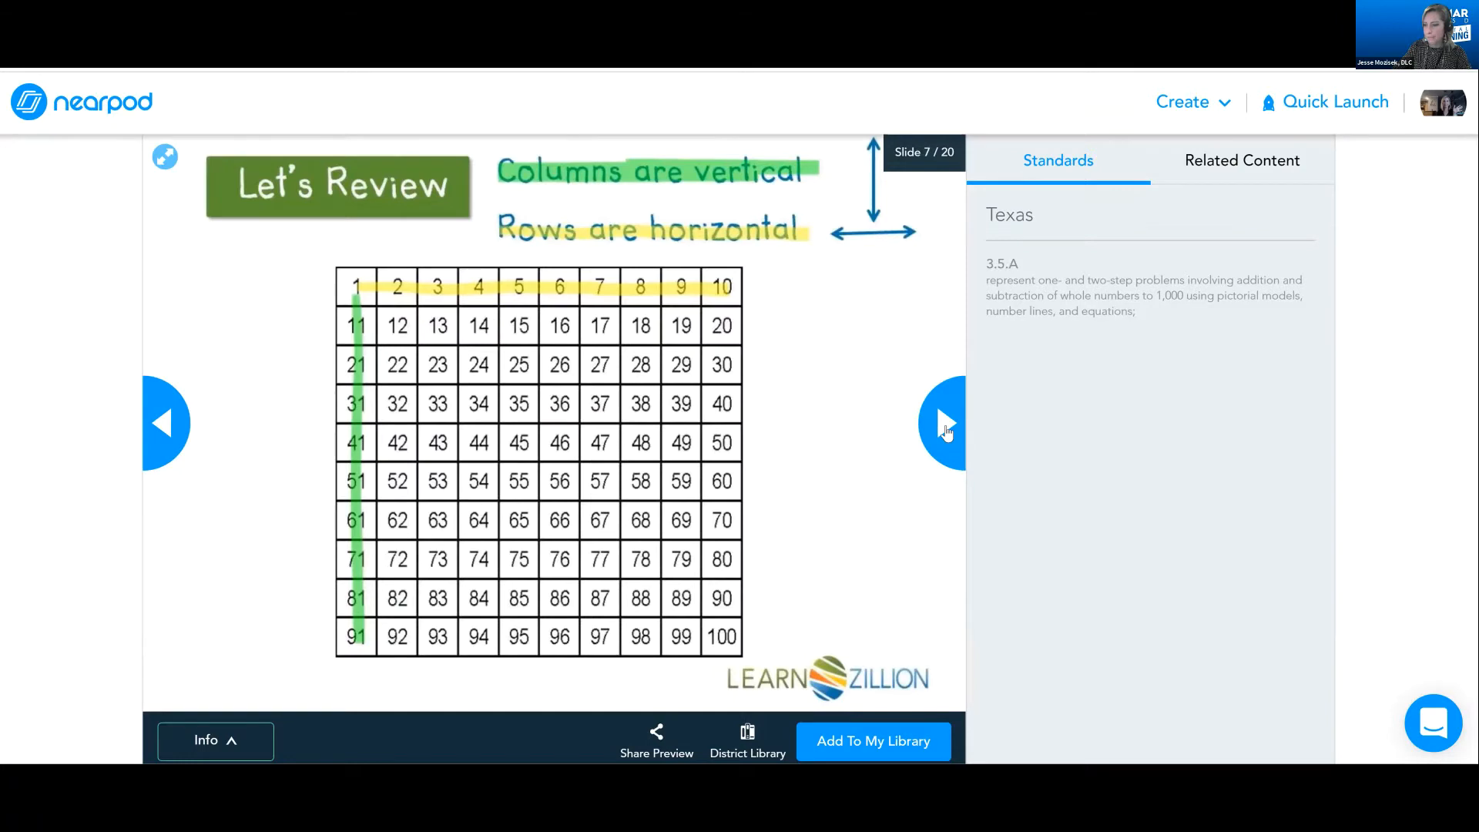
{"action": "left_click", "coordinate": [947, 433]}
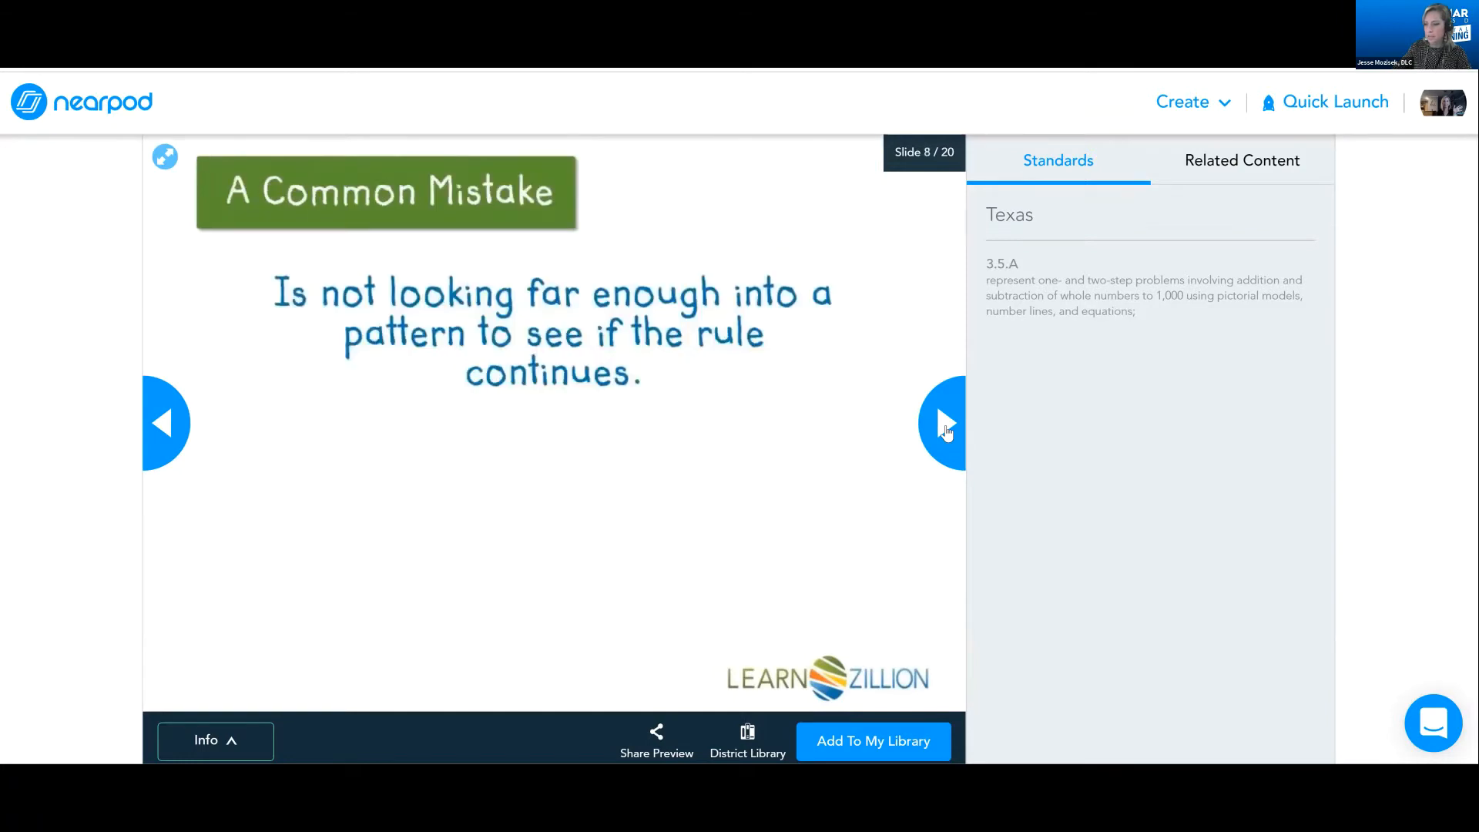
{"action": "left_click", "coordinate": [947, 433]}
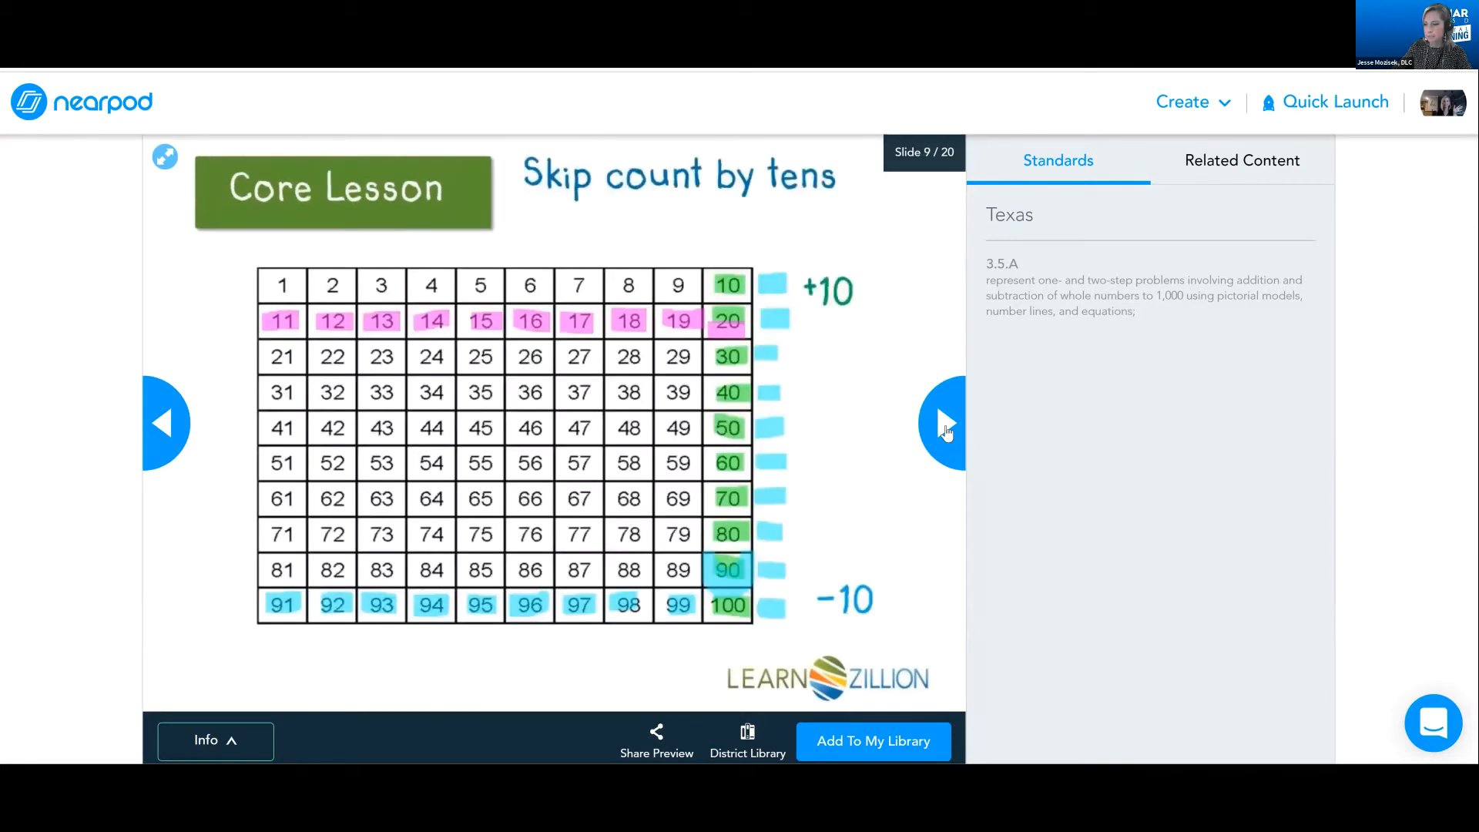
{"action": "left_click", "coordinate": [947, 433]}
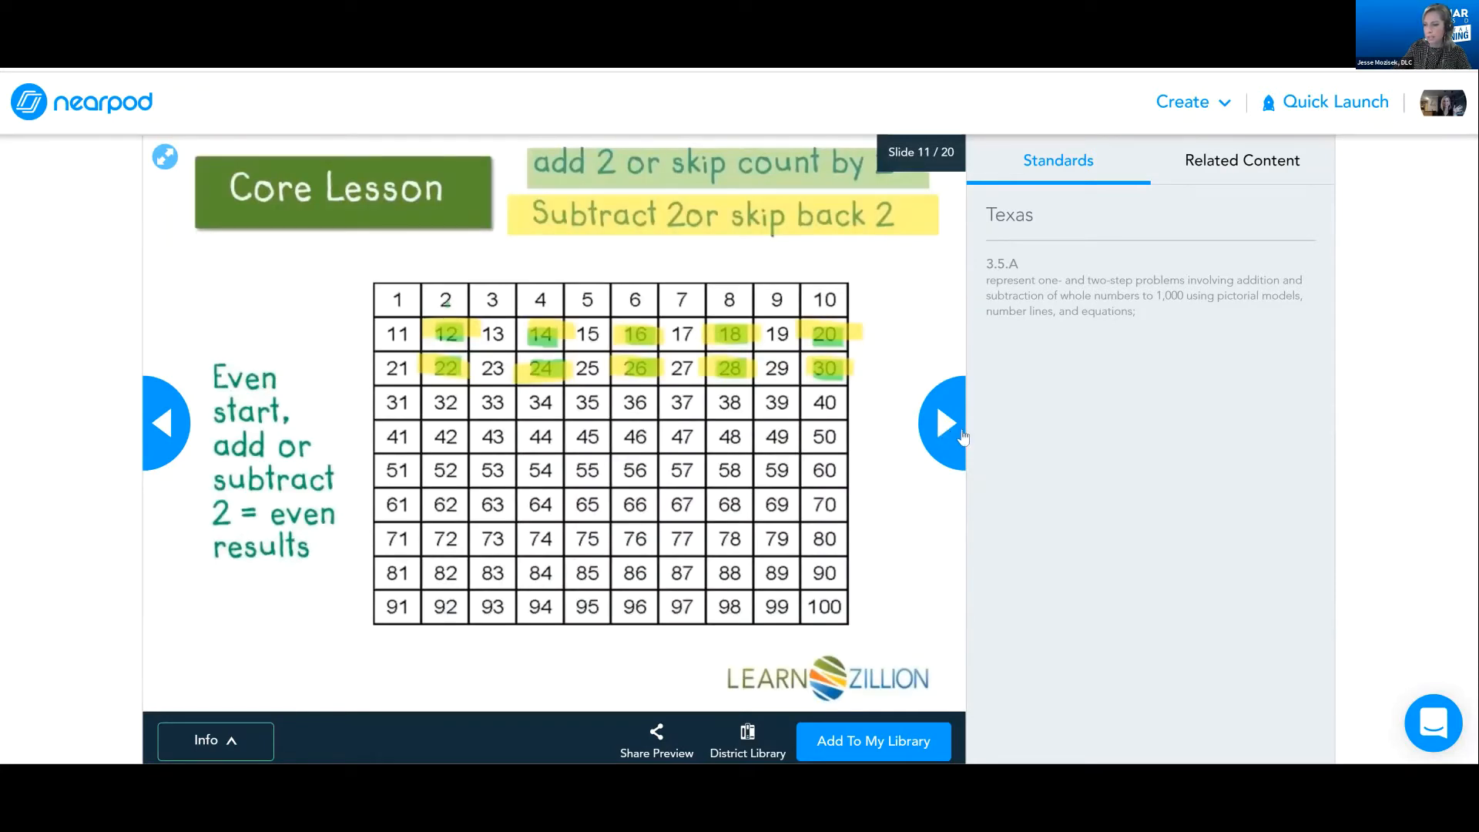
{"action": "left_click", "coordinate": [962, 437]}
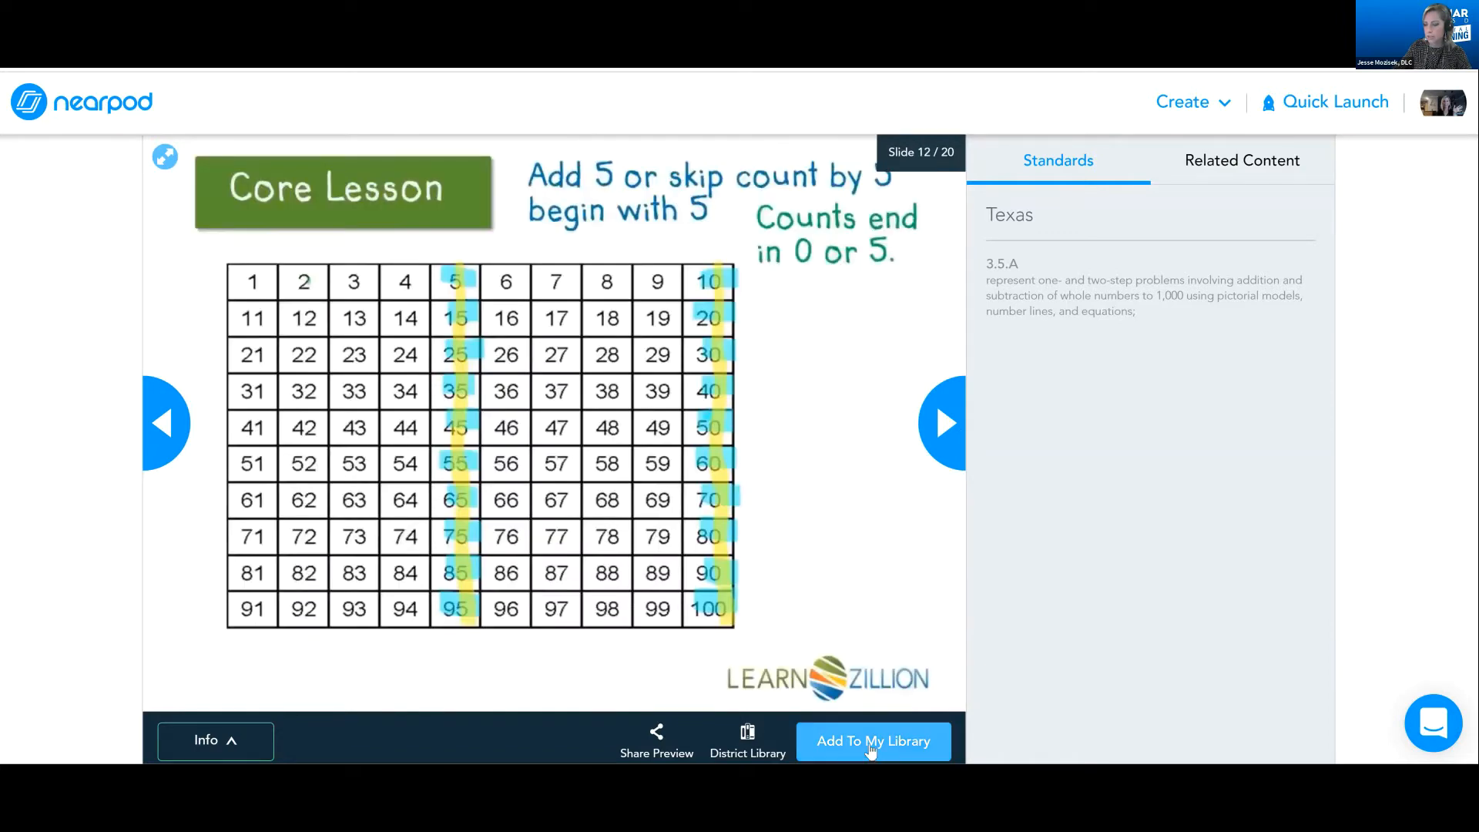
Add the hundreds chart lesson to My Library and return there to find it among the lessons
{"action": "left_click", "coordinate": [871, 748]}
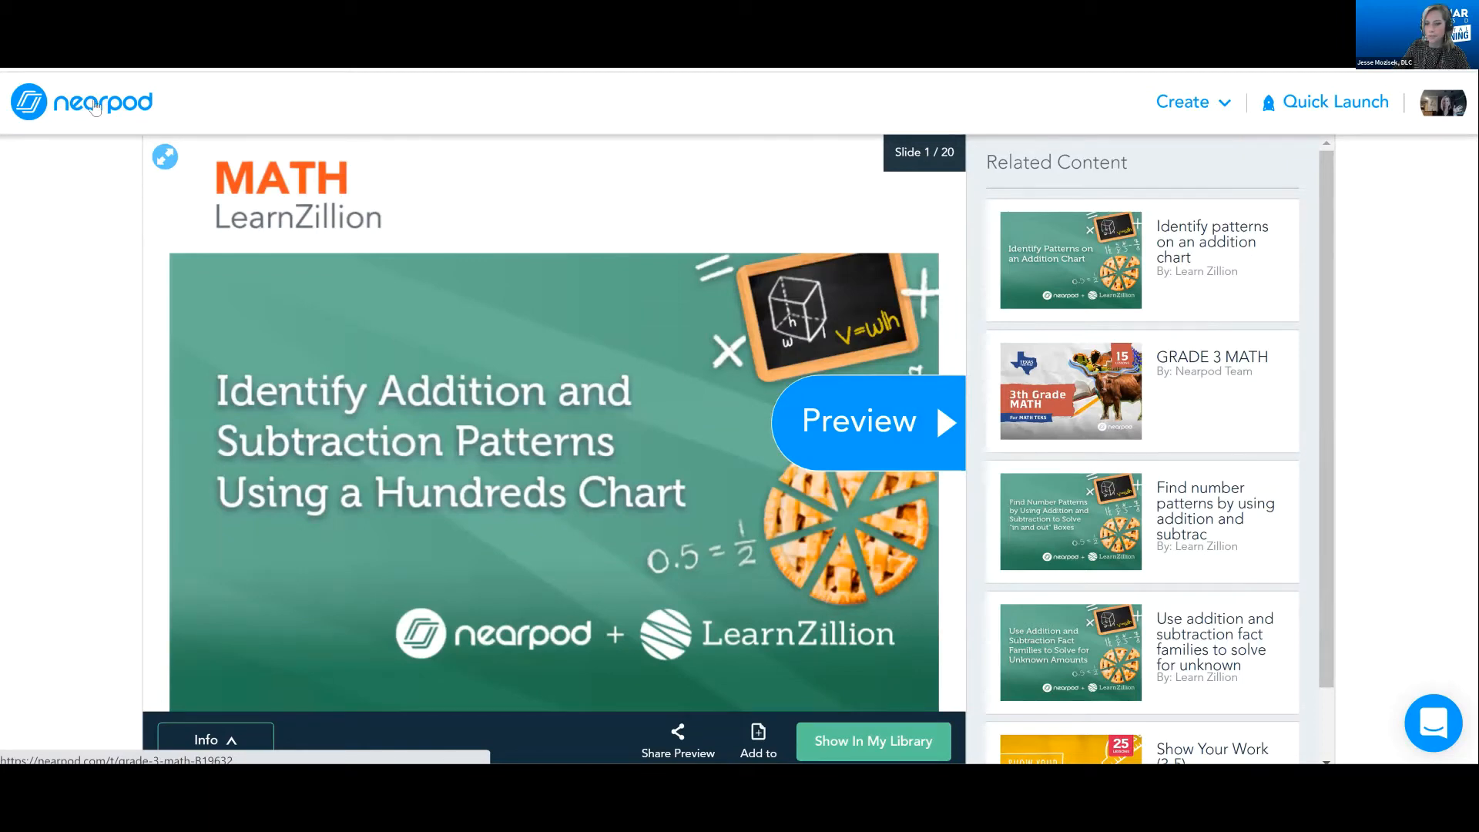
{"action": "left_click", "coordinate": [69, 106]}
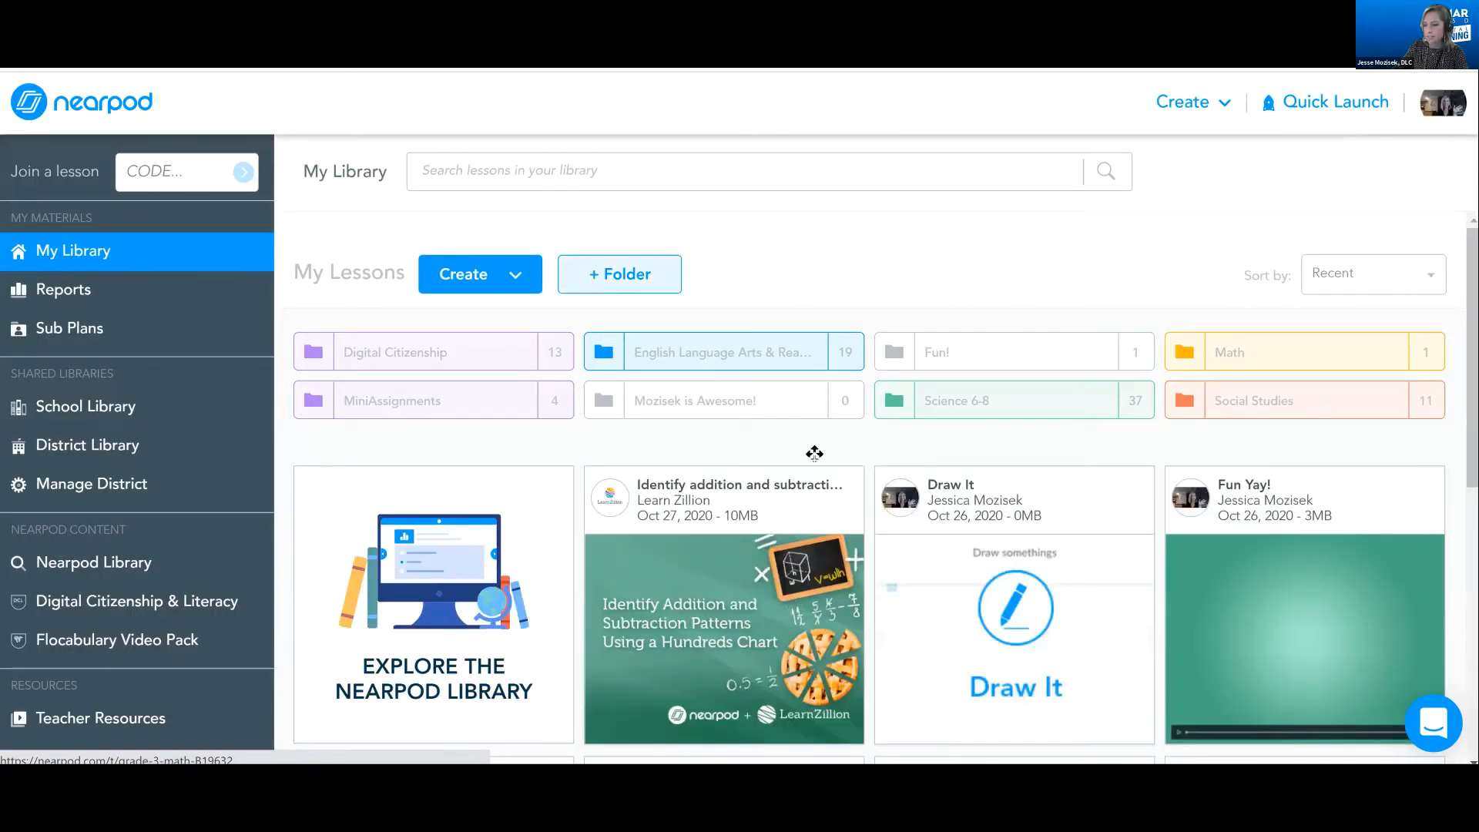
{"action": "scroll", "coordinate": [815, 453], "scroll_direction": "down", "scroll_amount": 1}
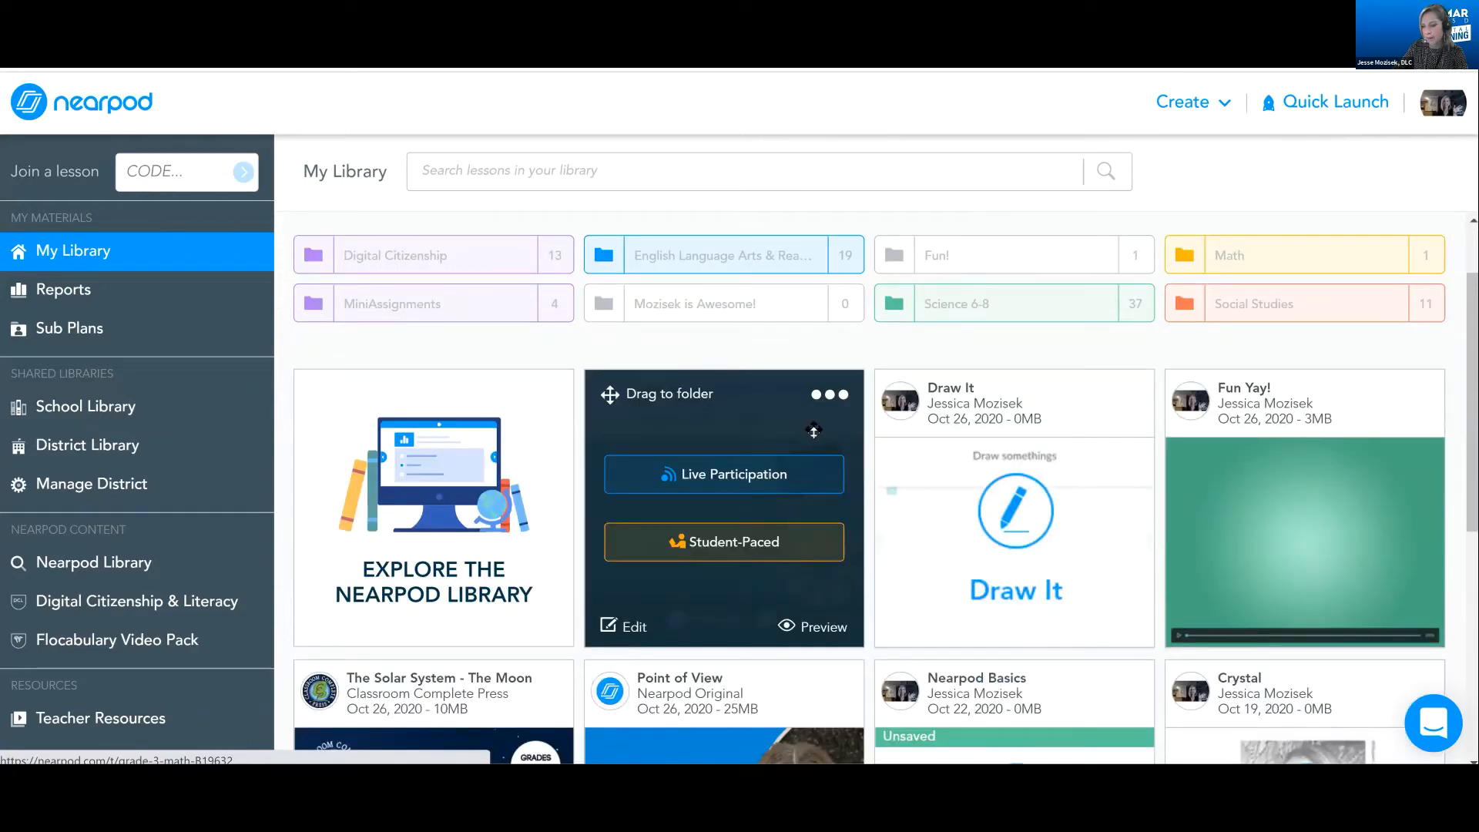
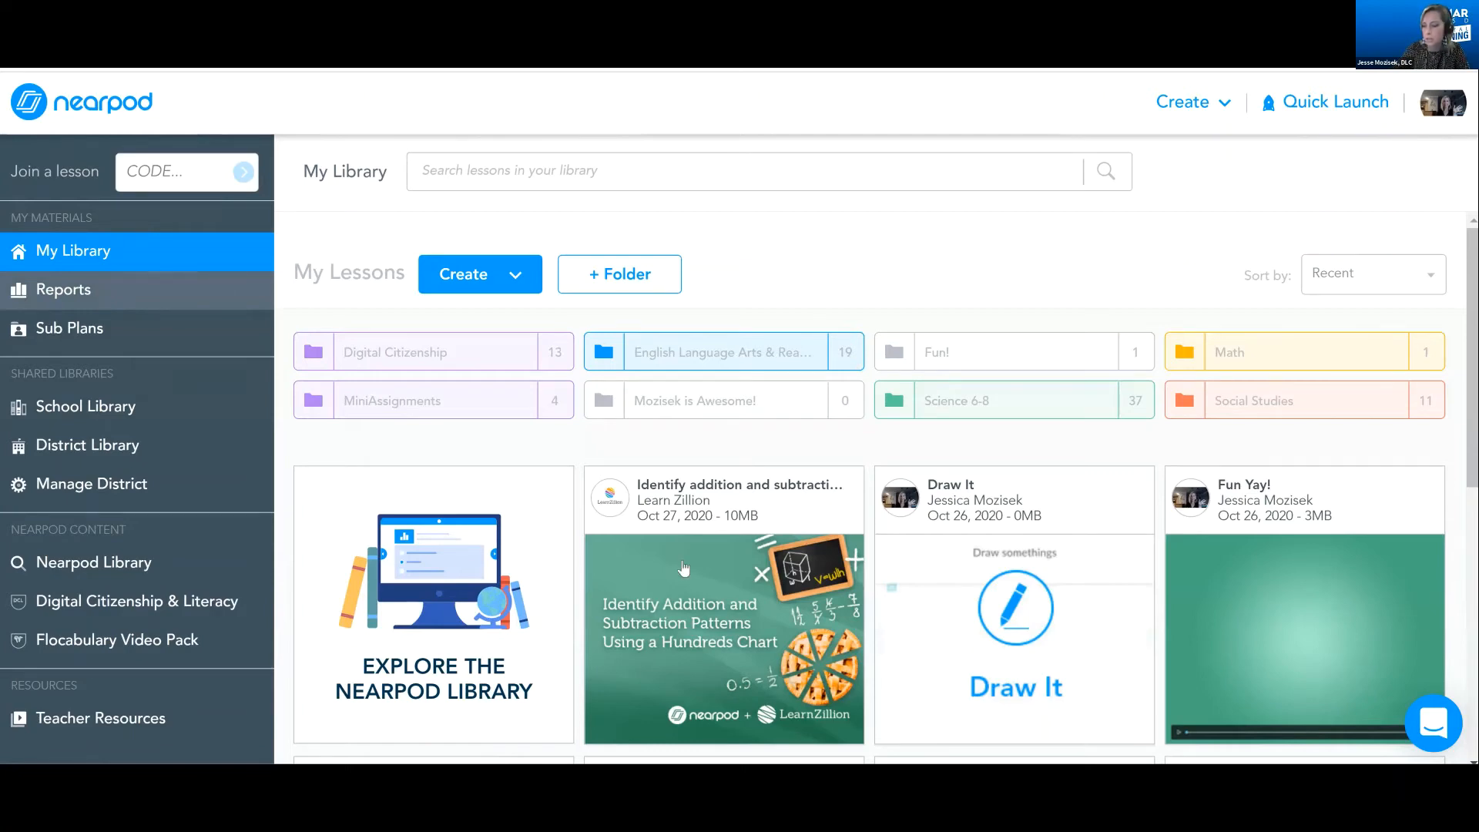
Open the hundreds chart lesson for editing and move its title slide behind the objectives slide
{"action": "mouse_move", "coordinate": [672, 497]}
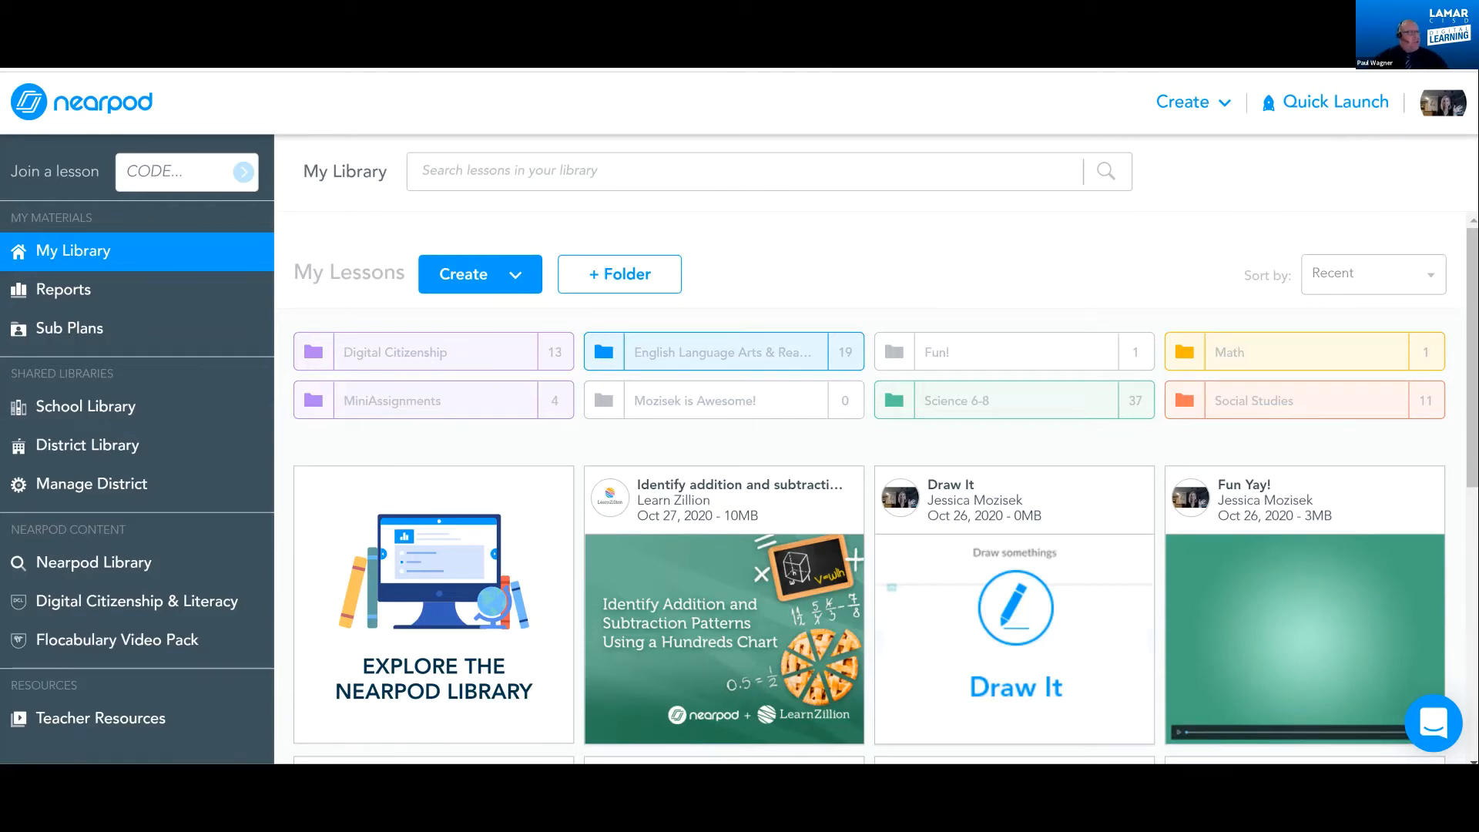
{"action": "key", "text": "F11"}
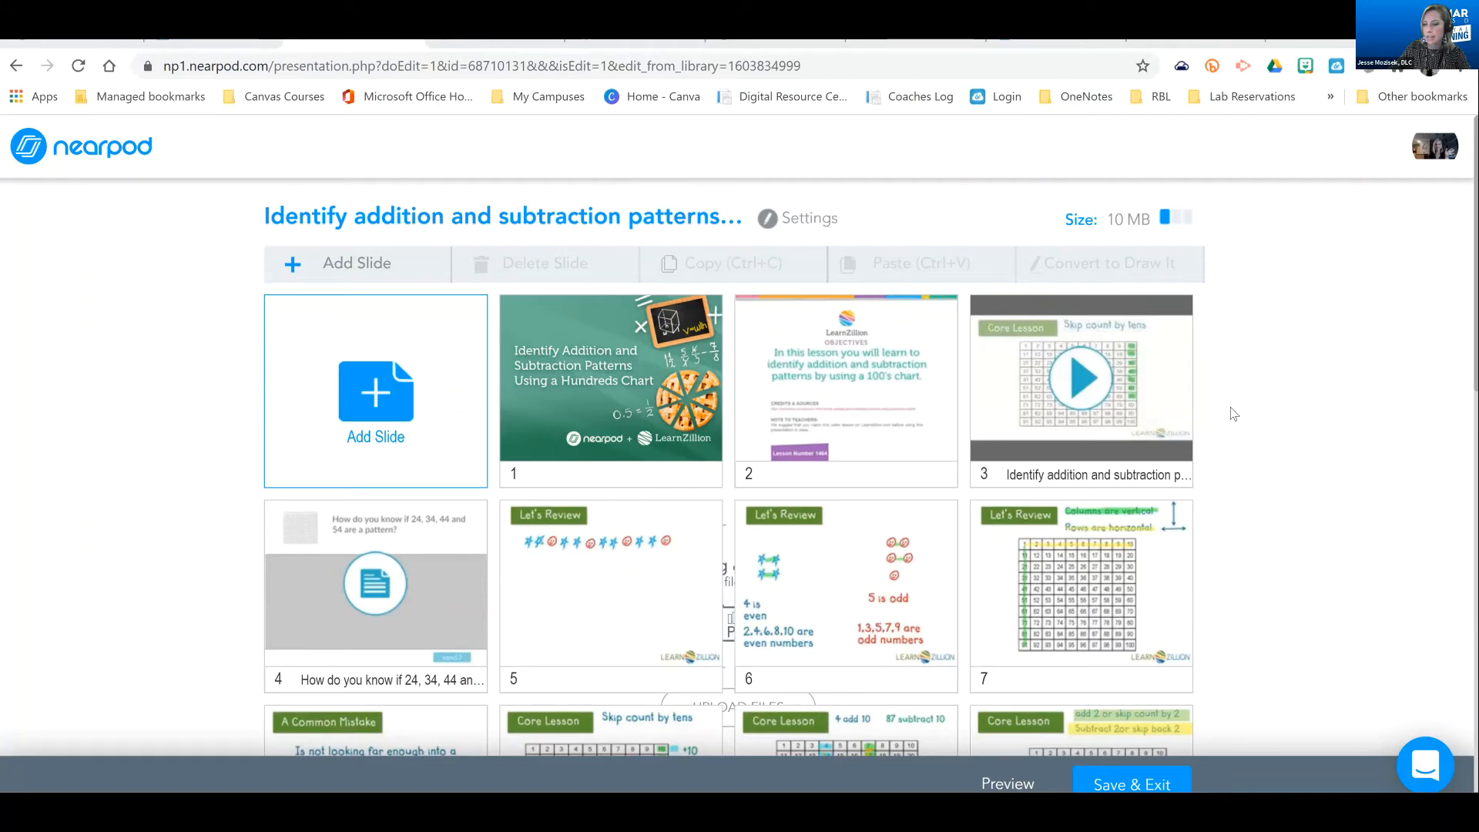
{"action": "scroll", "coordinate": [1231, 412], "scroll_direction": "down", "scroll_amount": 1}
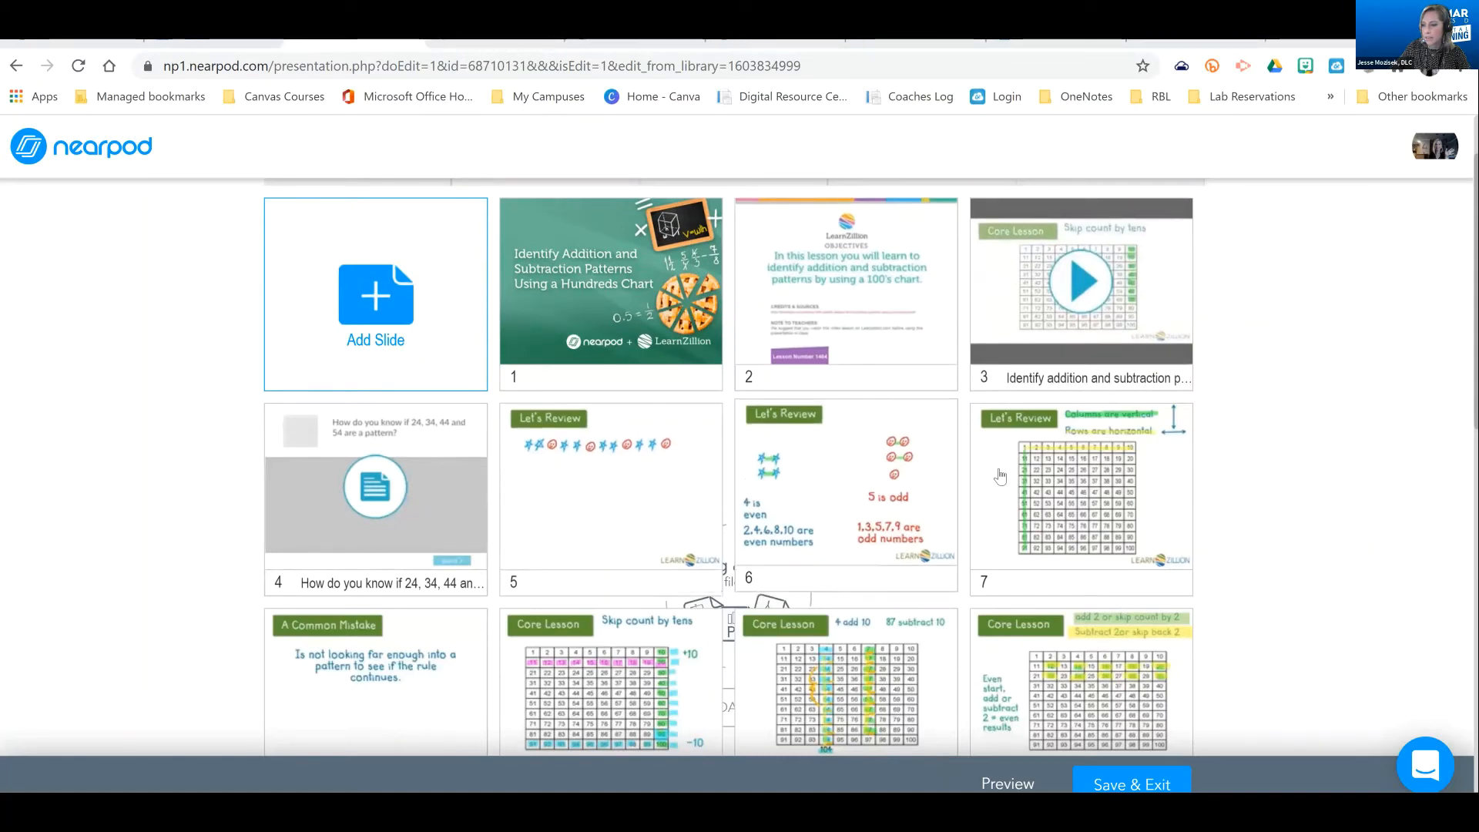
{"action": "scroll", "coordinate": [370, 406], "scroll_direction": "up", "scroll_amount": 2}
{"action": "left_click", "coordinate": [372, 404]}
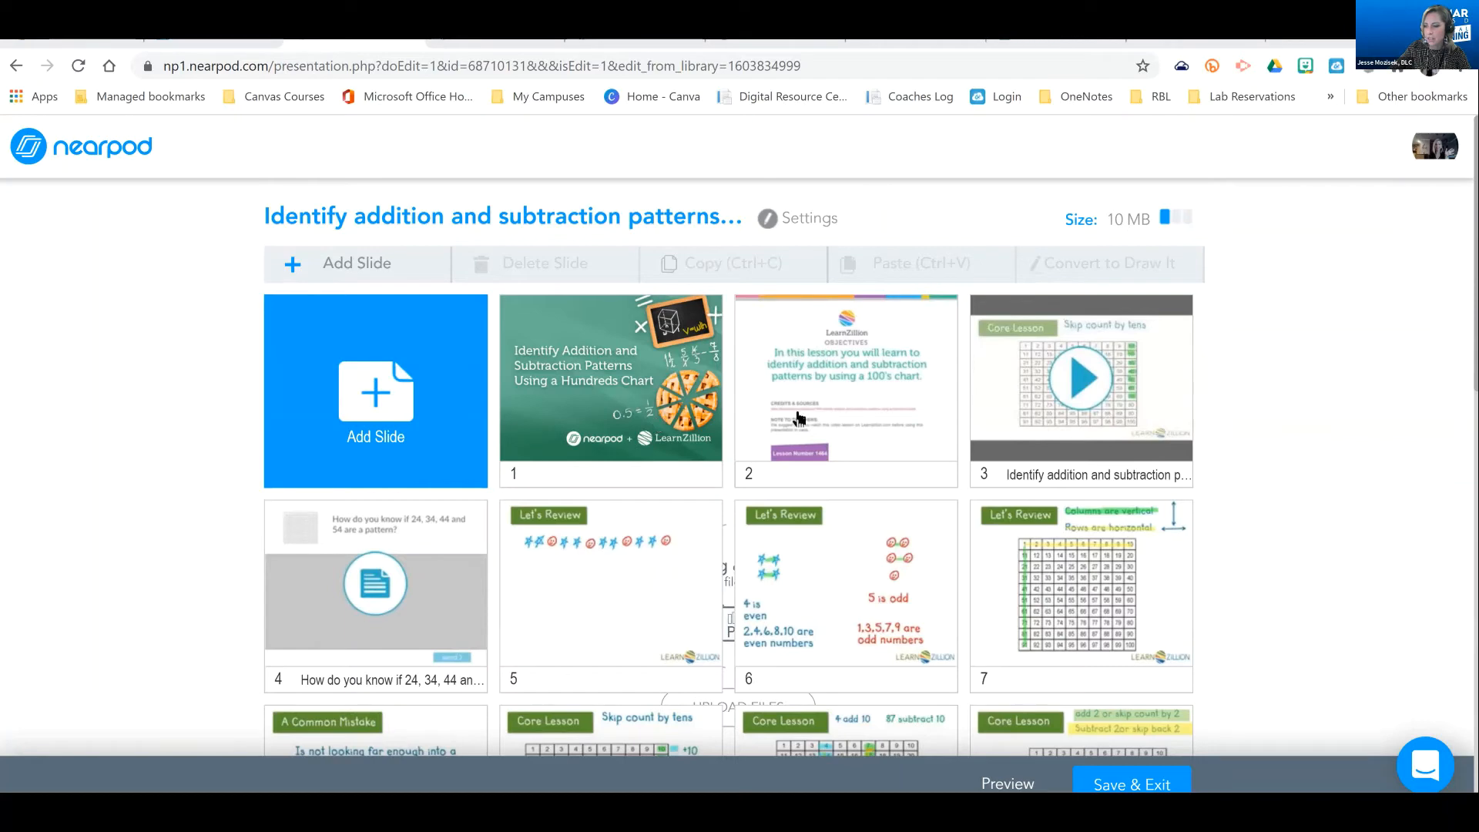
{"action": "left_click_drag", "start_coordinate": [696, 456], "coordinate": [906, 431]}
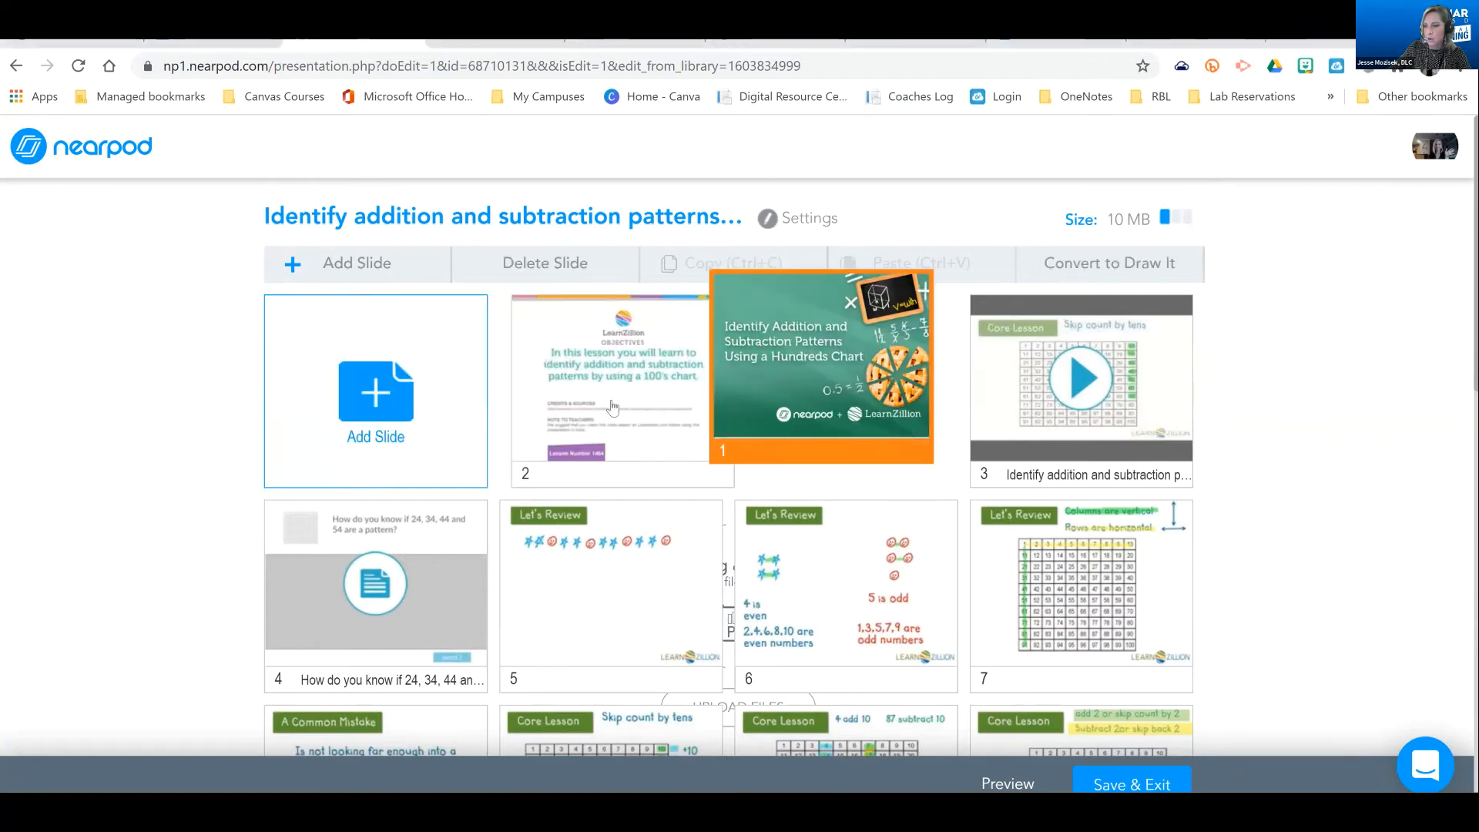
Start deleting the objectives slide, decline the deletion, and look through the lesson's slides down to slide 20
{"action": "left_click", "coordinate": [542, 261]}
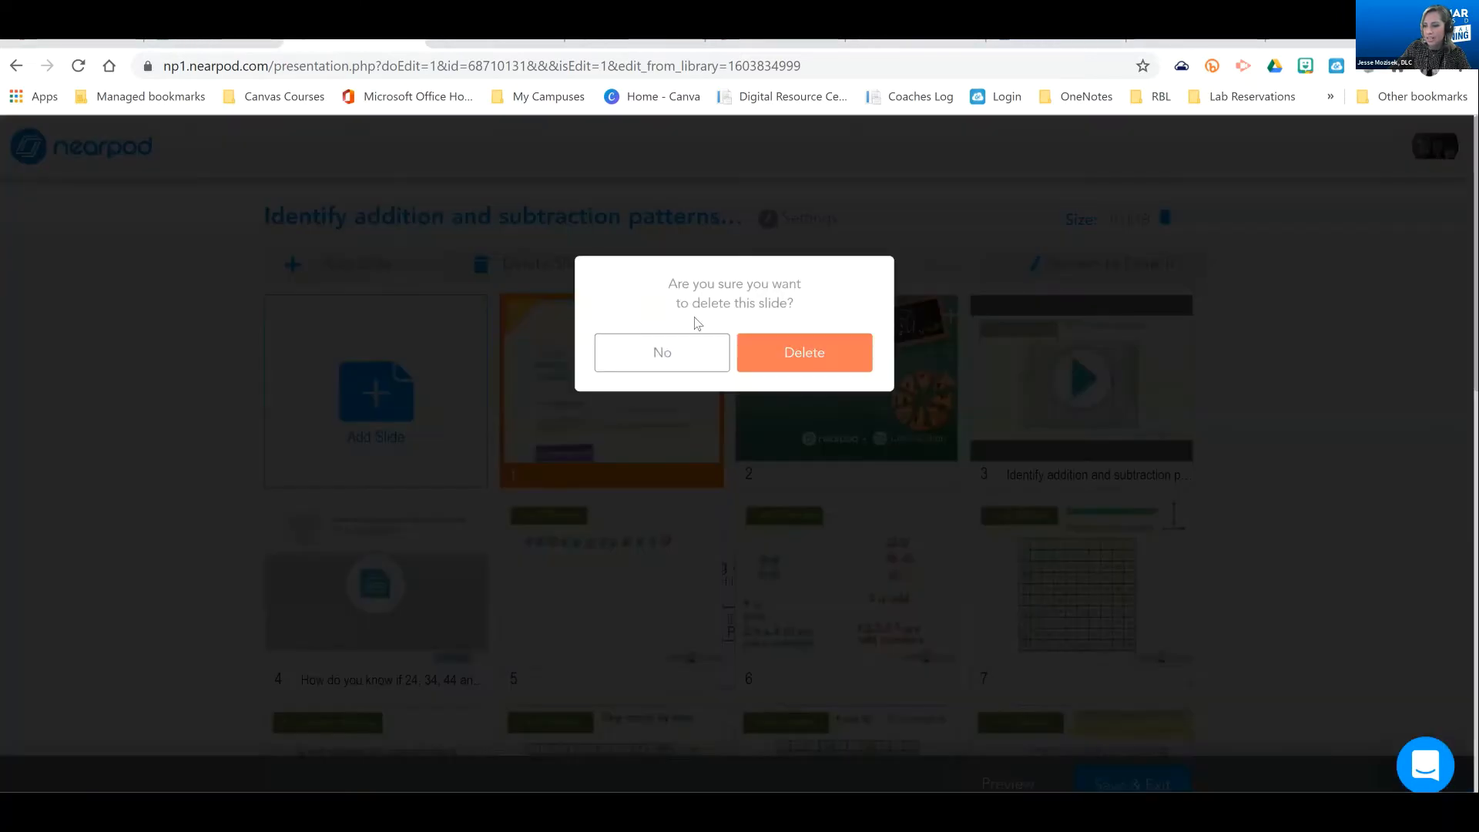
{"action": "left_click", "coordinate": [697, 352]}
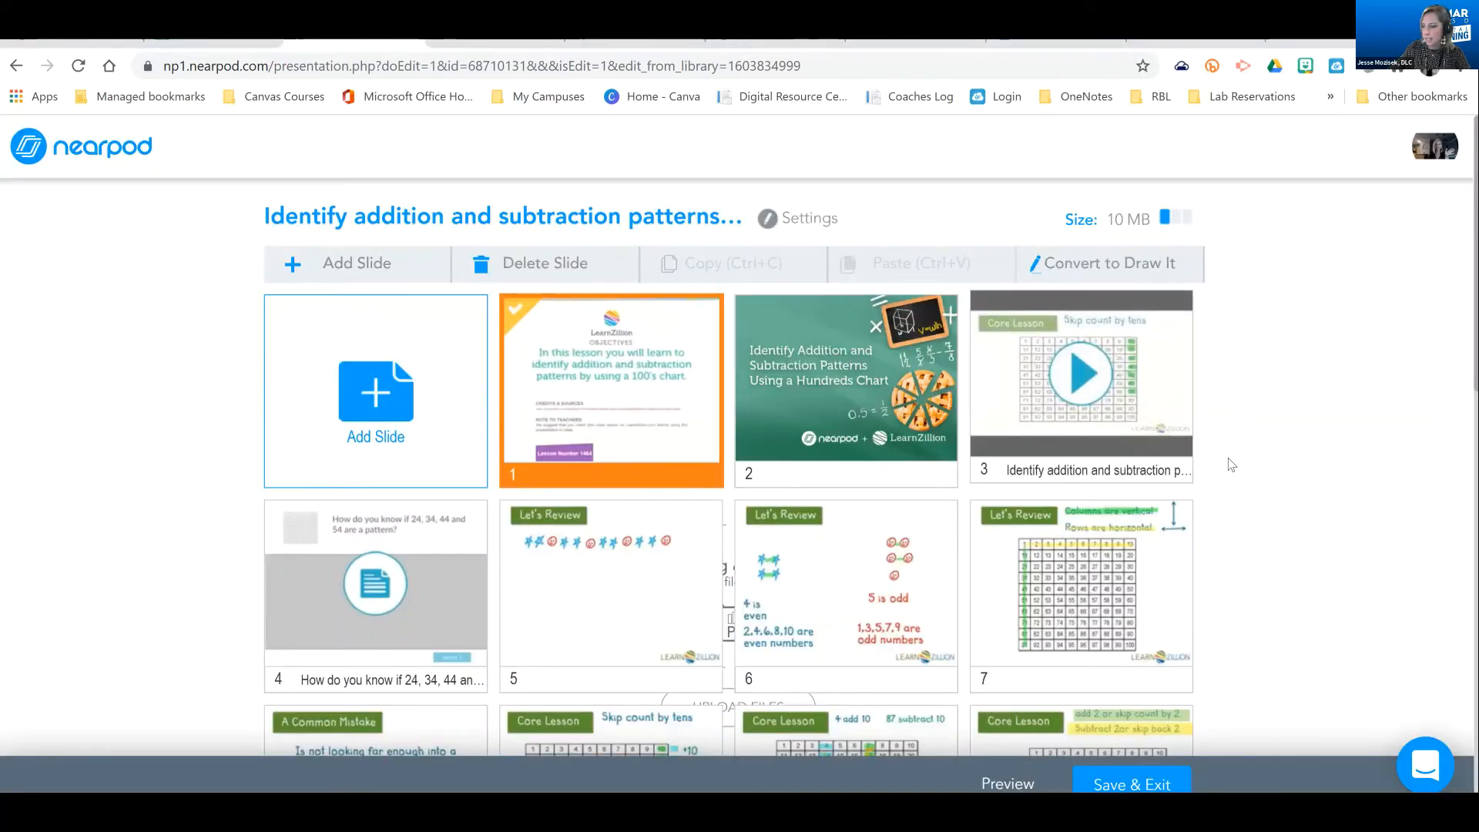
{"action": "scroll", "coordinate": [1233, 466], "scroll_direction": "down", "scroll_amount": 8}
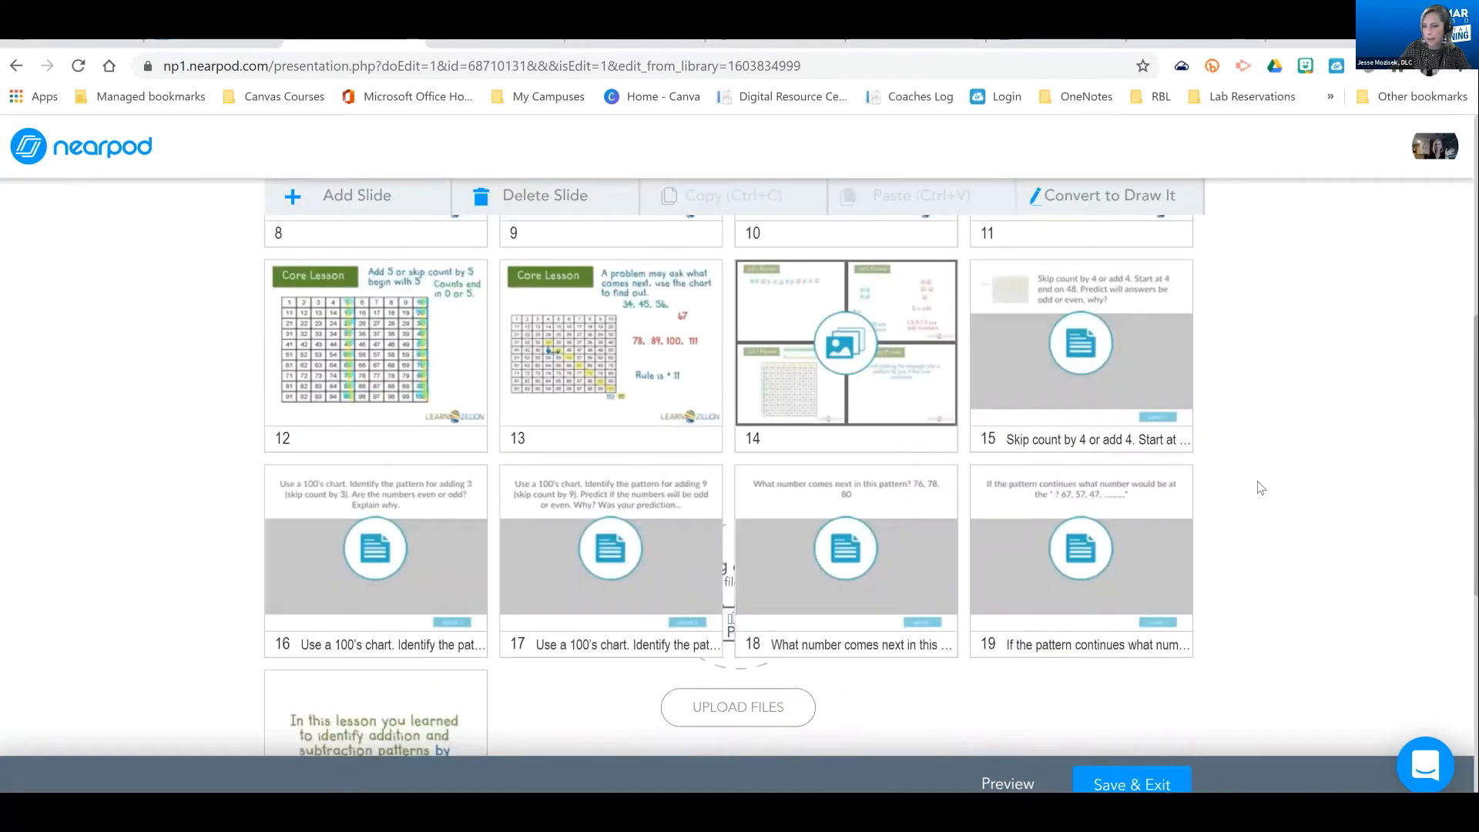
{"action": "scroll", "coordinate": [1261, 488], "scroll_direction": "down", "scroll_amount": 2}
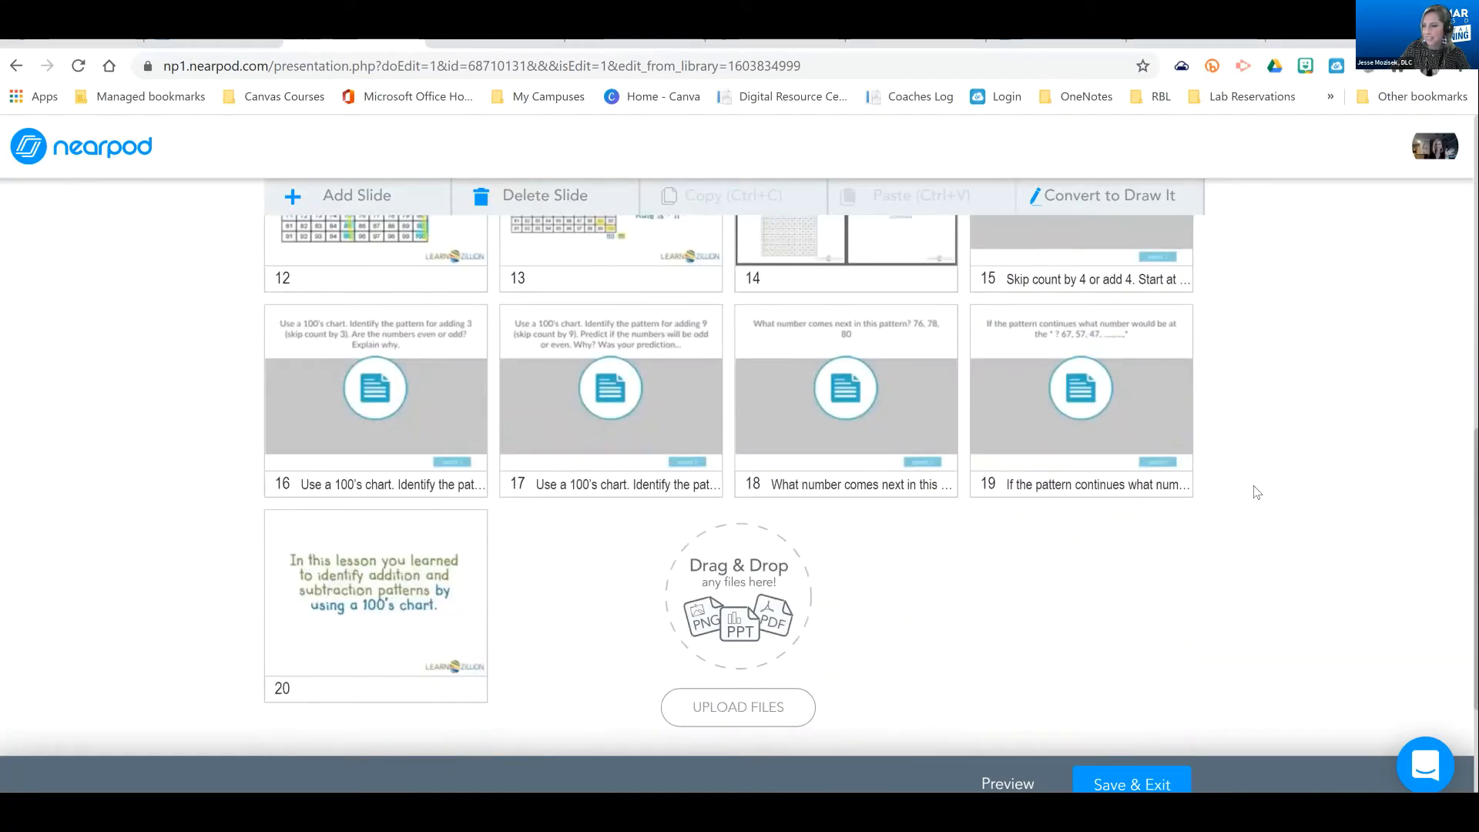
{"action": "scroll", "coordinate": [172, 303], "scroll_direction": "up", "scroll_amount": 3}
{"action": "scroll", "coordinate": [155, 278], "scroll_direction": "up", "scroll_amount": 7}
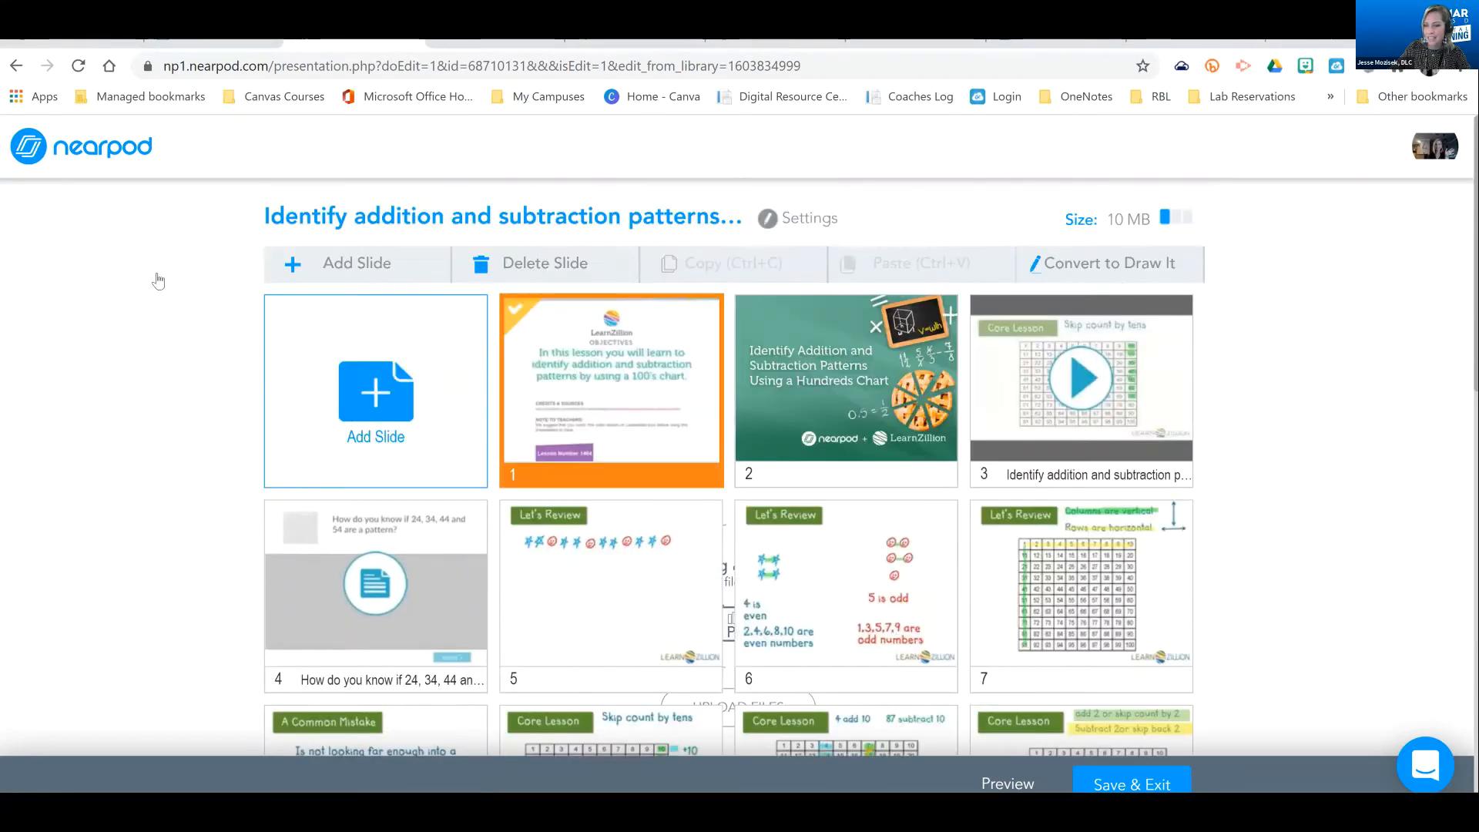
Return to My Library and create a new lesson titled "Tuesdays!"
{"action": "left_click", "coordinate": [91, 153]}
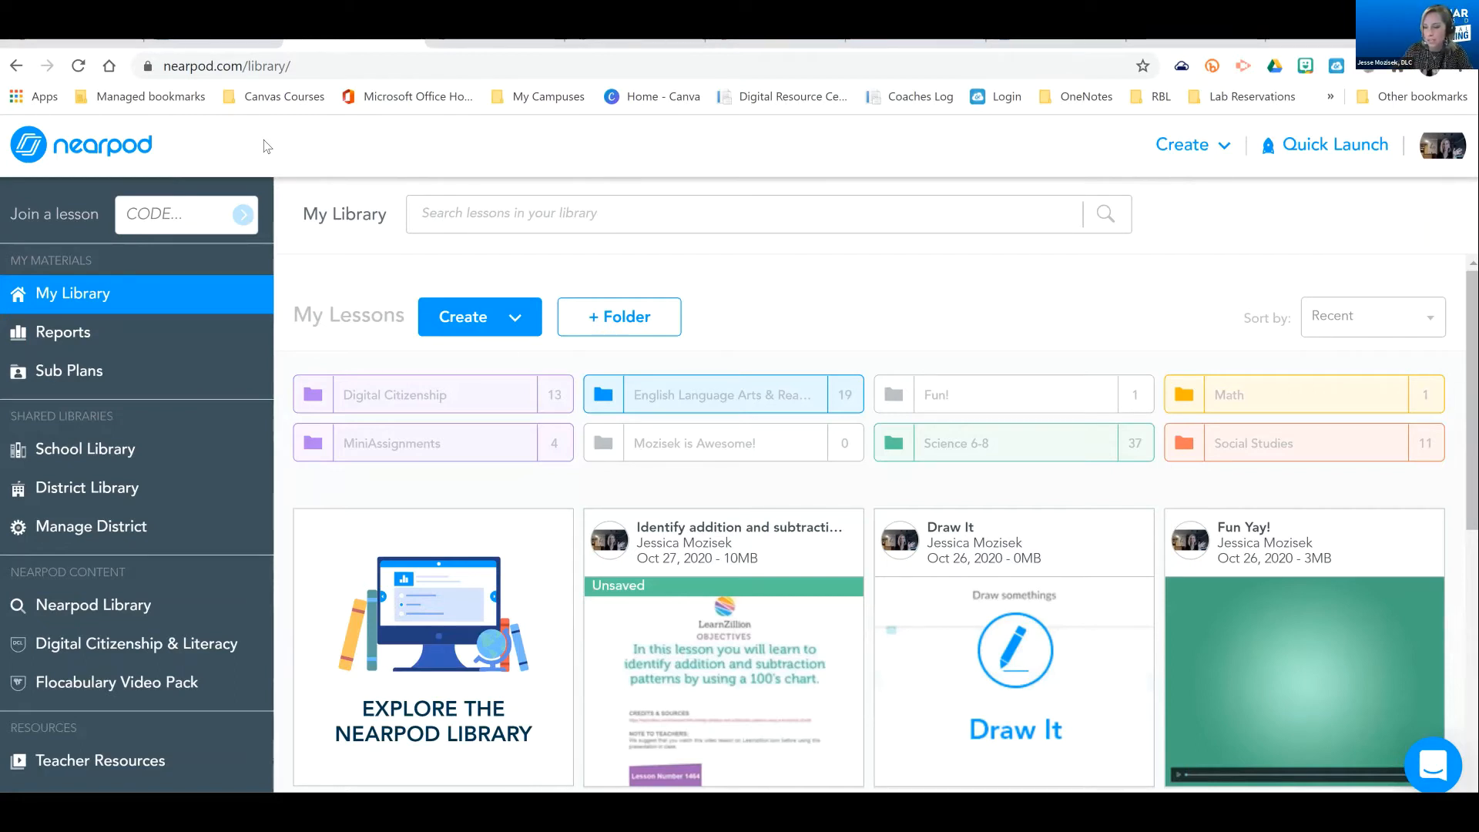
{"action": "left_click", "coordinate": [464, 319]}
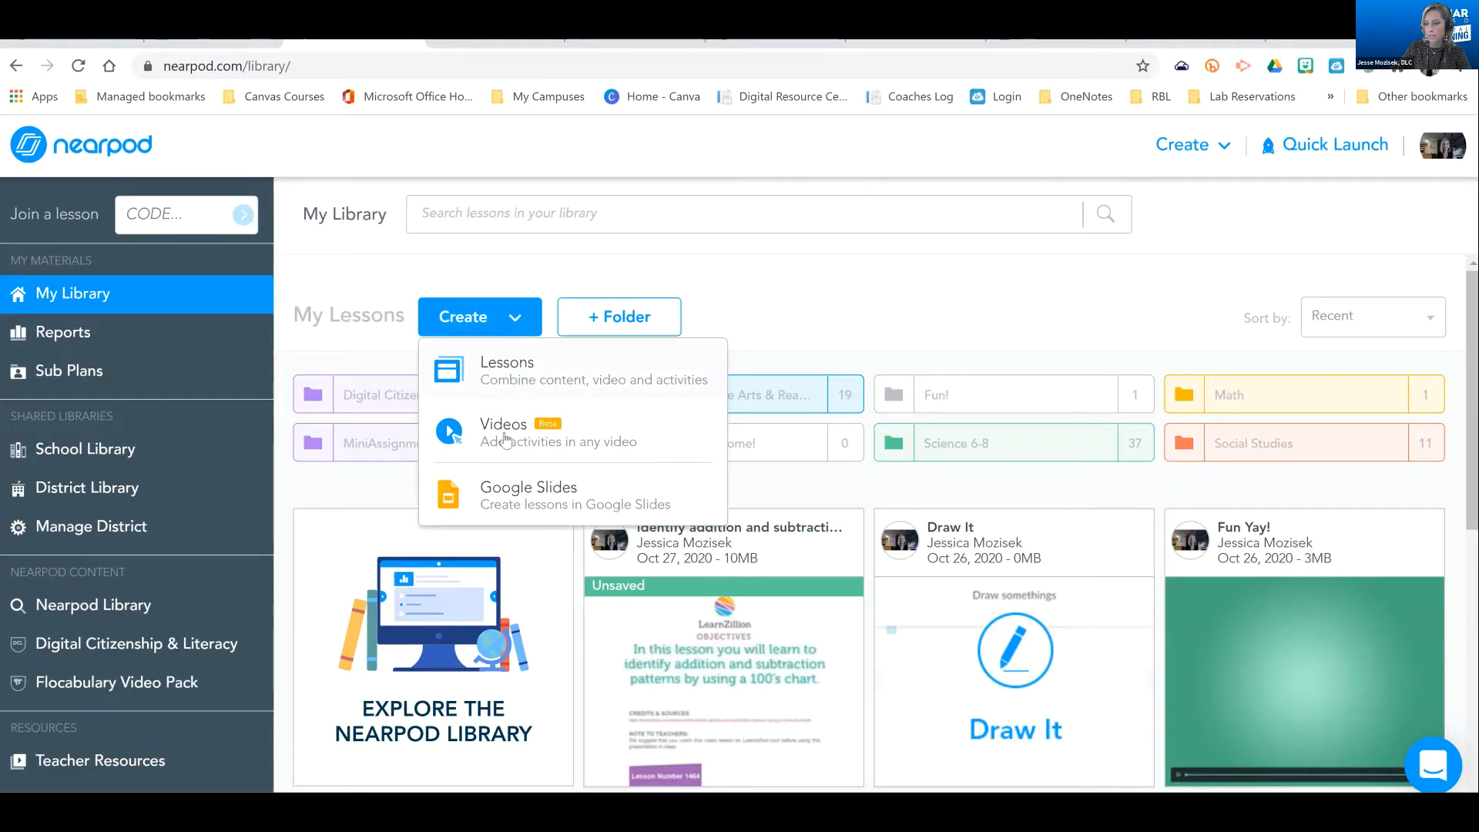
{"action": "left_click", "coordinate": [513, 378]}
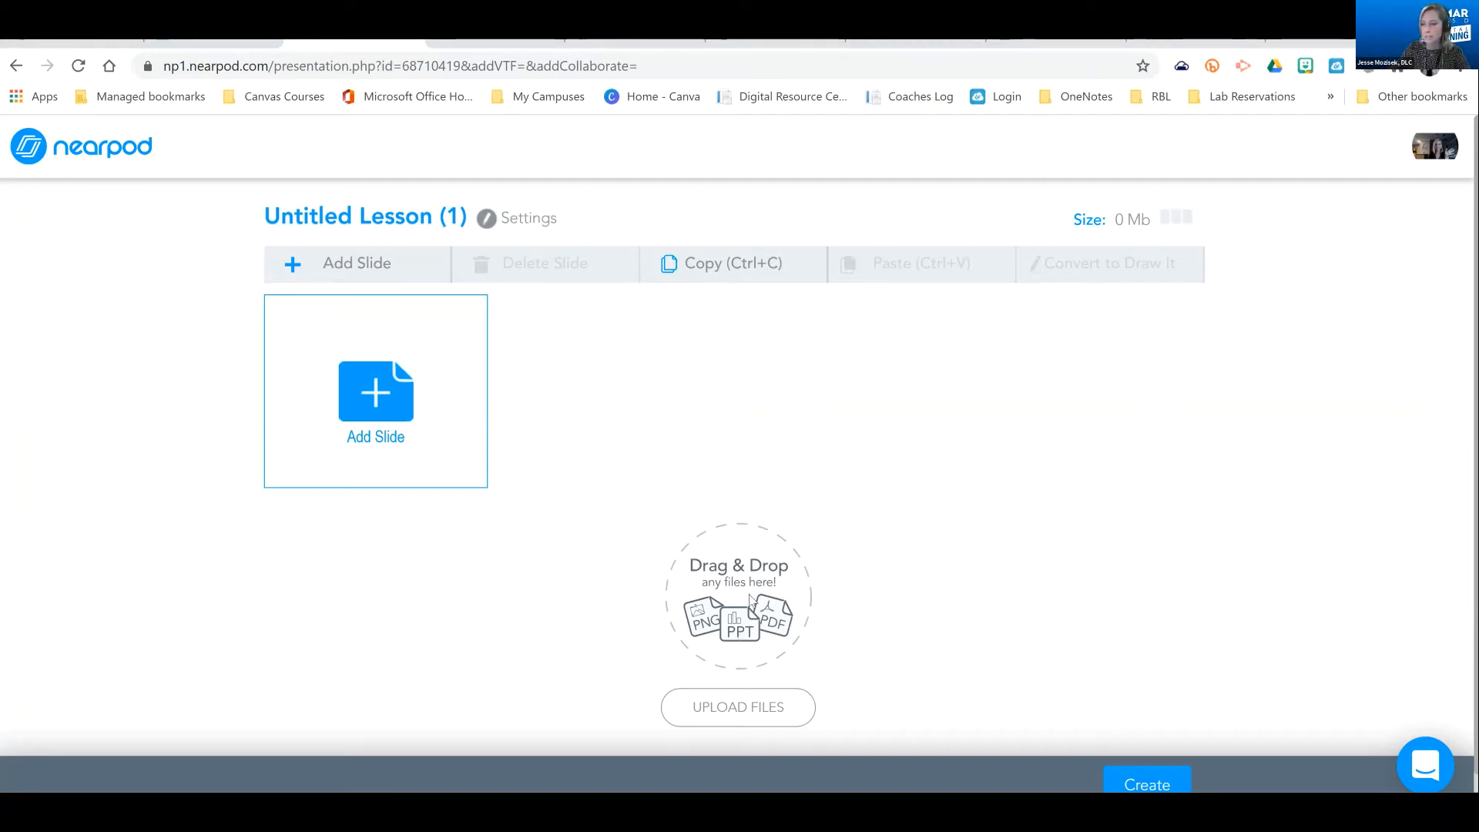
{"action": "left_click", "coordinate": [428, 214]}
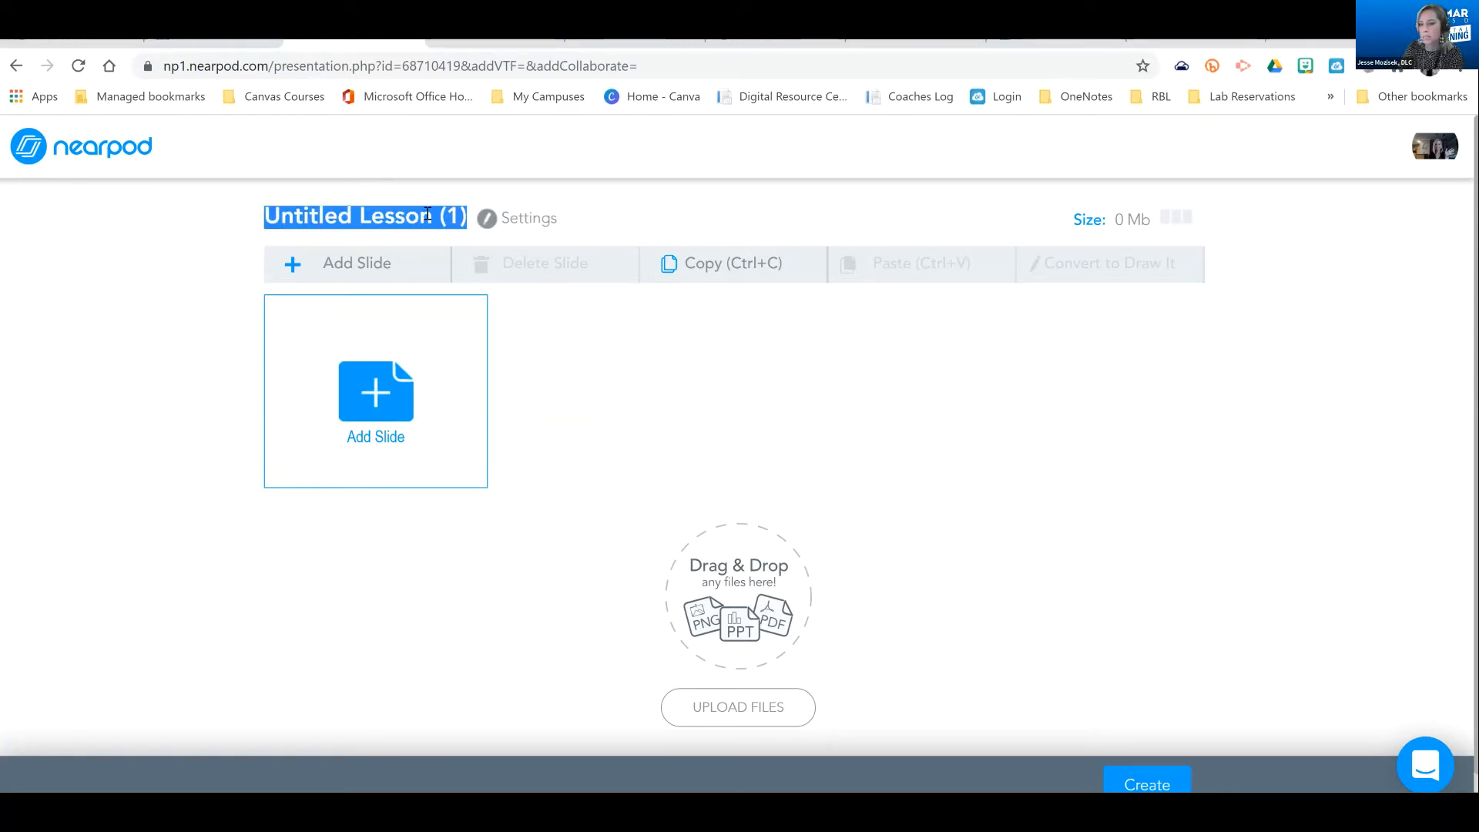
{"action": "type", "text": "Tu"}
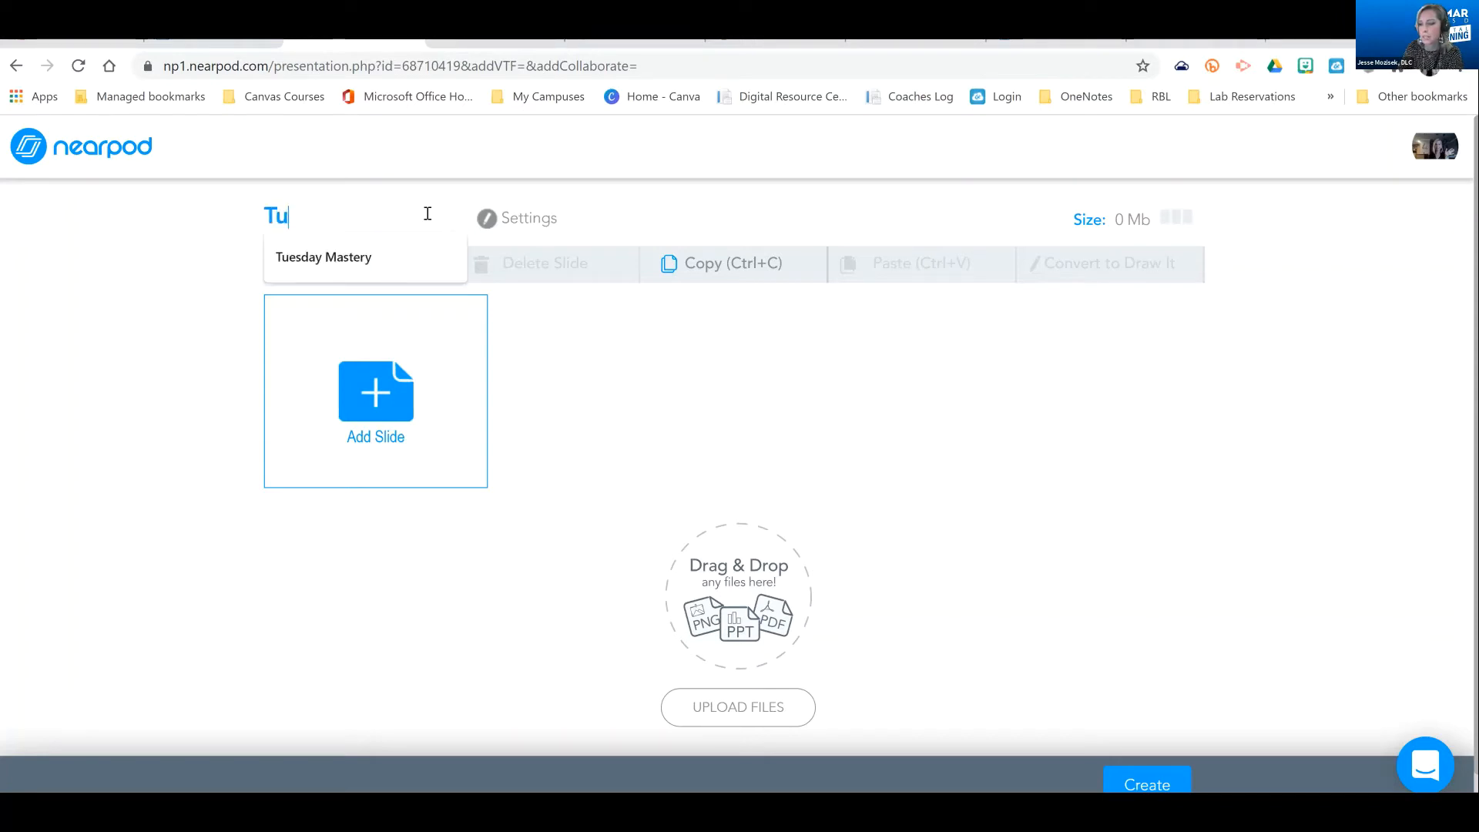
{"action": "type", "text": "esdays!"}
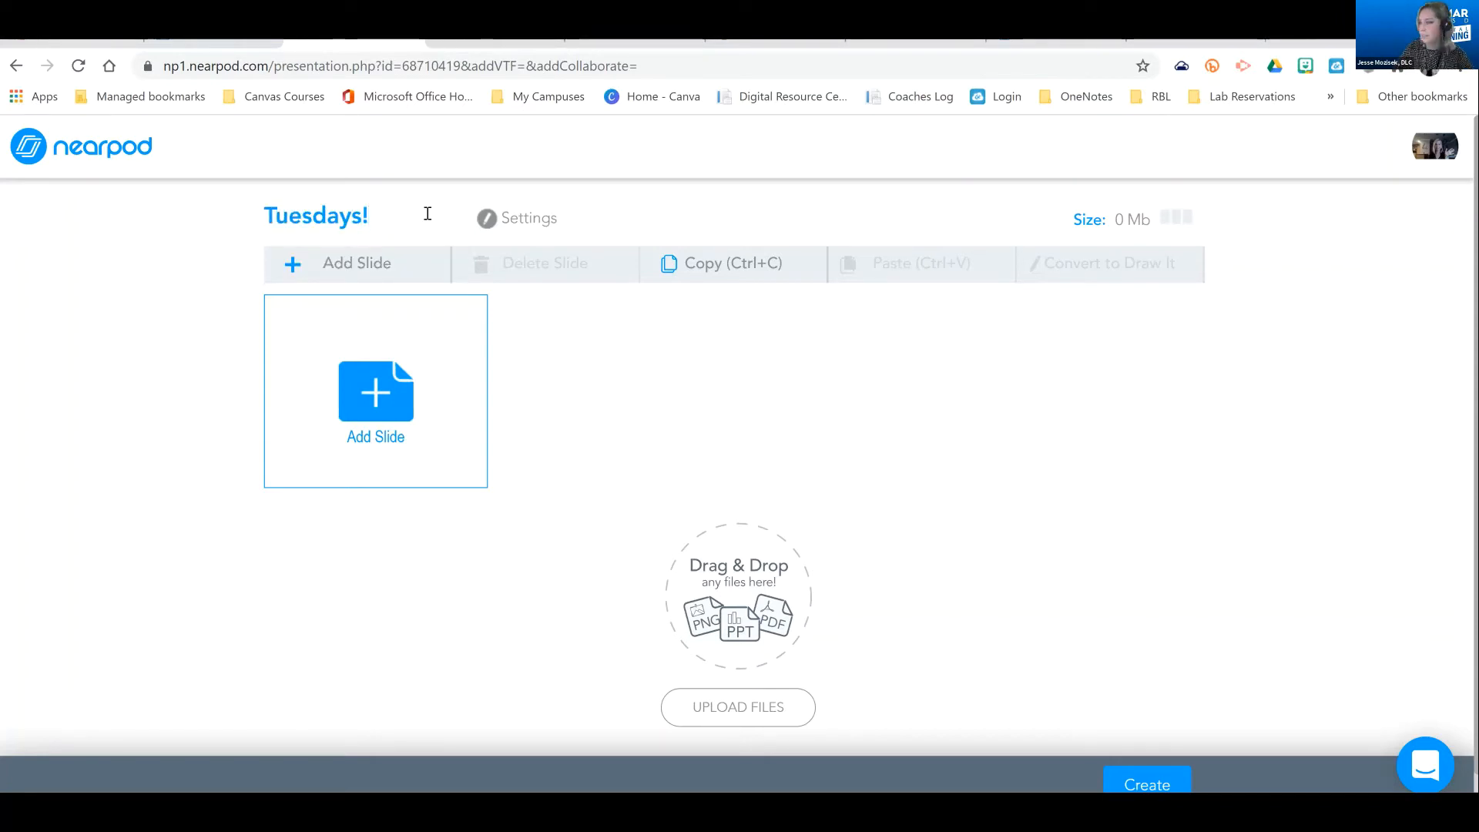
Look over the content and activity types that can be added as a slide to the lesson
{"action": "left_click", "coordinate": [369, 397]}
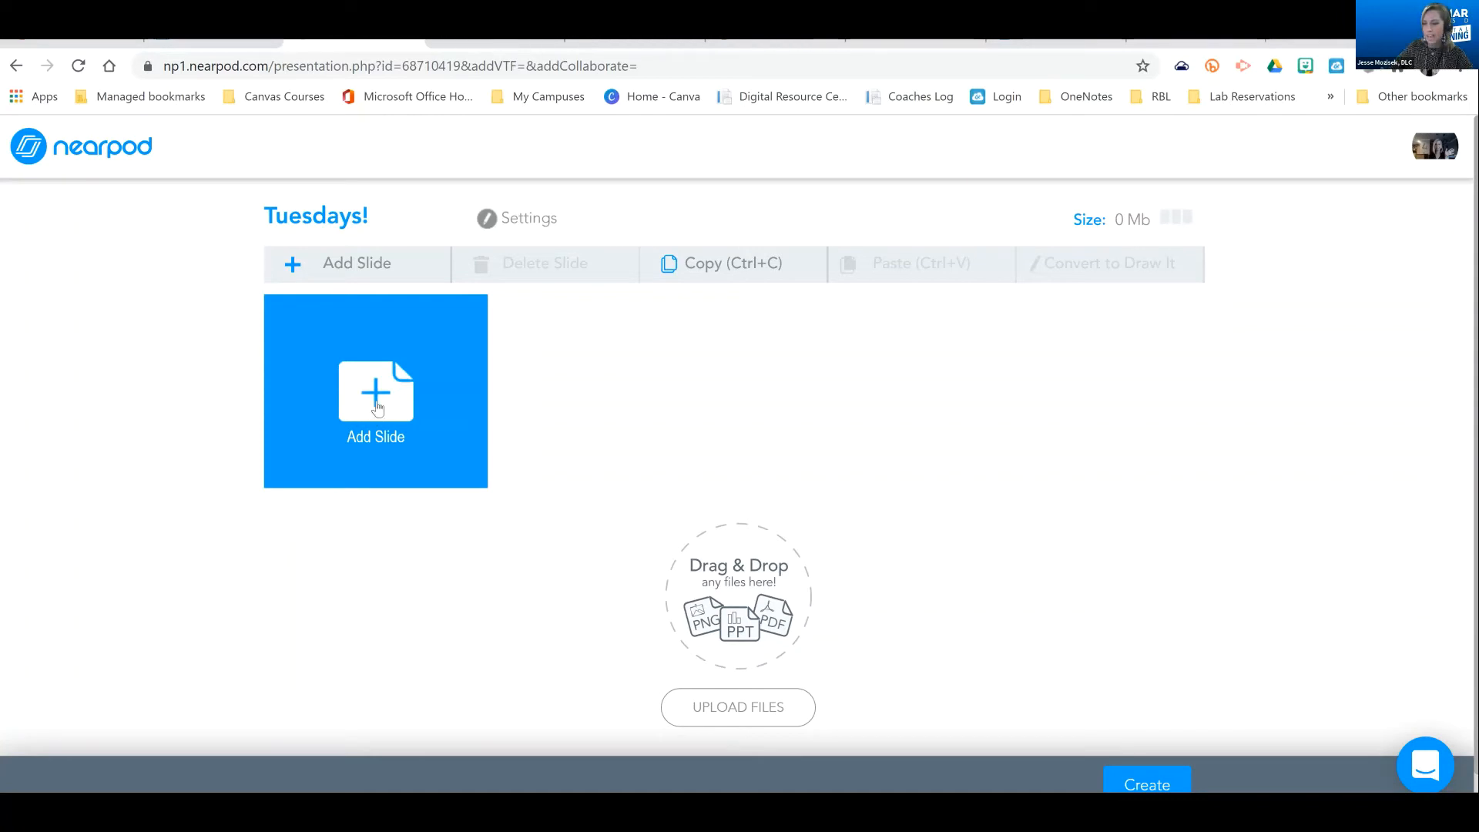
{"action": "left_click", "coordinate": [378, 409]}
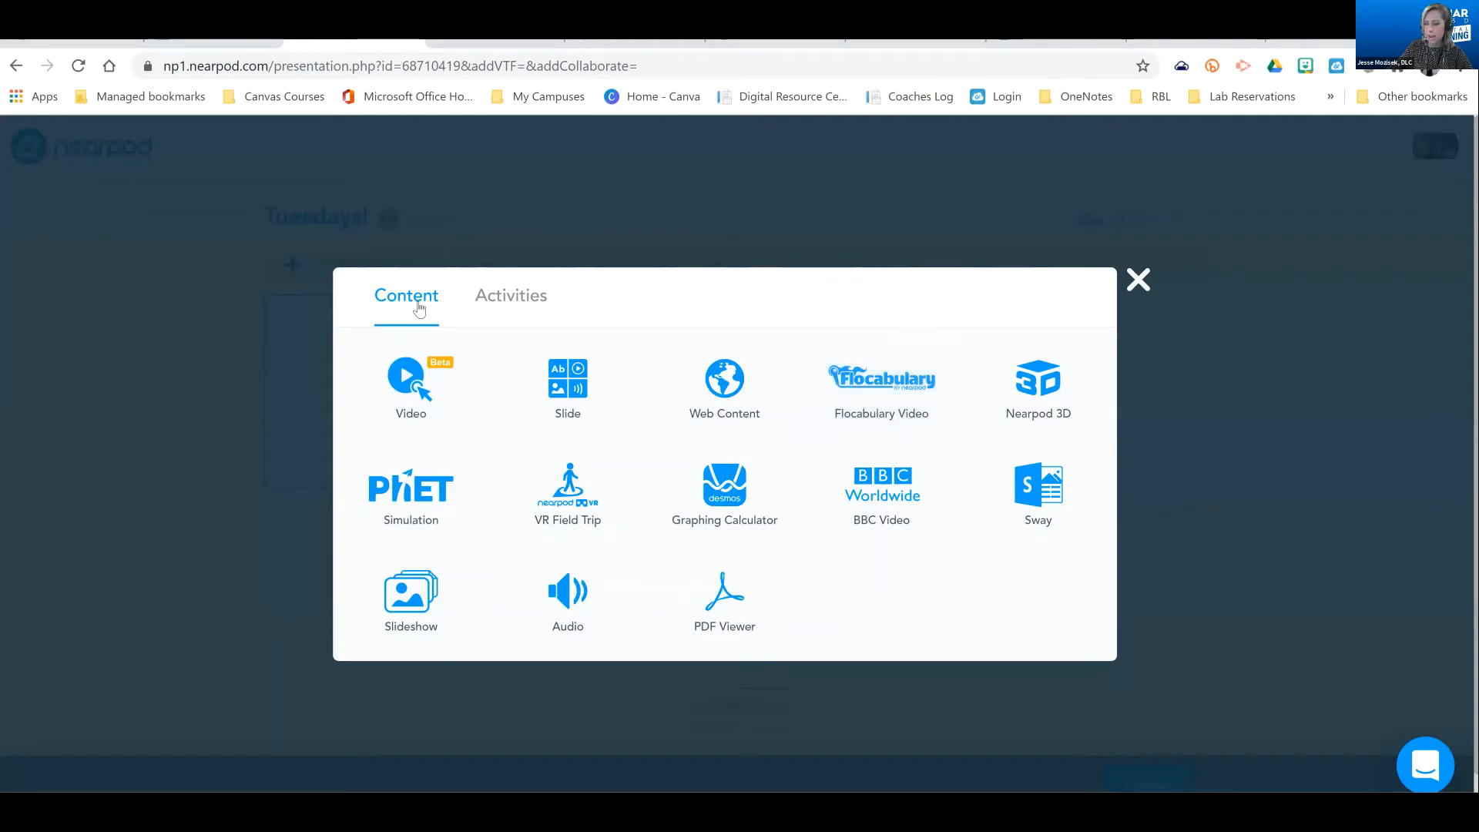
{"action": "left_click", "coordinate": [515, 301]}
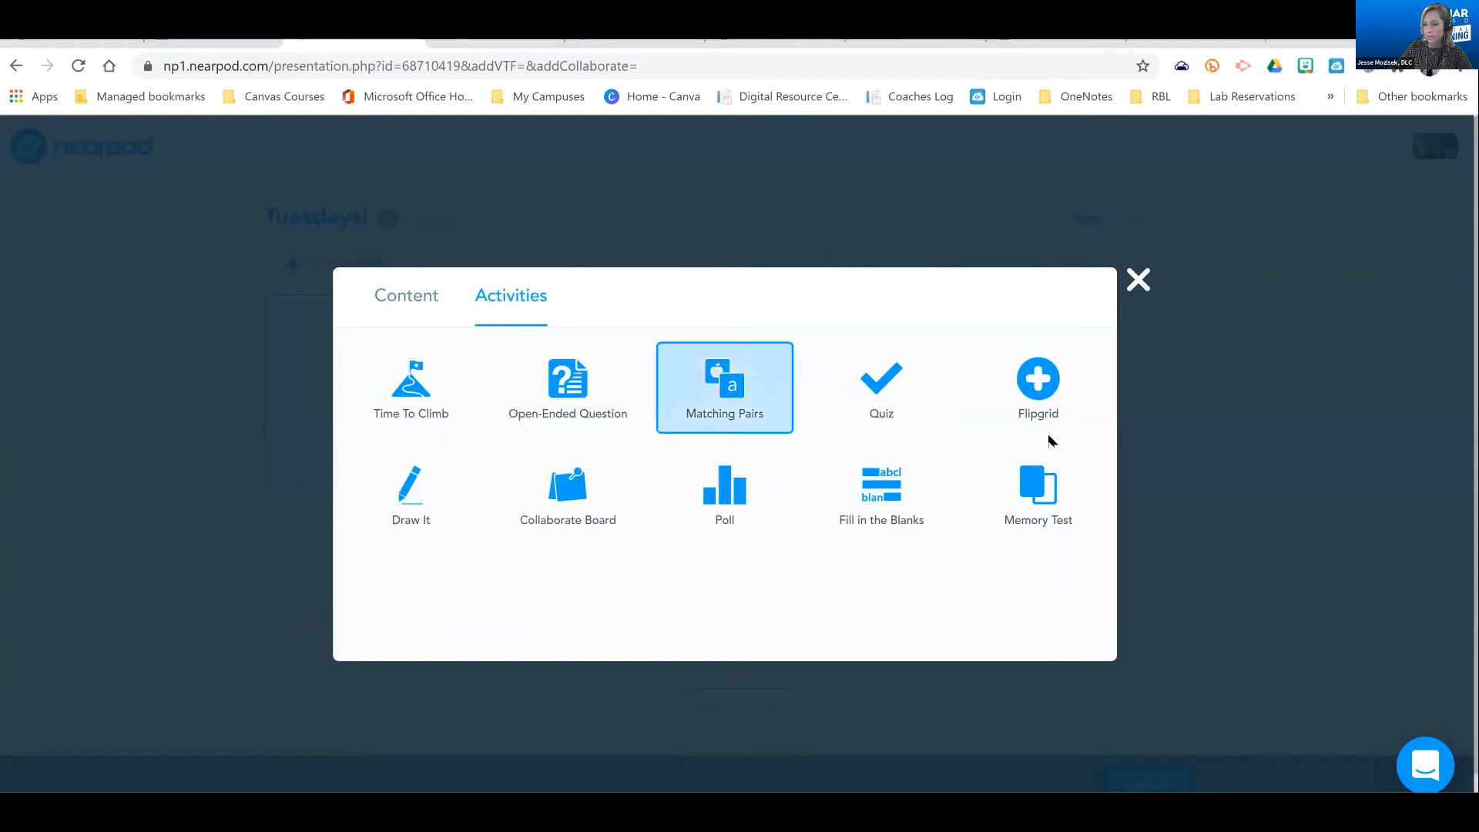
{"action": "left_click", "coordinate": [423, 308]}
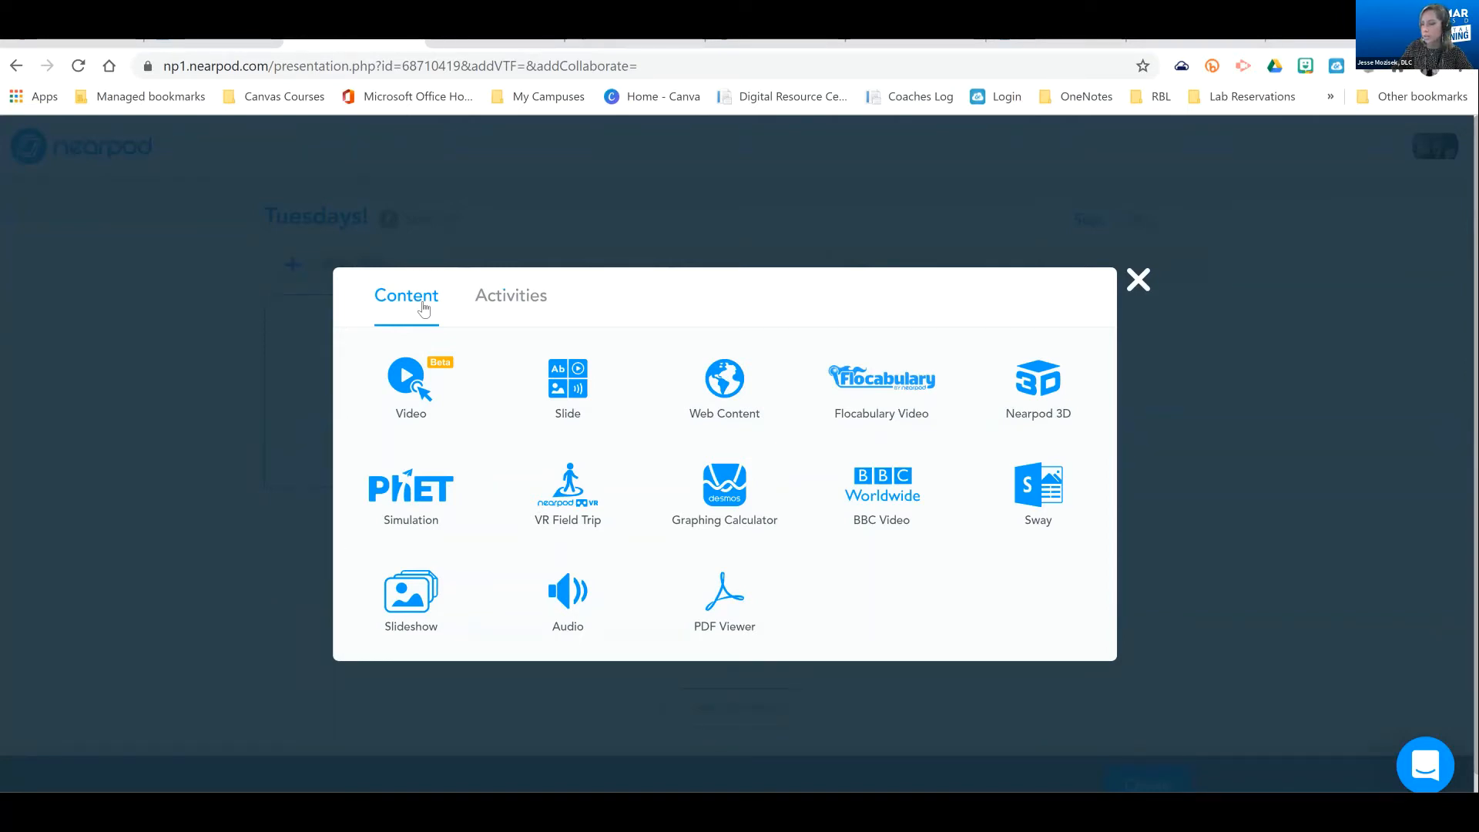
Choose video as the slide content and look over the available video sources, including YouTube, My Videos and uploading
{"action": "left_click", "coordinate": [420, 408]}
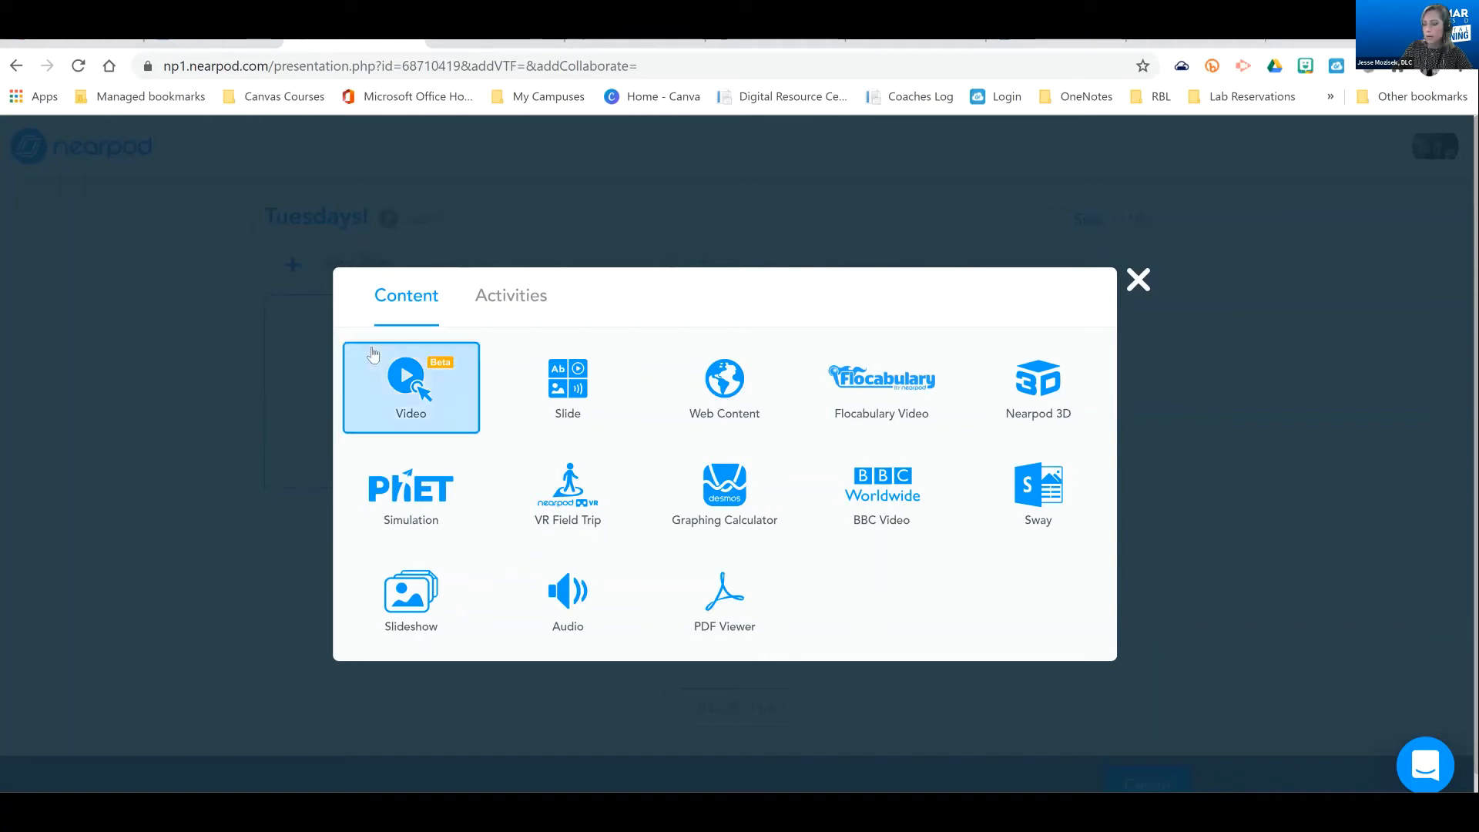
{"action": "left_click", "coordinate": [415, 394]}
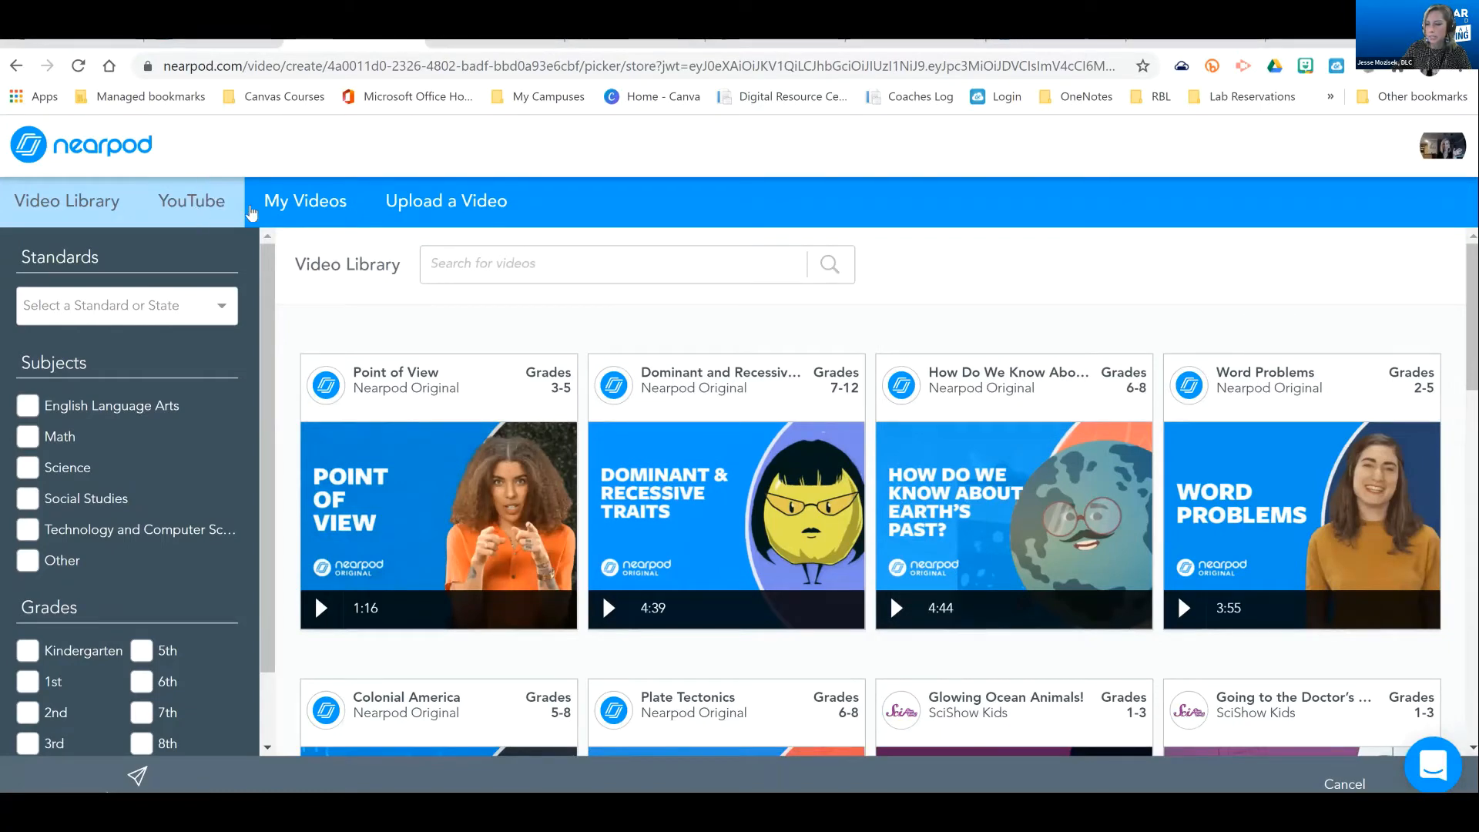
{"action": "left_click", "coordinate": [229, 217]}
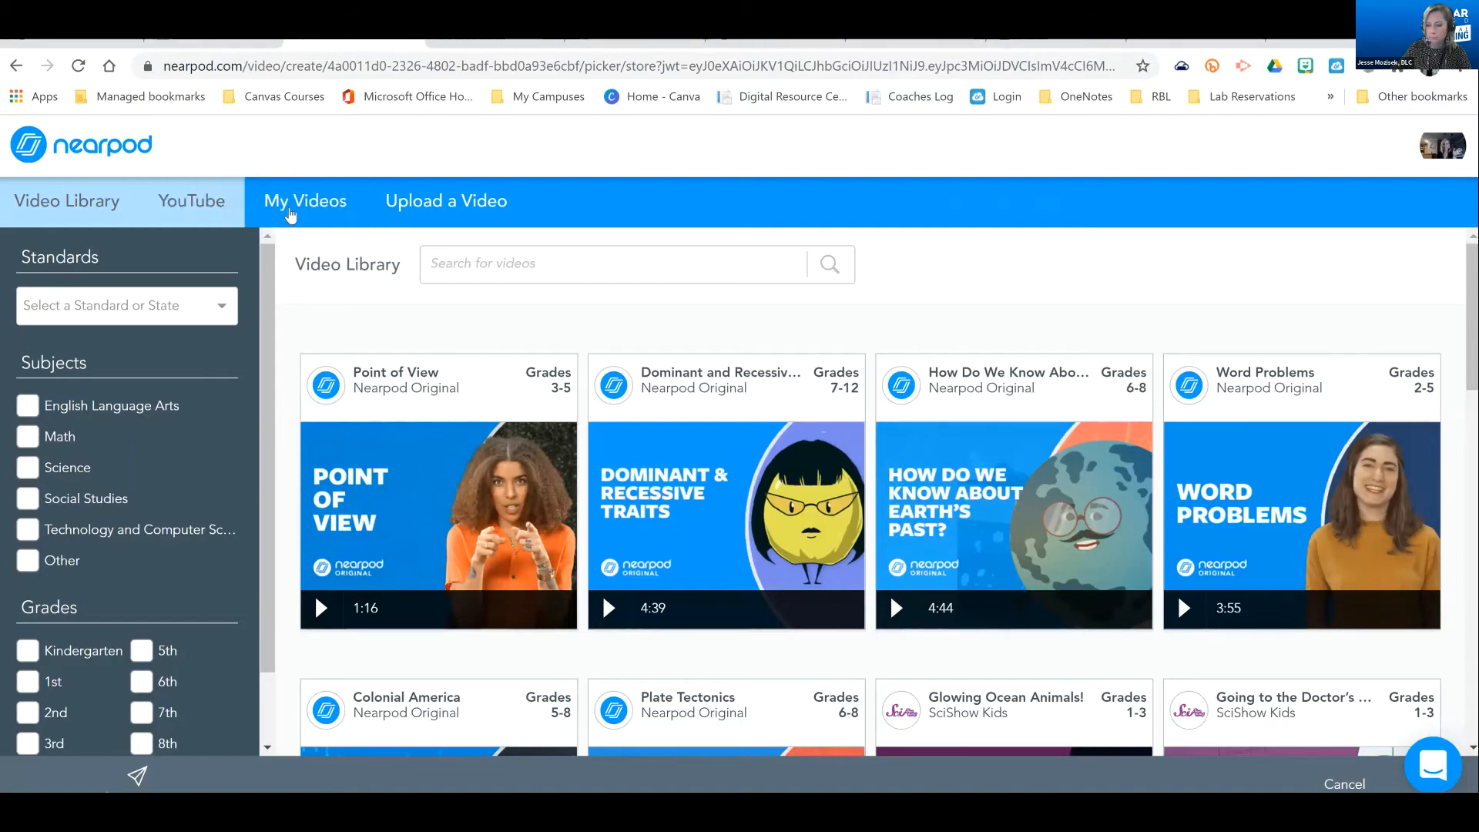
{"action": "left_click", "coordinate": [325, 196]}
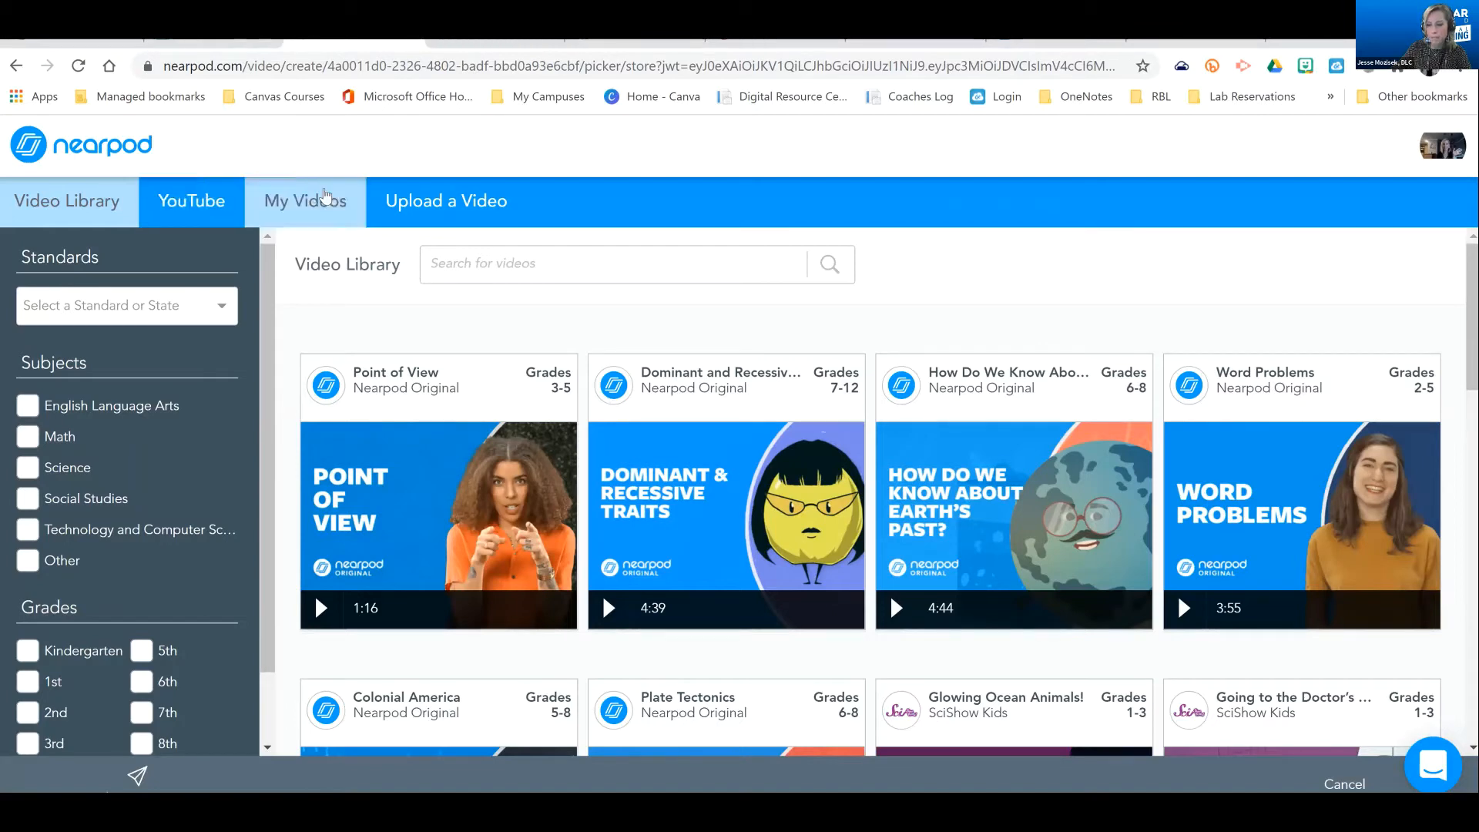
{"action": "left_click", "coordinate": [409, 215]}
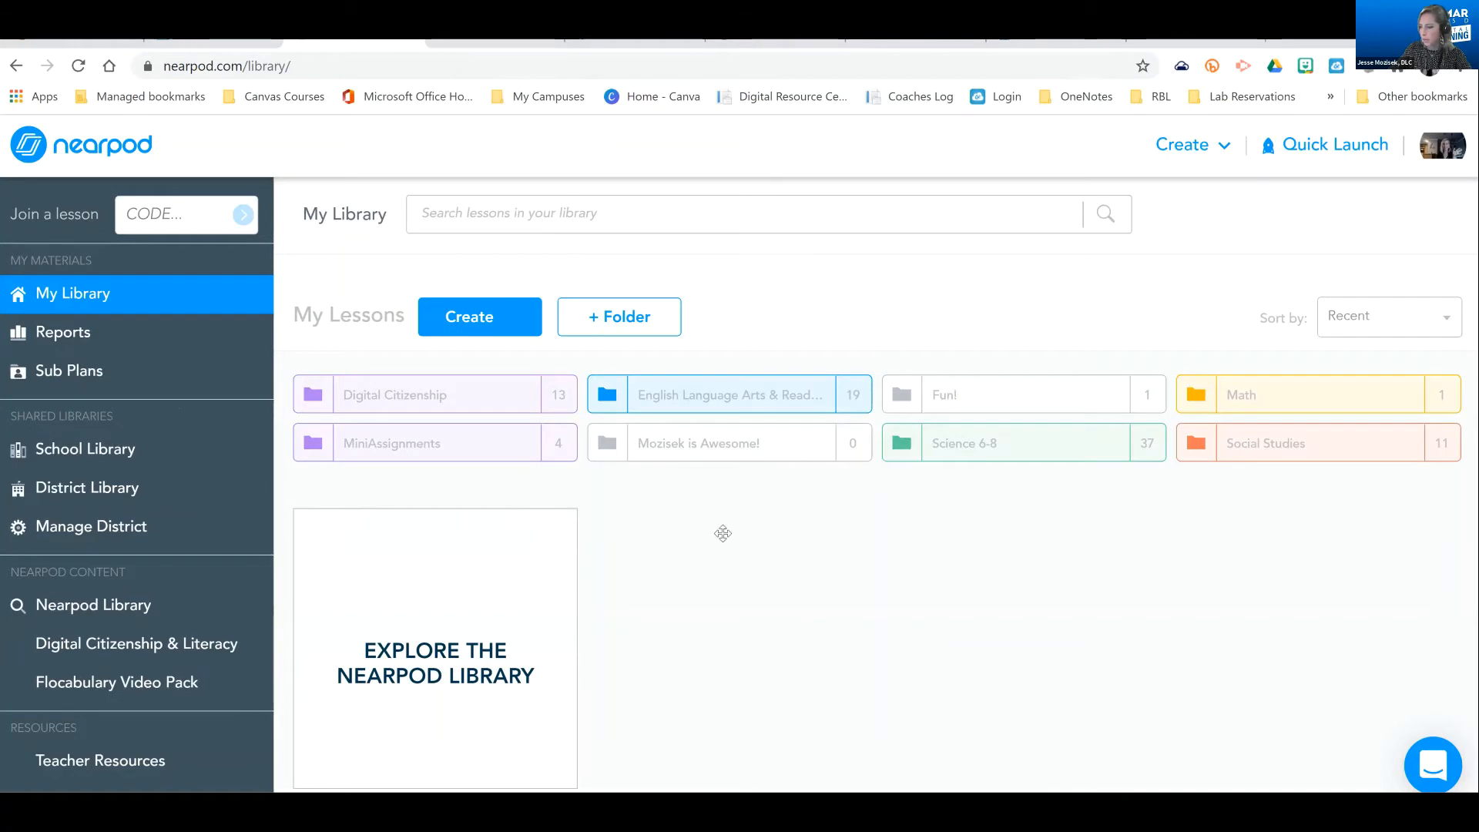
Find the unsaved "Tuesdays!" lesson in My Library and reopen it for editing
{"action": "mouse_move", "coordinate": [707, 510]}
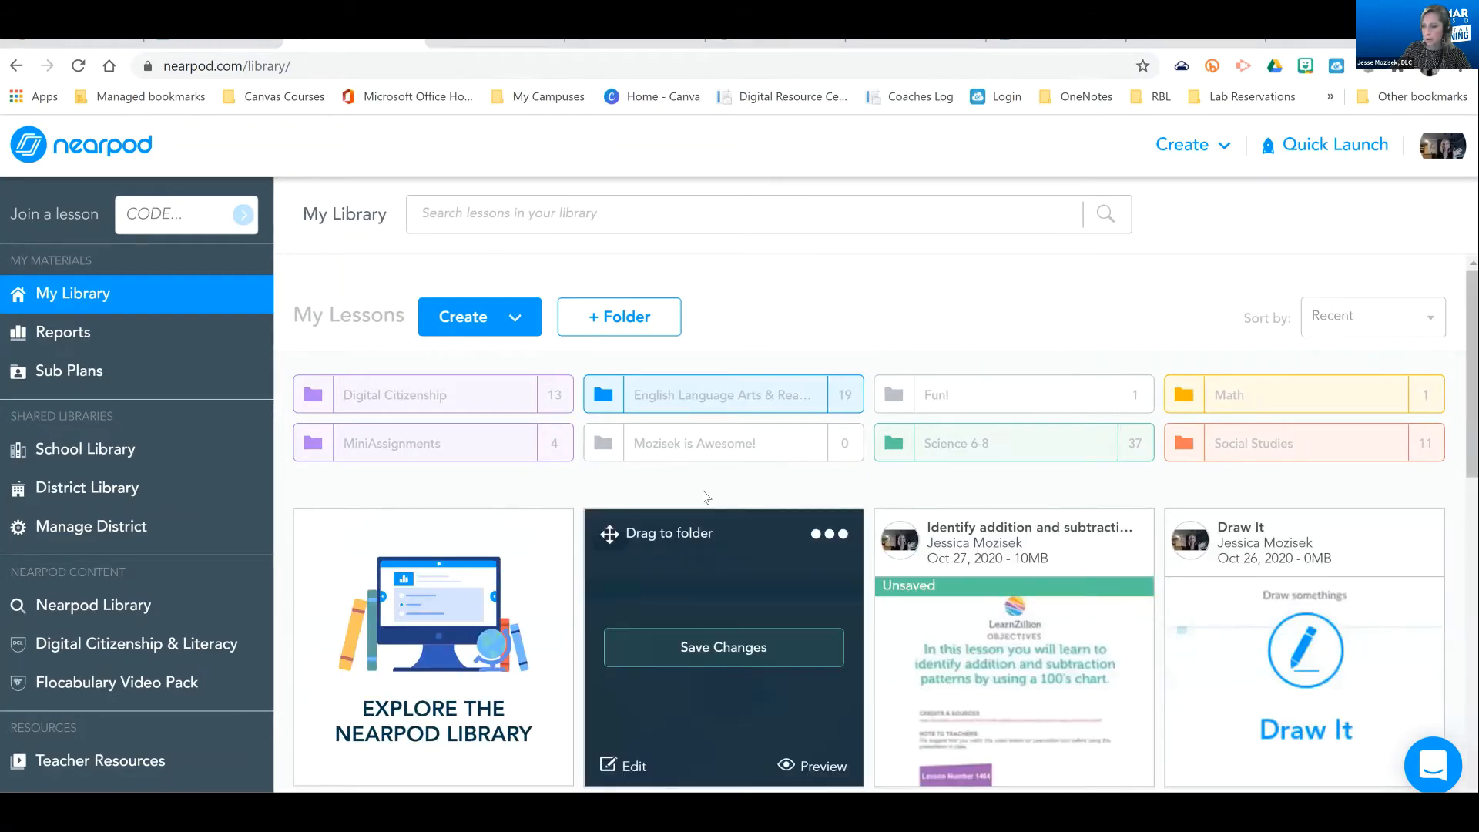
{"action": "scroll", "coordinate": [758, 603], "scroll_direction": "down", "scroll_amount": 2}
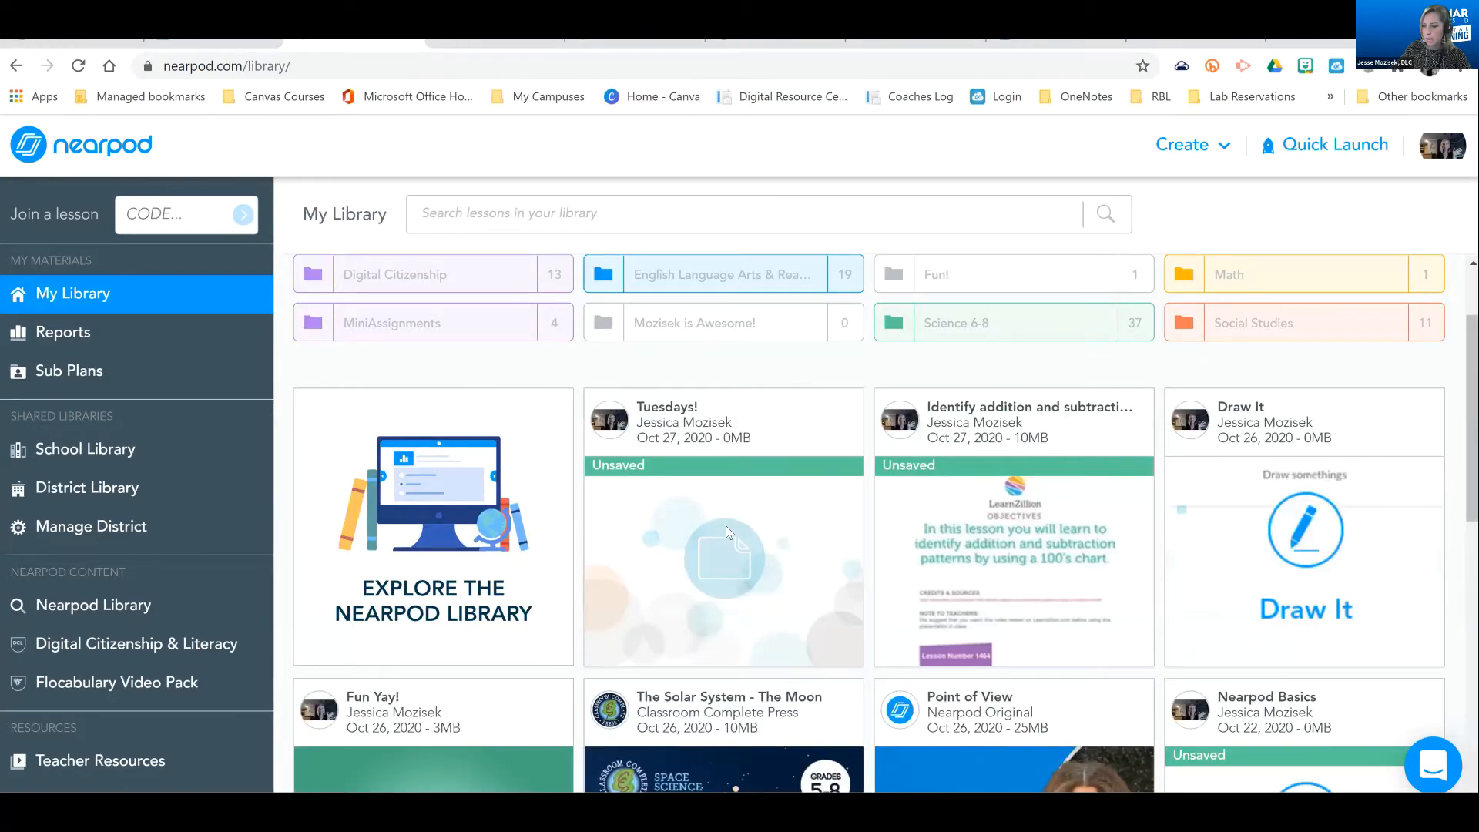
{"action": "scroll", "coordinate": [624, 582], "scroll_direction": "down", "scroll_amount": 1}
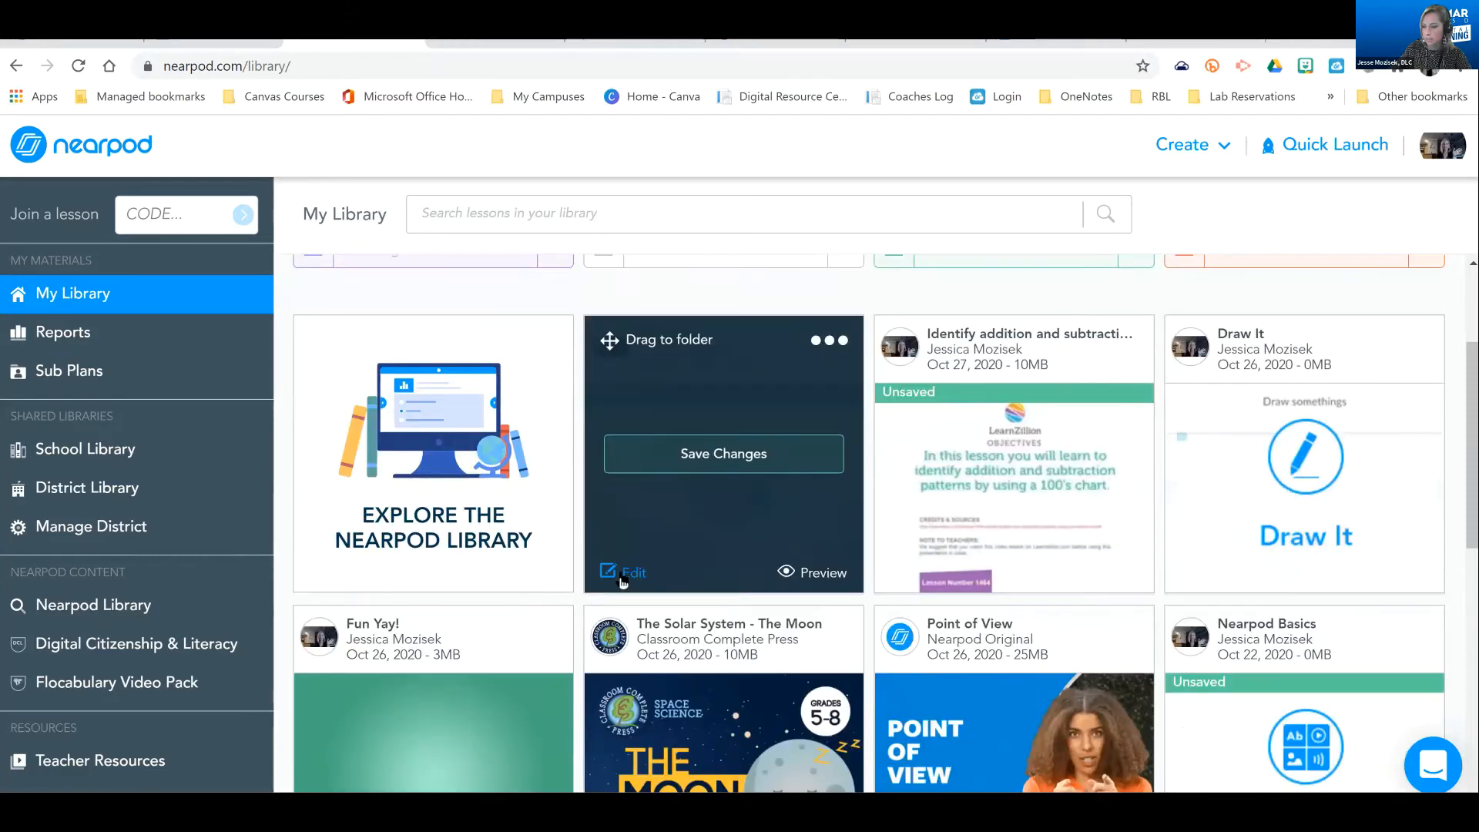
{"action": "left_click", "coordinate": [624, 578]}
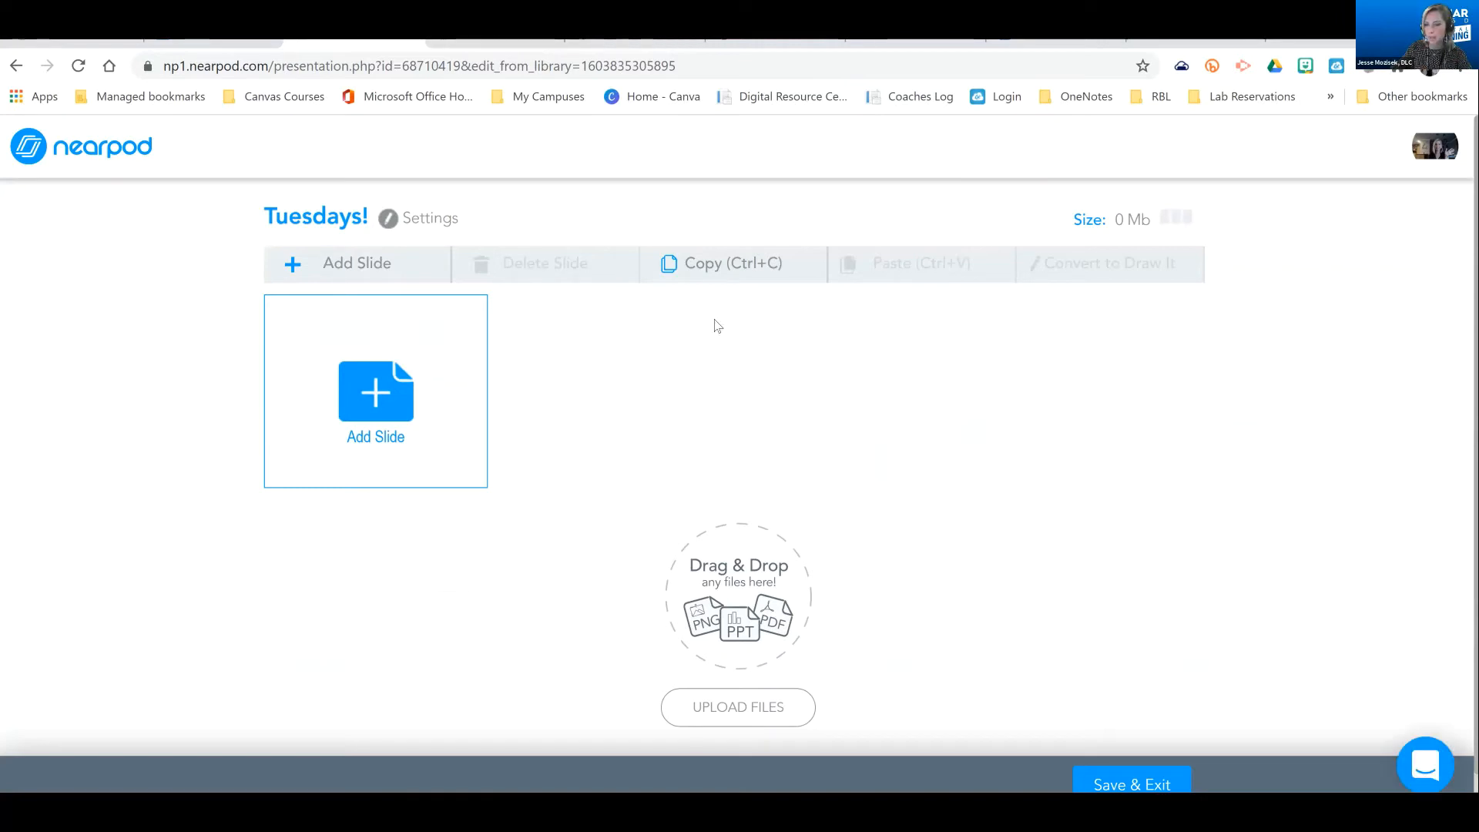
Add a content slide to the "Tuesdays!" lesson, browse the slide themes, and save the slide blank
{"action": "left_click", "coordinate": [378, 391]}
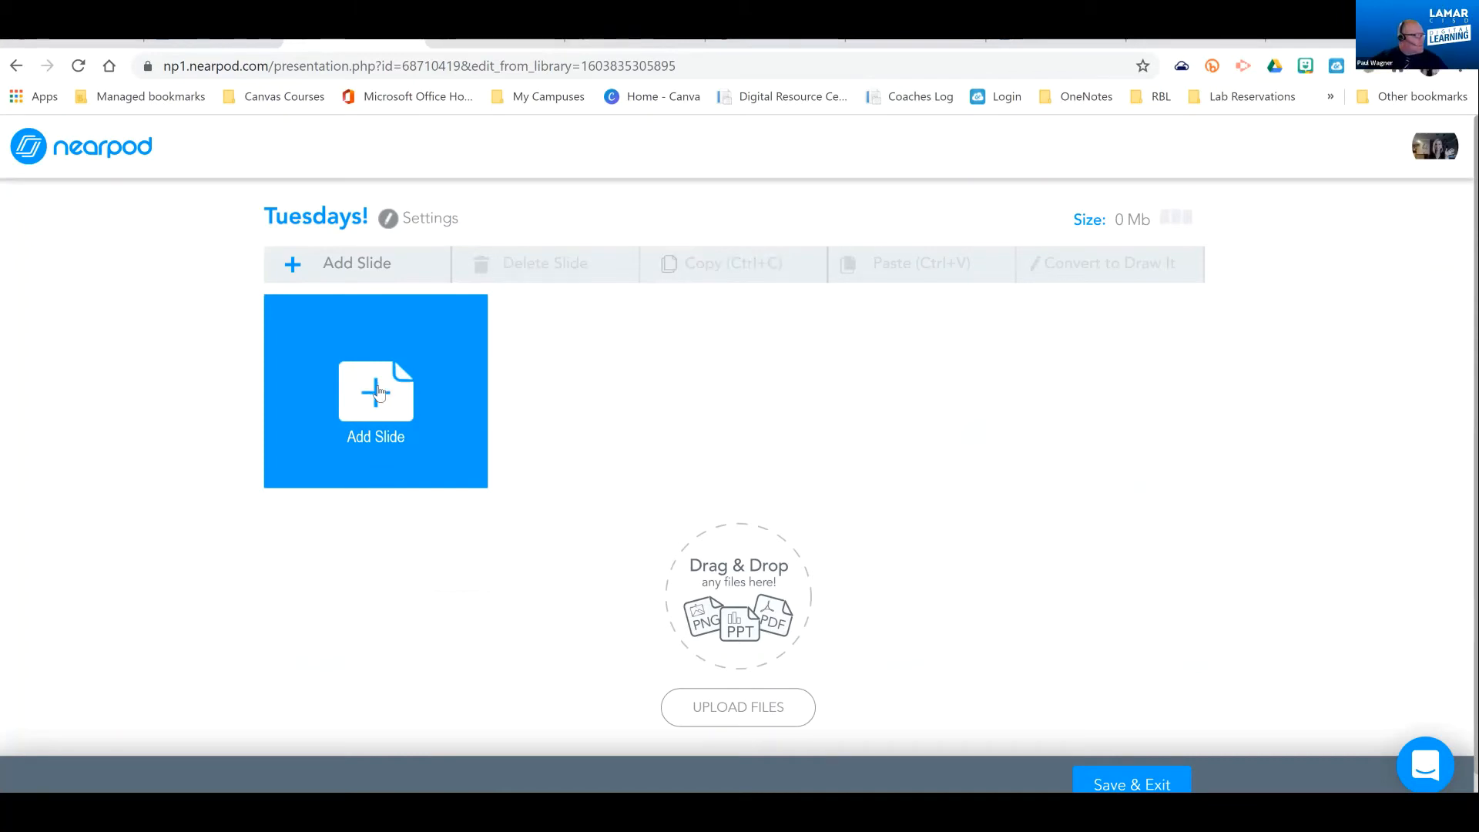
{"action": "left_click", "coordinate": [379, 391]}
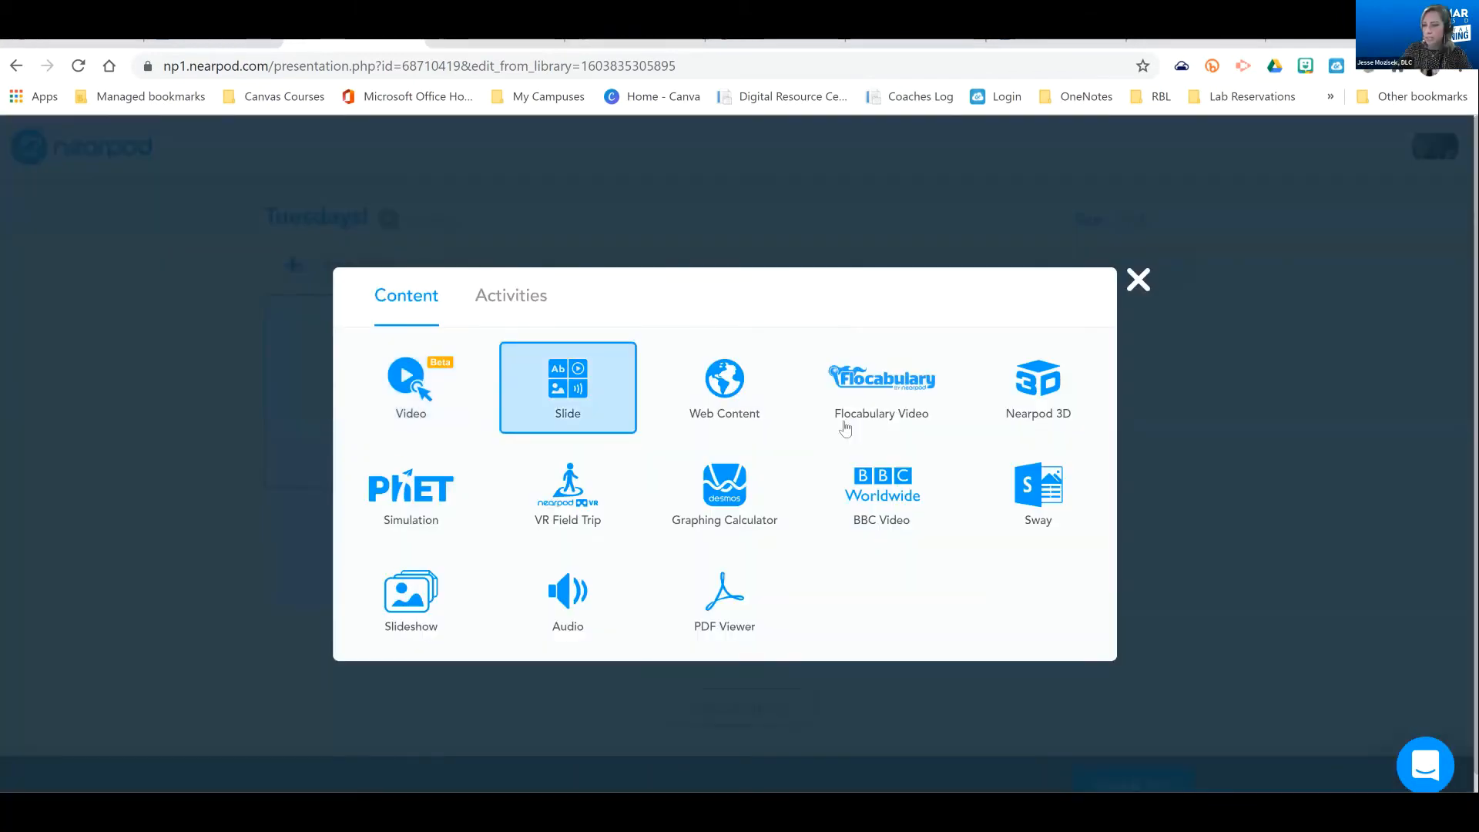
{"action": "left_click", "coordinate": [574, 400]}
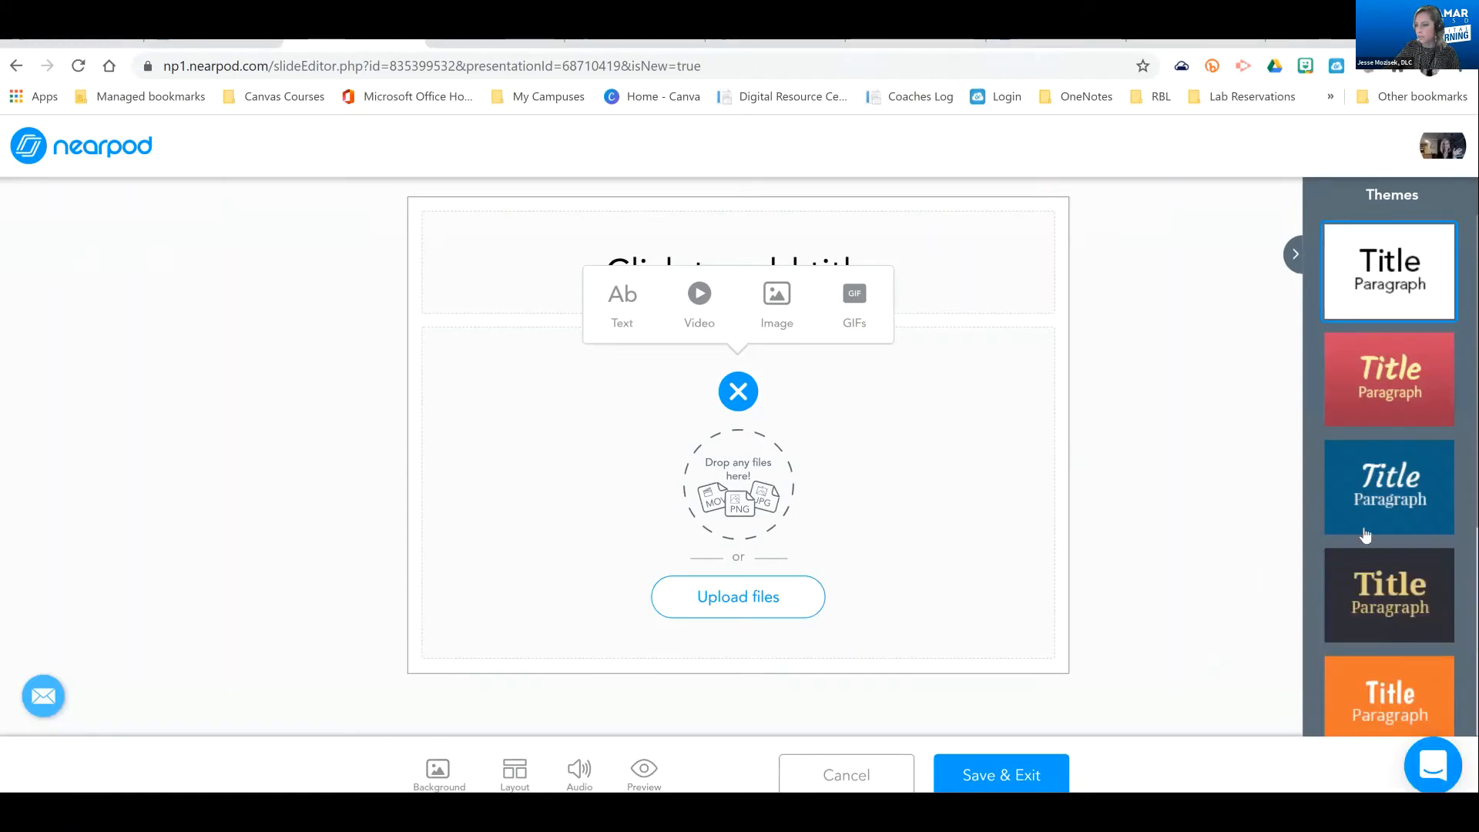
{"action": "scroll", "coordinate": [1365, 532], "scroll_direction": "down", "scroll_amount": 3}
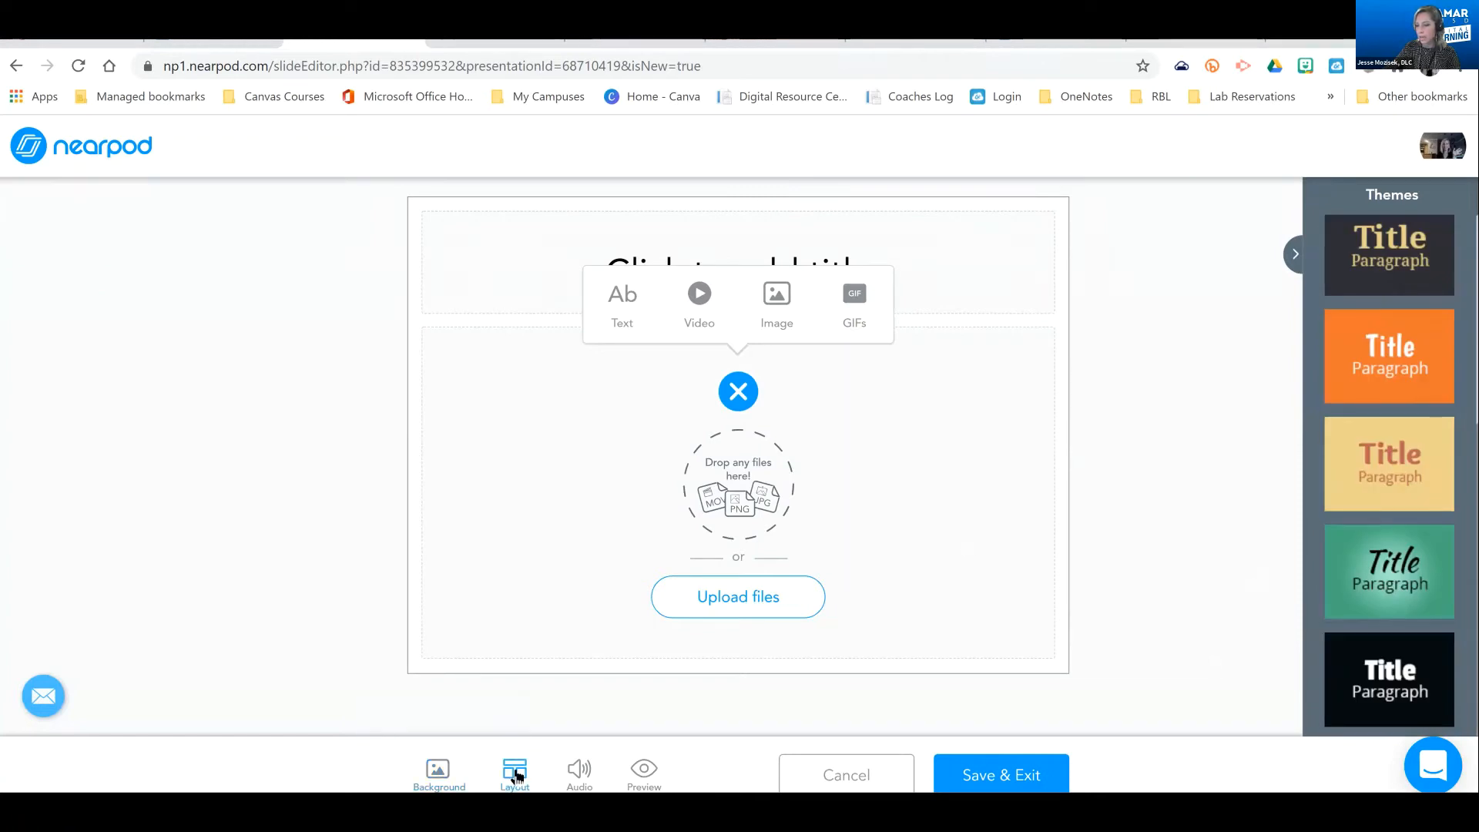
{"action": "left_click", "coordinate": [987, 776]}
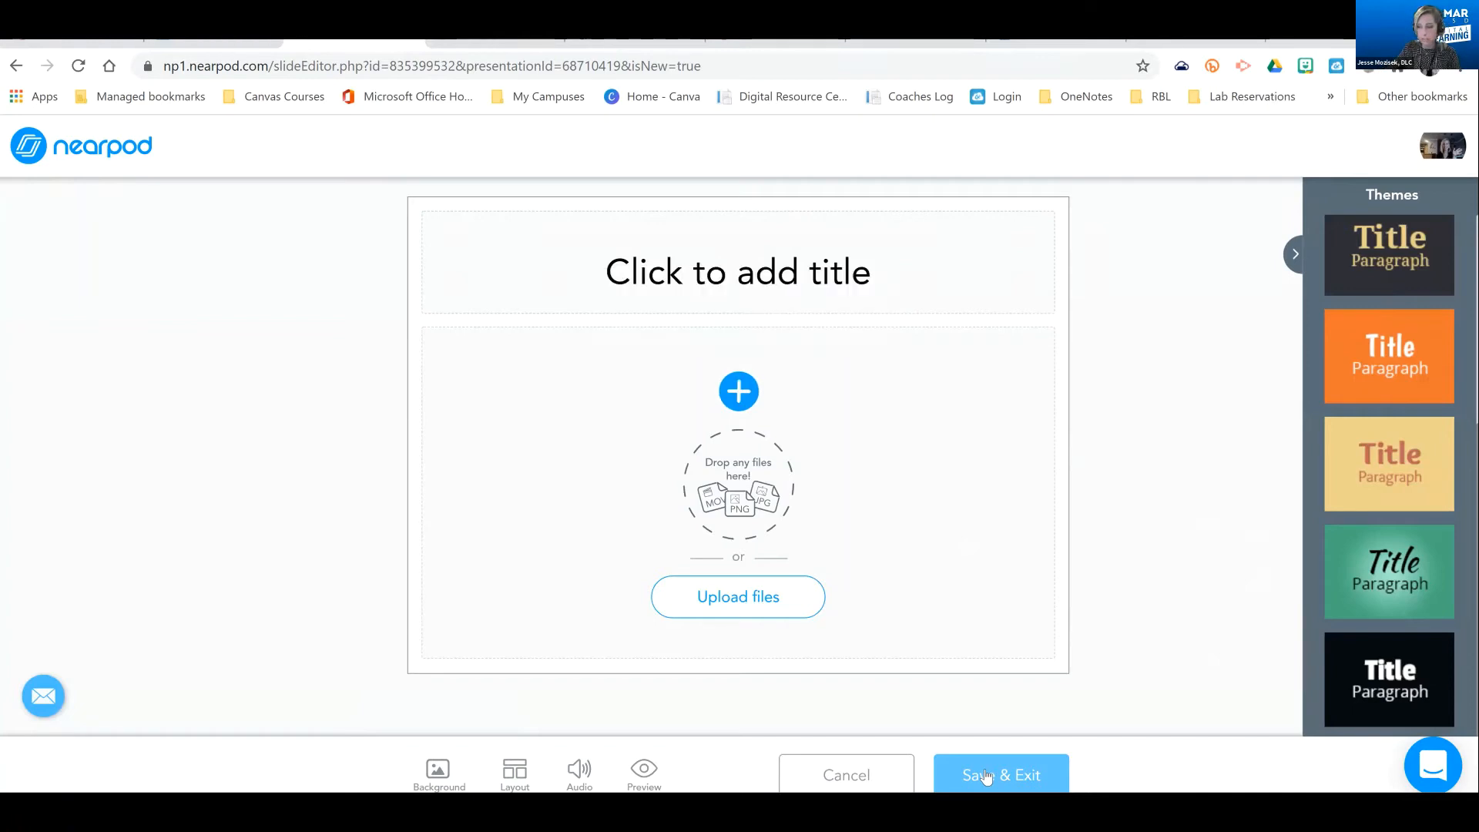
{"action": "left_click", "coordinate": [985, 770]}
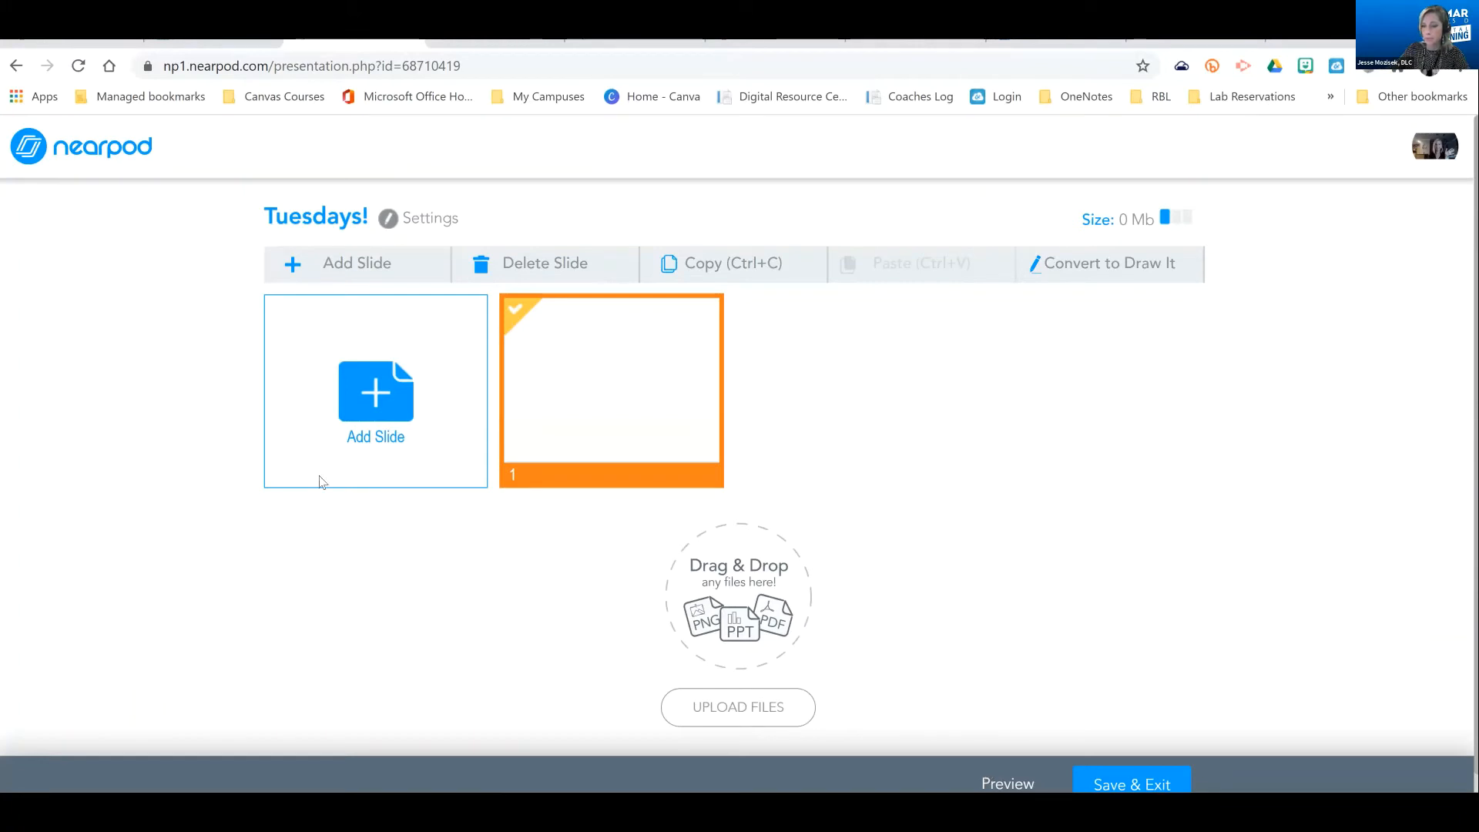
Add a Nearpod 3D slide showing the Endocrine System model to the "Tuesdays!" lesson
{"action": "left_click", "coordinate": [378, 404]}
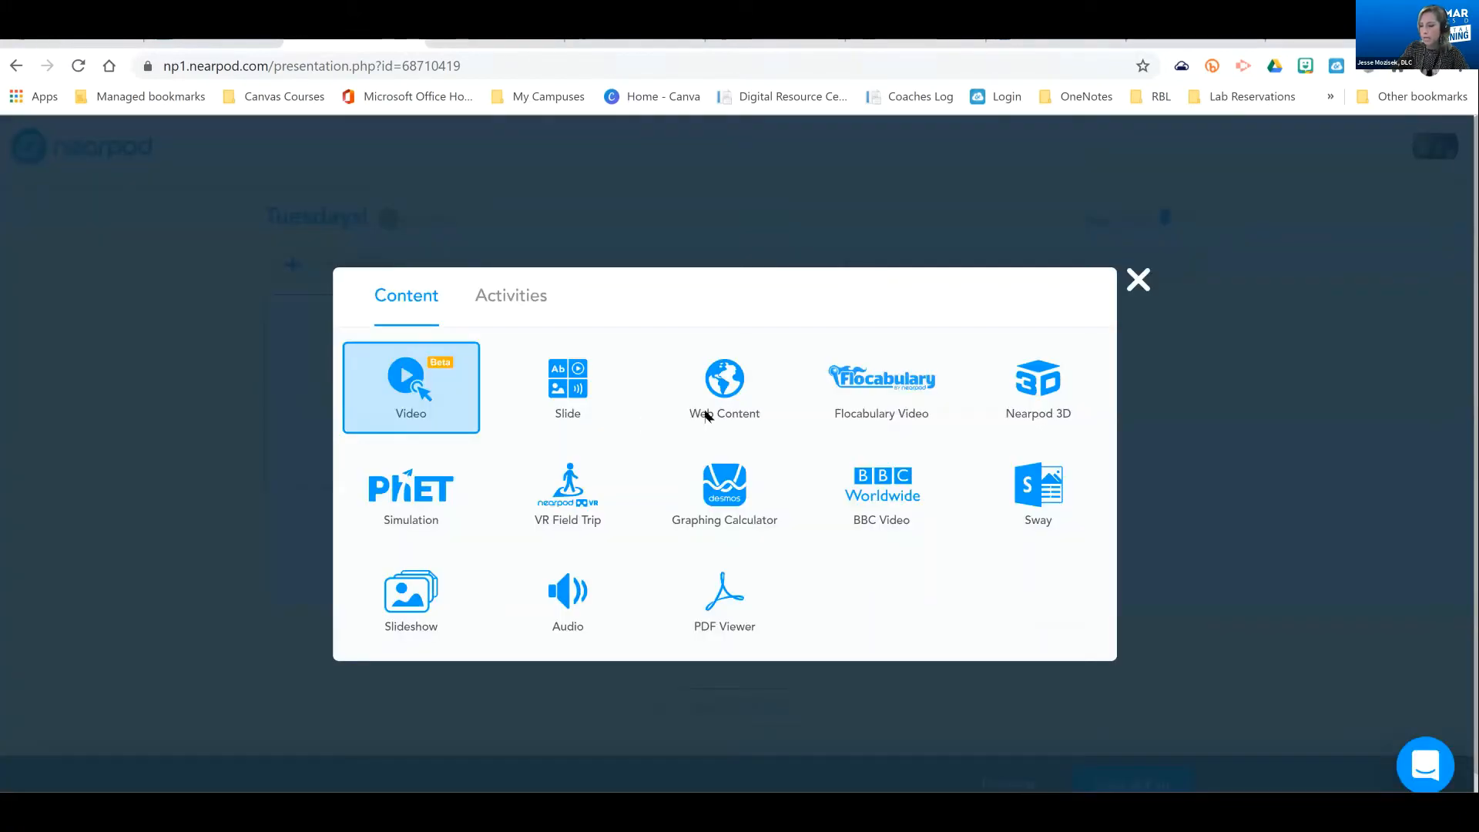
{"action": "left_click", "coordinate": [705, 416]}
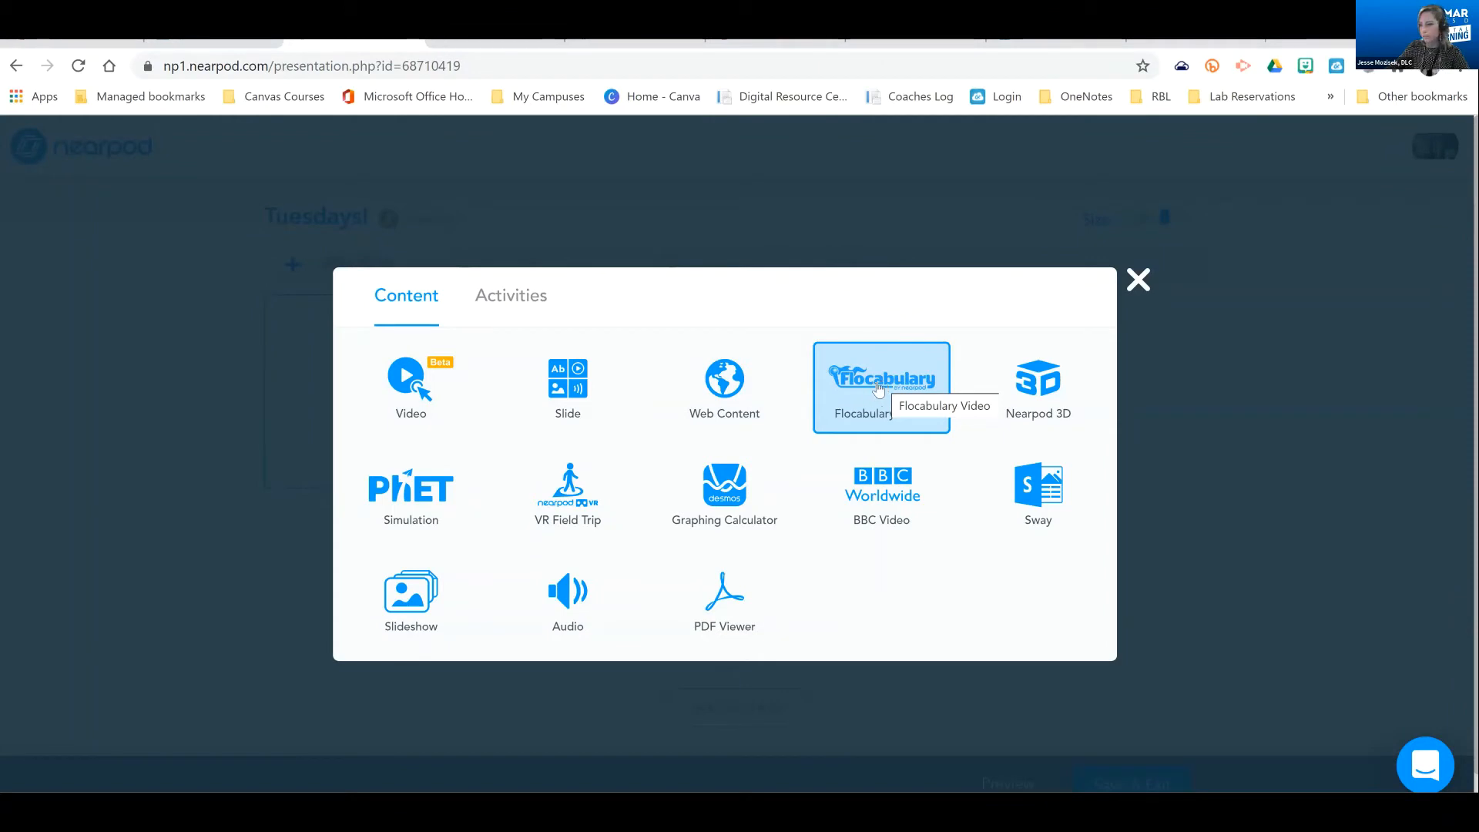
{"action": "left_click", "coordinate": [1044, 391]}
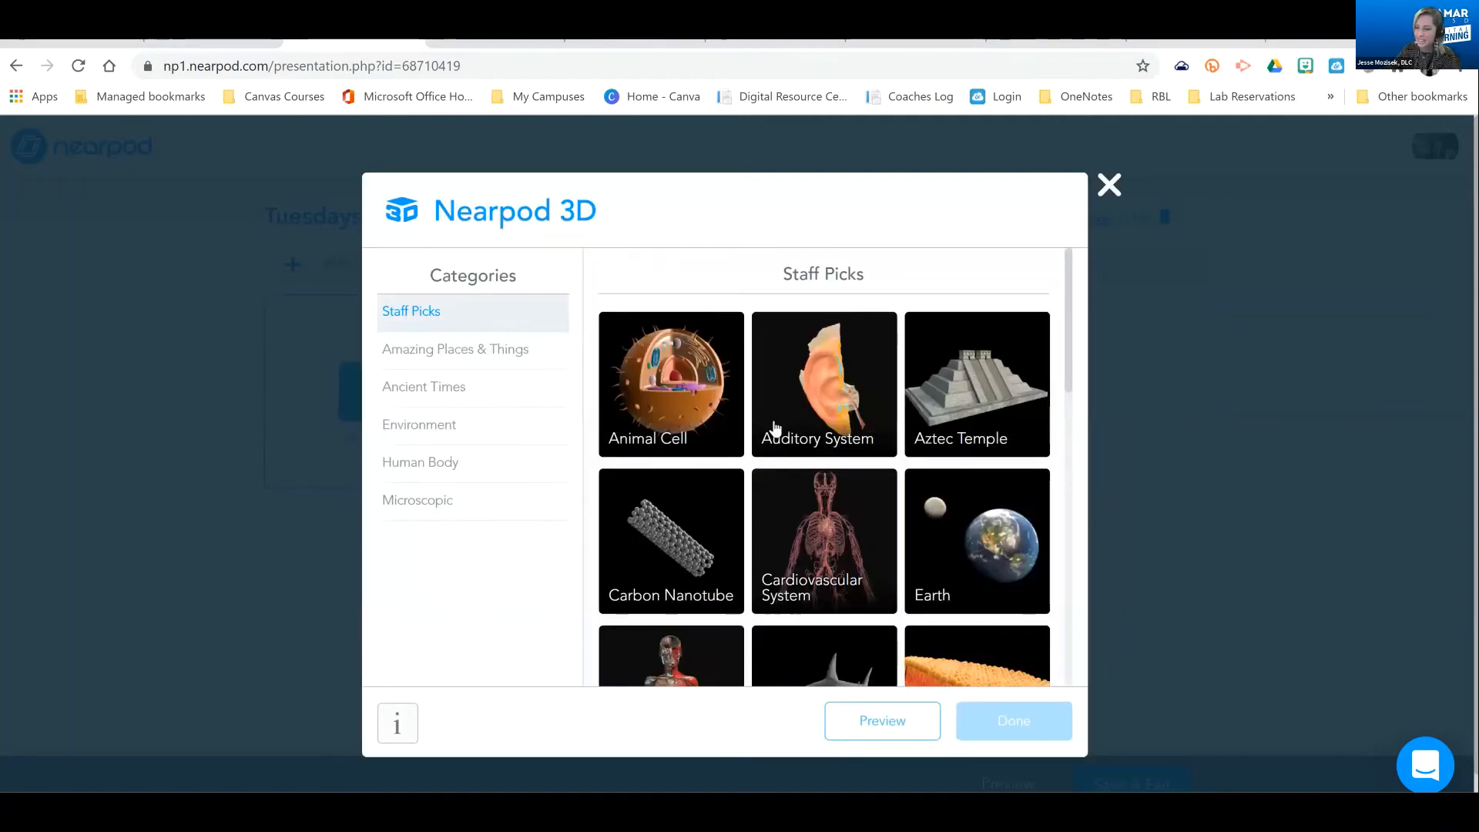
{"action": "left_click", "coordinate": [839, 549]}
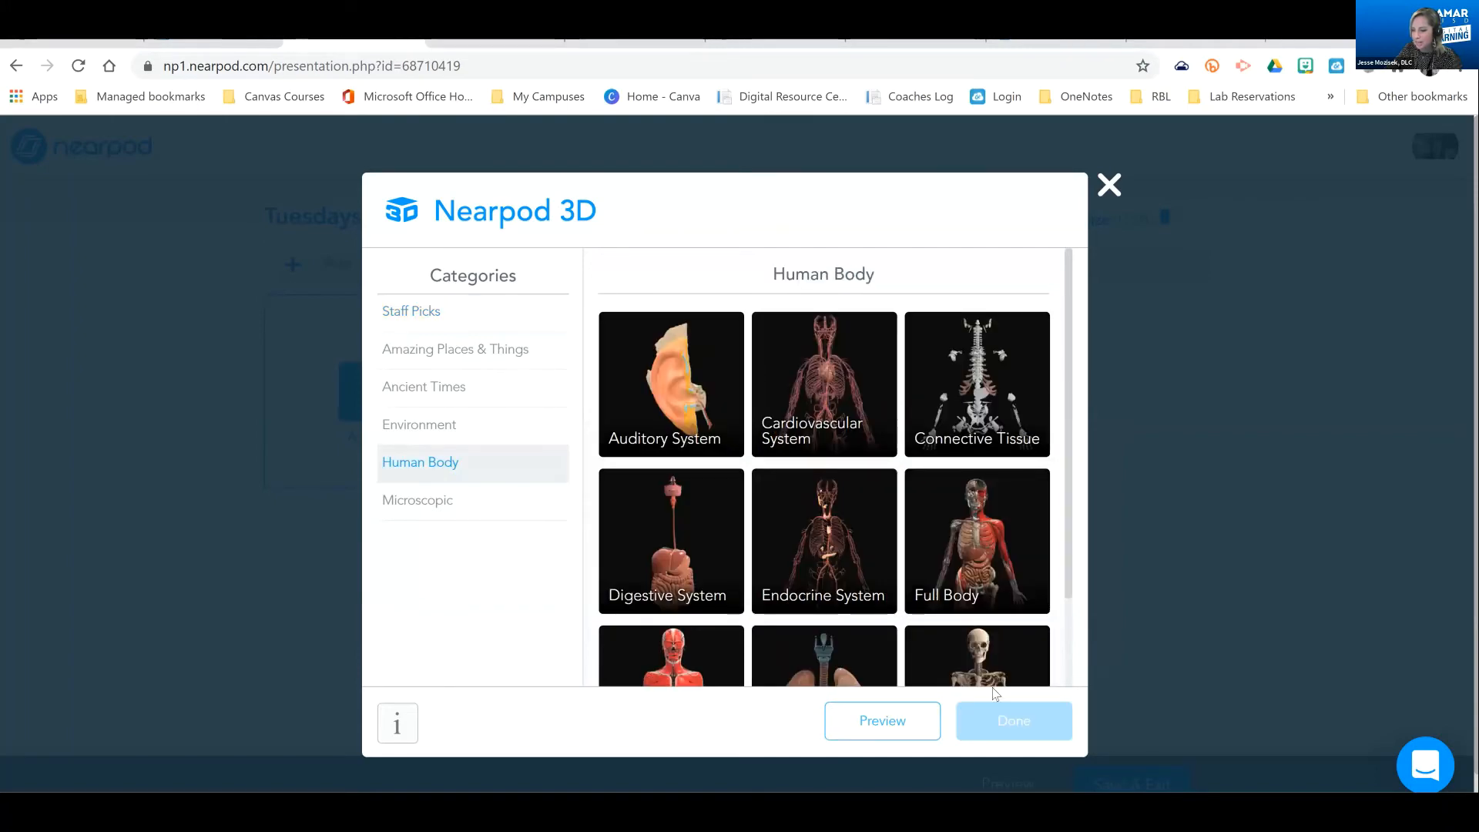
{"action": "left_click", "coordinate": [825, 541]}
{"action": "left_click", "coordinate": [1014, 718]}
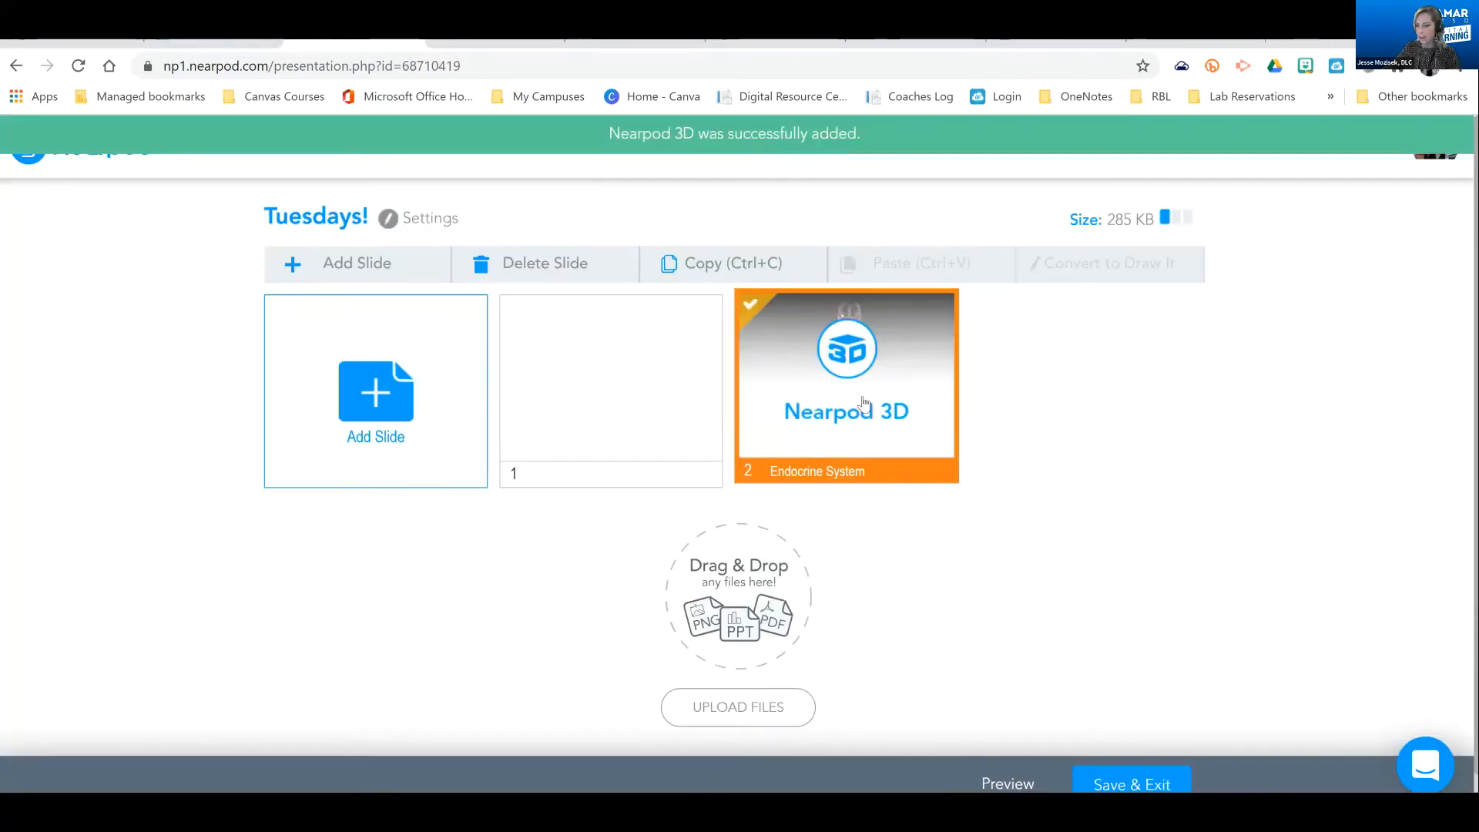
Add the PhET simulation Color Vision from the Science: Elementary School category as a slide
{"action": "left_click", "coordinate": [377, 397]}
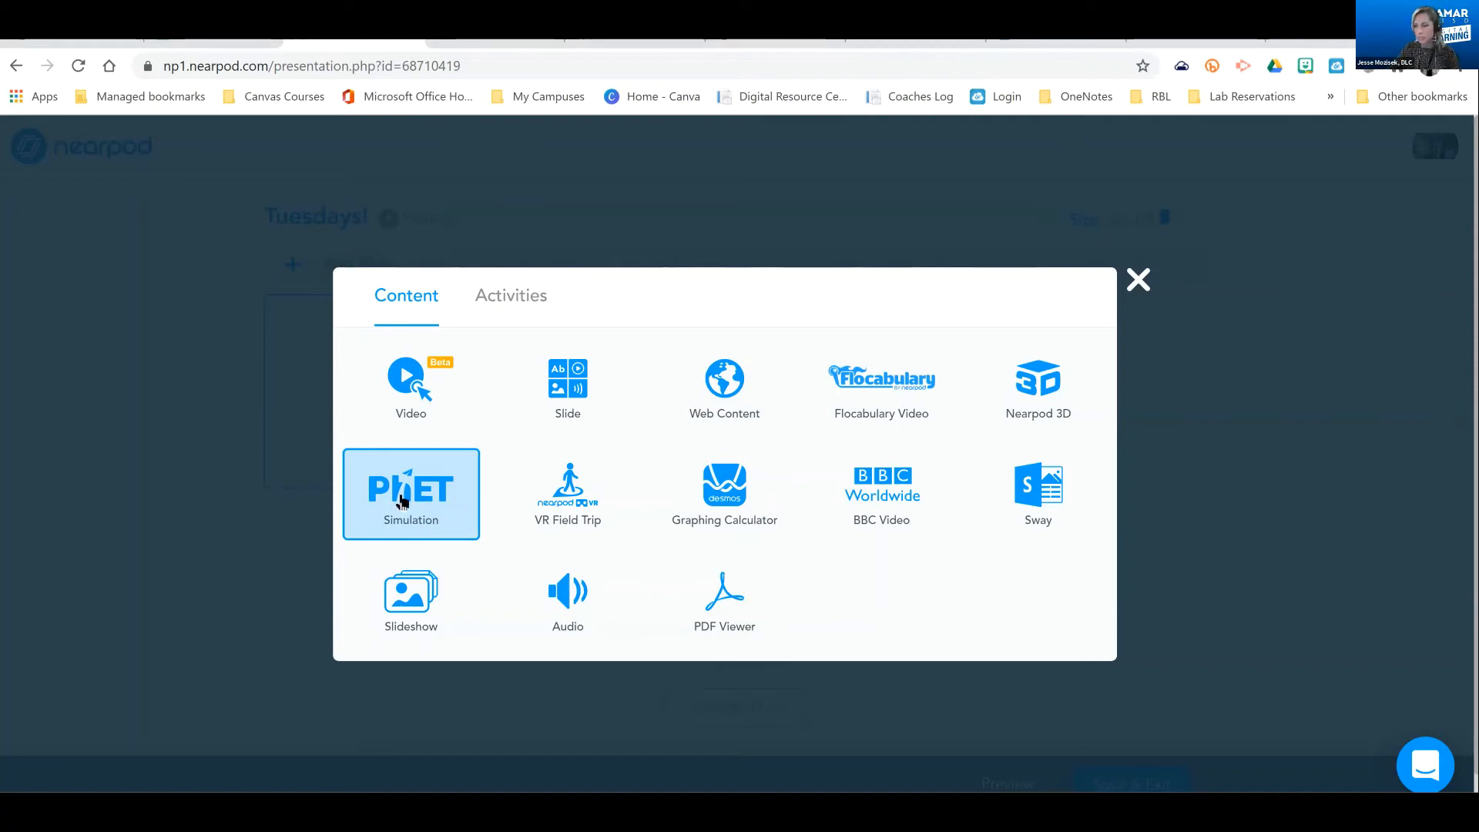
{"action": "left_click", "coordinate": [402, 501]}
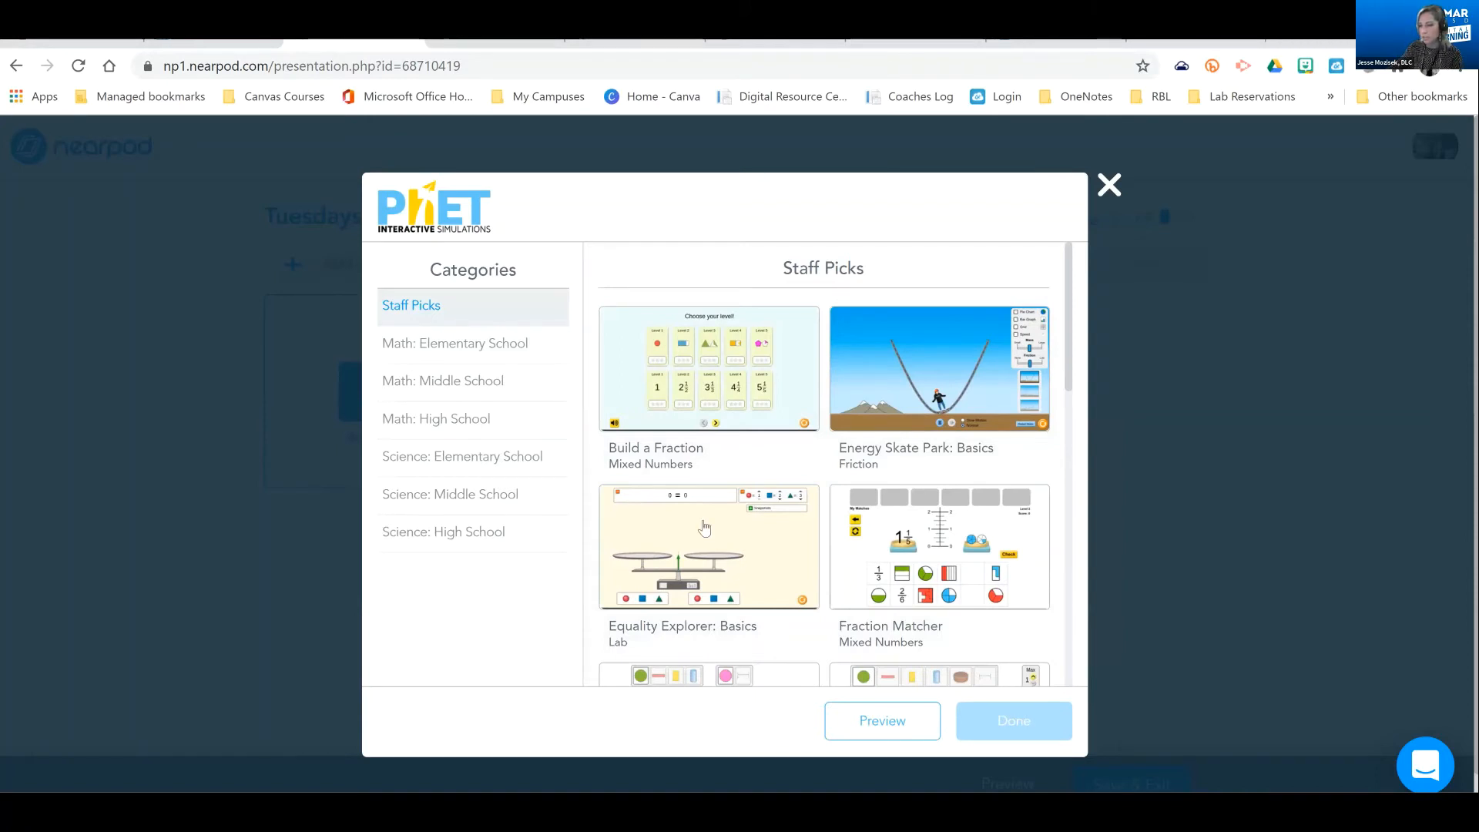
{"action": "left_click", "coordinate": [492, 461]}
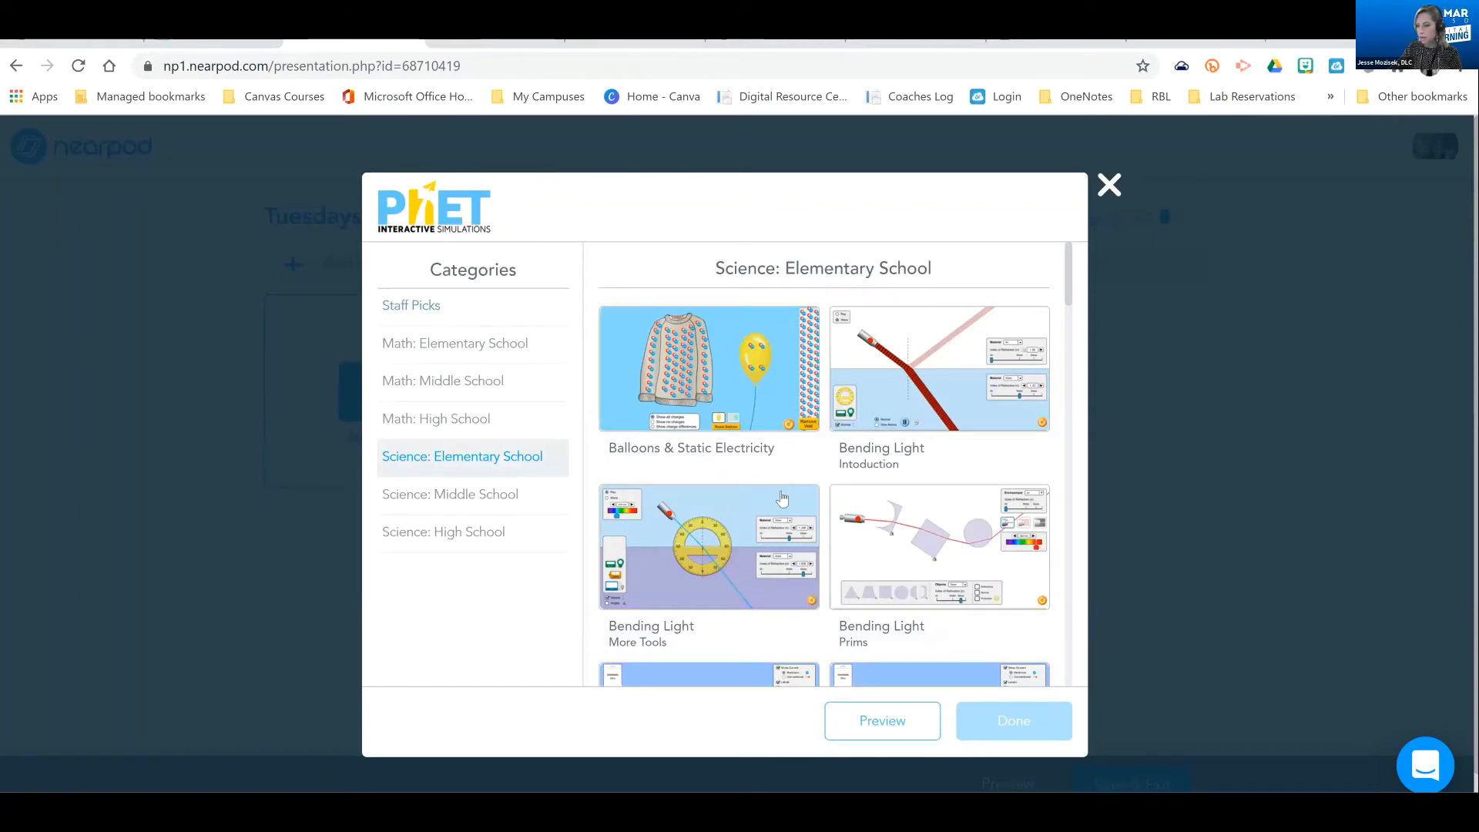
{"action": "scroll", "coordinate": [782, 483], "scroll_direction": "down", "scroll_amount": 1}
{"action": "scroll", "coordinate": [773, 478], "scroll_direction": "down", "scroll_amount": 3}
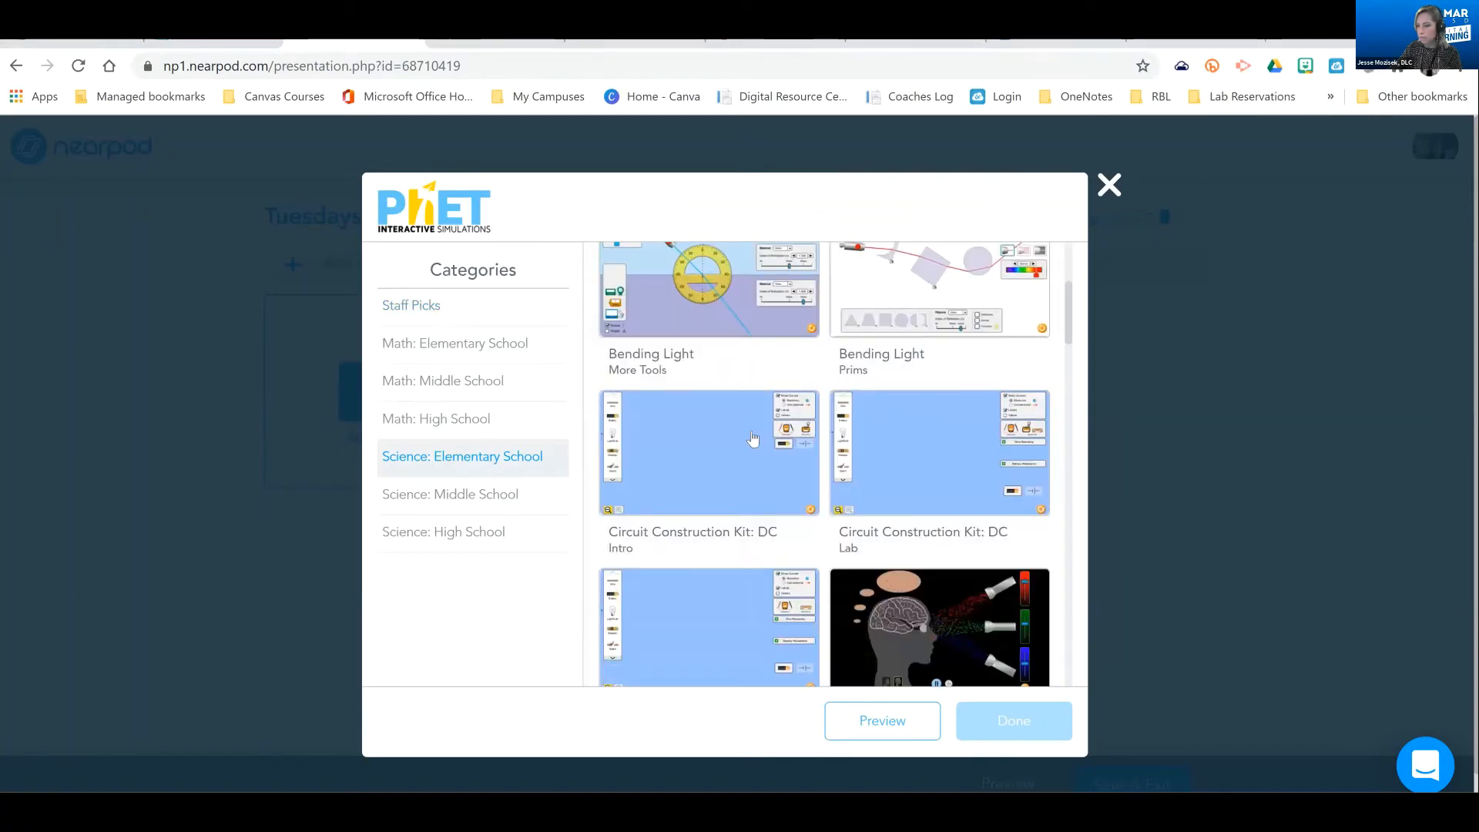
{"action": "scroll", "coordinate": [940, 504], "scroll_direction": "down", "scroll_amount": 1}
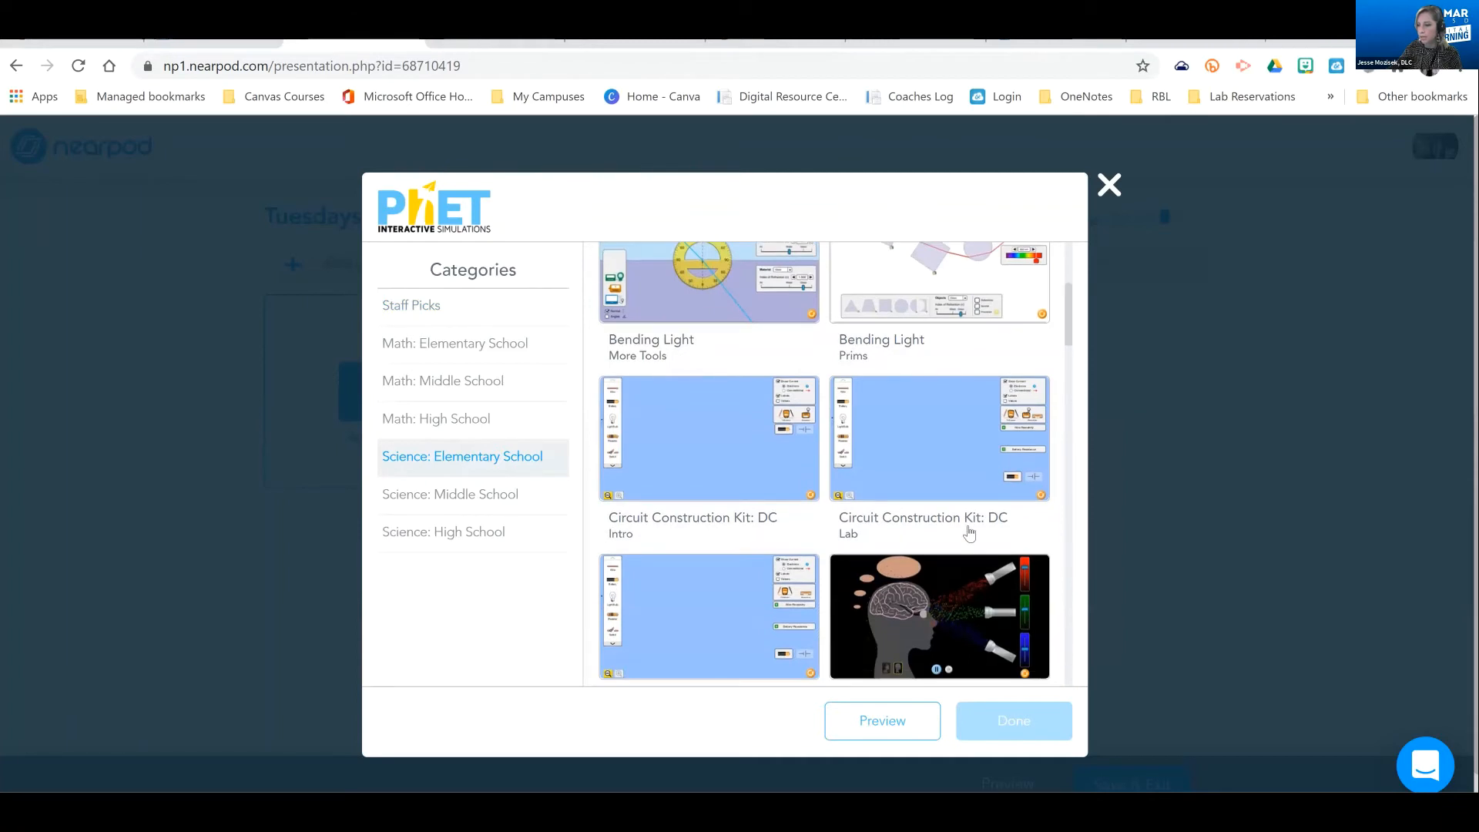
{"action": "scroll", "coordinate": [916, 522], "scroll_direction": "down", "scroll_amount": 1}
{"action": "left_click", "coordinate": [910, 529]}
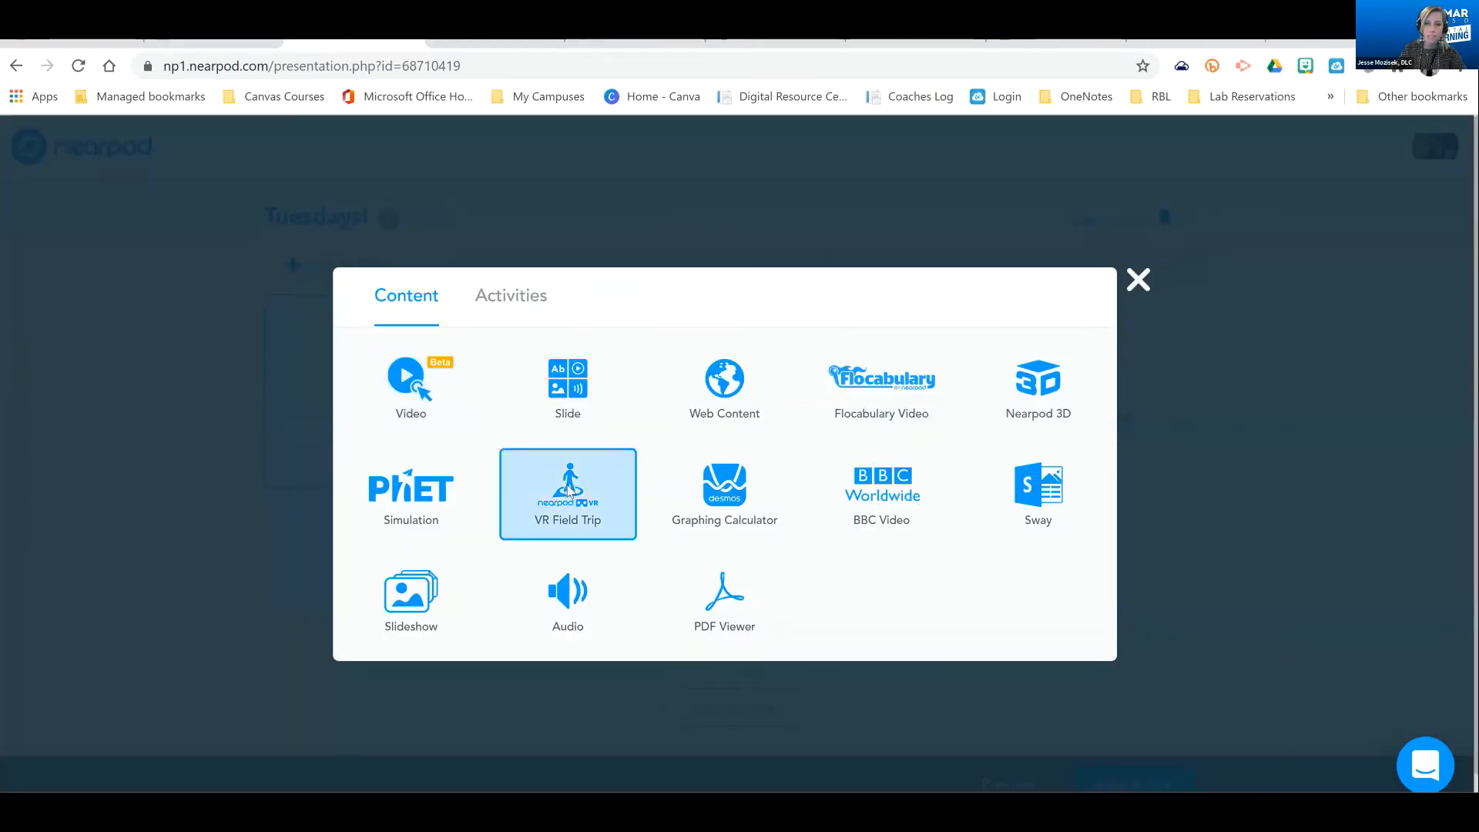
Search the VR field trips for "stadium" and add Beijing Olympic Stadium At night - the Cube and The Birds Nest to the lesson
{"action": "left_click", "coordinate": [569, 491]}
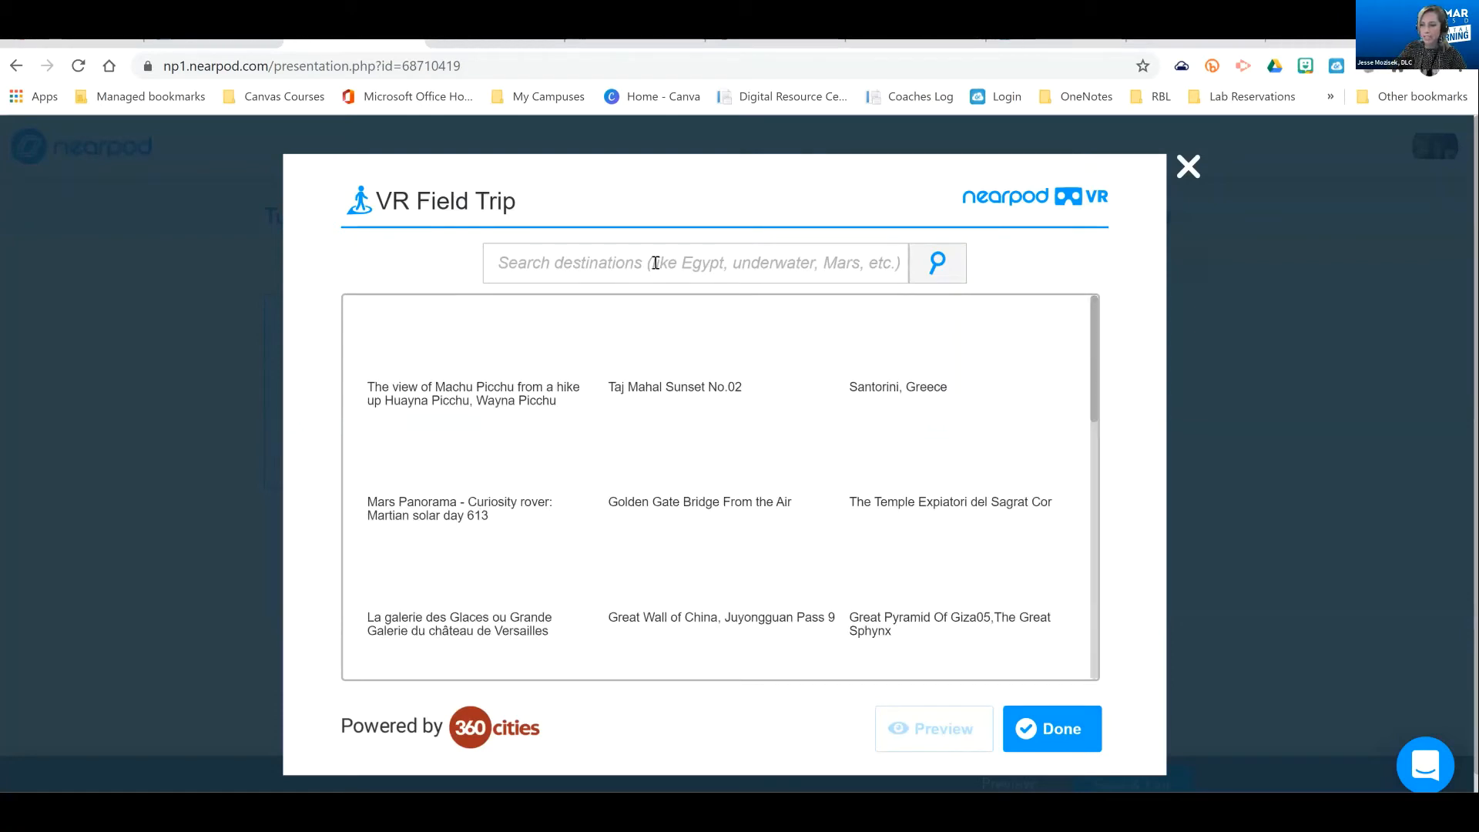
{"action": "left_click", "coordinate": [656, 262]}
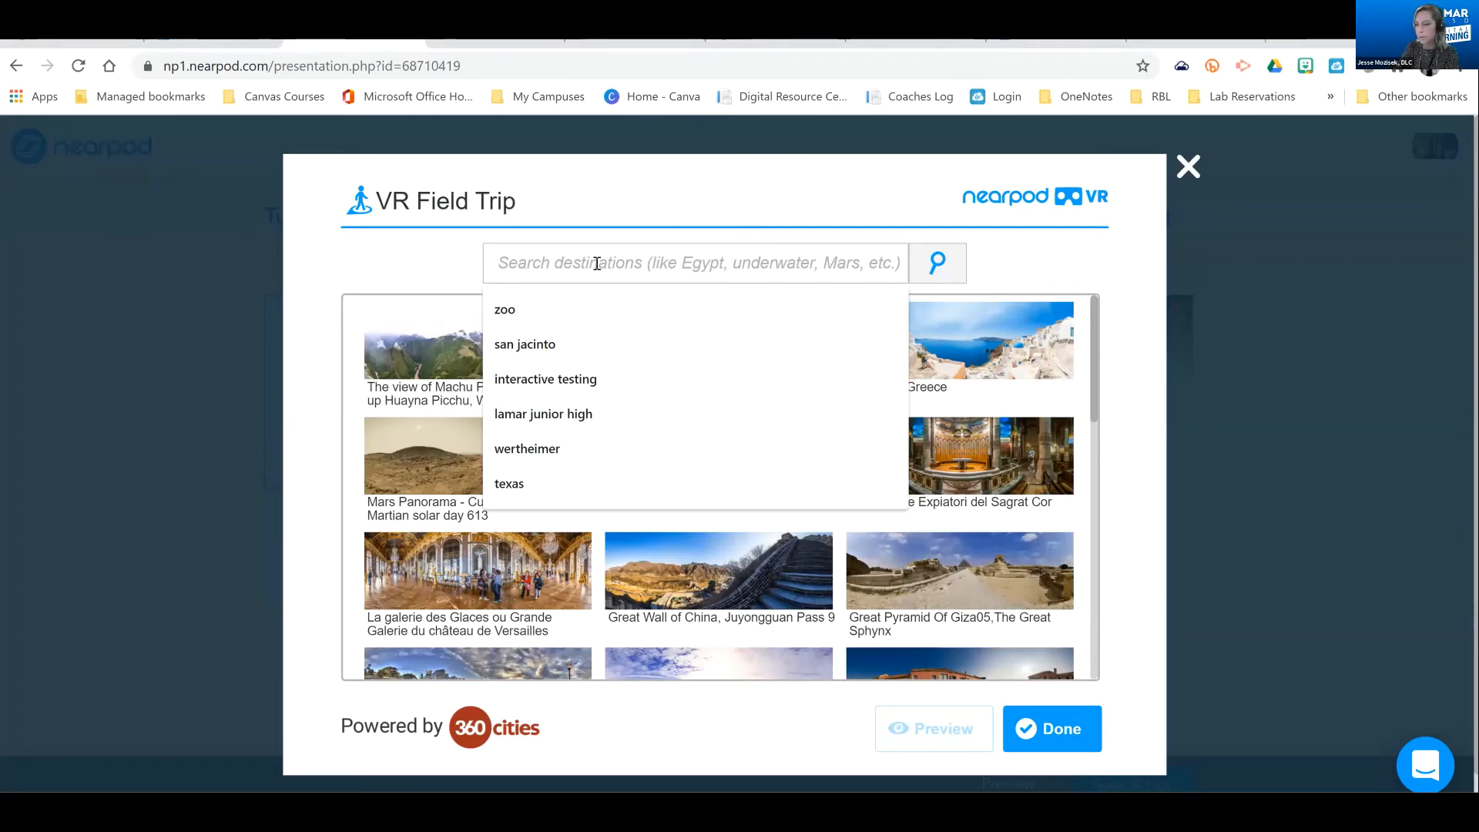
{"action": "type", "text": "stadium"}
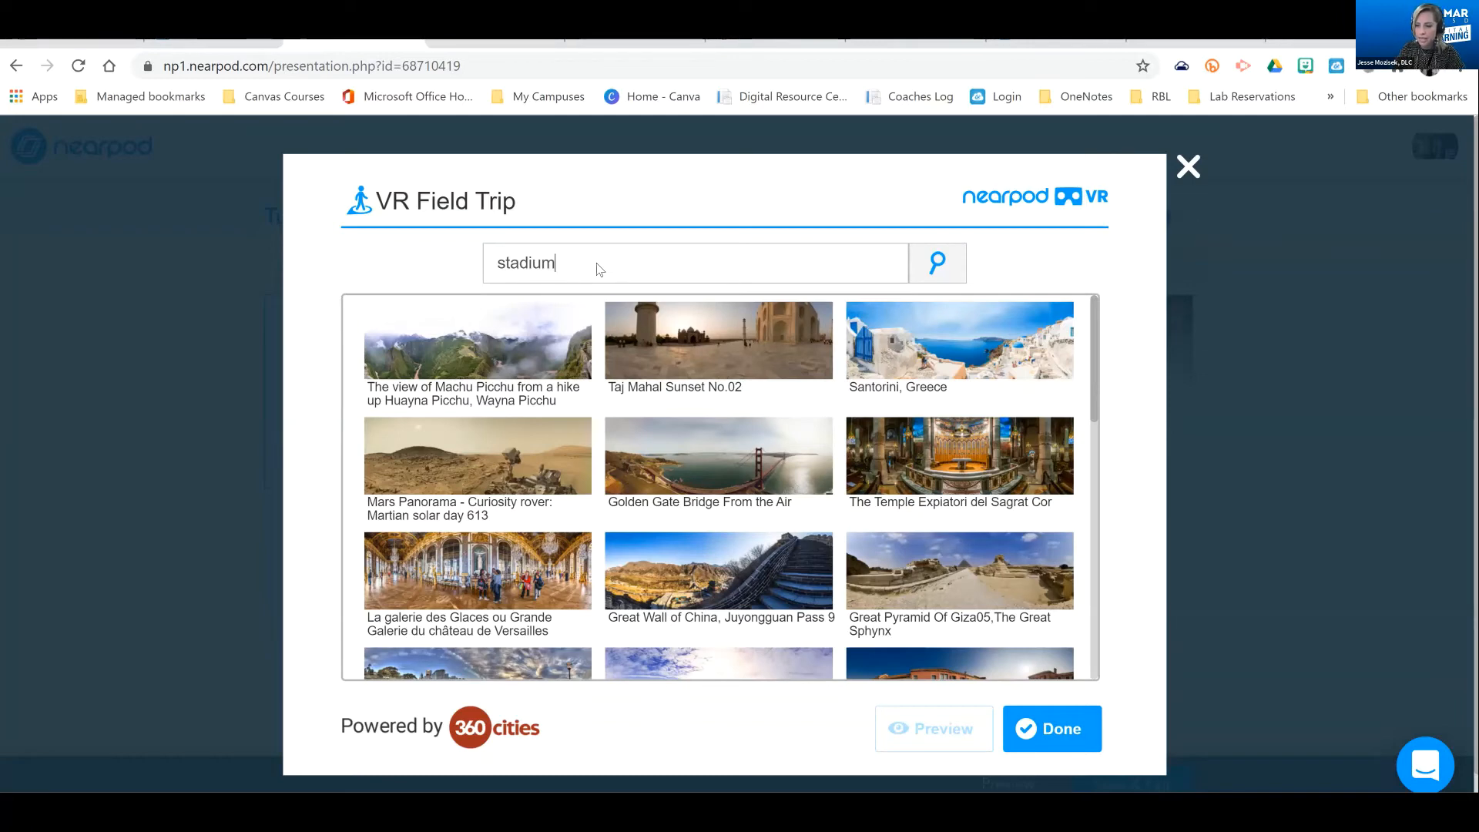
{"action": "key", "text": "Return"}
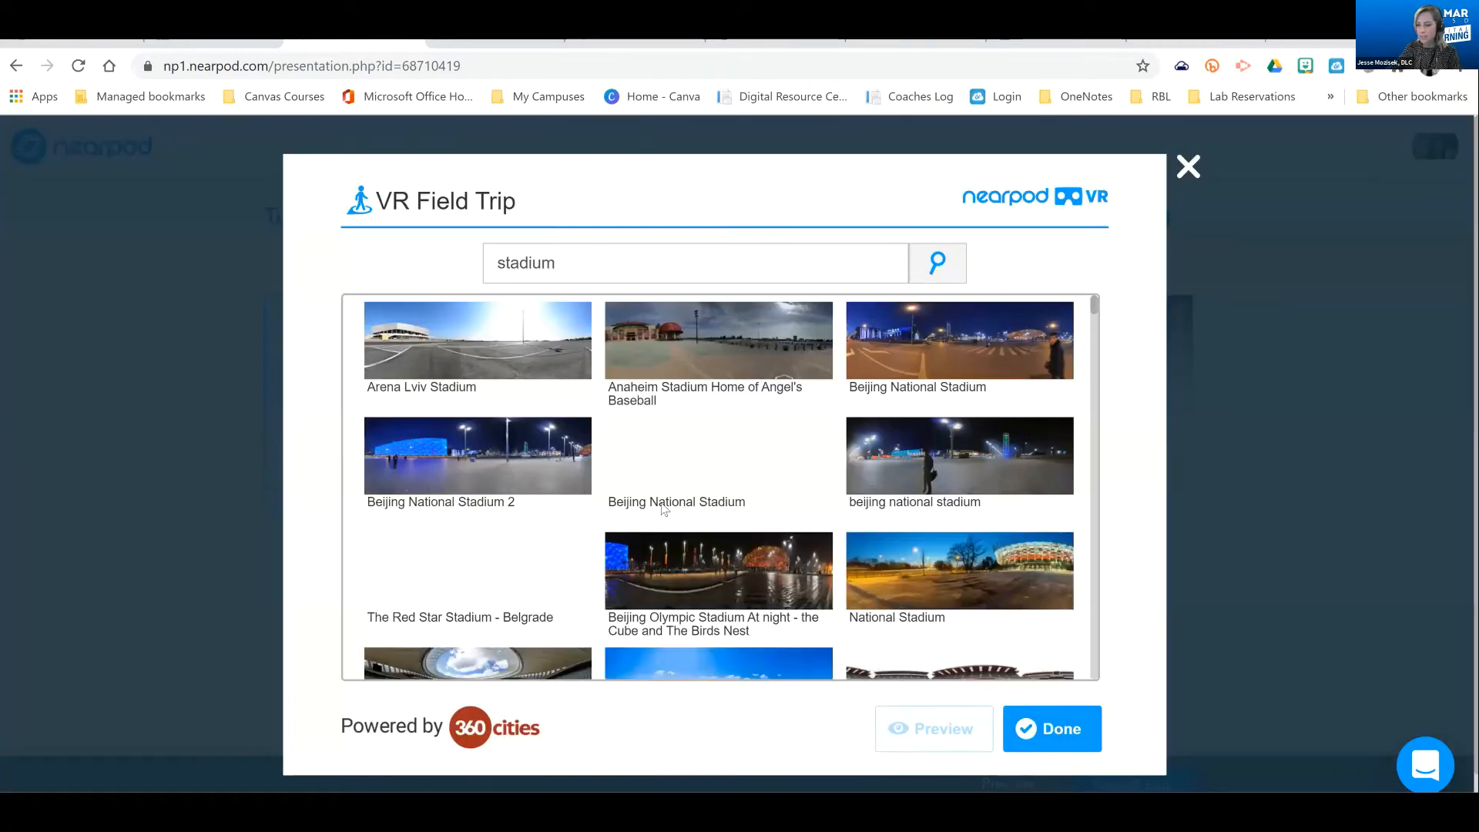
{"action": "scroll", "coordinate": [717, 529], "scroll_direction": "down", "scroll_amount": 2}
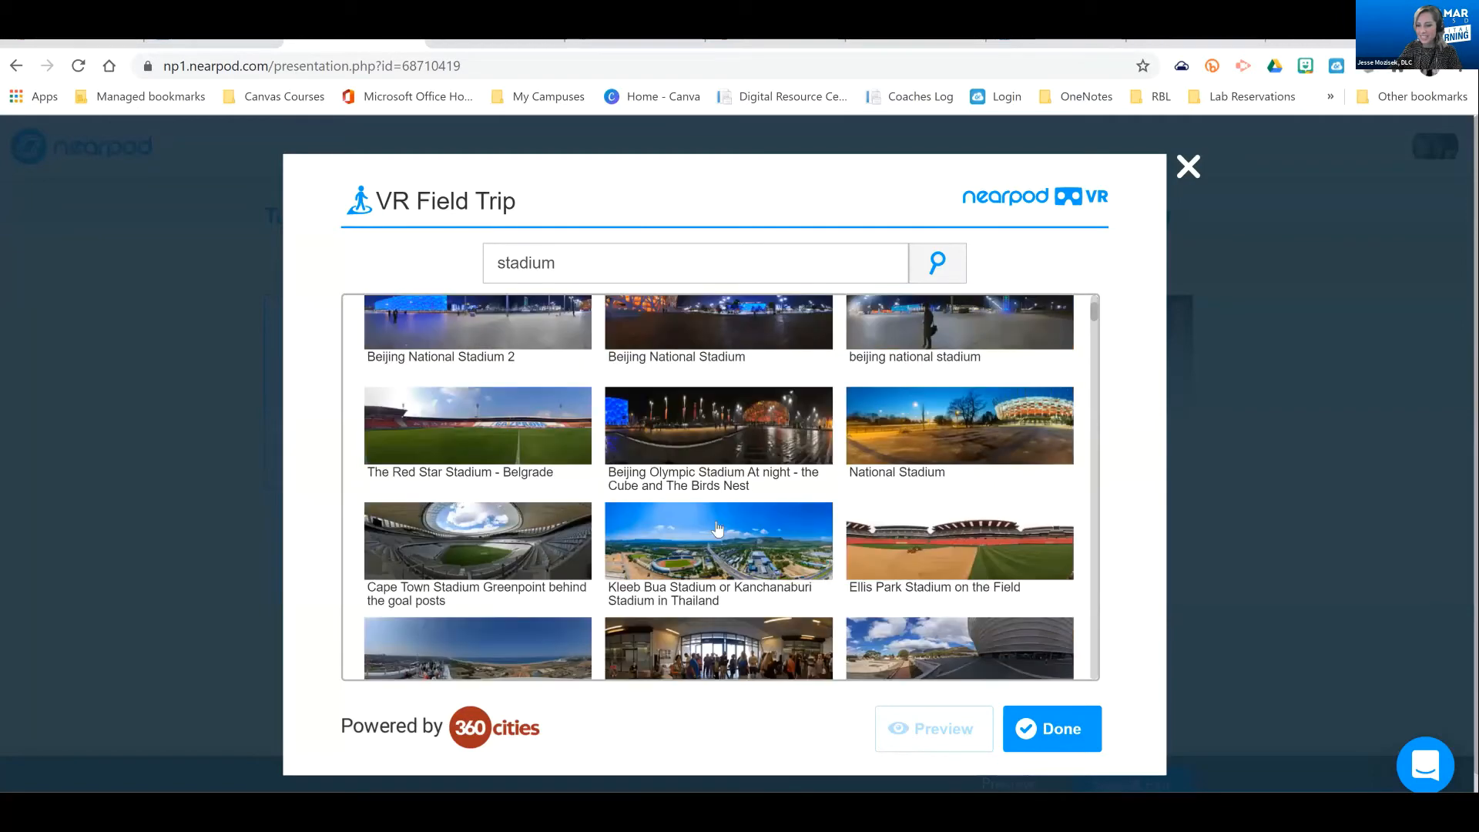
{"action": "scroll", "coordinate": [741, 496], "scroll_direction": "down", "scroll_amount": 3}
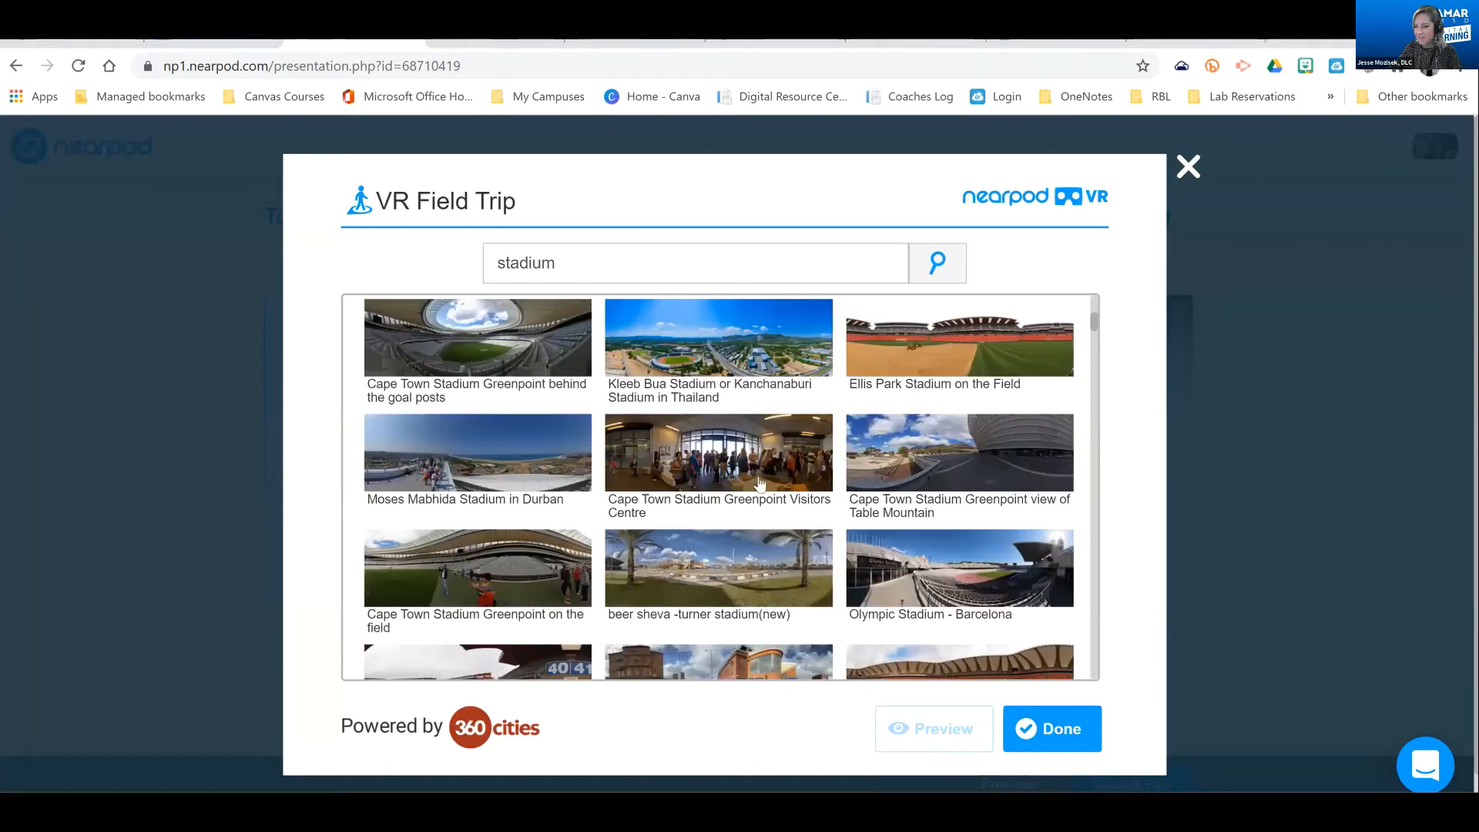
{"action": "scroll", "coordinate": [735, 454], "scroll_direction": "up", "scroll_amount": 2}
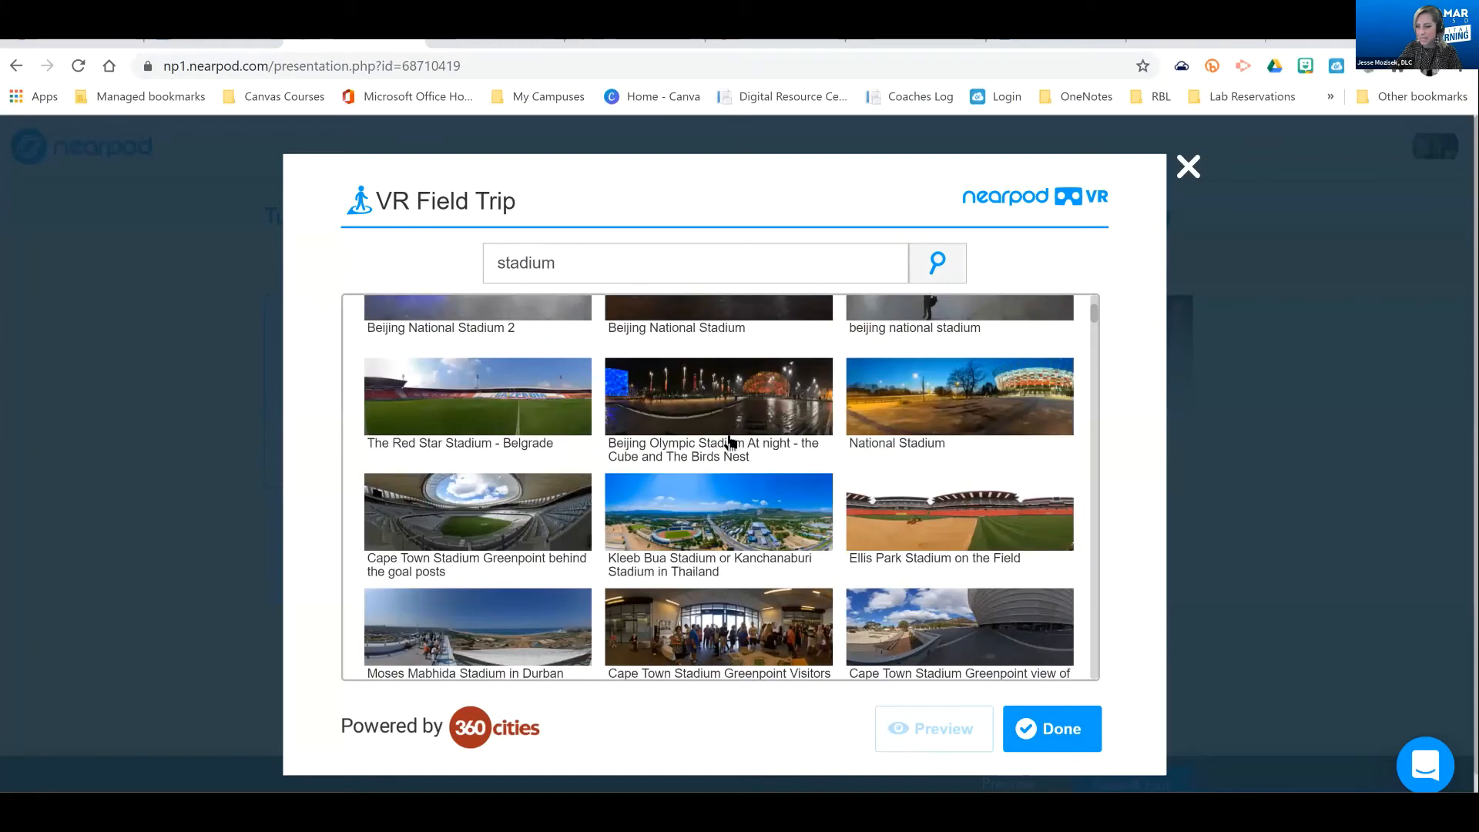
{"action": "left_click", "coordinate": [731, 442]}
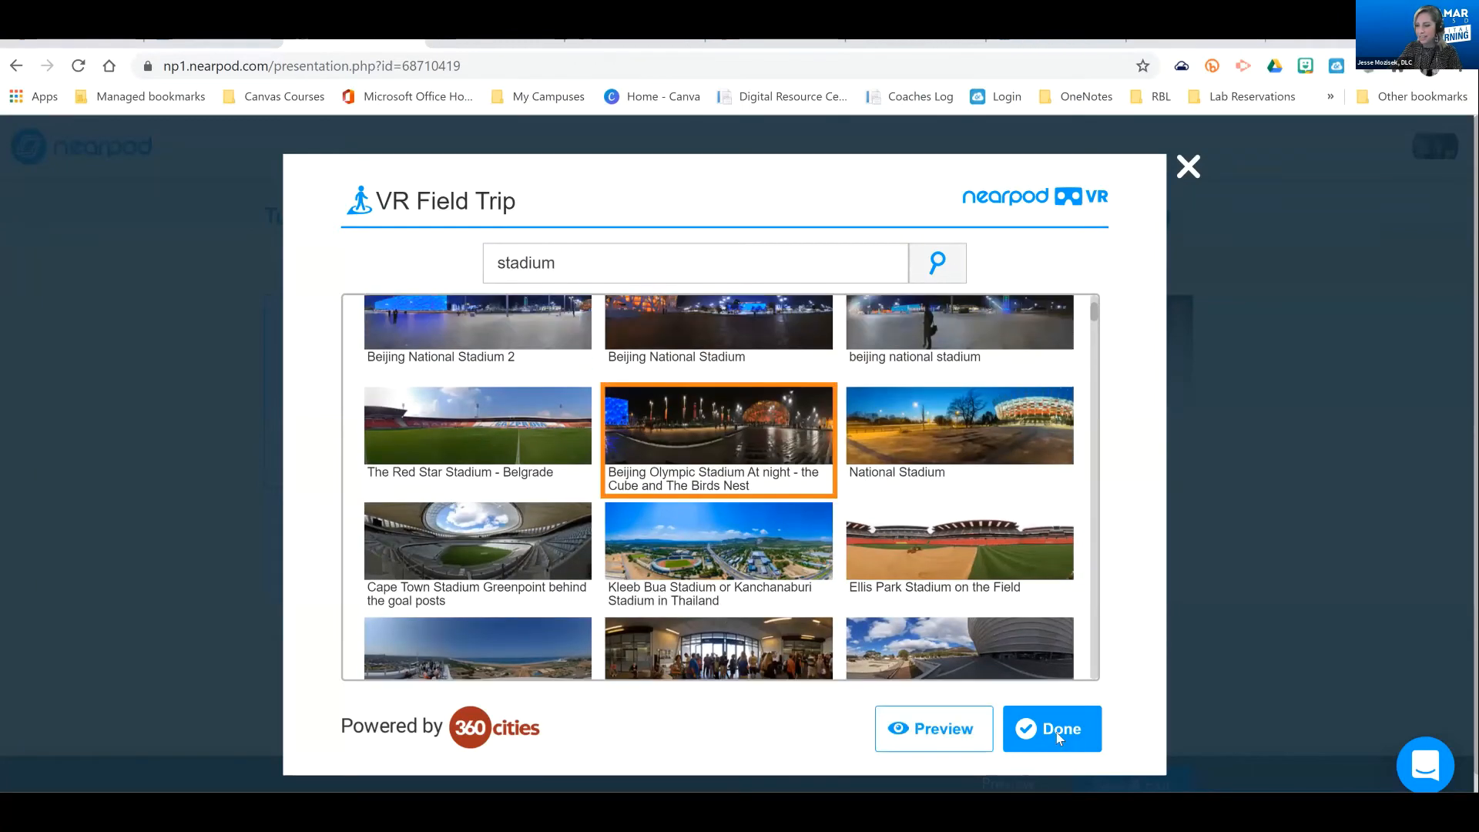
{"action": "left_click", "coordinate": [1056, 732]}
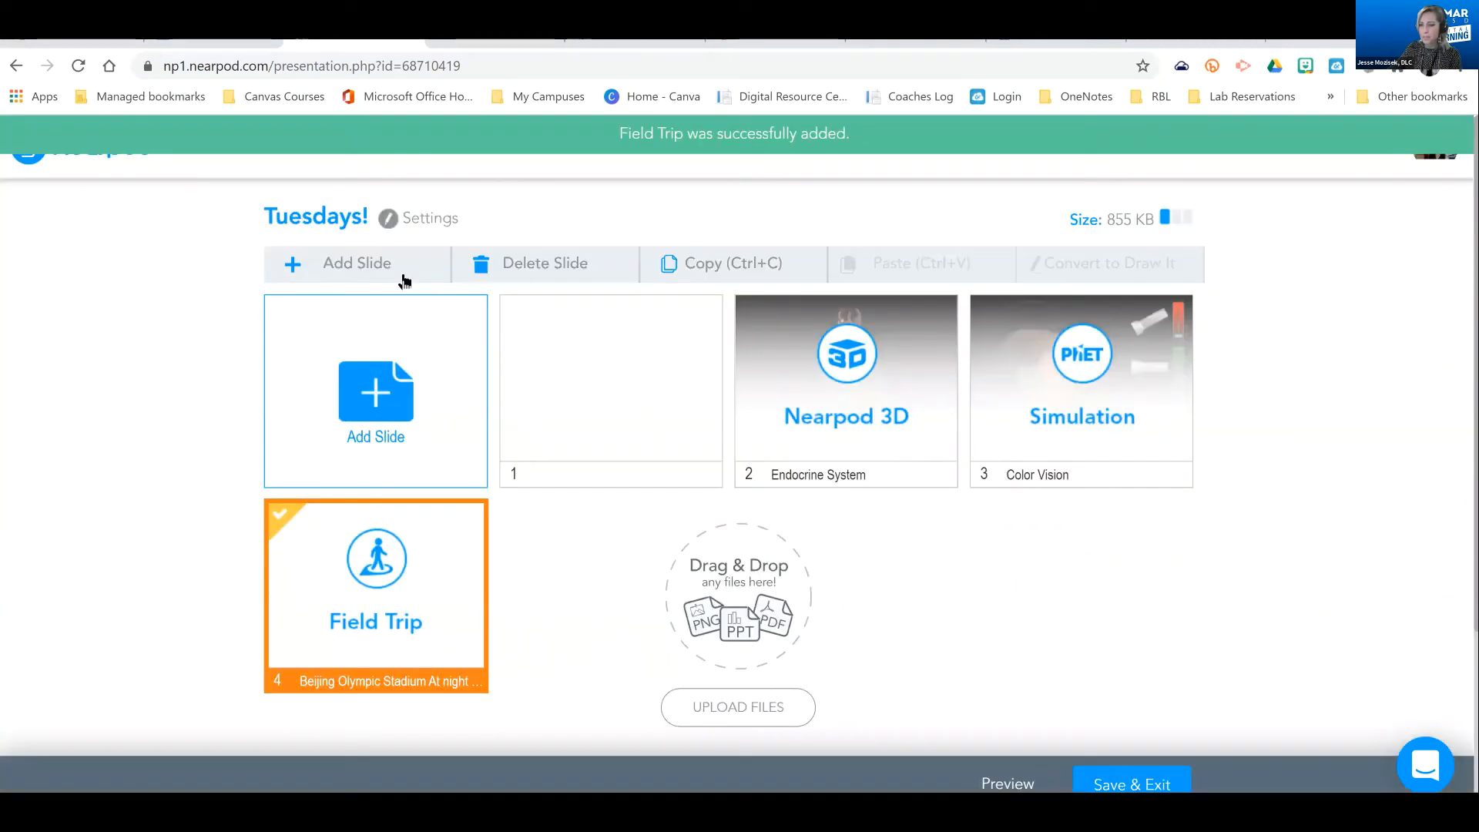
Look through the Staff Picks graphs of the Desmos graphing calculator and return to the lesson without adding one
{"action": "left_click", "coordinate": [372, 398]}
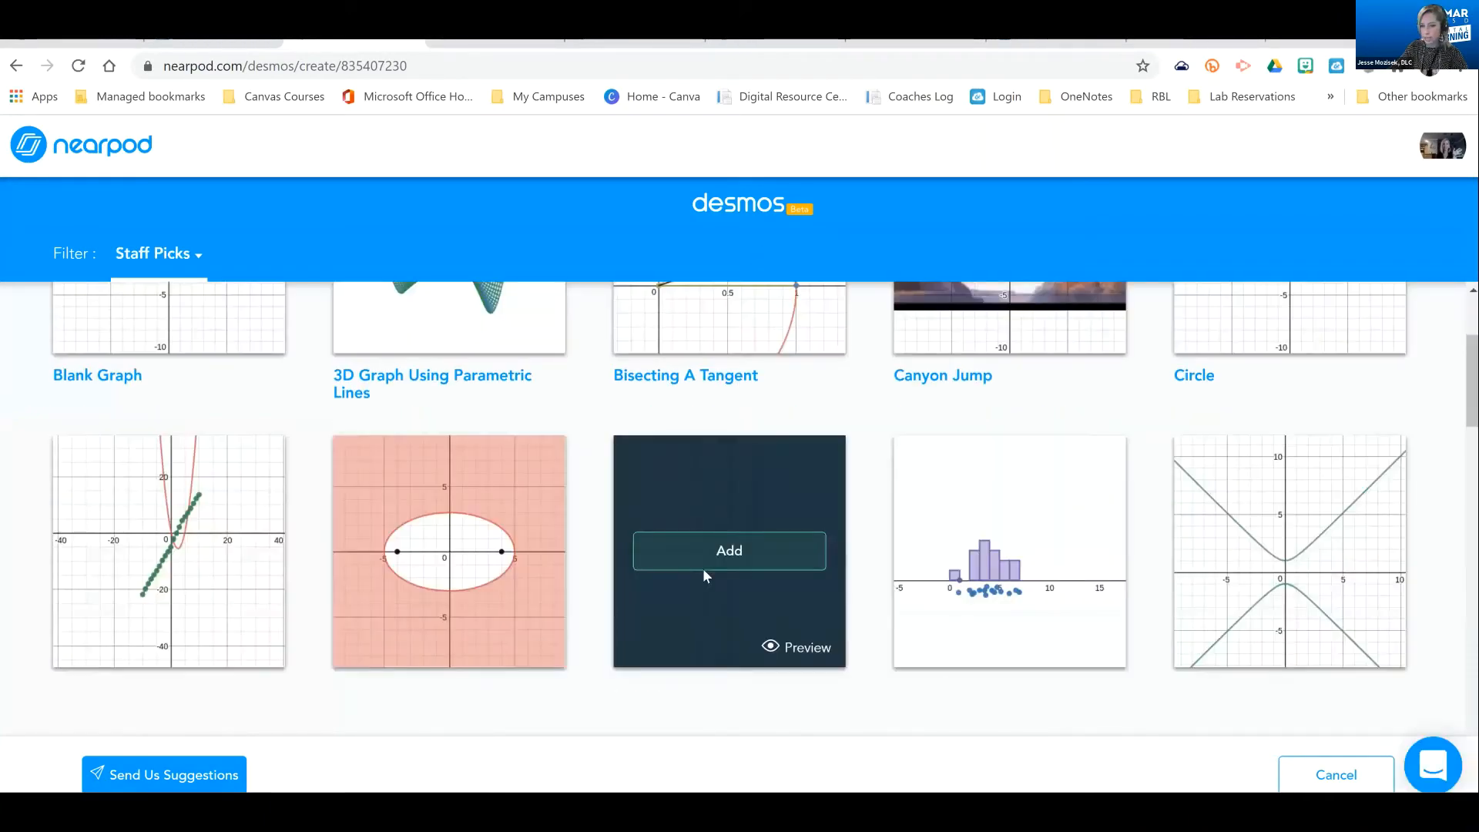
{"action": "scroll", "coordinate": [774, 557], "scroll_direction": "down", "scroll_amount": 3}
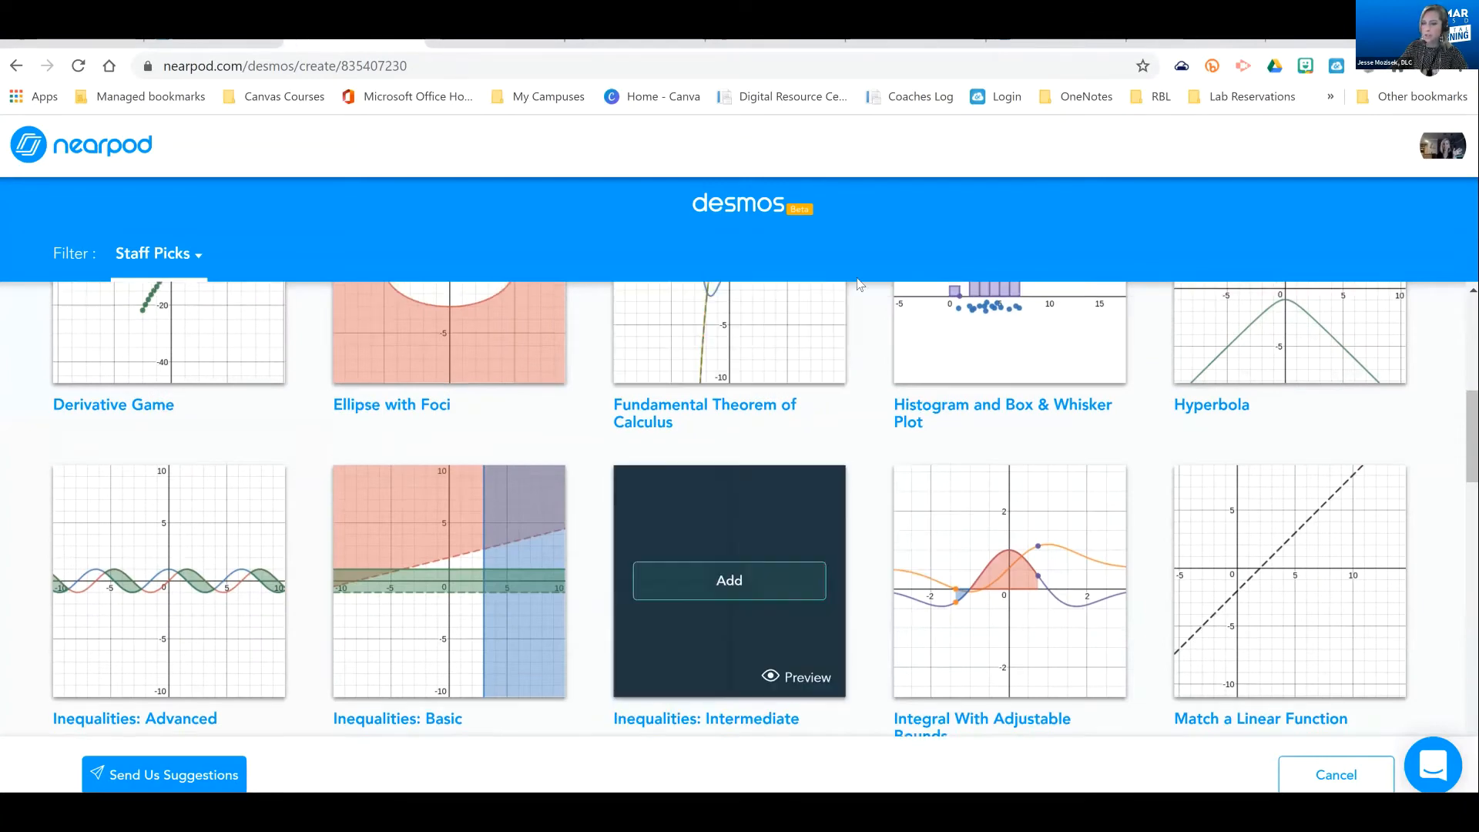
{"action": "scroll", "coordinate": [855, 292], "scroll_direction": "up", "scroll_amount": 6}
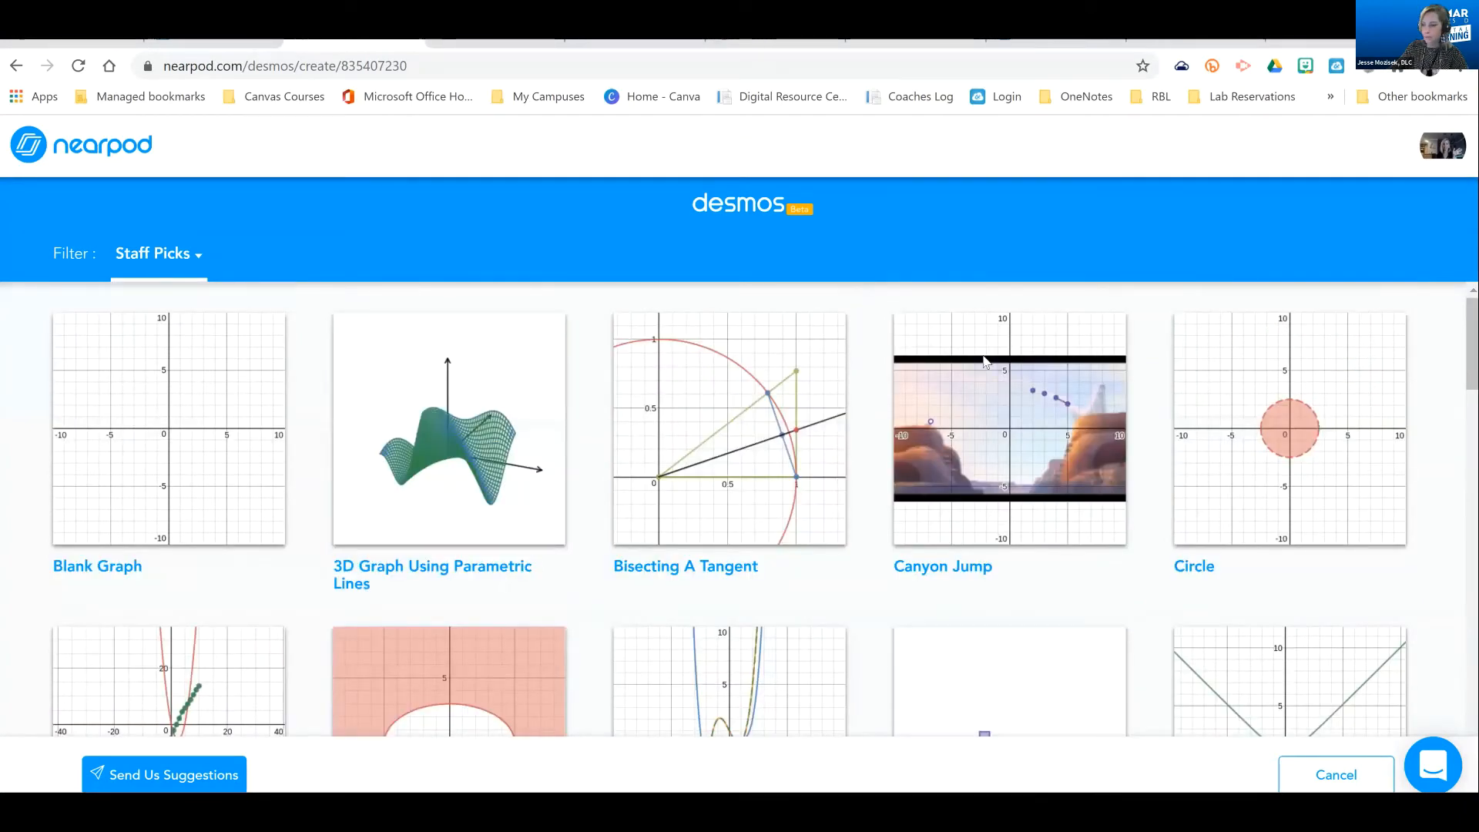
{"action": "left_click", "coordinate": [1300, 788]}
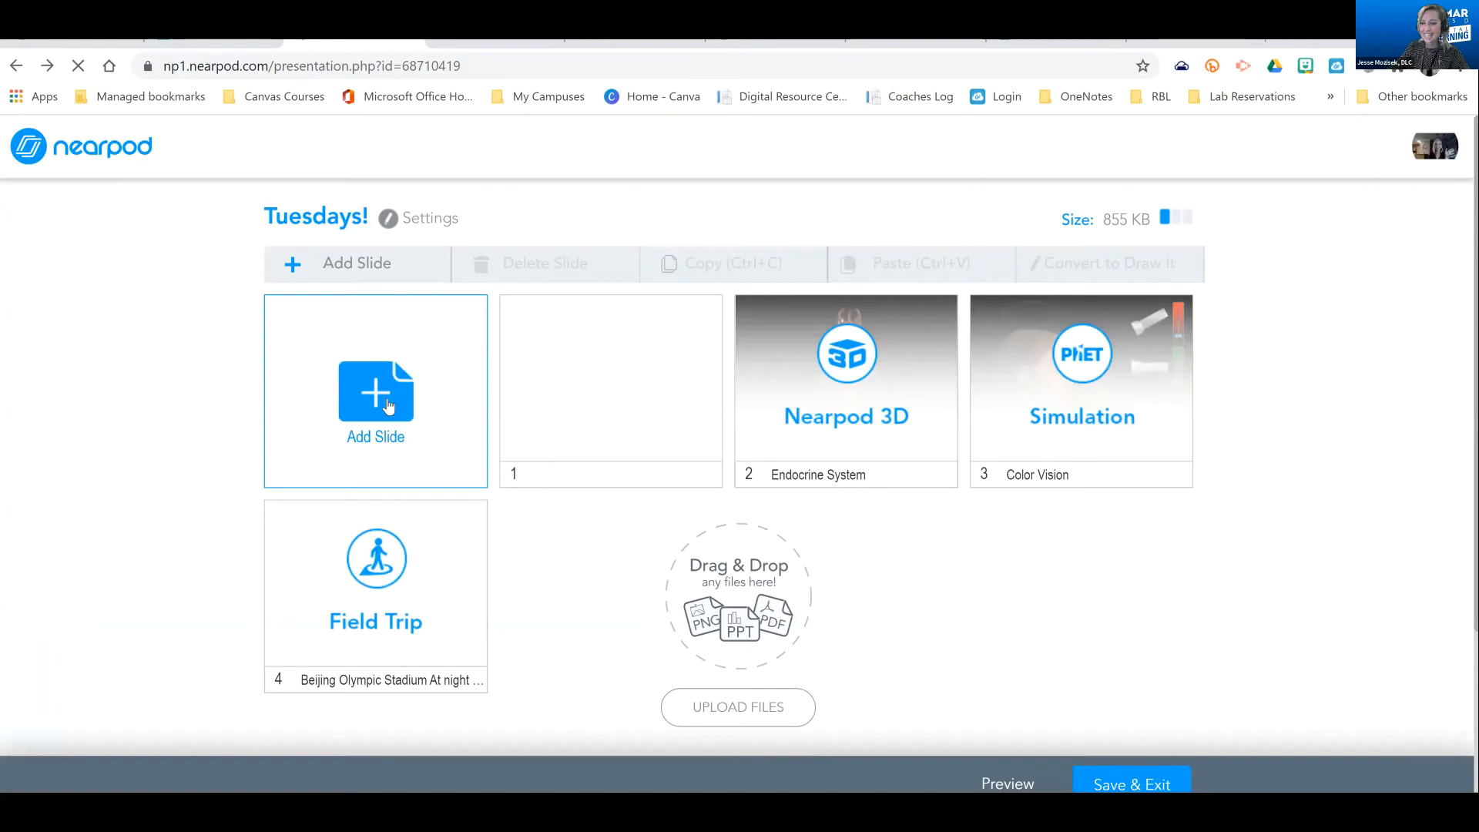
Look over the remaining content types for a new slide, such as Slideshow, Audio and PDF Viewer
{"action": "left_click", "coordinate": [389, 406]}
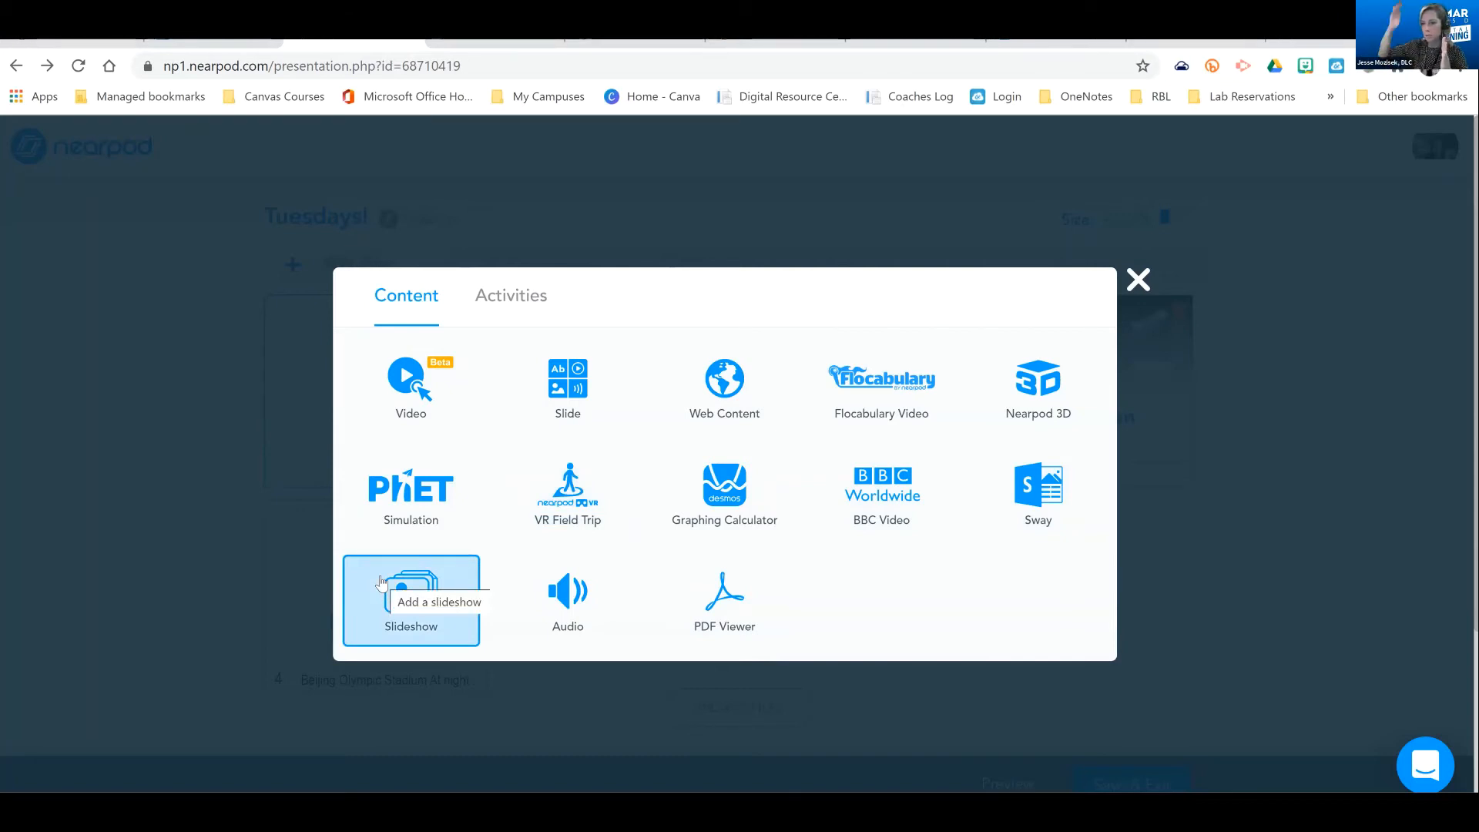
{"action": "left_click", "coordinate": [381, 584]}
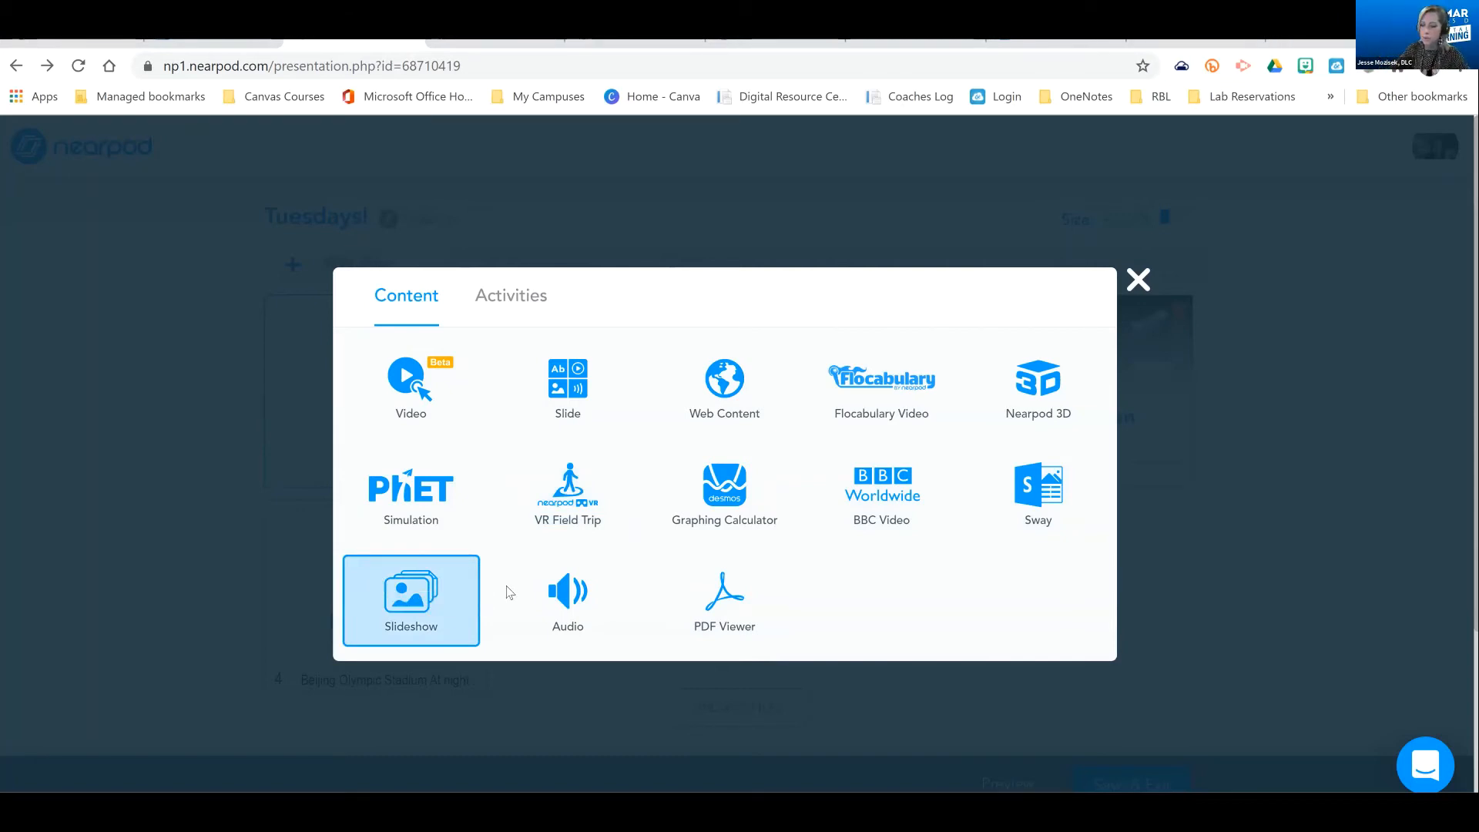
{"action": "left_click", "coordinate": [724, 605]}
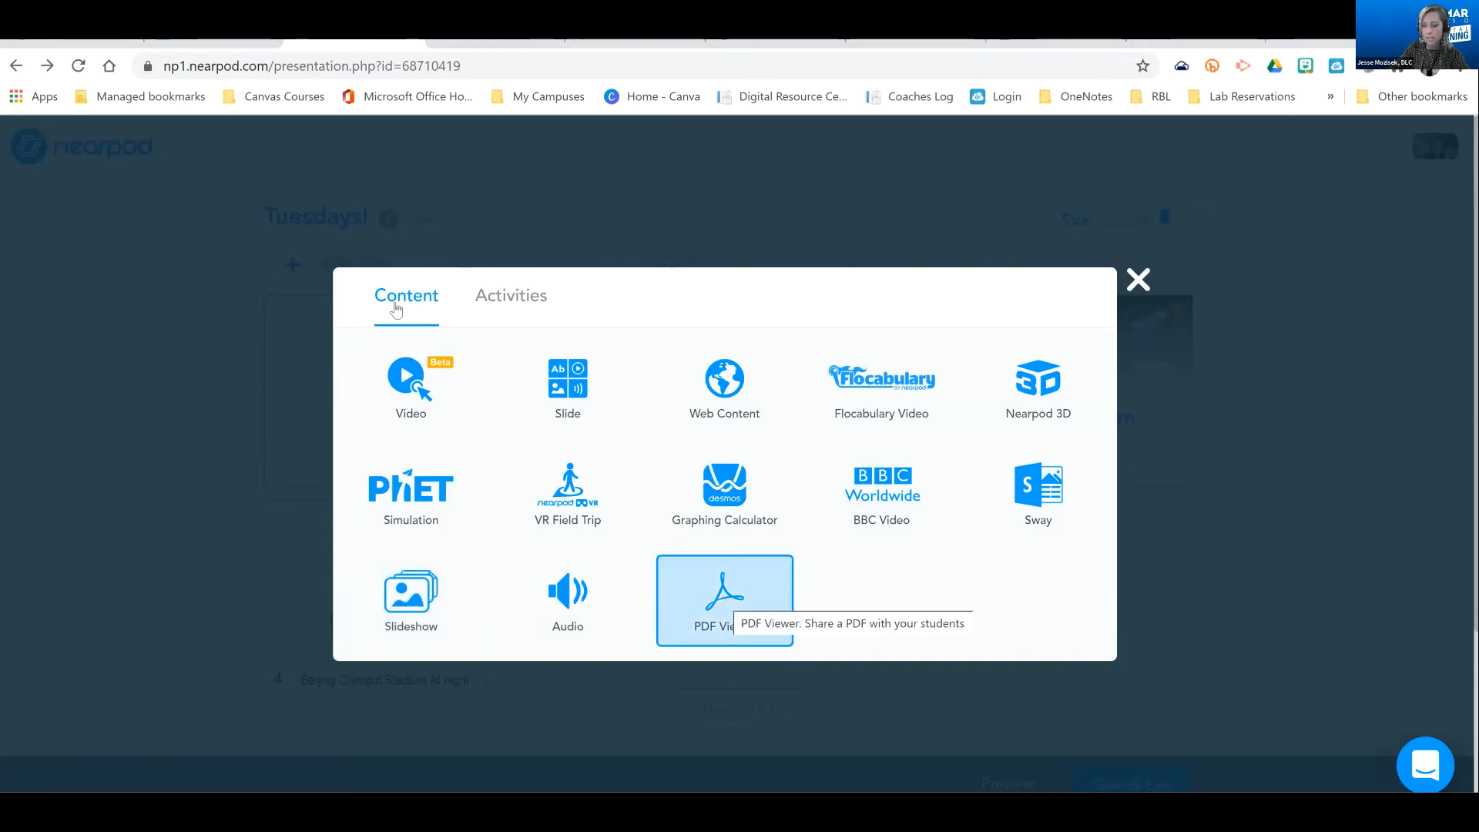
Look over the available activities, examine the blank open-ended question editor, and leave it without saving
{"action": "left_click", "coordinate": [518, 299]}
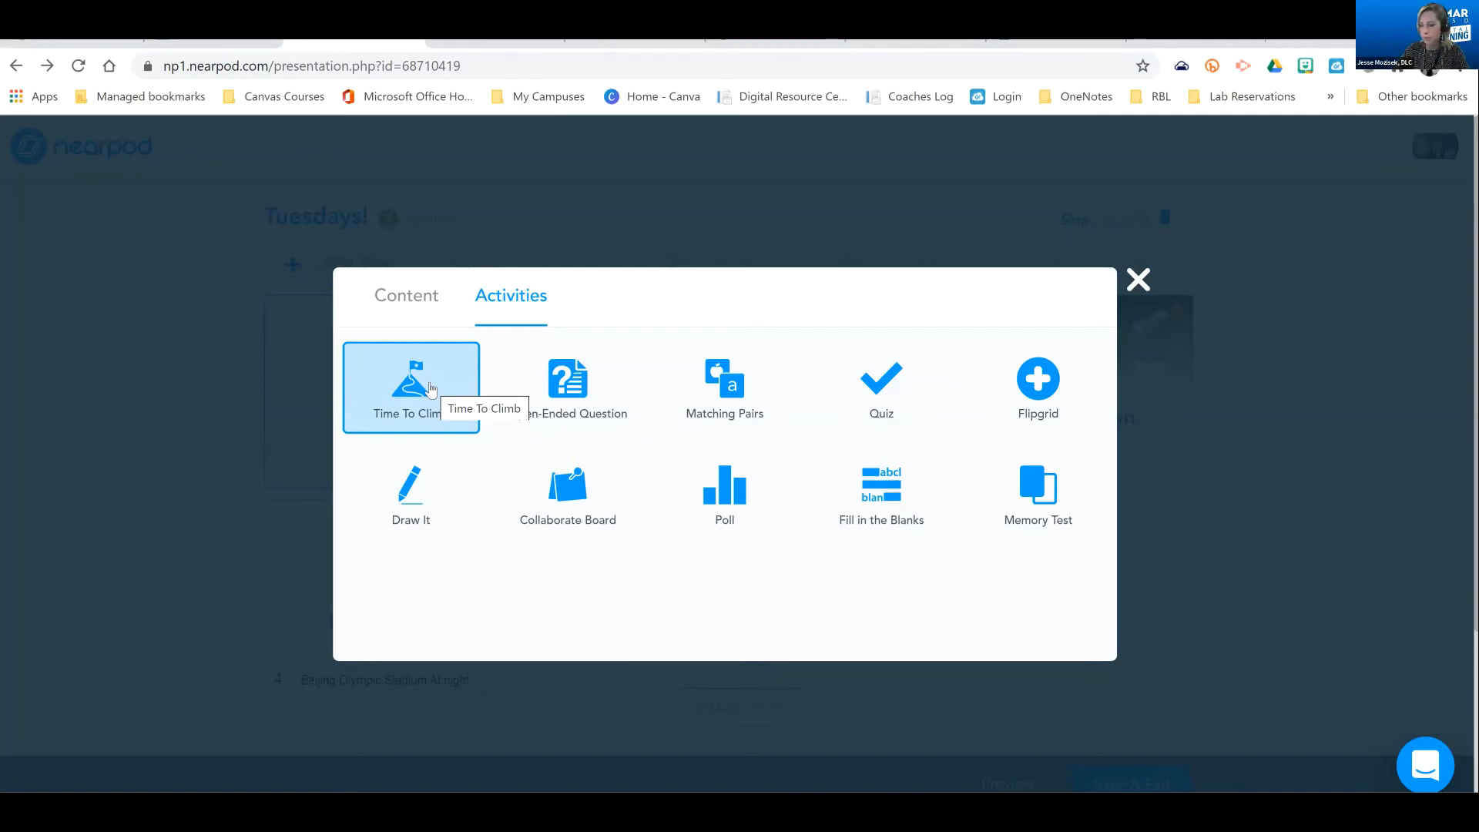
{"action": "left_click", "coordinate": [592, 376]}
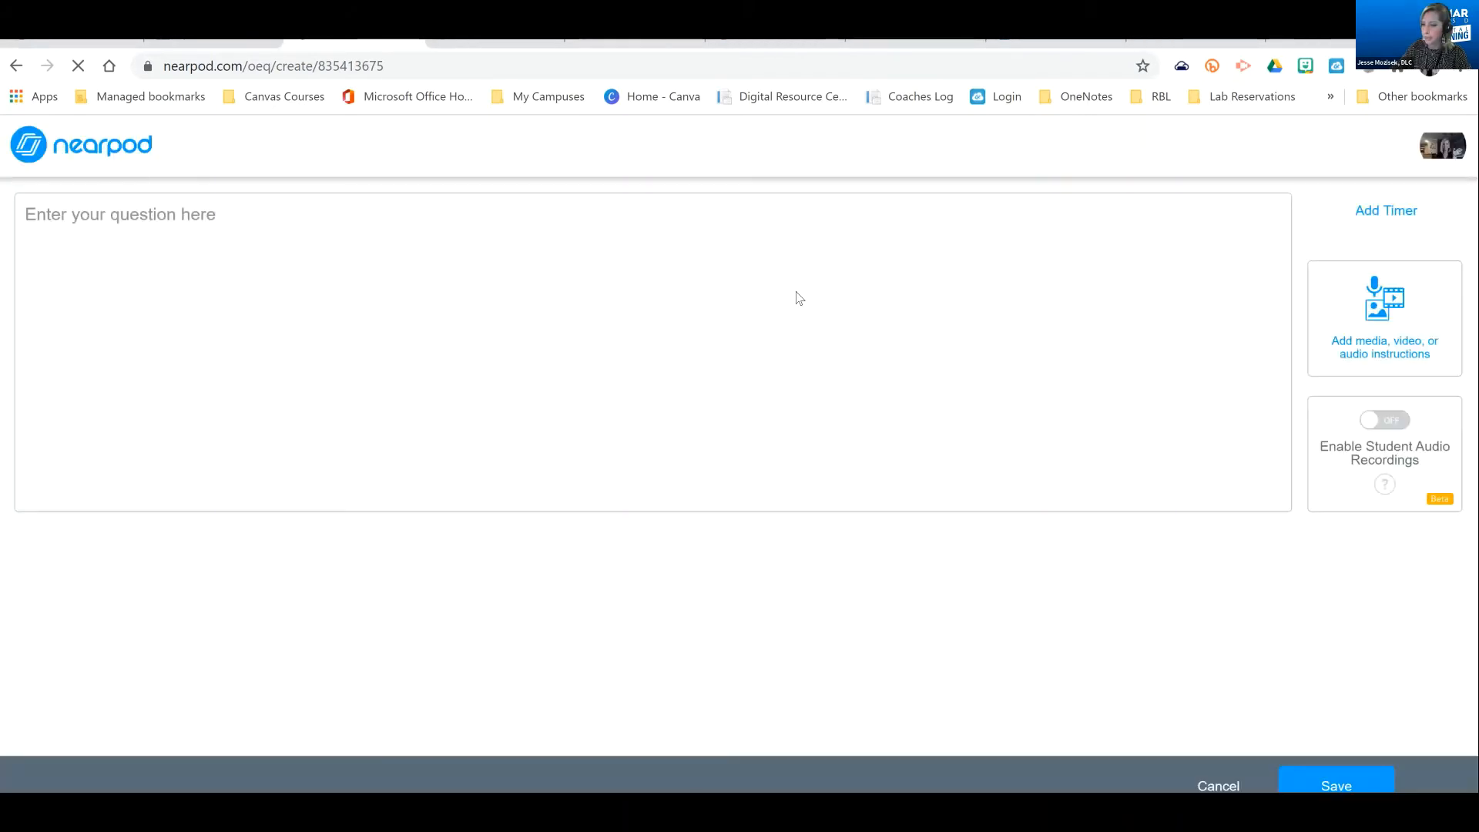
{"action": "left_click", "coordinate": [353, 234]}
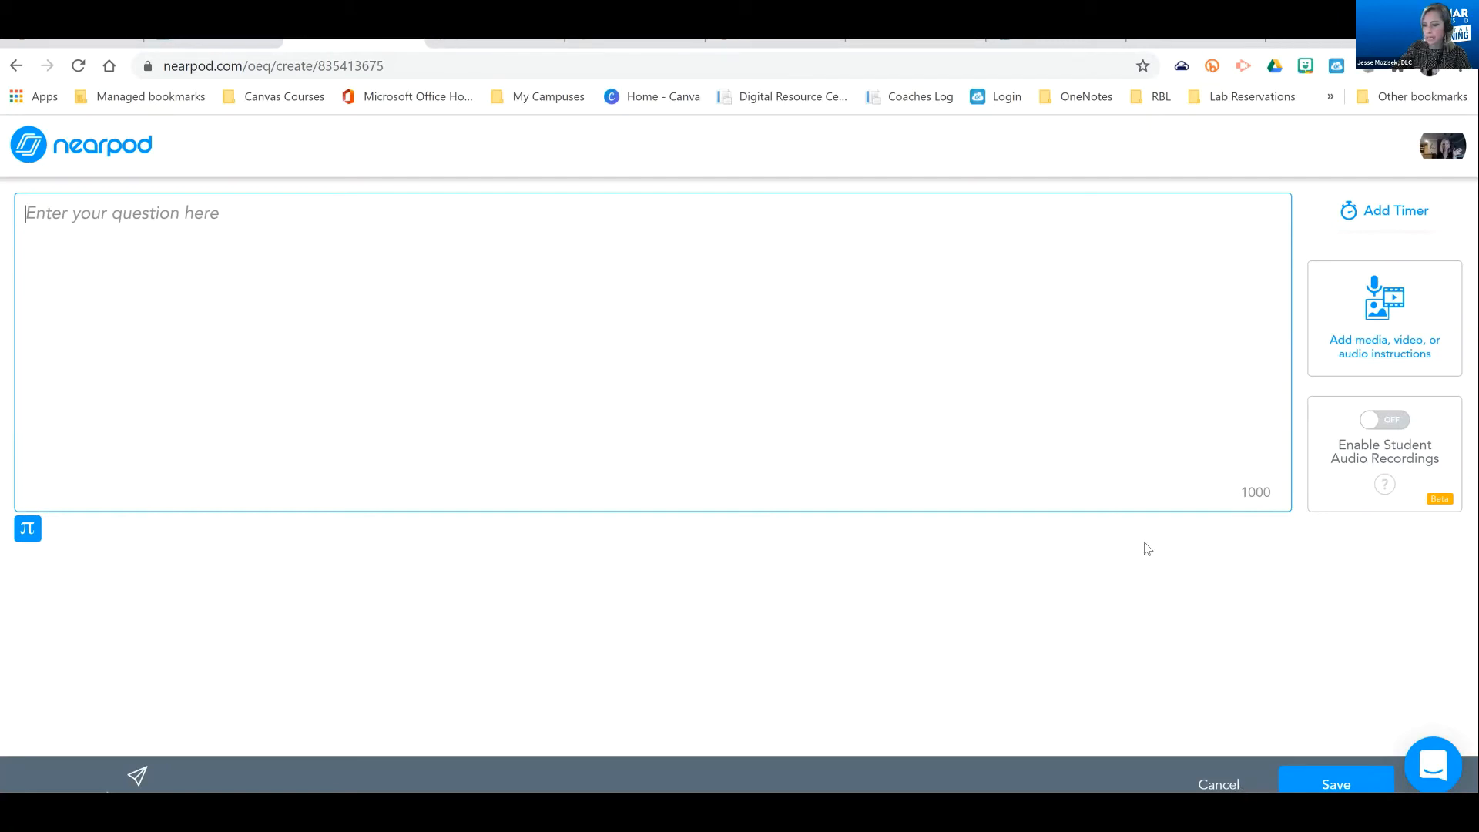
{"action": "left_click", "coordinate": [1223, 787]}
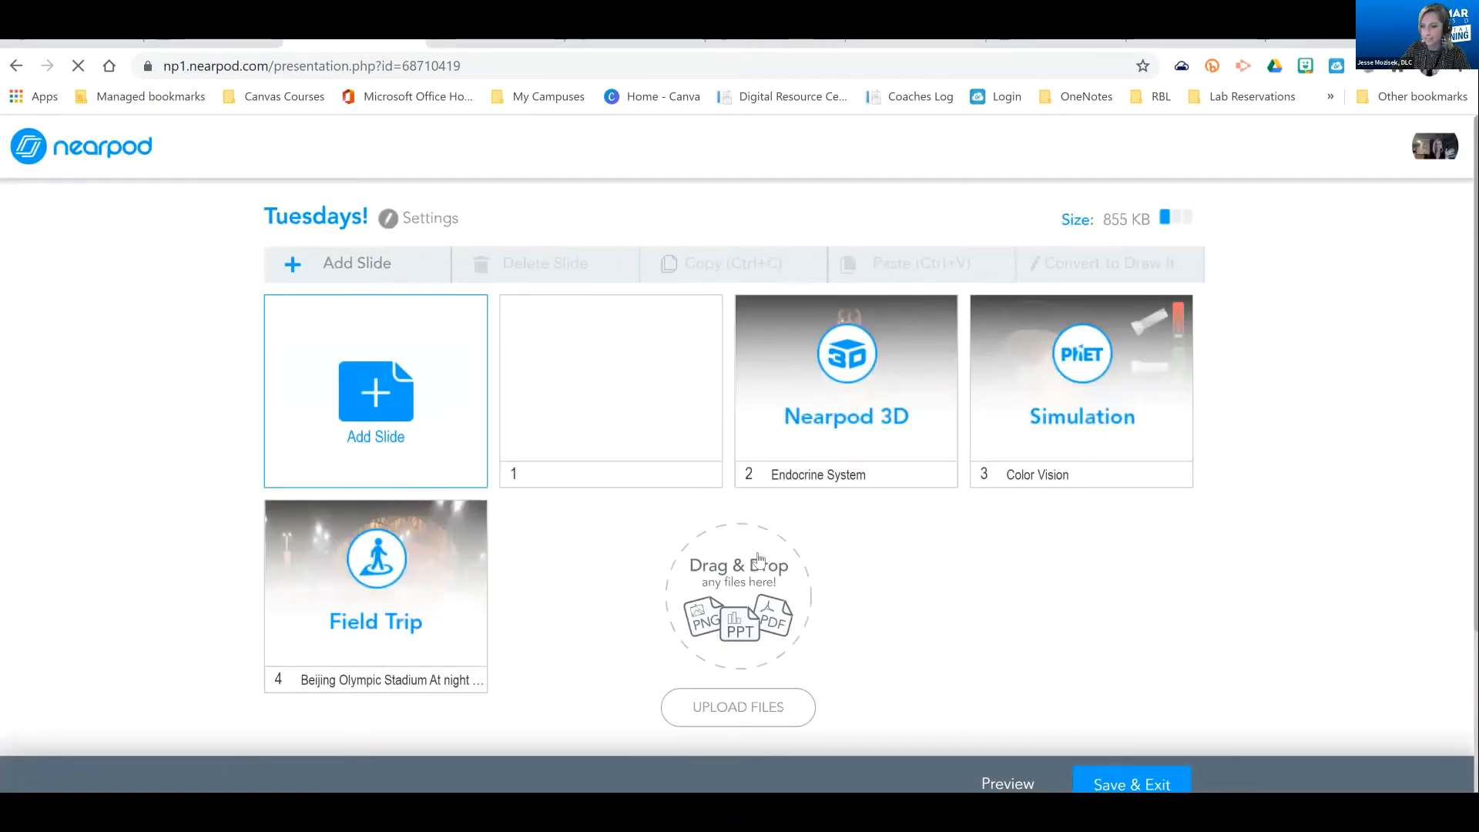
Look over the activity types, examine the blank quiz editor with its question and answer fields, and leave it without saving
{"action": "left_click", "coordinate": [391, 414]}
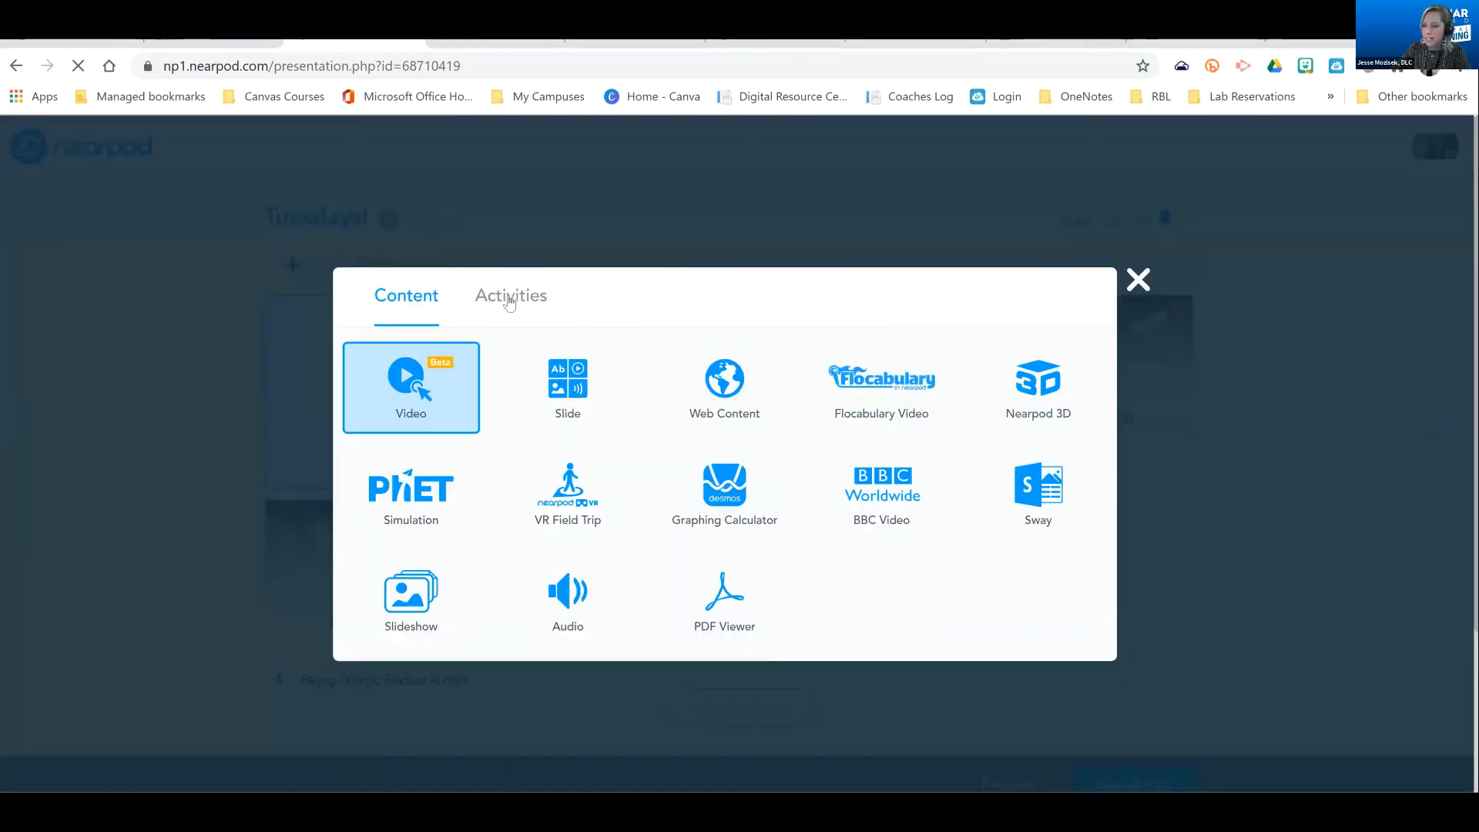
{"action": "left_click", "coordinate": [569, 311]}
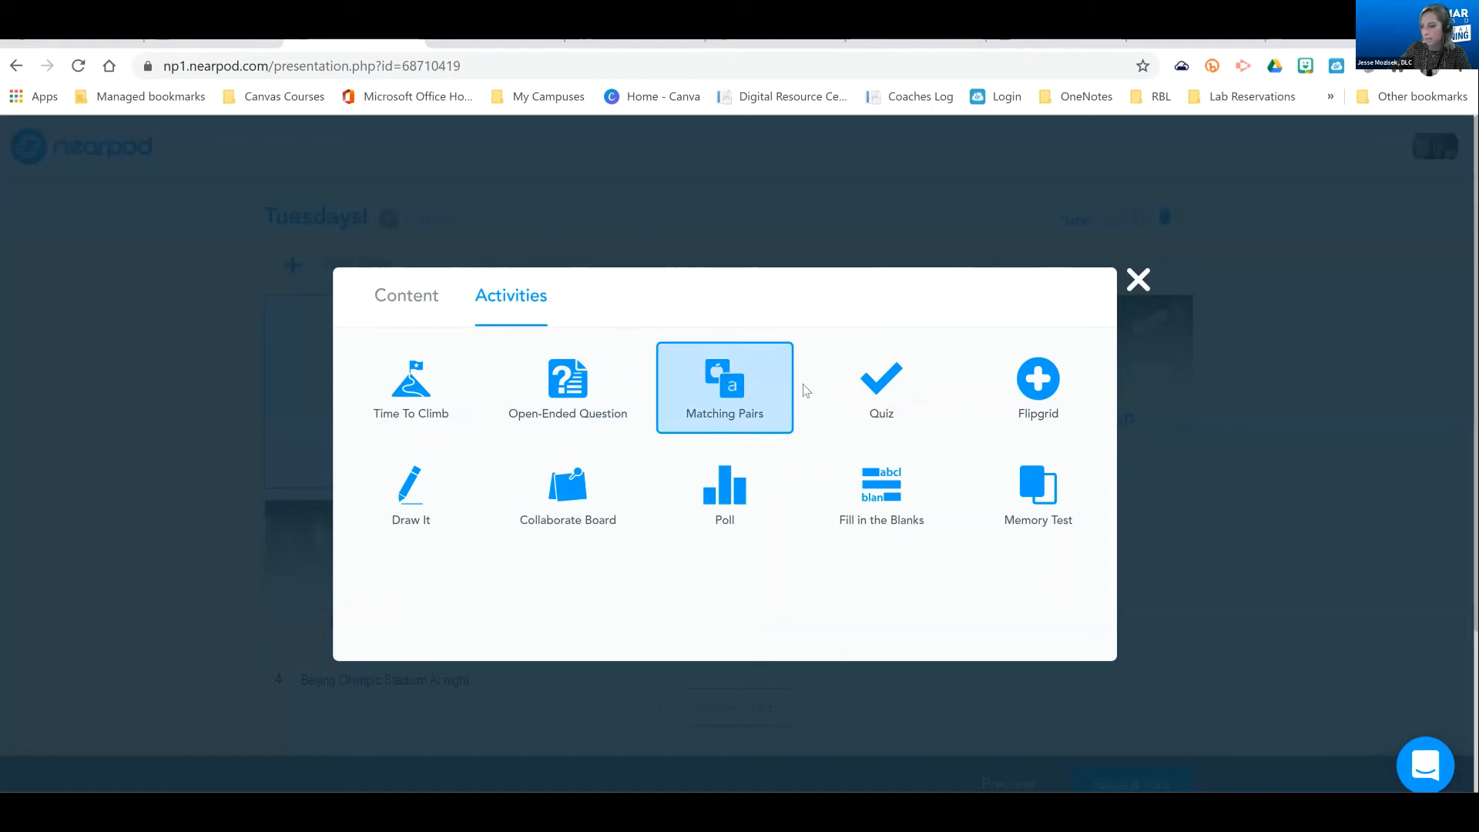
{"action": "left_click", "coordinate": [874, 399]}
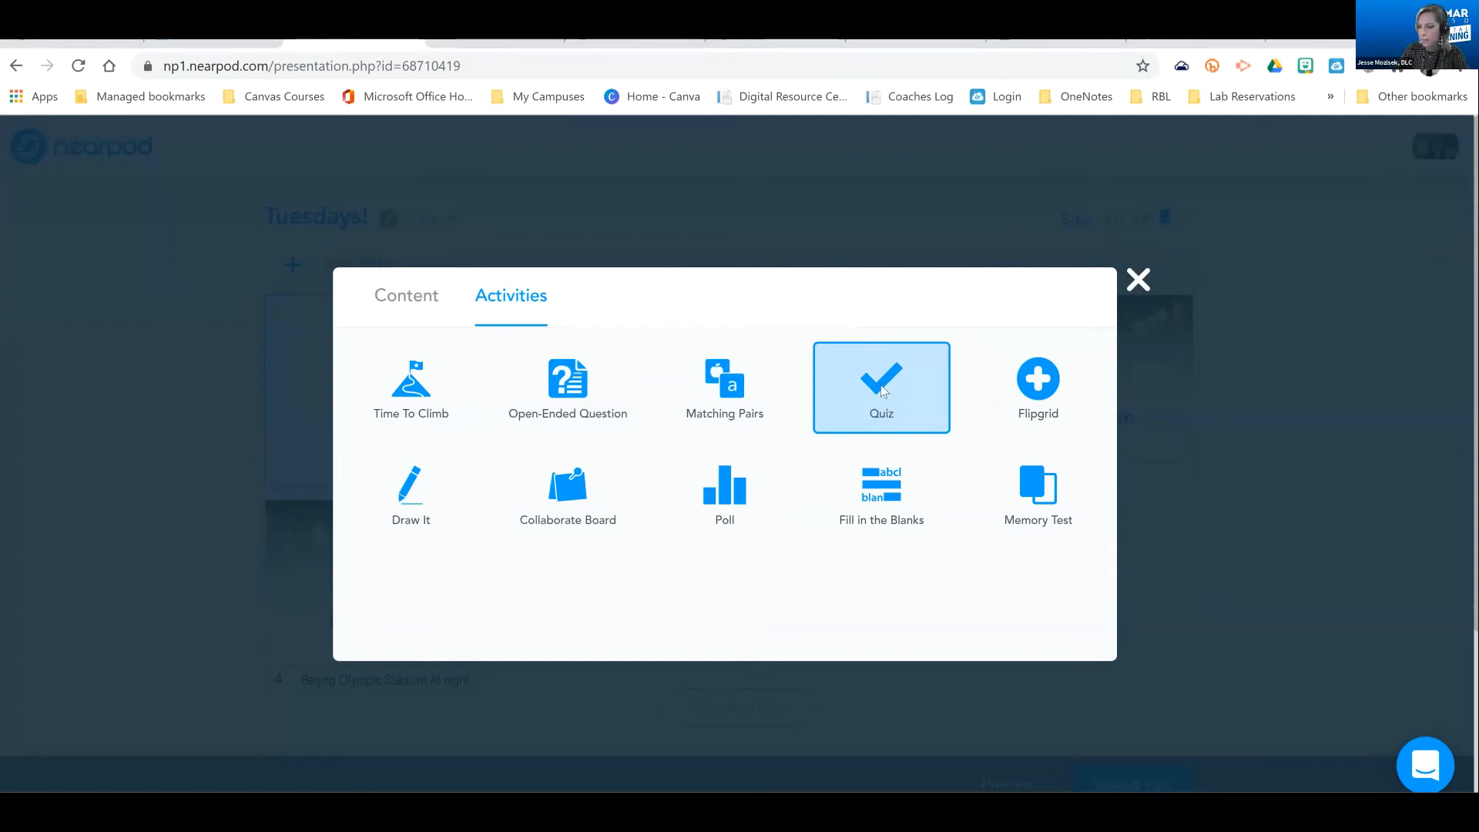
{"action": "left_click", "coordinate": [883, 393]}
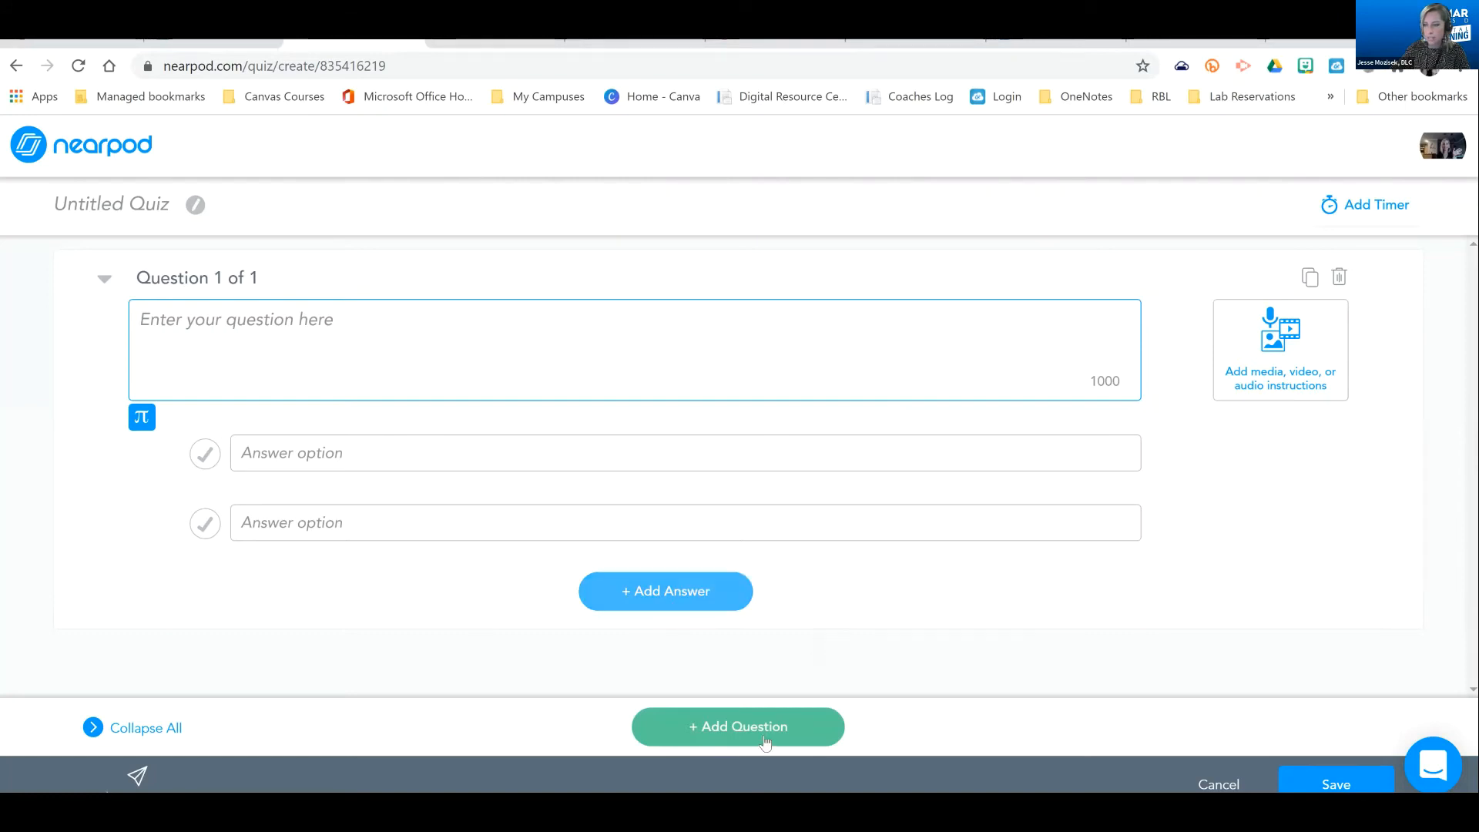
{"action": "left_click", "coordinate": [560, 345]}
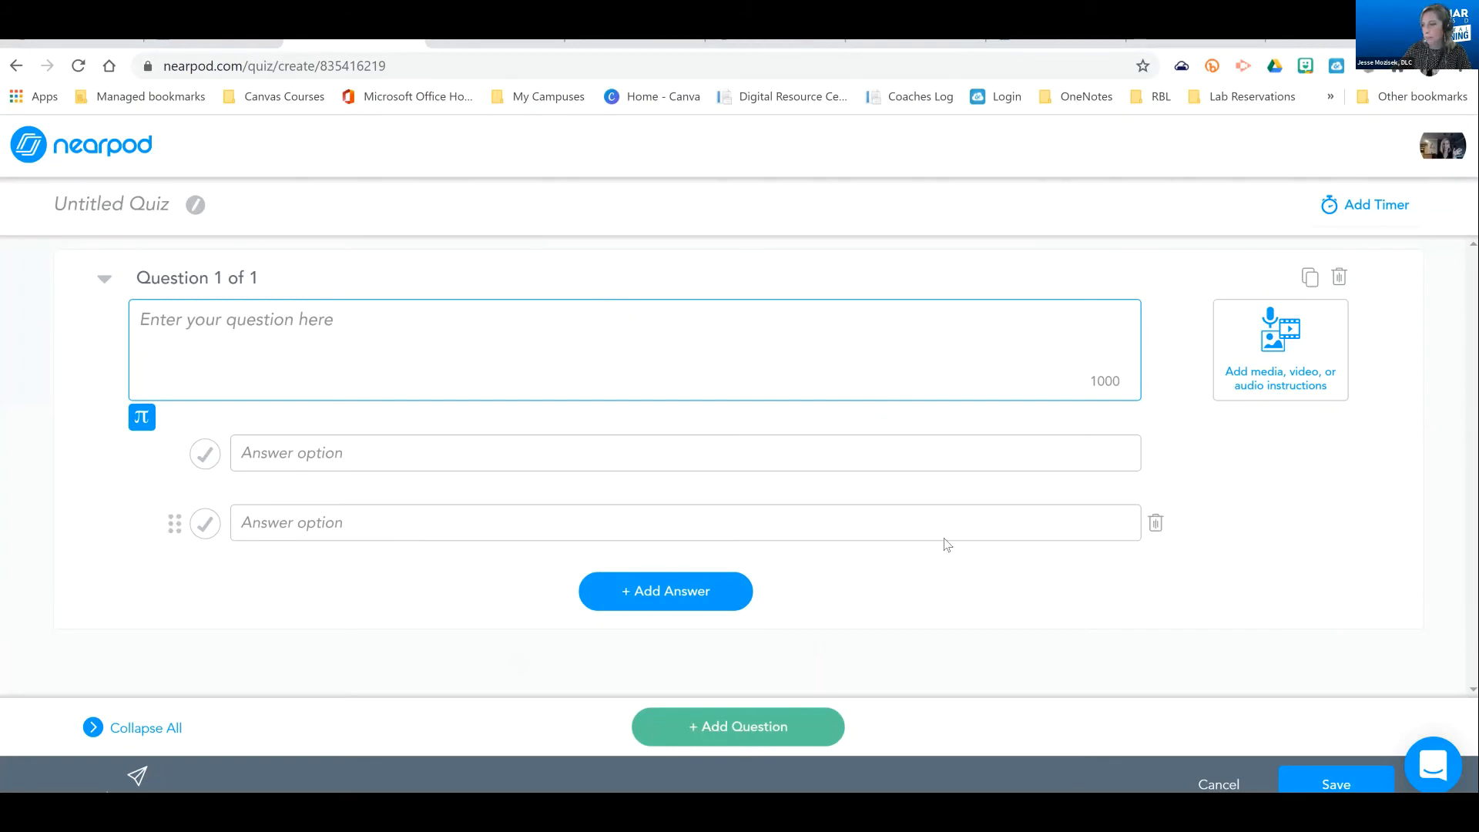
{"action": "left_click", "coordinate": [1222, 785]}
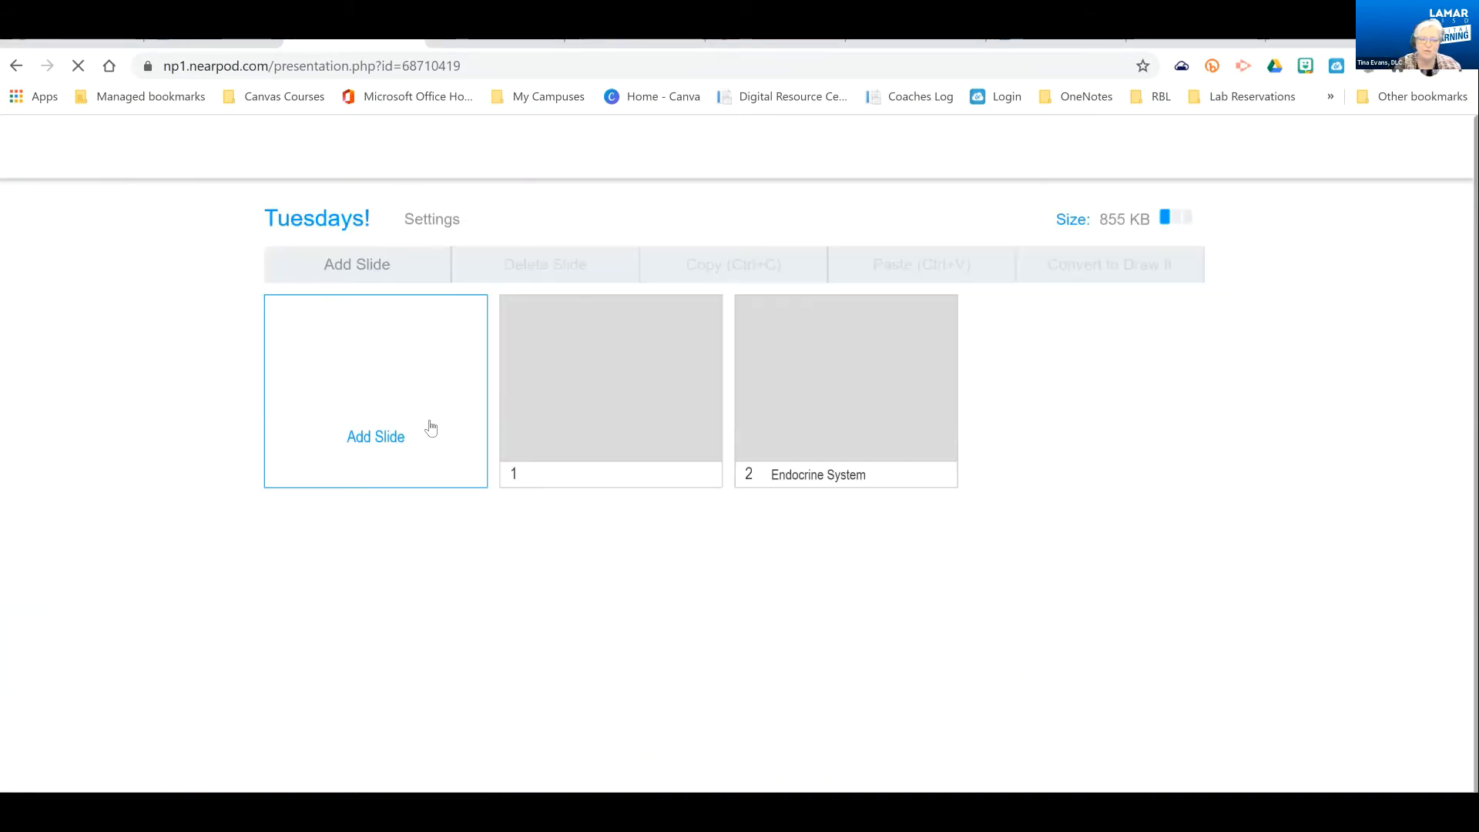
Start a Fill in the Blanks activity and paste in the passage about the eight Moon phases, keeping the dark grey text style
{"action": "left_click", "coordinate": [383, 403]}
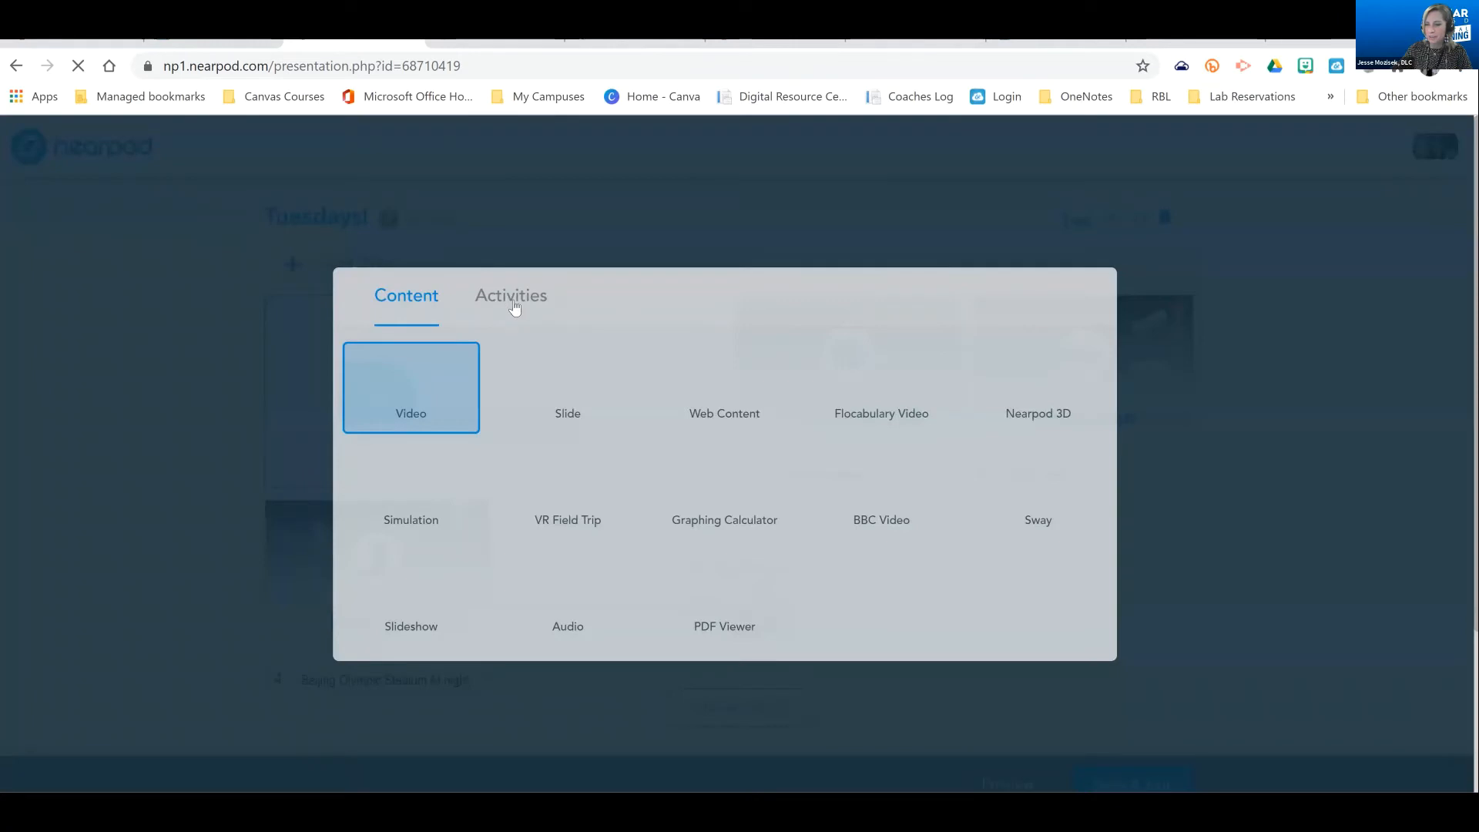
{"action": "left_click", "coordinate": [514, 309]}
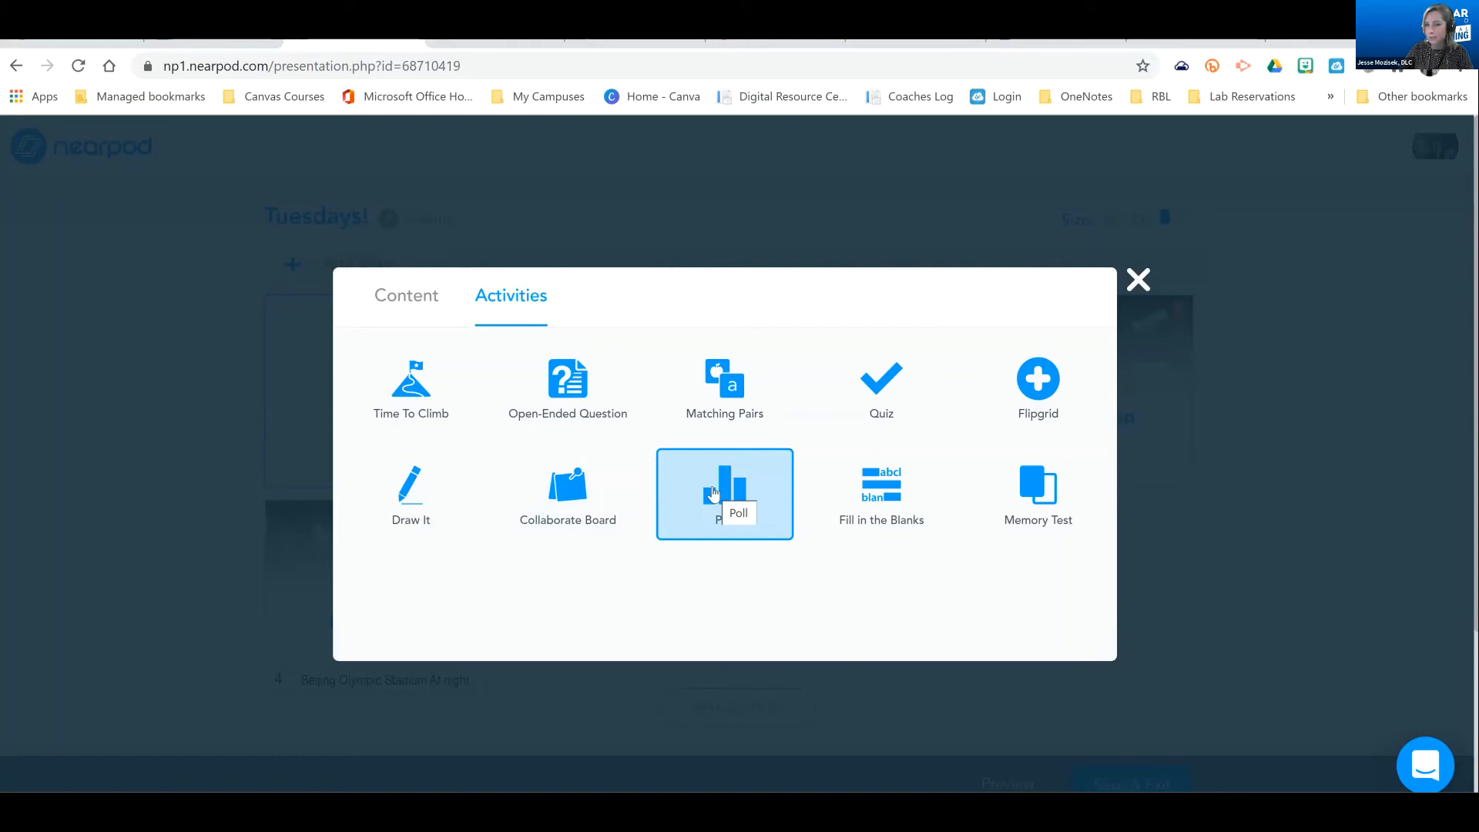
{"action": "left_click", "coordinate": [891, 484]}
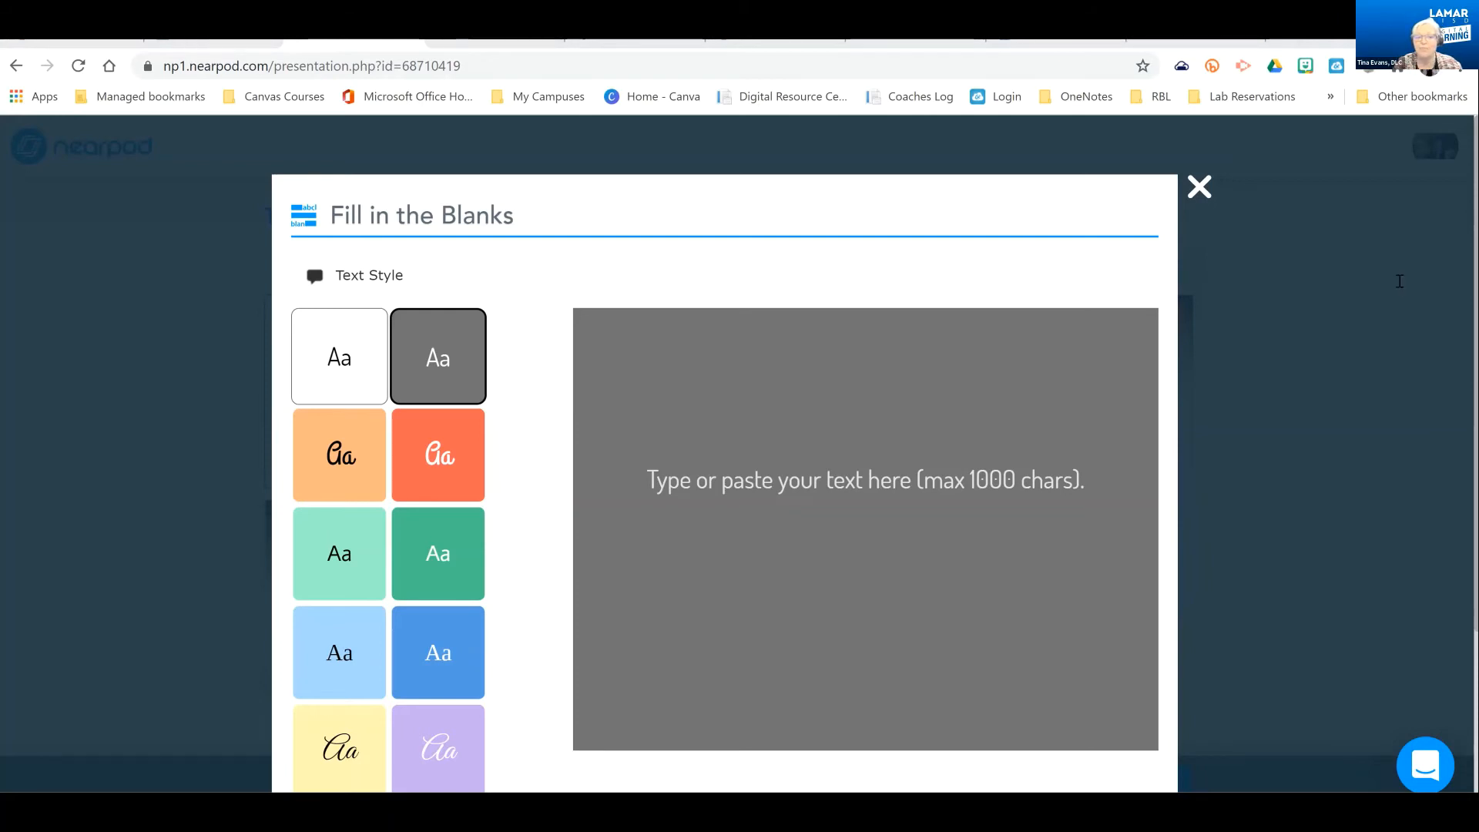
{"action": "left_click", "coordinate": [837, 488]}
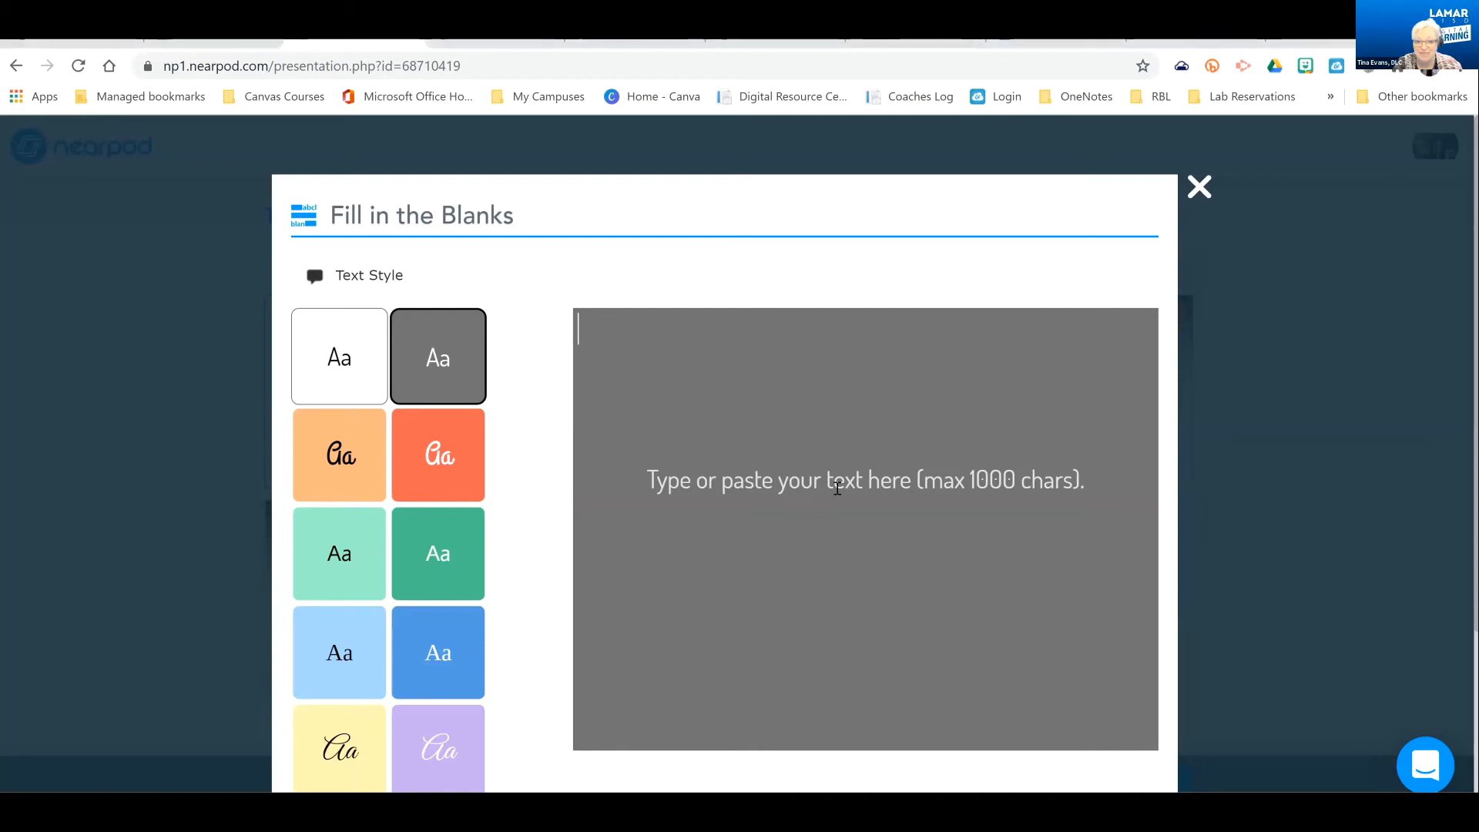
{"action": "type", "text": "The eight Moon phases: 🌑 New: We cannot see the Moon when it is a new moon. 🌒 Waxing Crescent: We see the waxing crescent phase as a thin crescent opening to the left. 🌓 First Quarter: We see the first quarter phase as a half moon. 🌔 Waxing Gibbous: The waxing gibbous phase is between a half moon and full moon."}
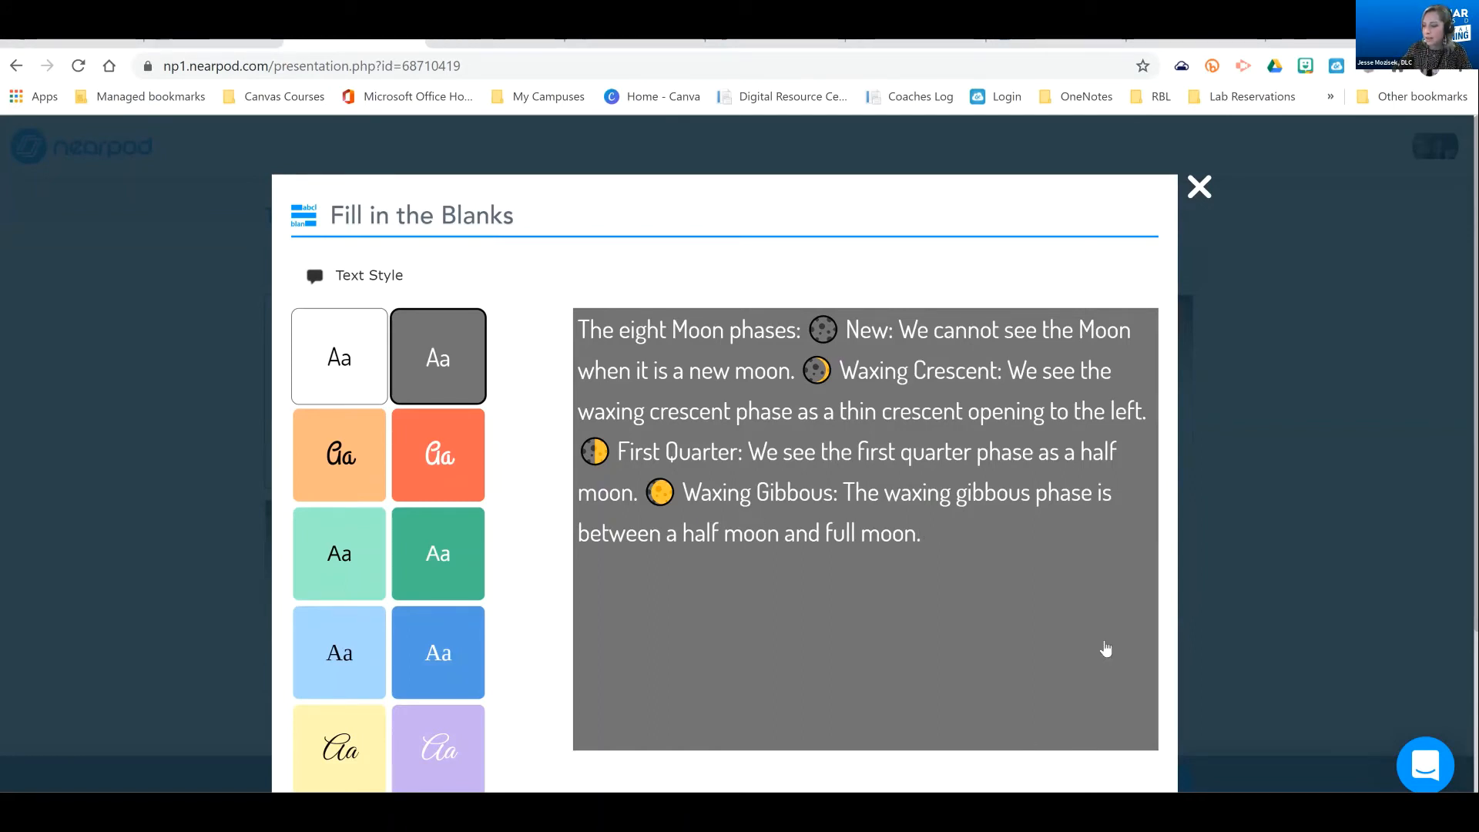
{"action": "scroll", "coordinate": [766, 545], "scroll_direction": "down", "scroll_amount": 3}
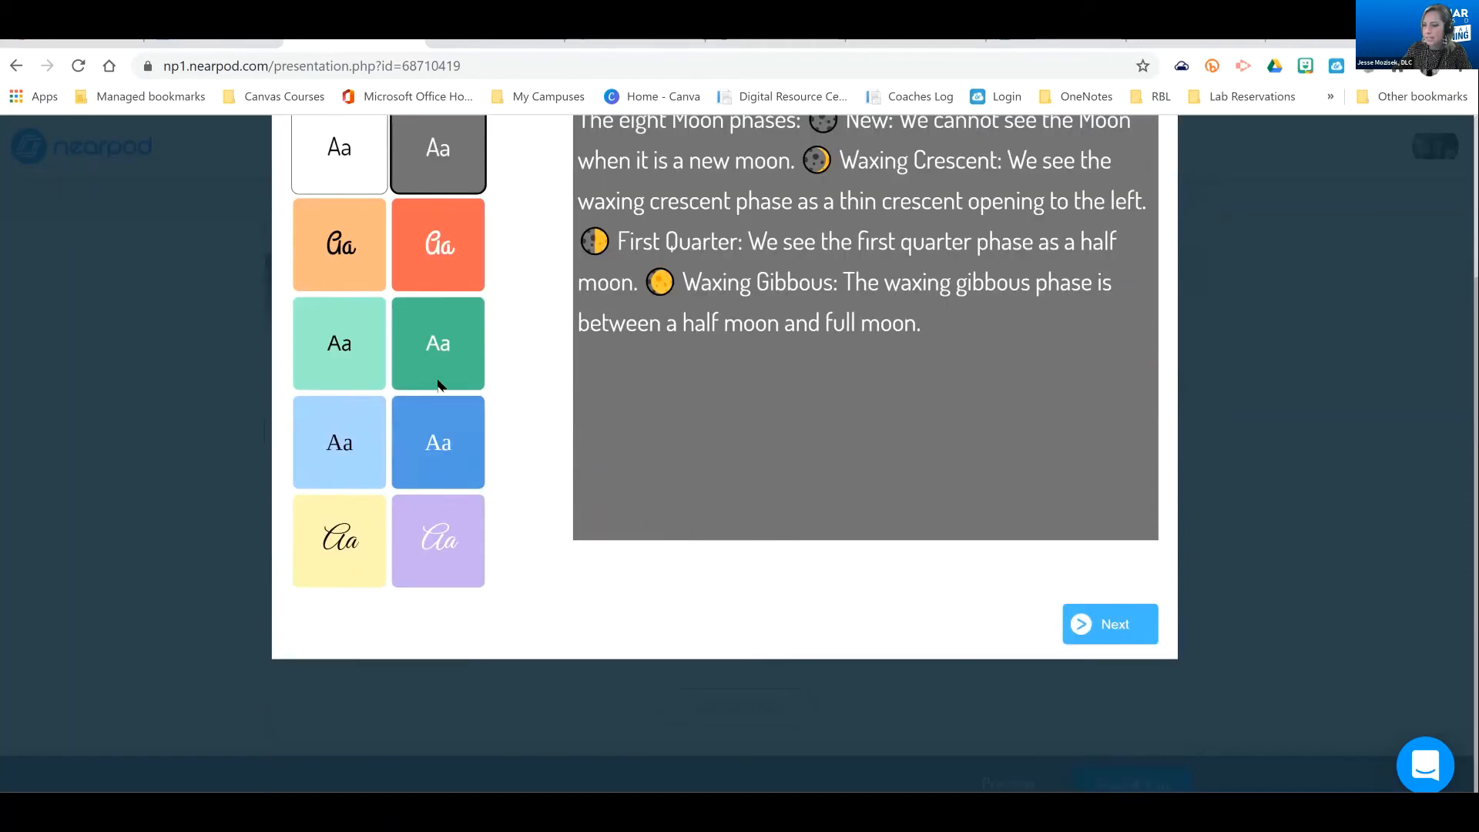
{"action": "scroll", "coordinate": [797, 614], "scroll_direction": "up", "scroll_amount": 3}
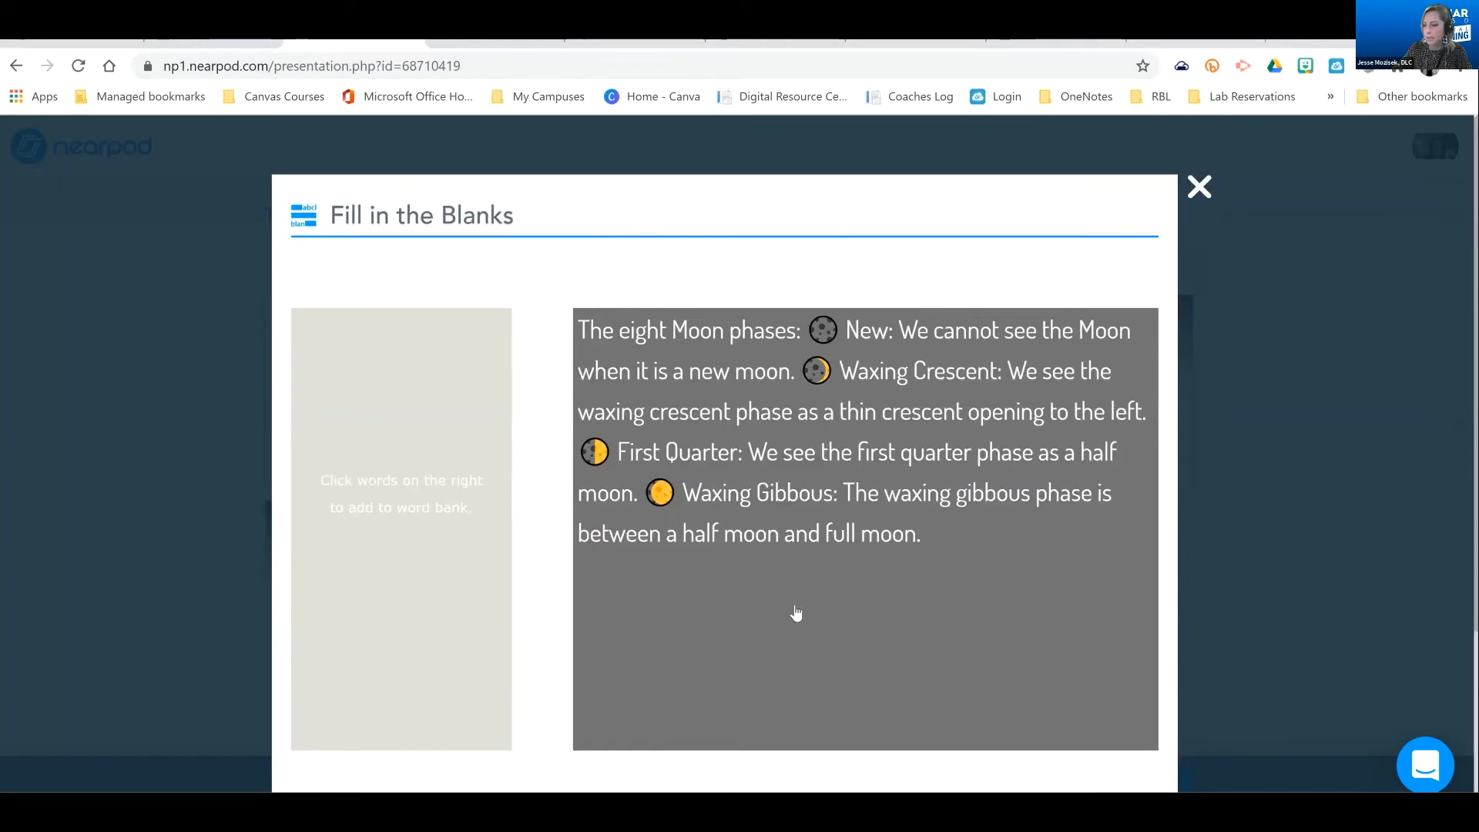
Make blanks of "Gibbous:", "Waxing", "Moon" and "crescent" in the moon passage and save the activity to the lesson
{"action": "left_click", "coordinate": [805, 493]}
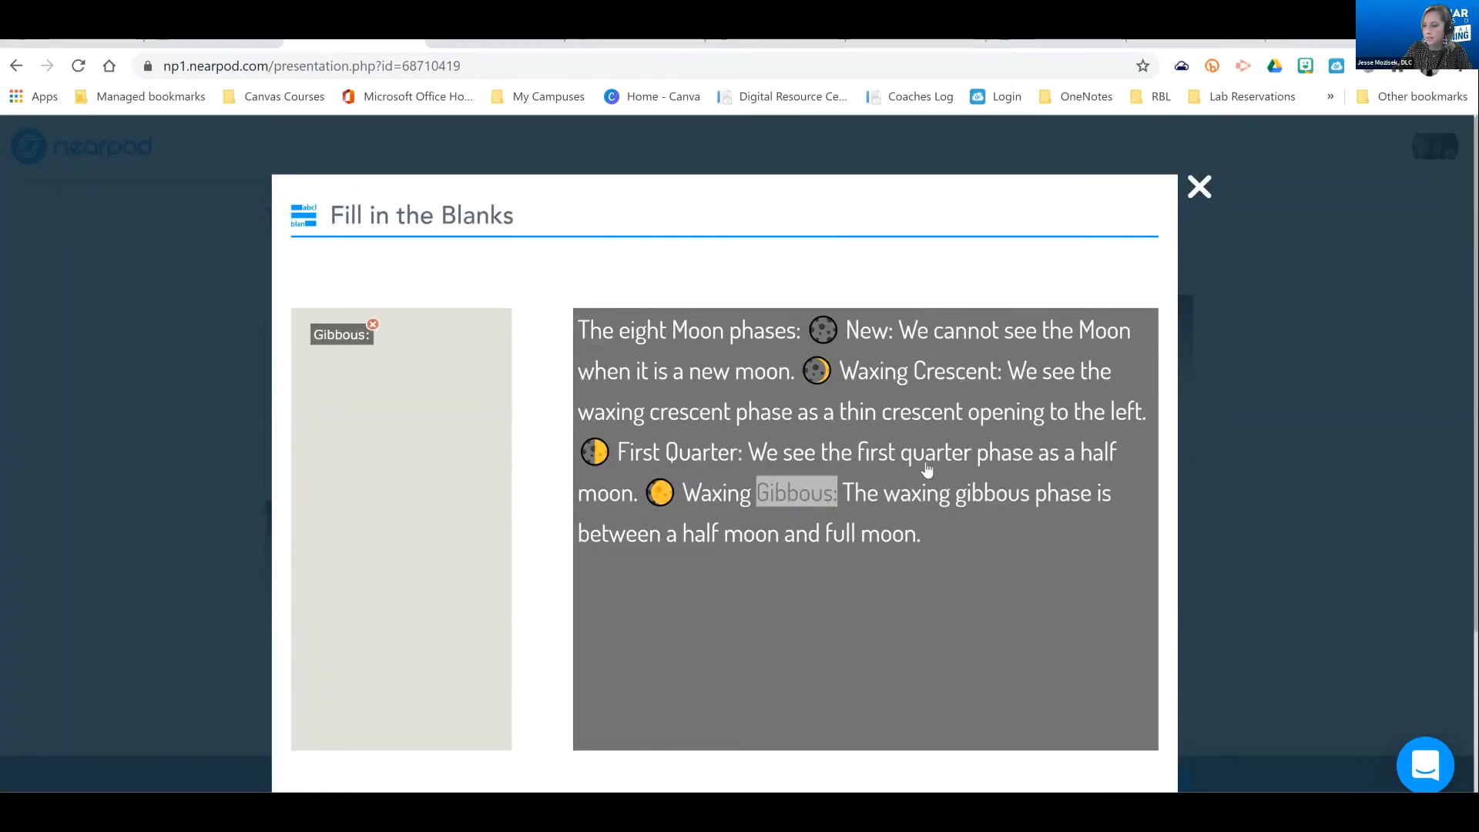
{"action": "left_click", "coordinate": [722, 493]}
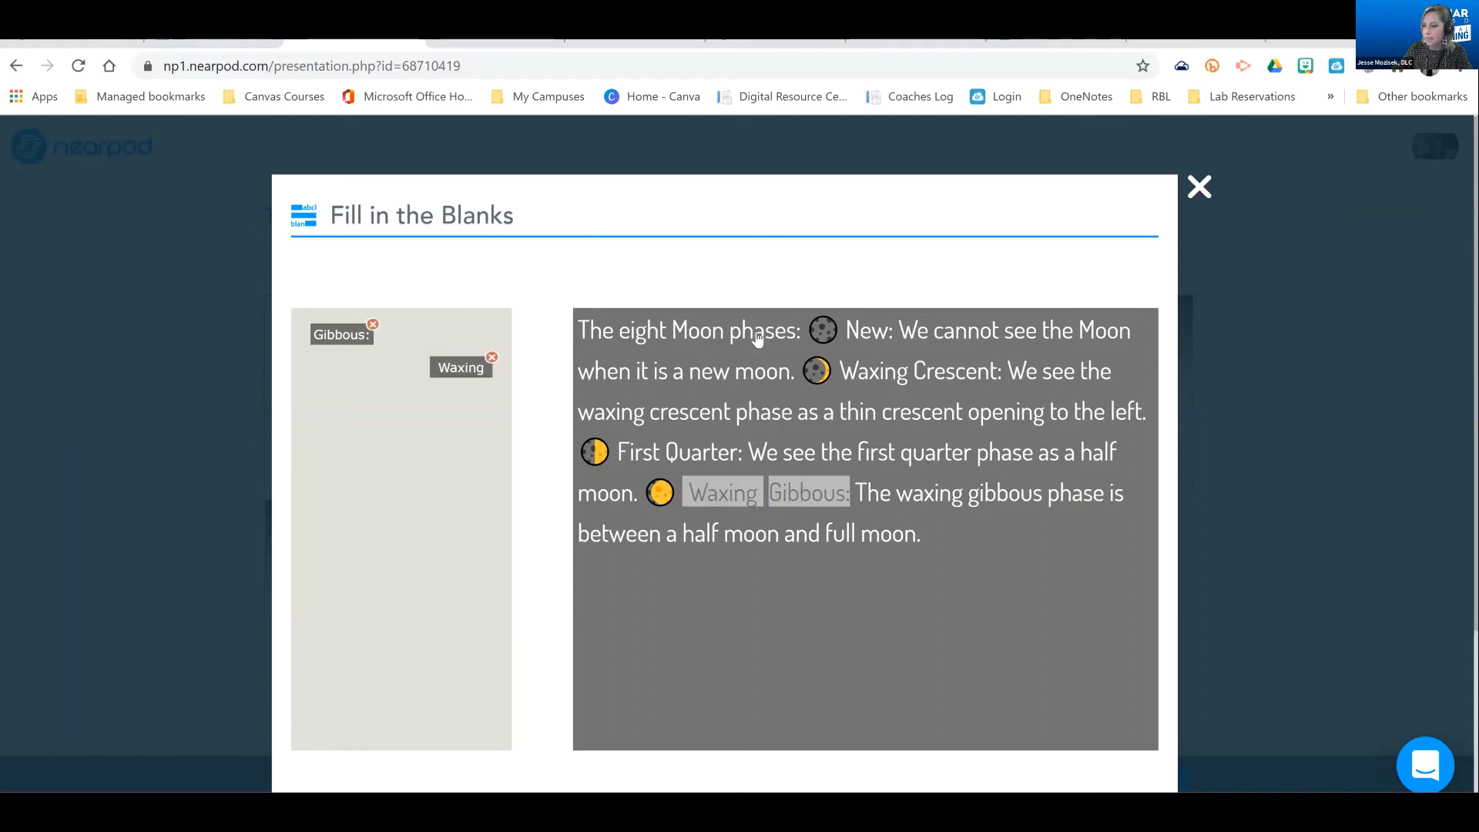
{"action": "left_click", "coordinate": [699, 332]}
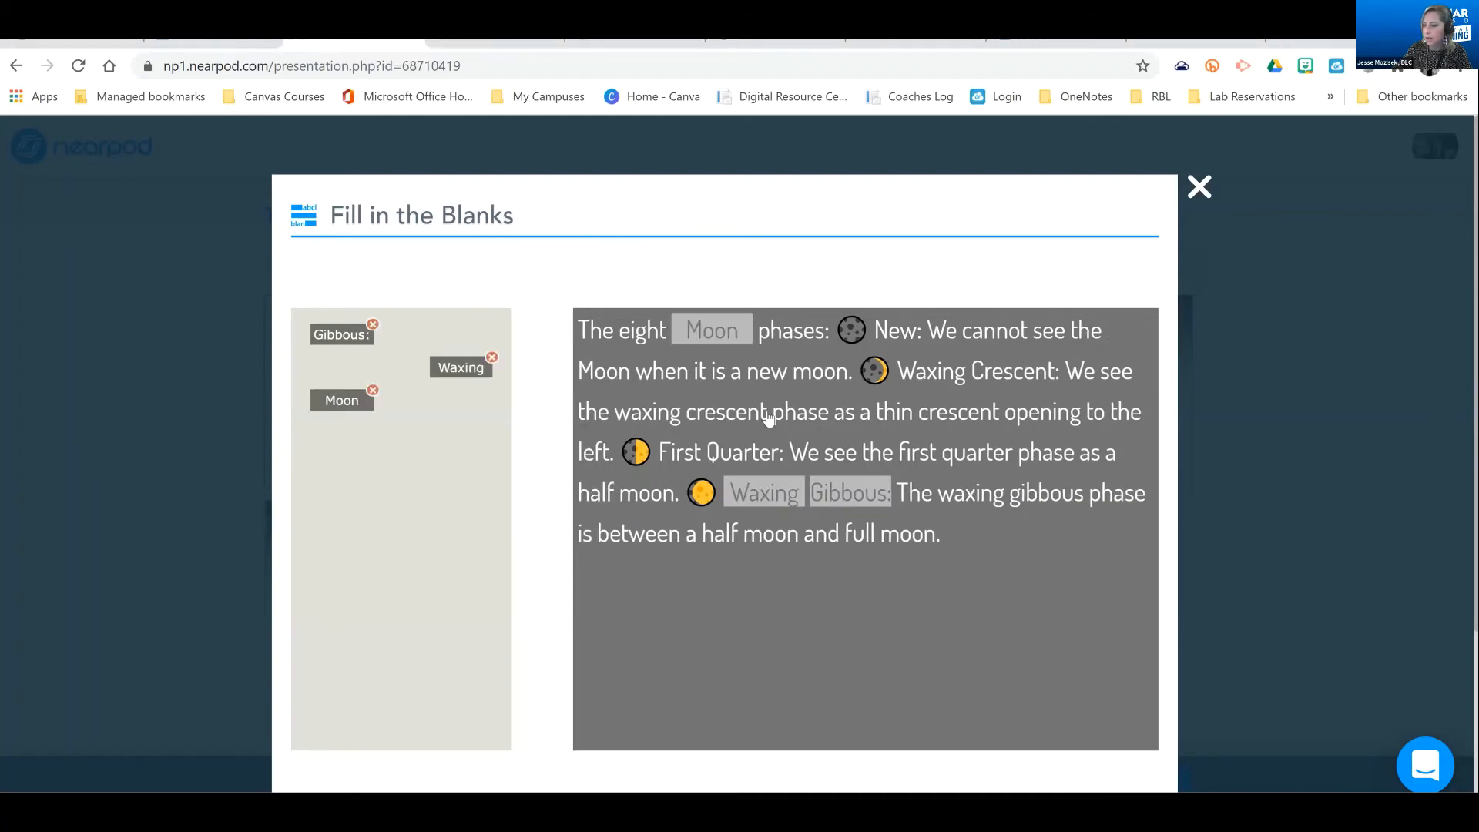
{"action": "left_click", "coordinate": [727, 411]}
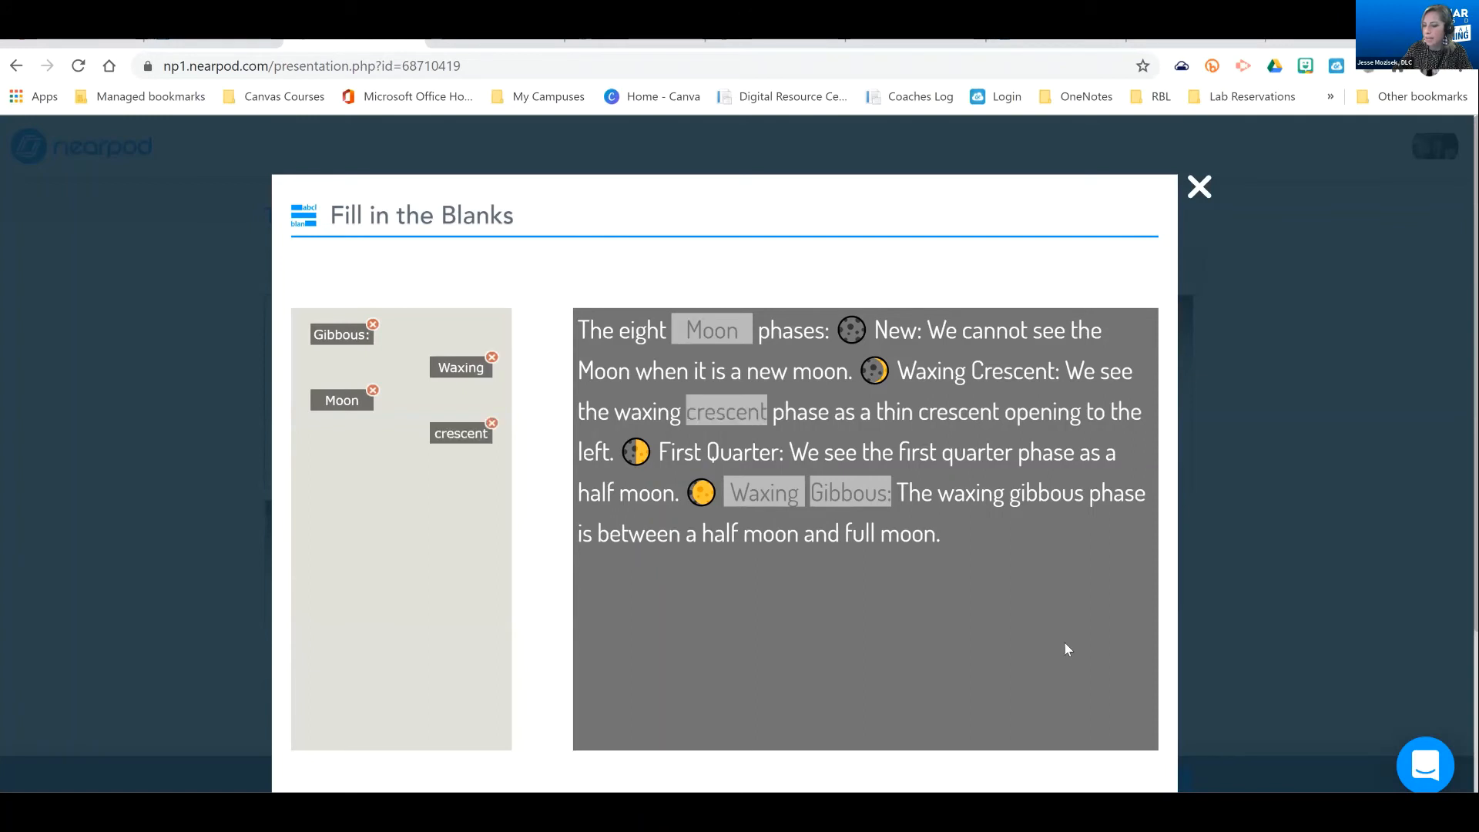
{"action": "scroll", "coordinate": [1067, 649], "scroll_direction": "down", "scroll_amount": 3}
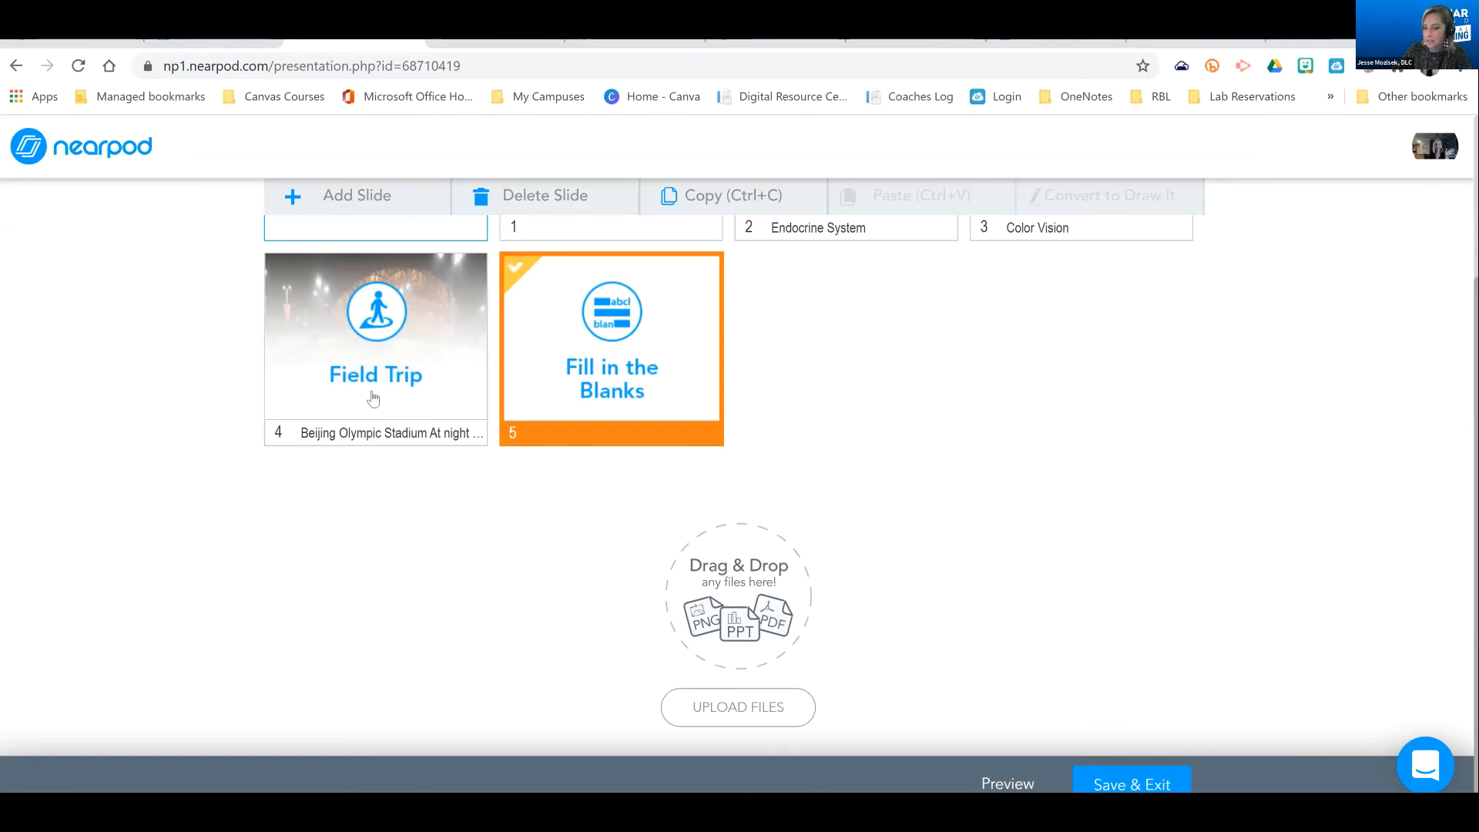
Add a Draw It activity with the instructions "Draw a picture of your teacher." and an empty canvas, and save it
{"action": "scroll", "coordinate": [374, 398], "scroll_direction": "up", "scroll_amount": 3}
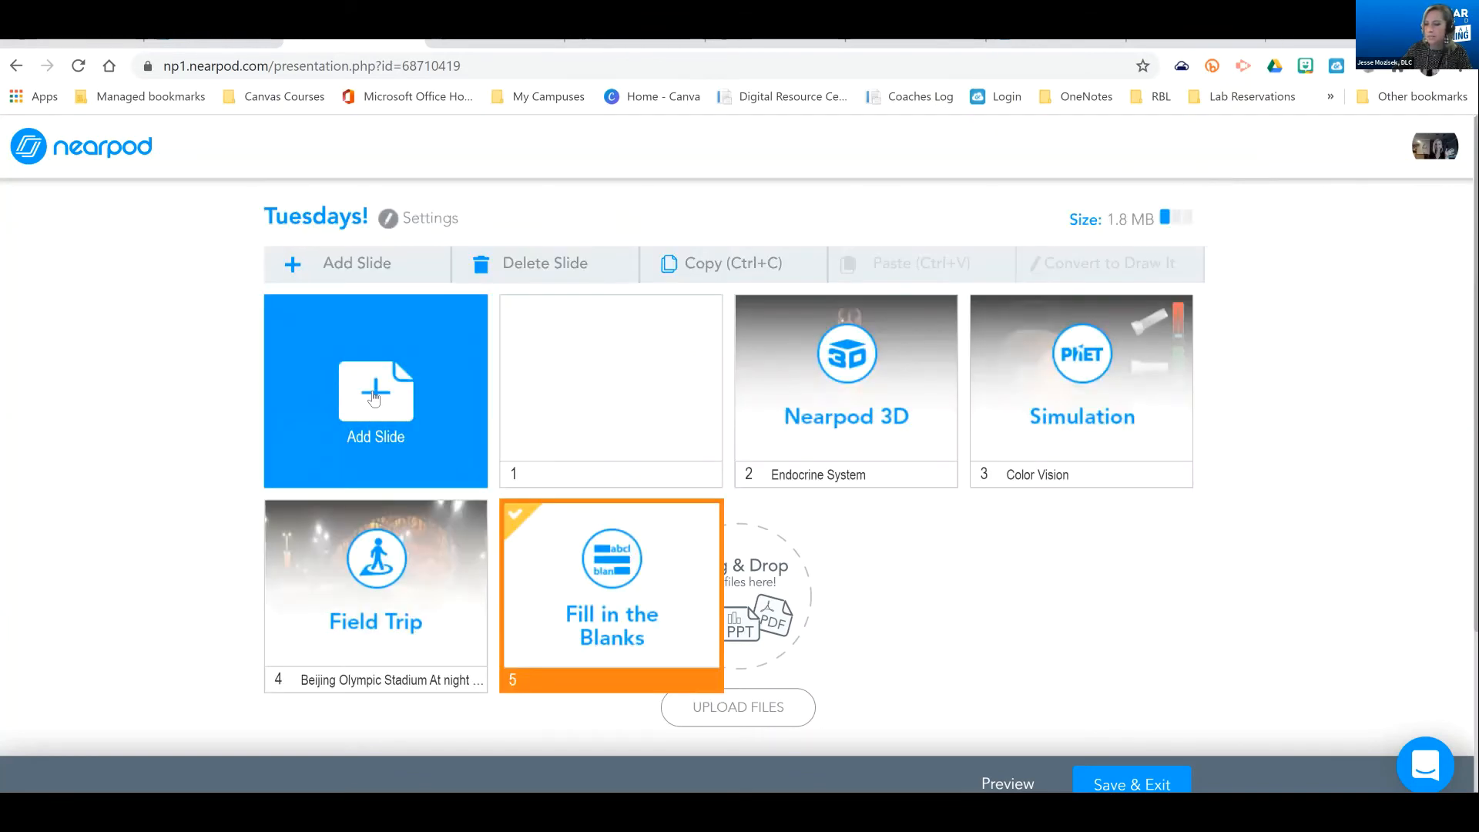
{"action": "left_click", "coordinate": [374, 397]}
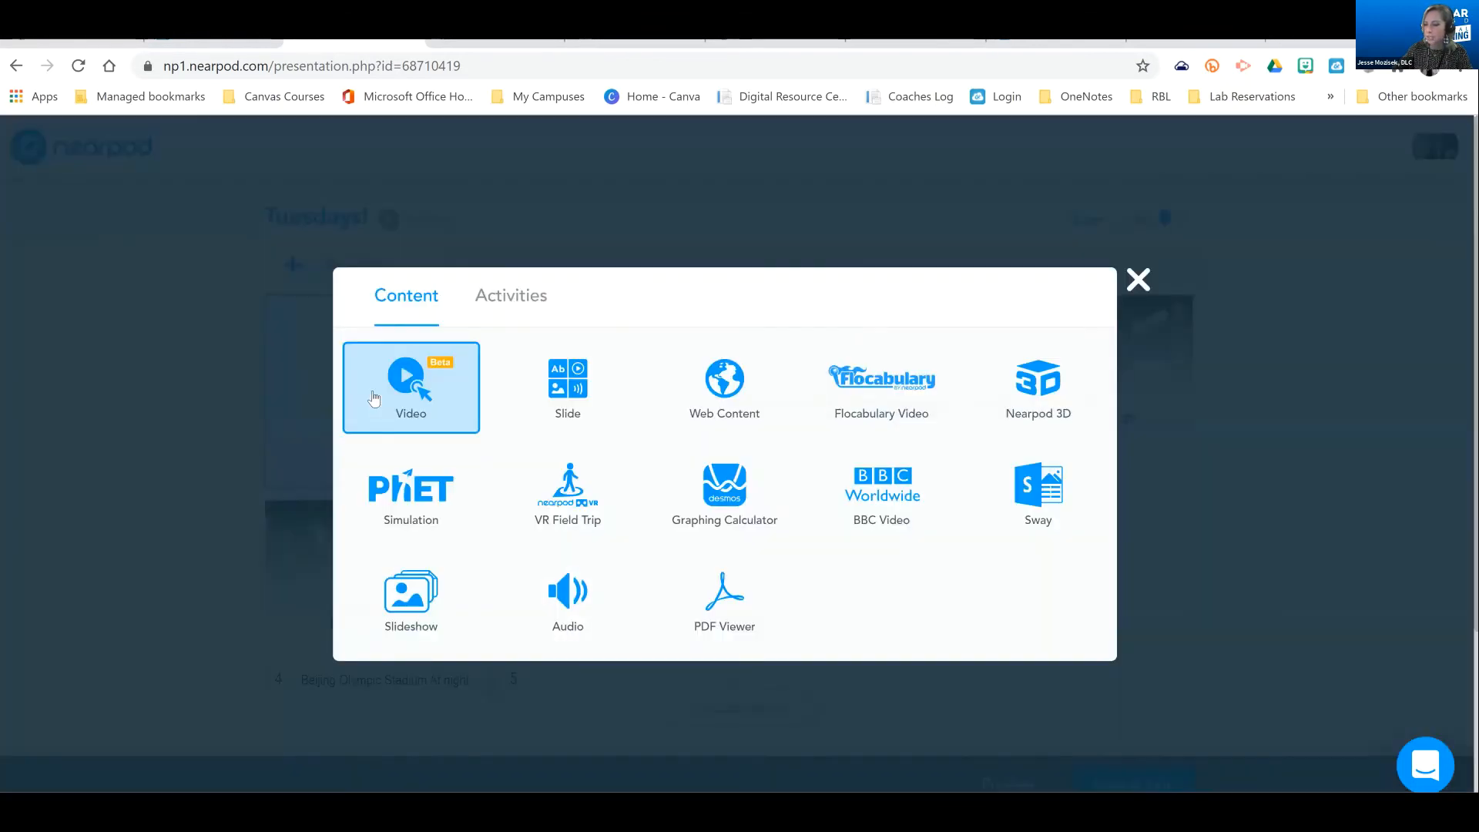
{"action": "left_click", "coordinate": [495, 300]}
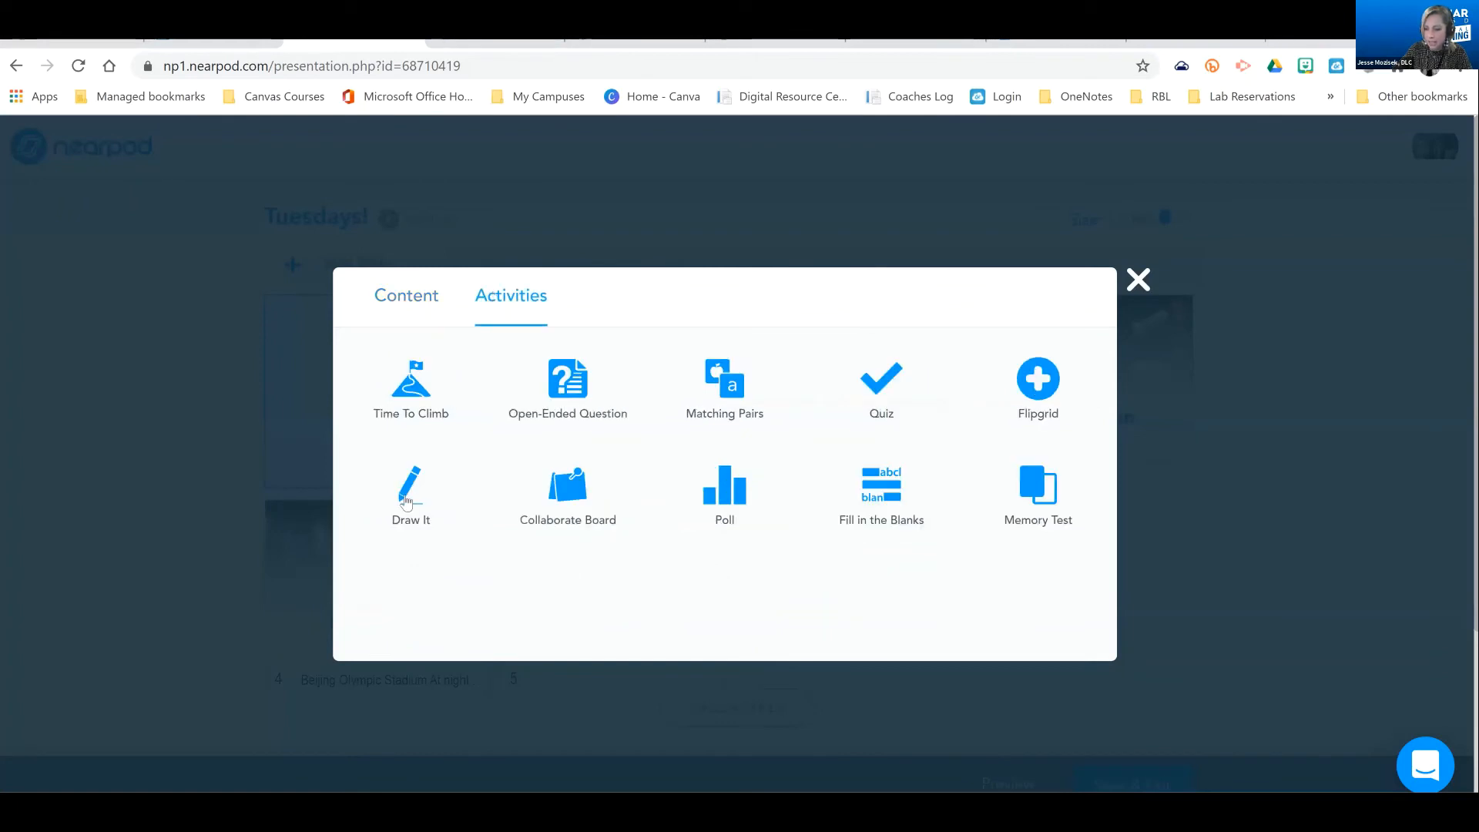
{"action": "left_click", "coordinate": [405, 502]}
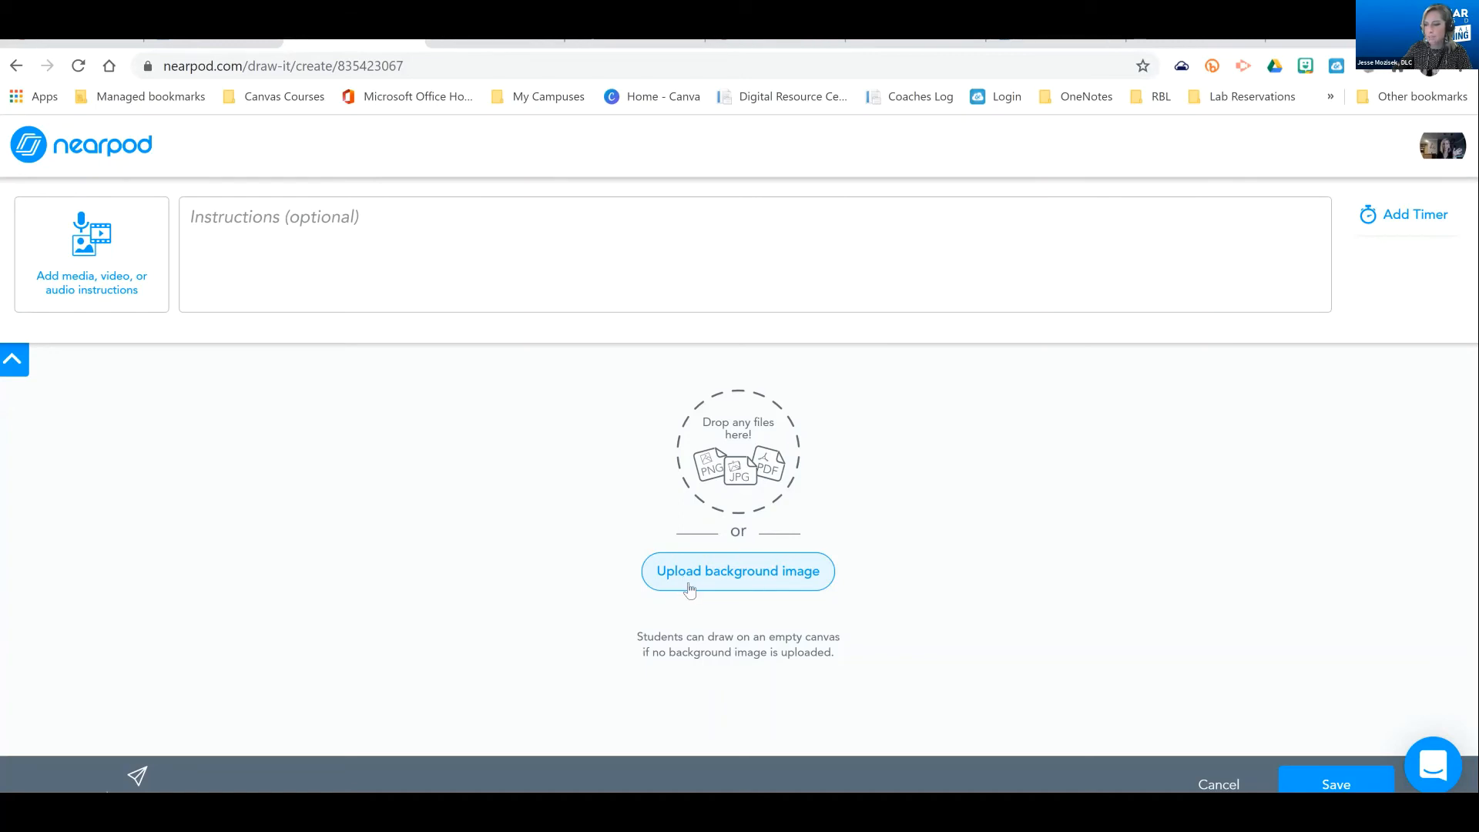
{"action": "left_click", "coordinate": [323, 307]}
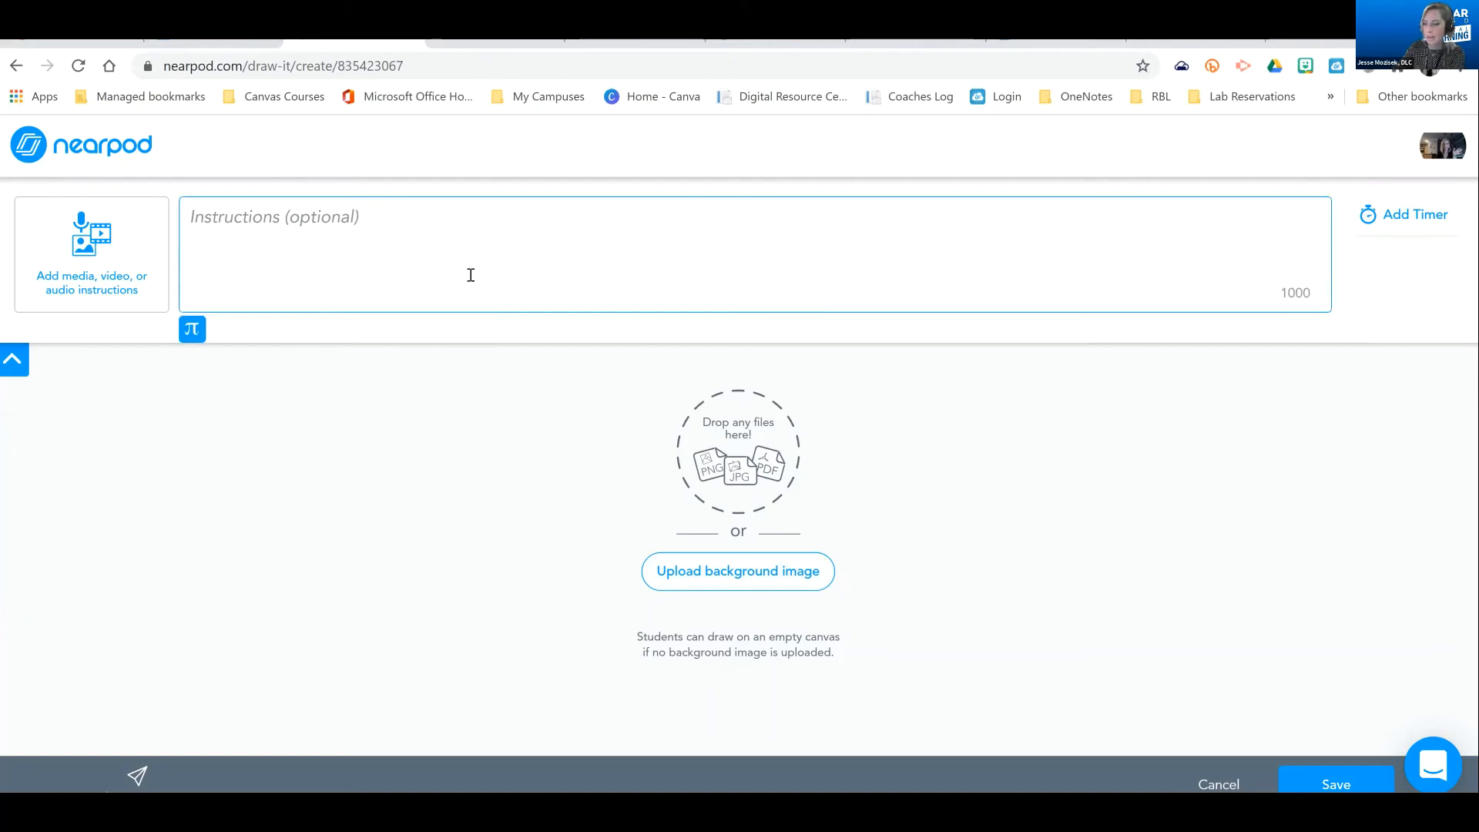
{"action": "type", "text": "D"}
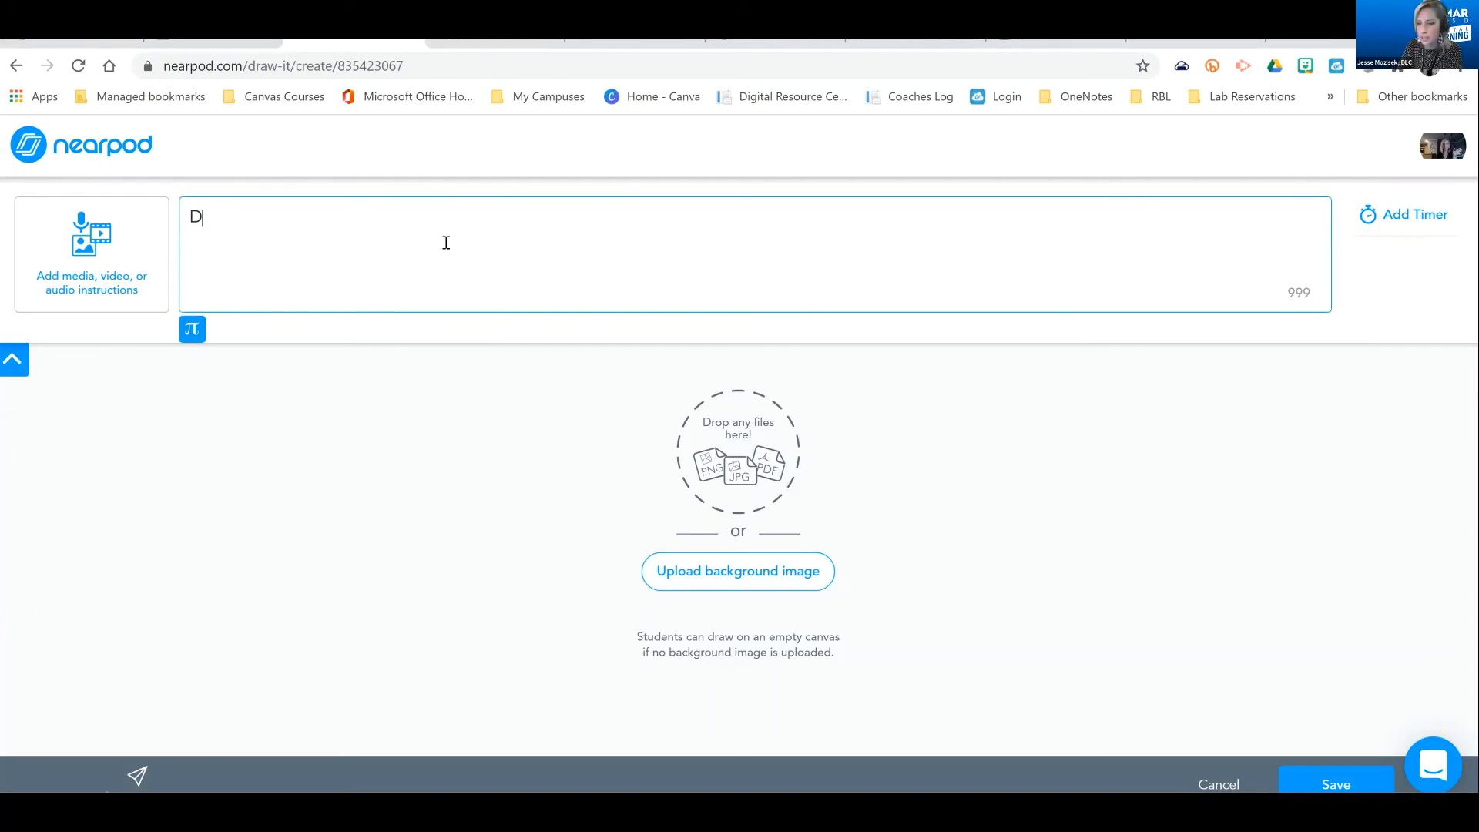
{"action": "type", "text": "raw "}
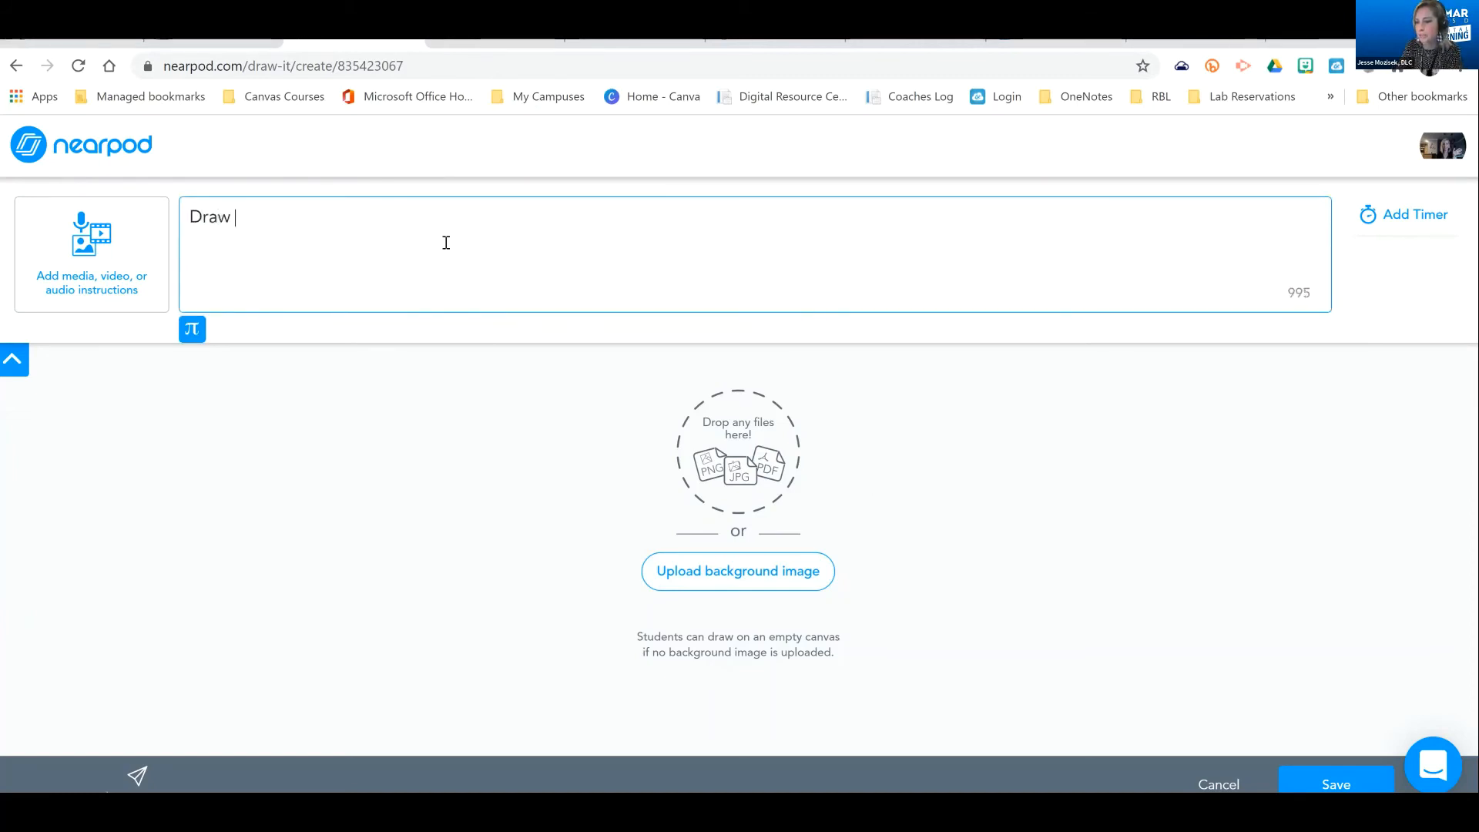
{"action": "type", "text": "a picture of your "}
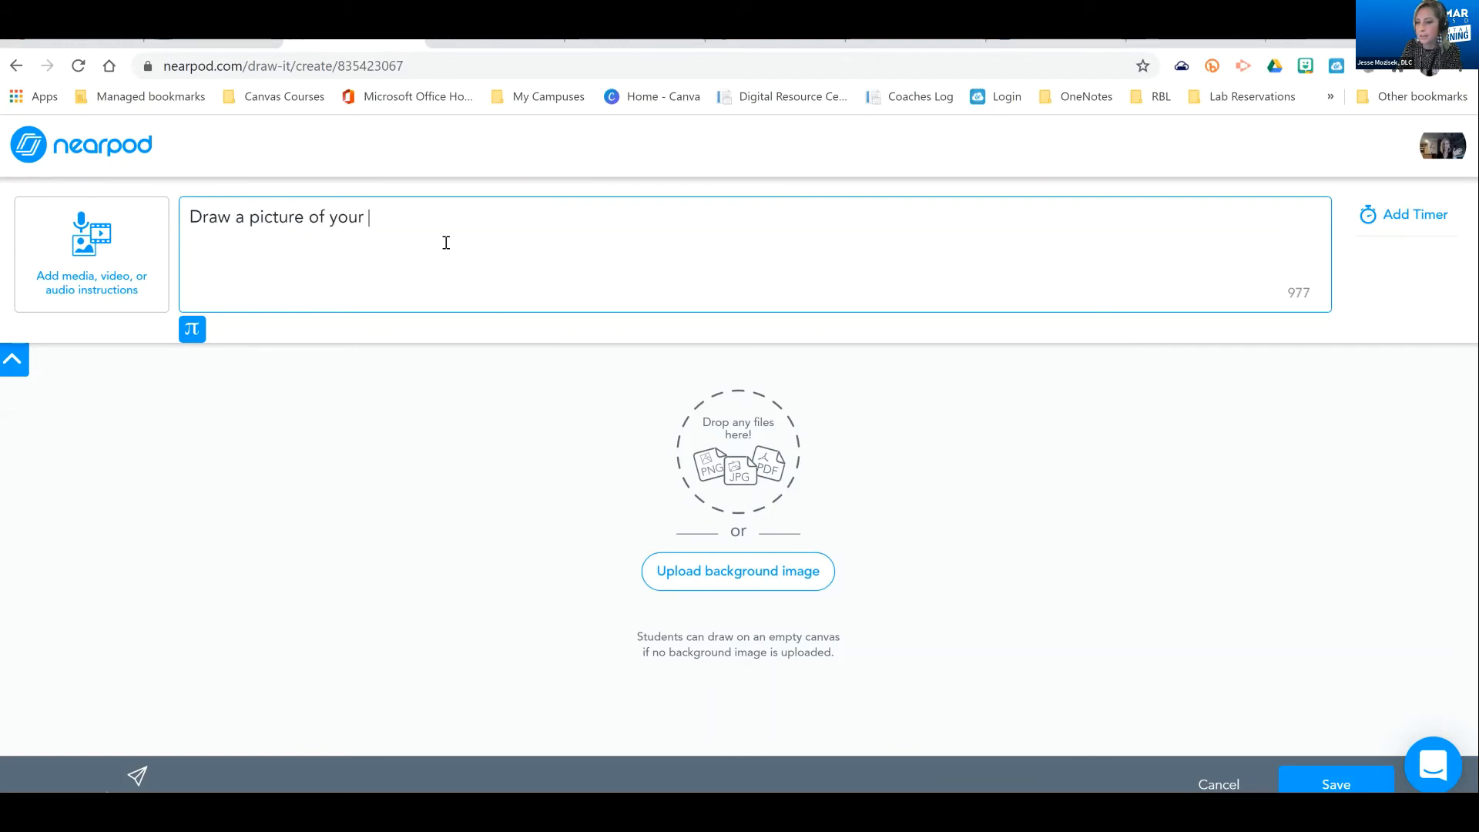
{"action": "type", "text": "teacher."}
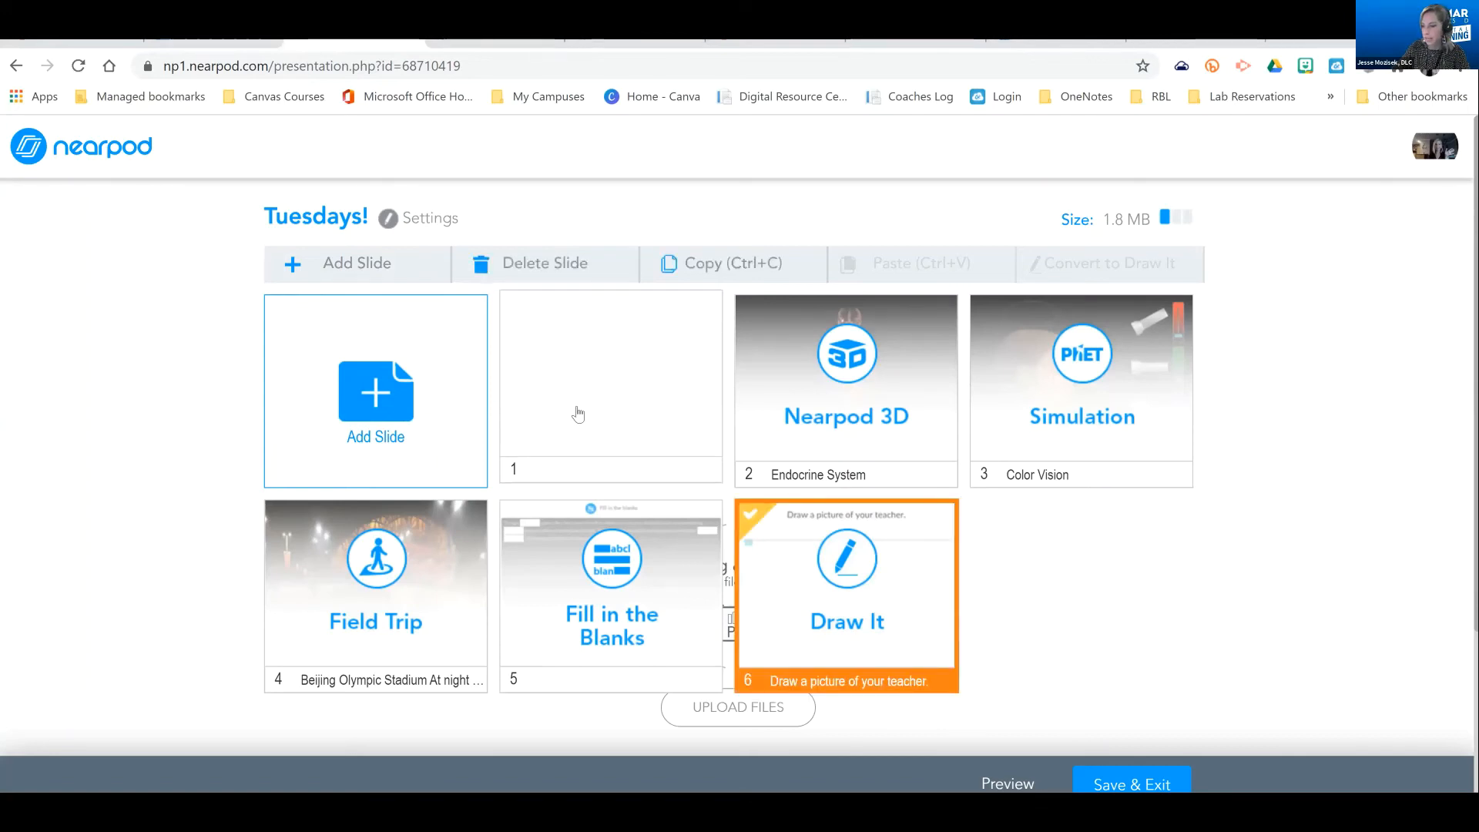
Preview the Draw It slide as a student and examine its pen, highlighter, text and image upload tools
{"action": "left_click", "coordinate": [994, 778]}
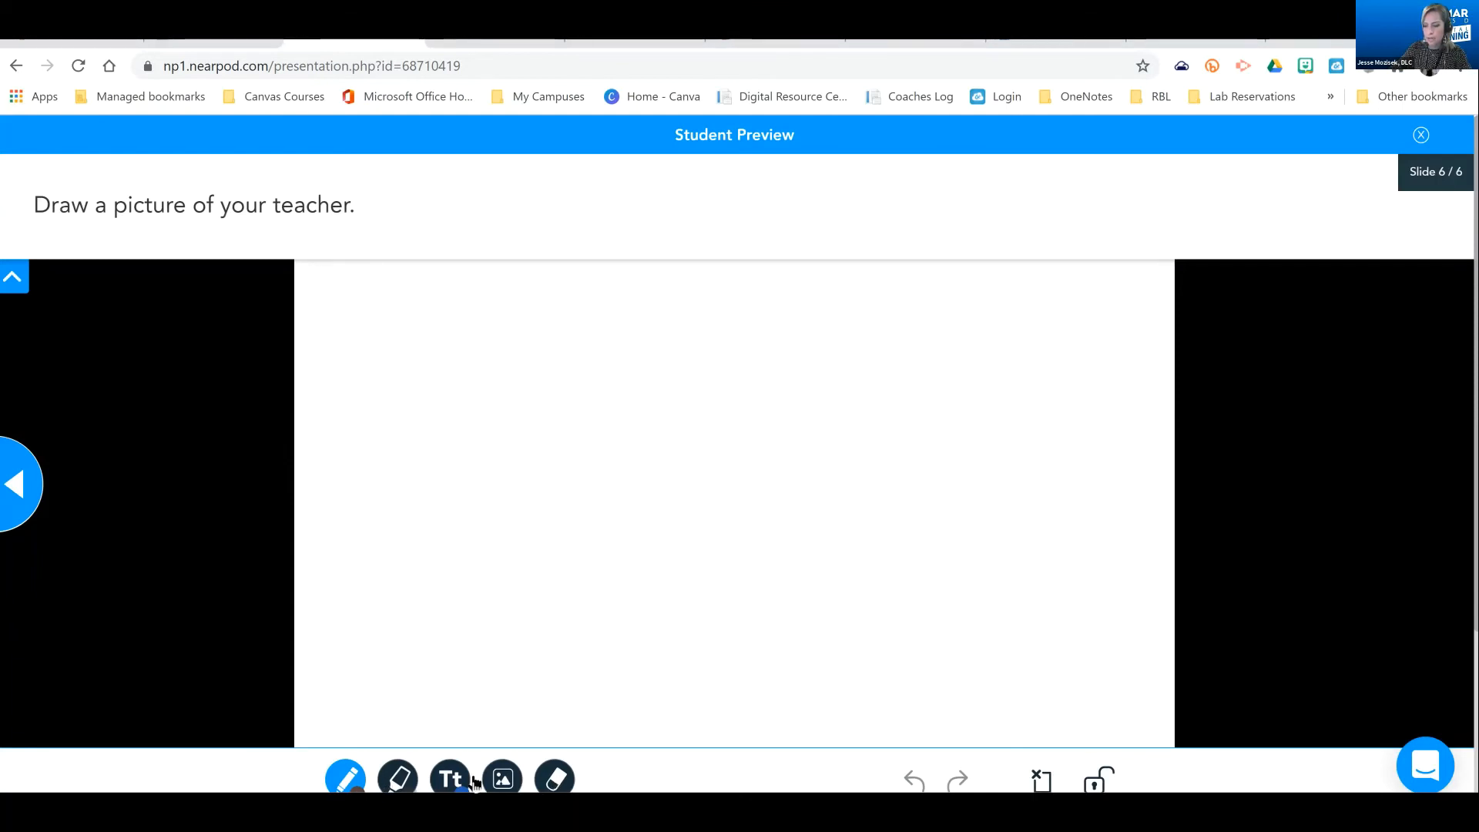
{"action": "left_click", "coordinate": [359, 782]}
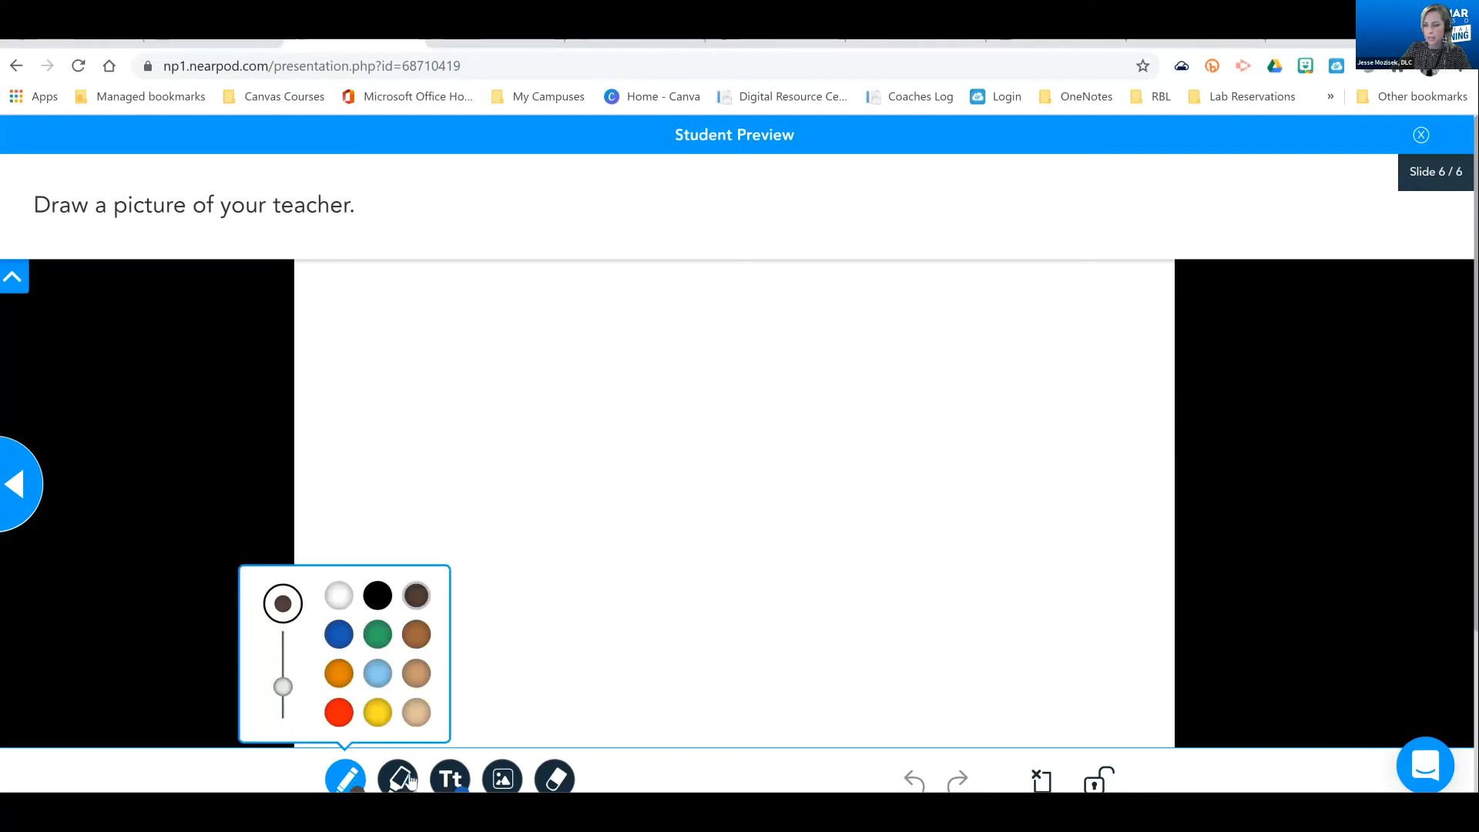
{"action": "left_click", "coordinate": [411, 780]}
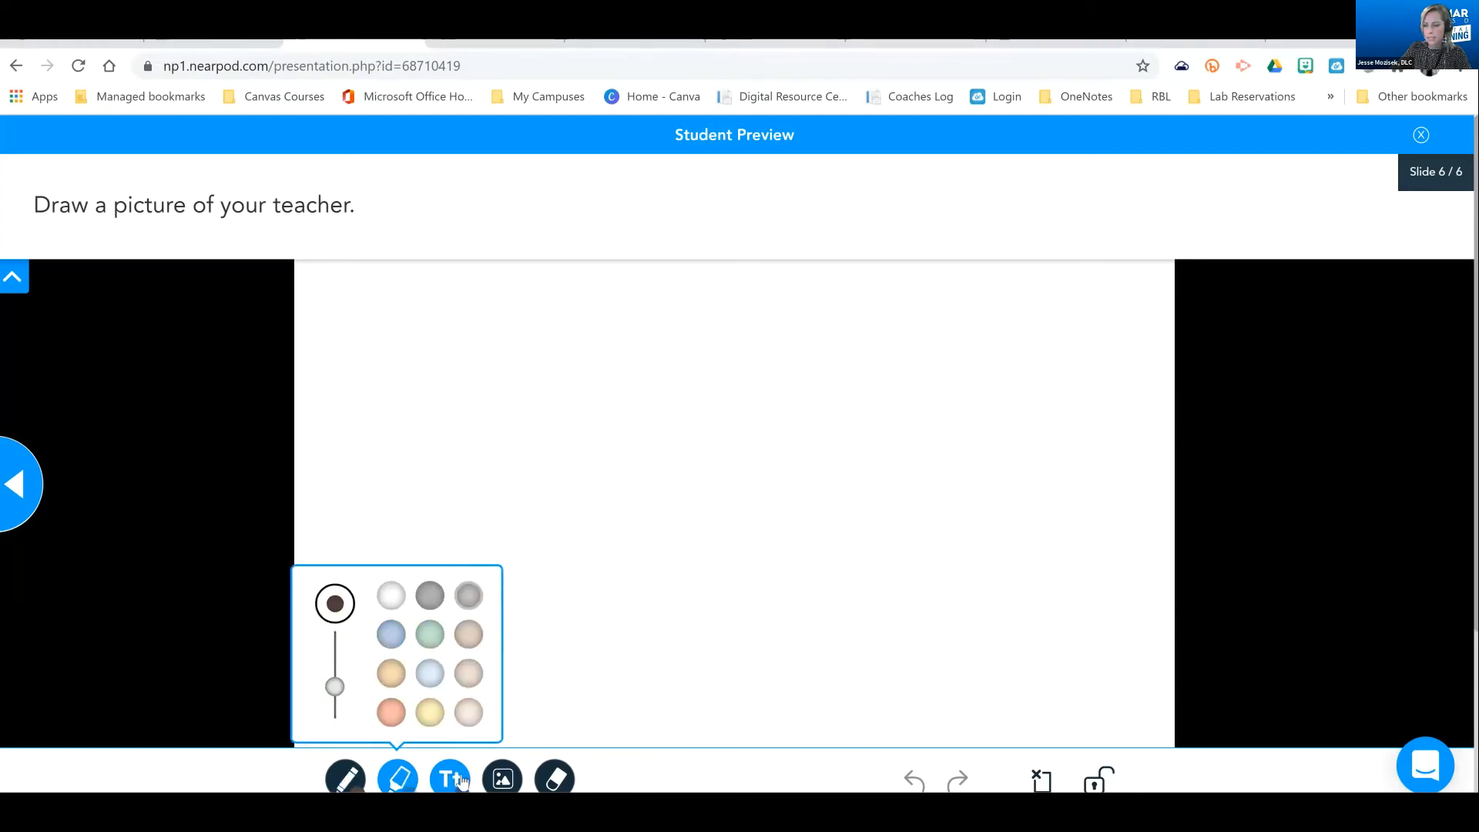
{"action": "left_click", "coordinate": [460, 781]}
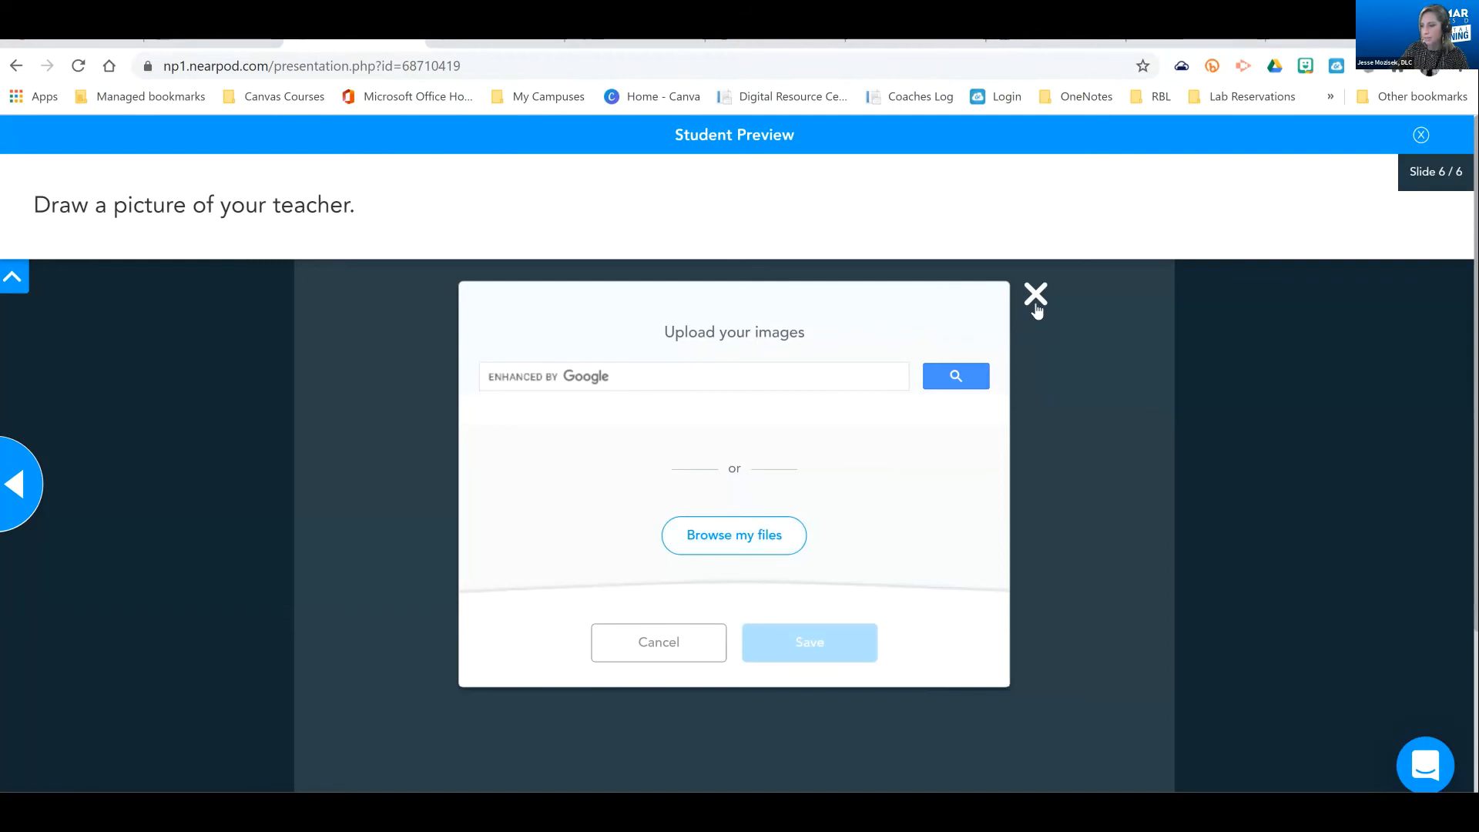
{"action": "left_click", "coordinate": [801, 646]}
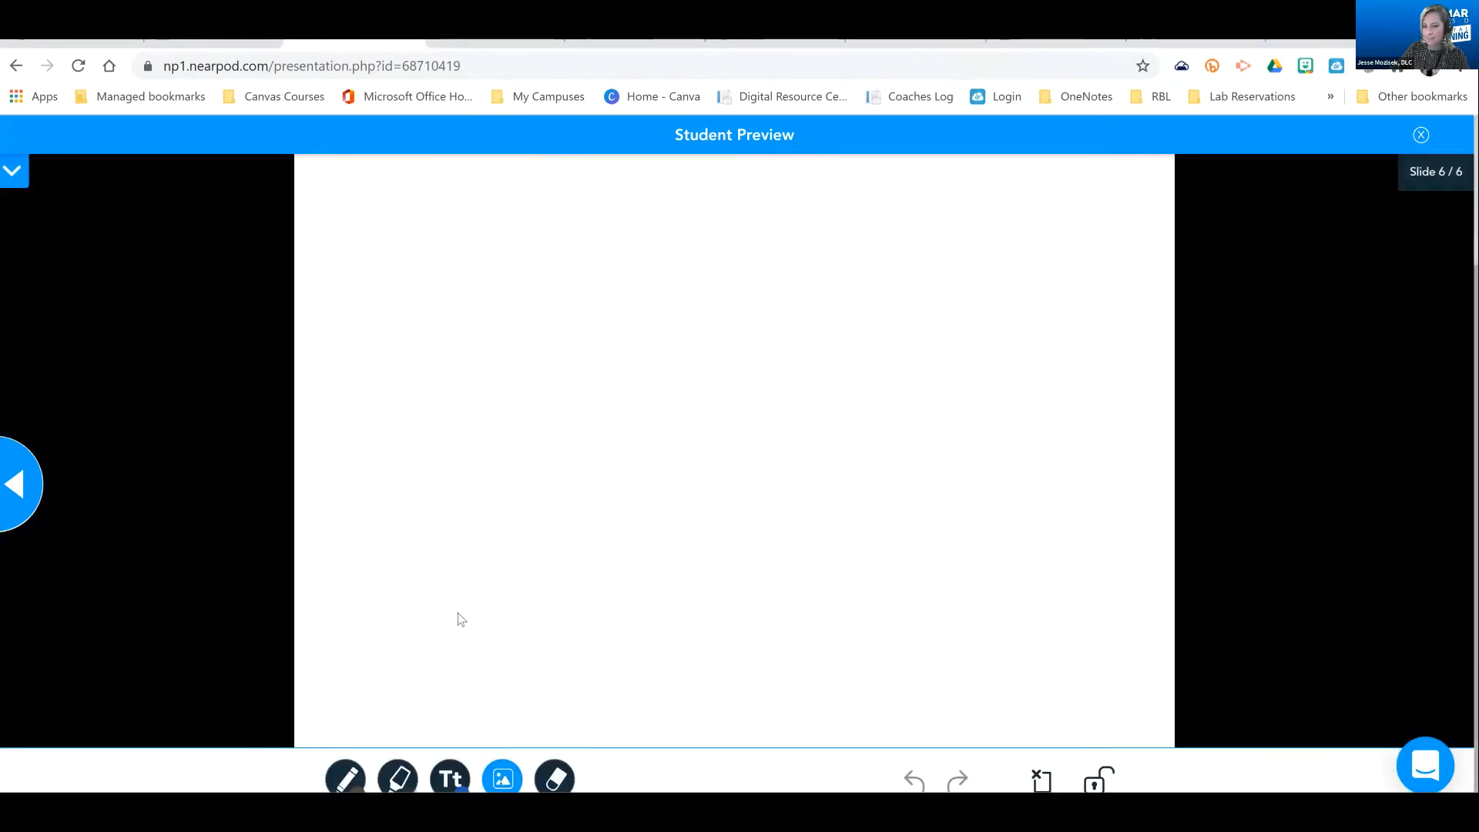
Try out the fill-in-the-blanks slide in the student preview with "Gibbous:" and "crescent", and go back to view the stadium field trip
{"action": "left_click", "coordinate": [15, 493]}
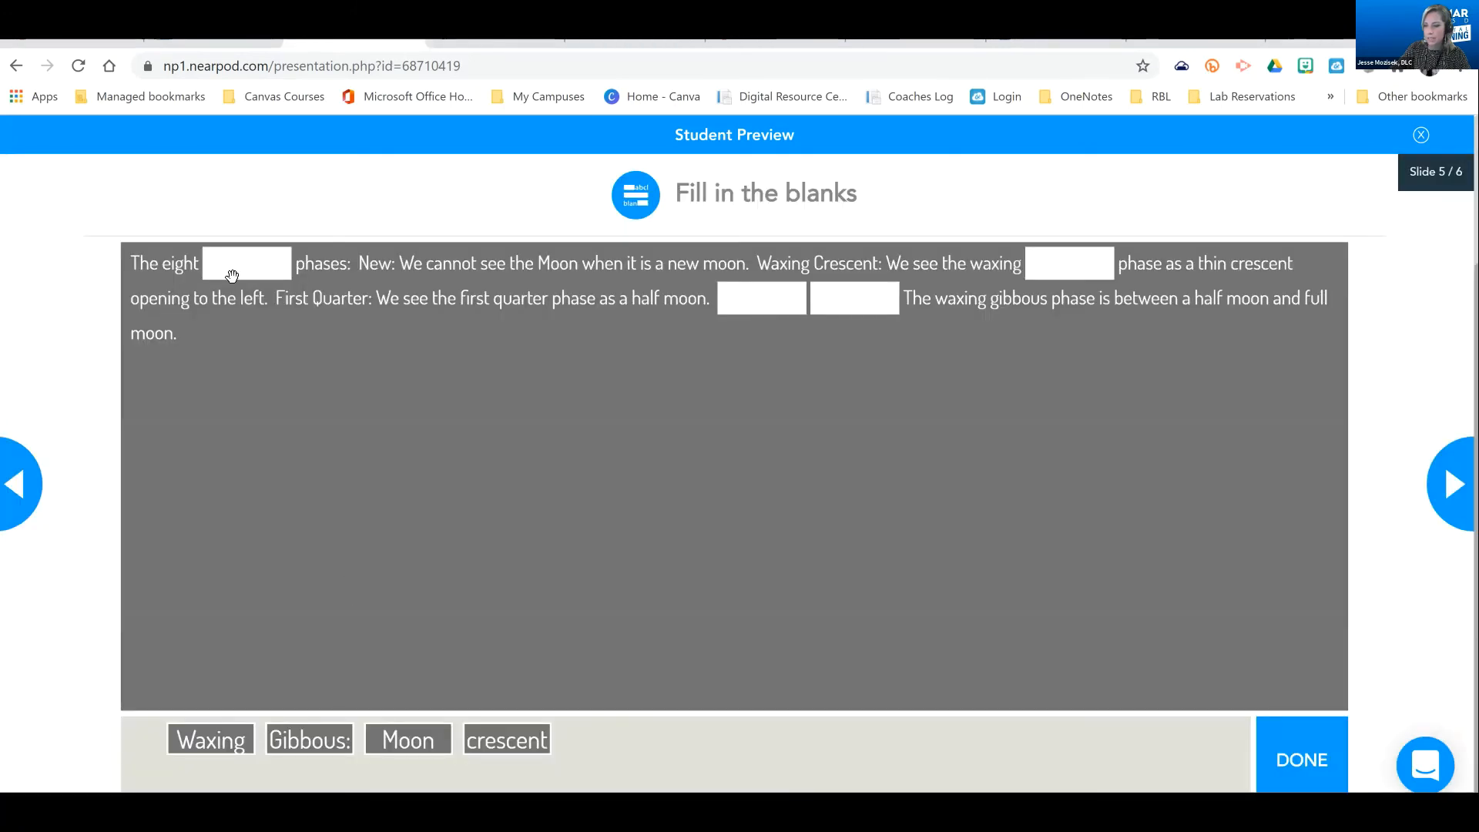
{"action": "left_click", "coordinate": [308, 739]}
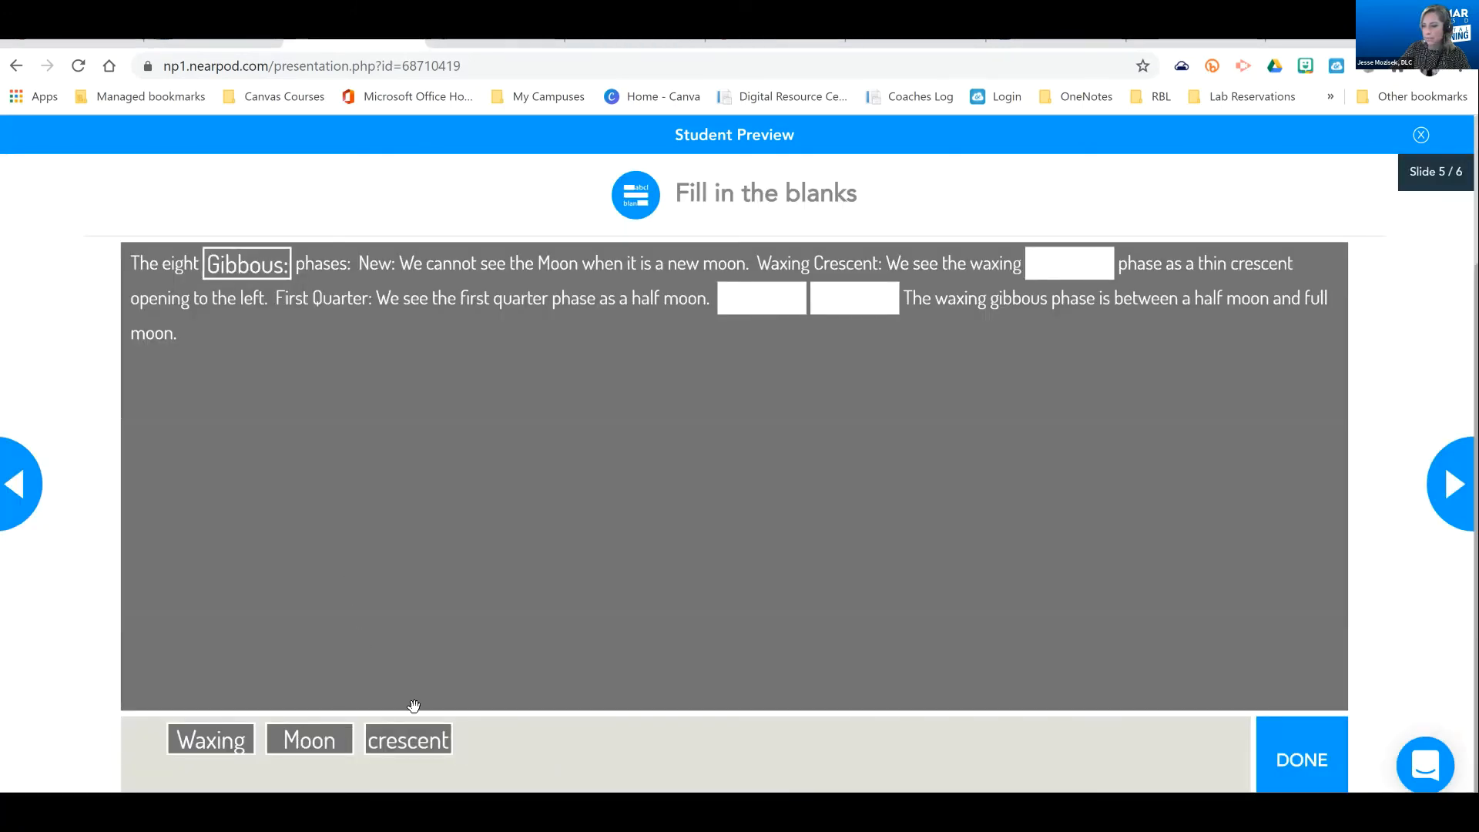
{"action": "left_click", "coordinate": [19, 483]}
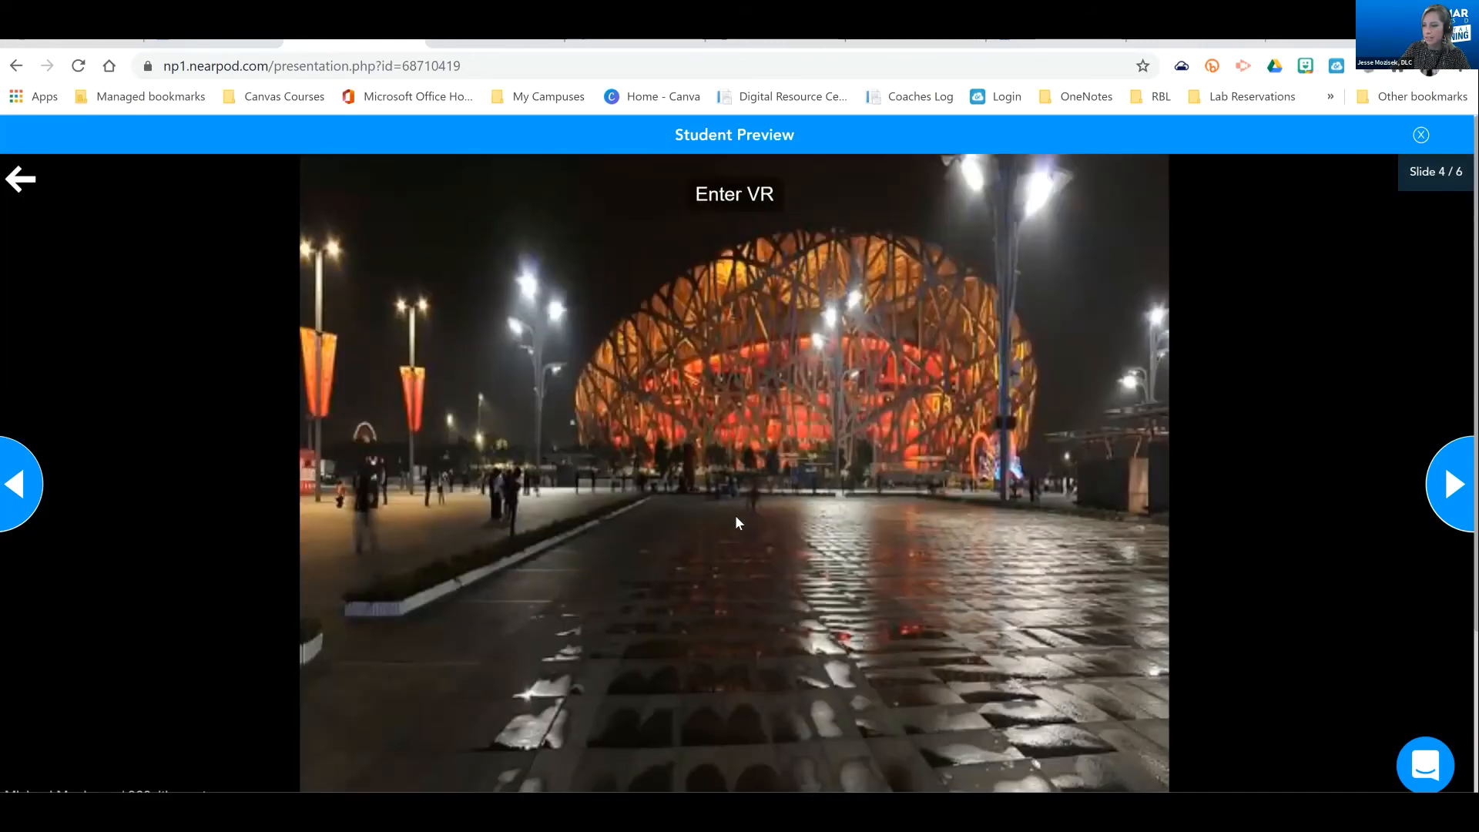
Look around the 360-degree stadium field trip in the student preview, turning the view over to the blue-lit building
{"action": "left_click_drag", "start_coordinate": [789, 391], "coordinate": [360, 420]}
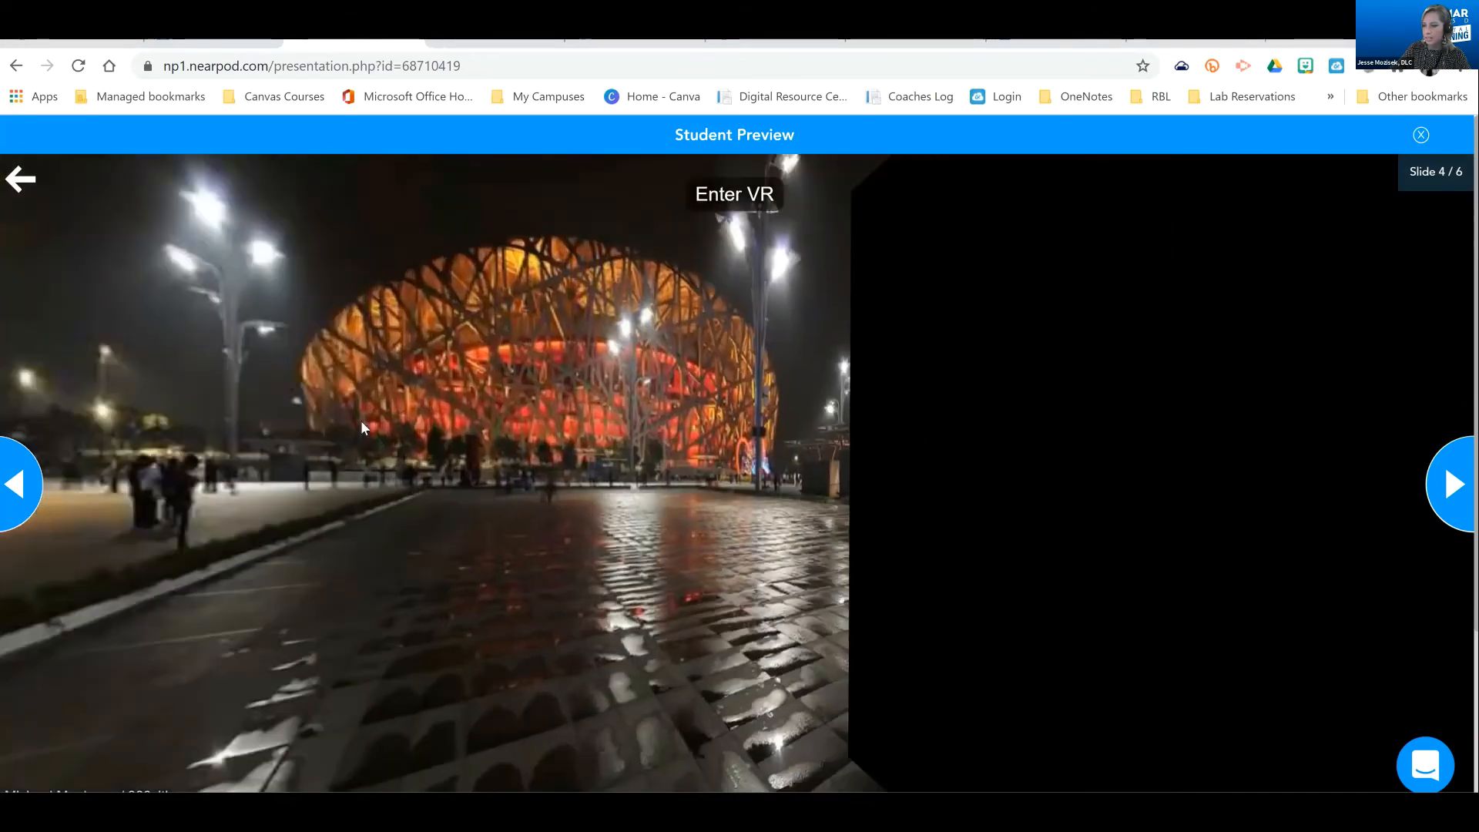
{"action": "scroll", "coordinate": [767, 471], "scroll_direction": "up", "scroll_amount": 1}
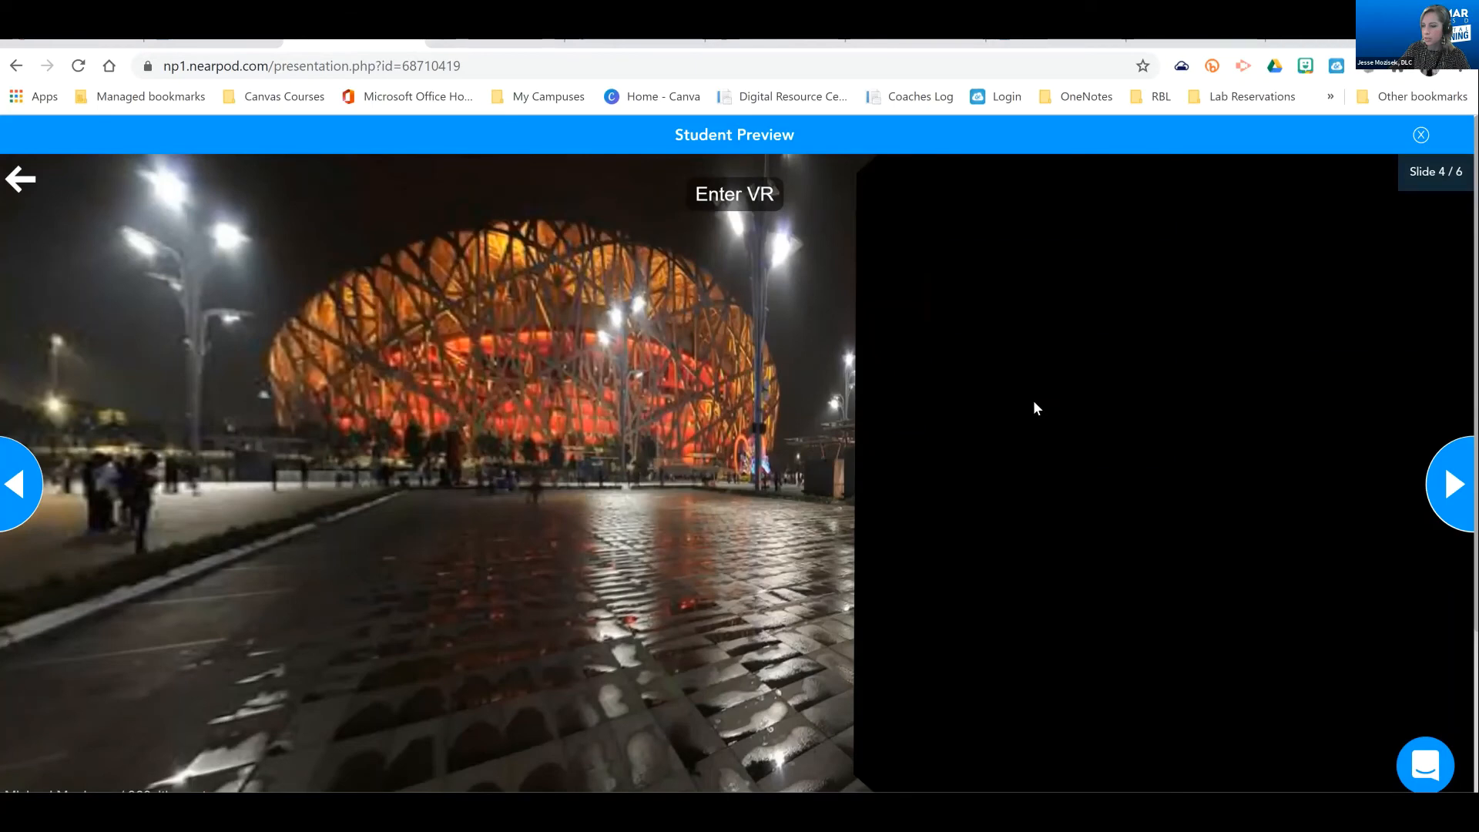
{"action": "left_click_drag", "start_coordinate": [1034, 402], "coordinate": [667, 325]}
{"action": "scroll", "coordinate": [736, 451], "scroll_direction": "down", "scroll_amount": 2}
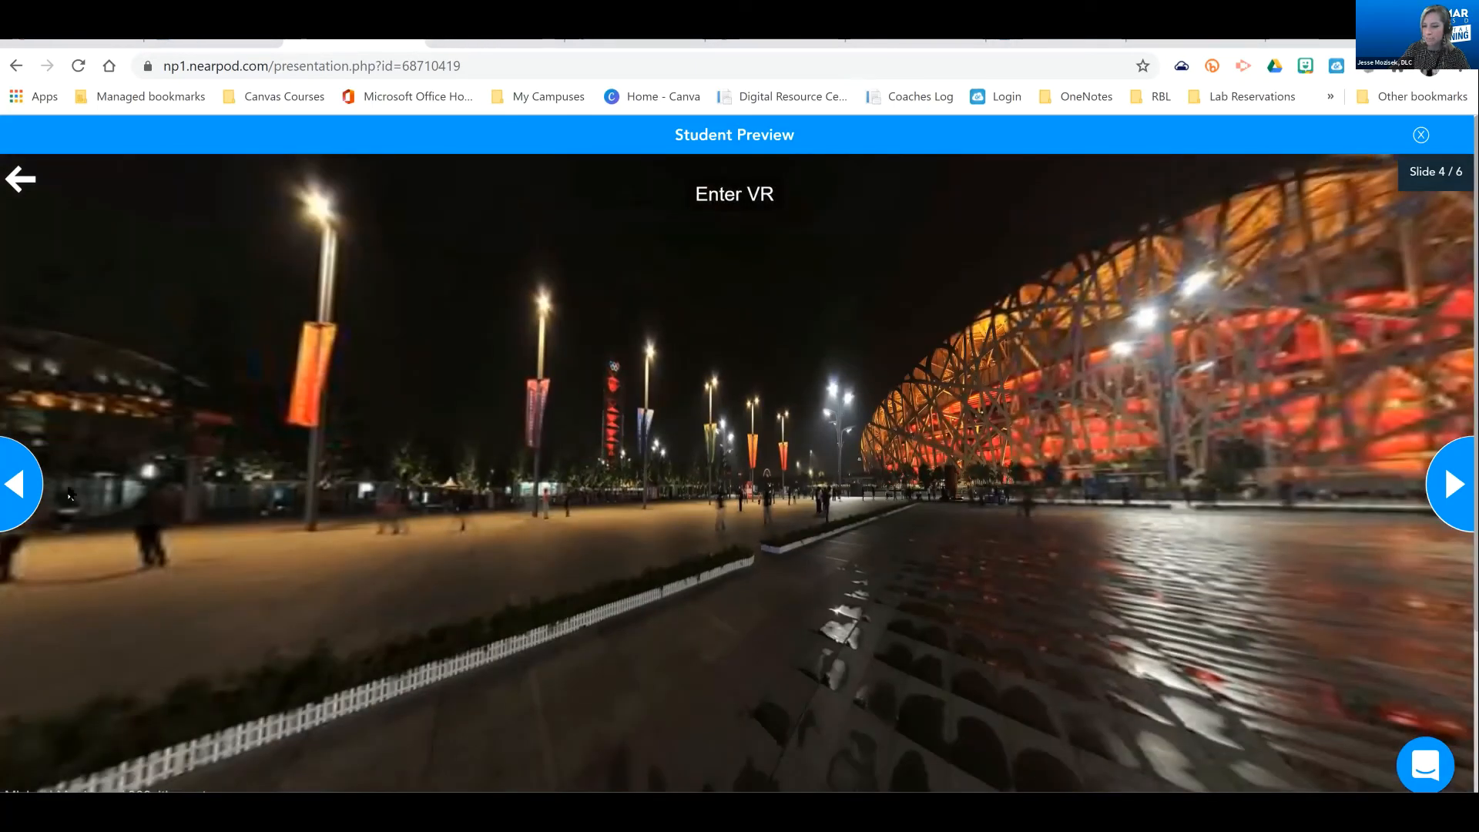
{"action": "left_click_drag", "start_coordinate": [68, 488], "coordinate": [1327, 501]}
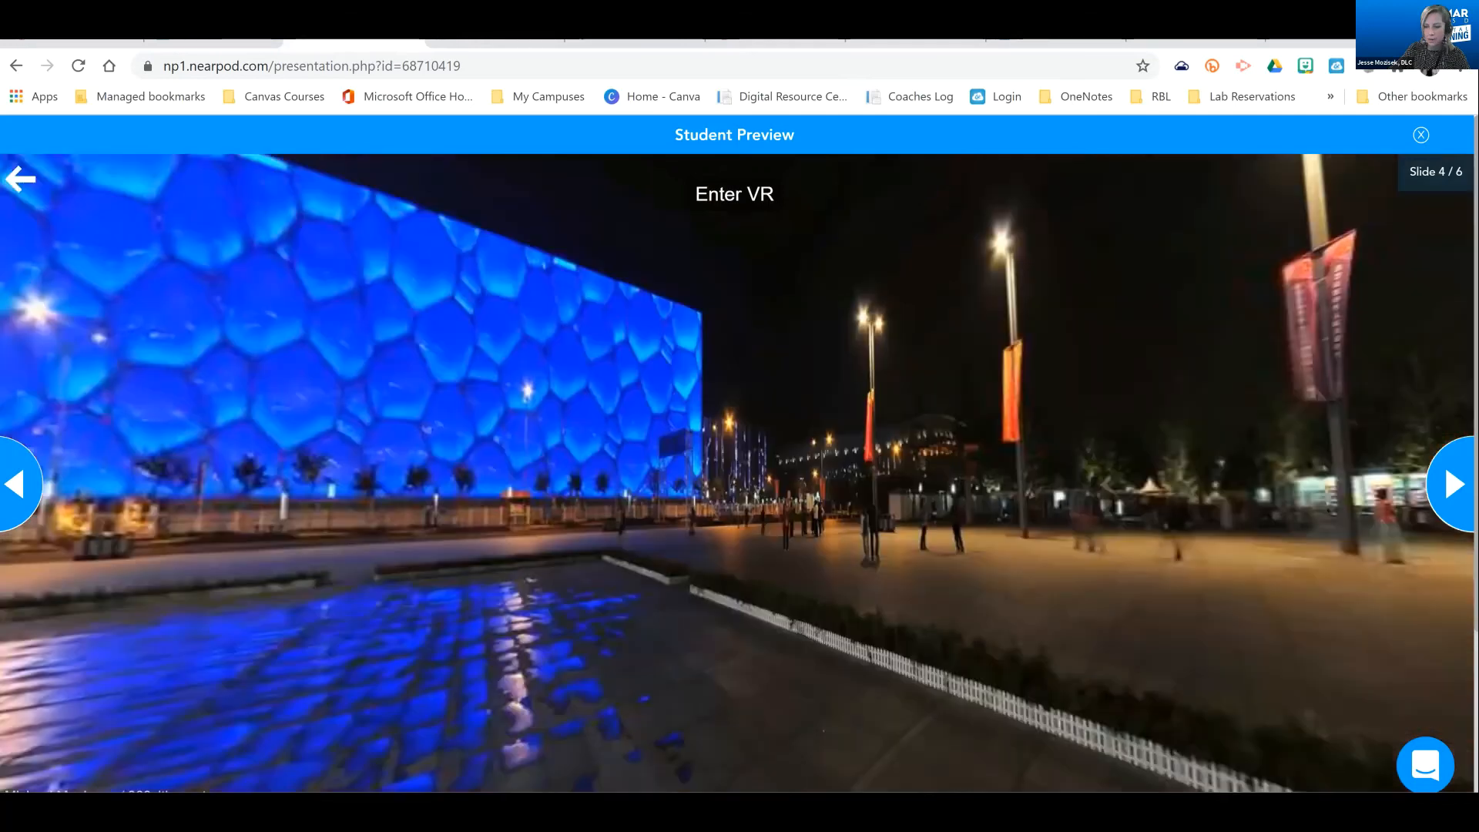
{"action": "scroll", "coordinate": [14, 492], "scroll_direction": "up", "scroll_amount": 2}
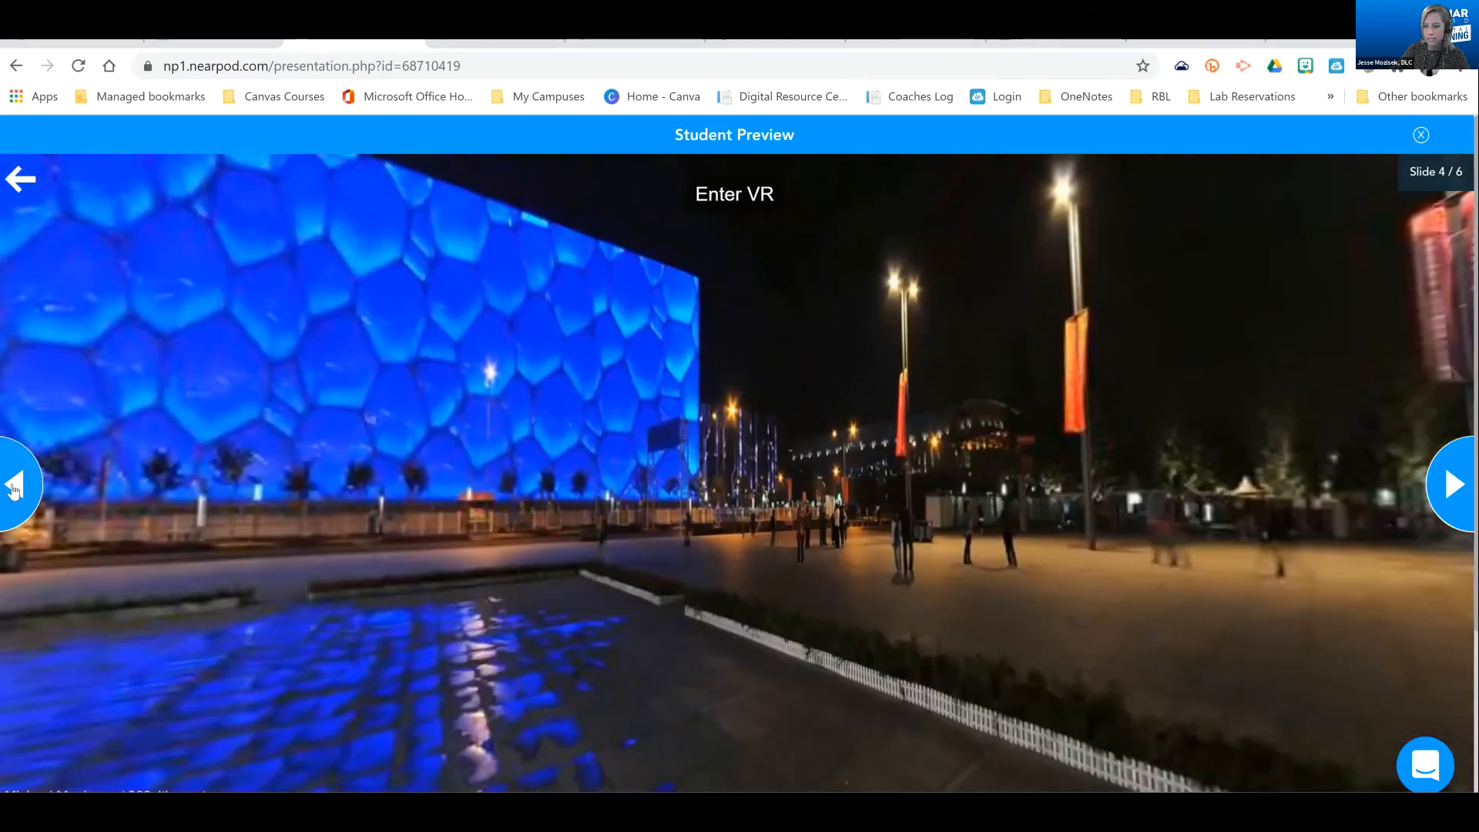
Go back to the Color Vision simulation, raise its red, green and blue lights, and return to the preview's first slide
{"action": "left_click", "coordinate": [14, 488]}
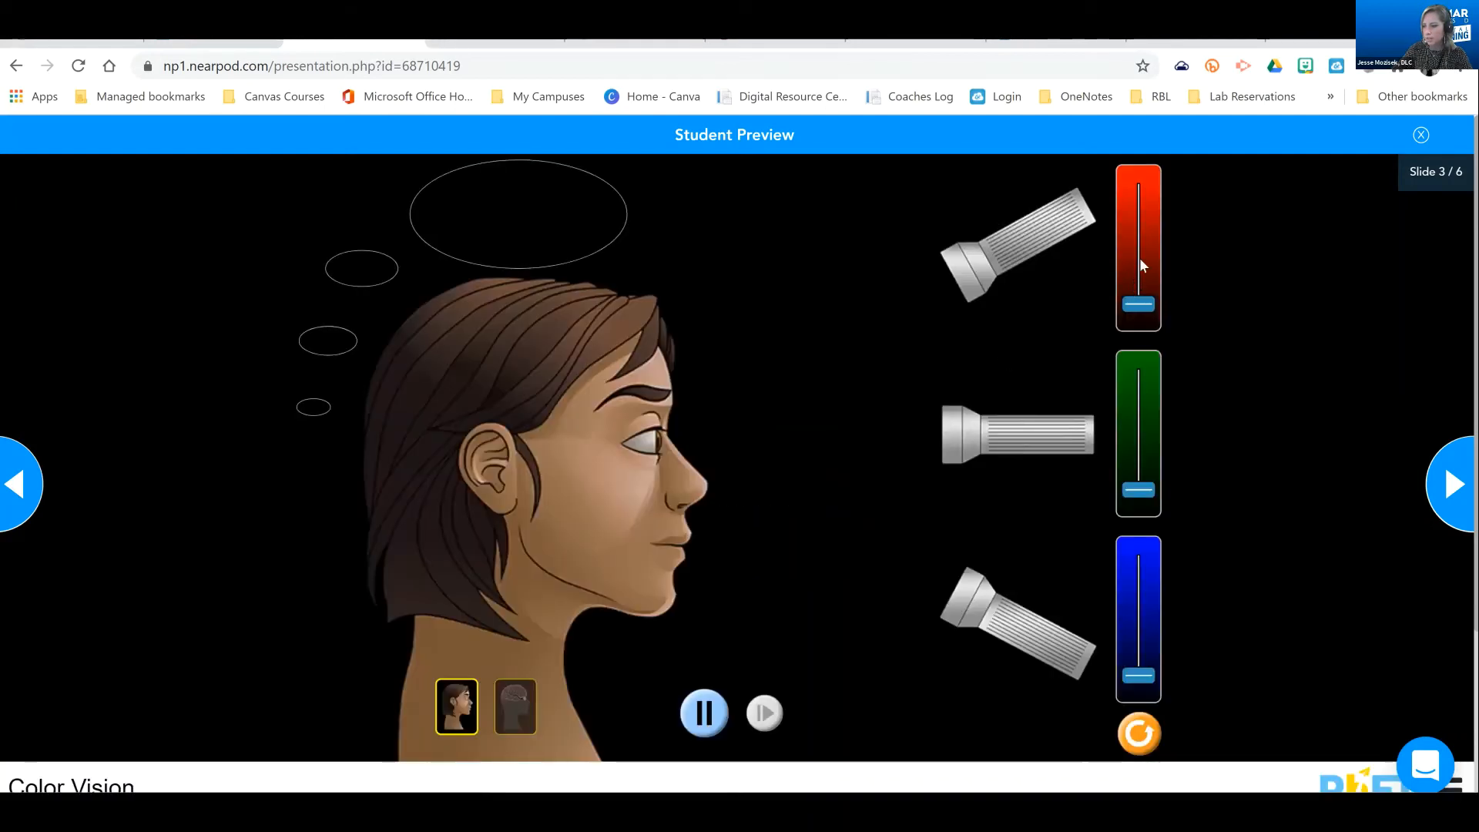
{"action": "left_click", "coordinate": [1140, 260]}
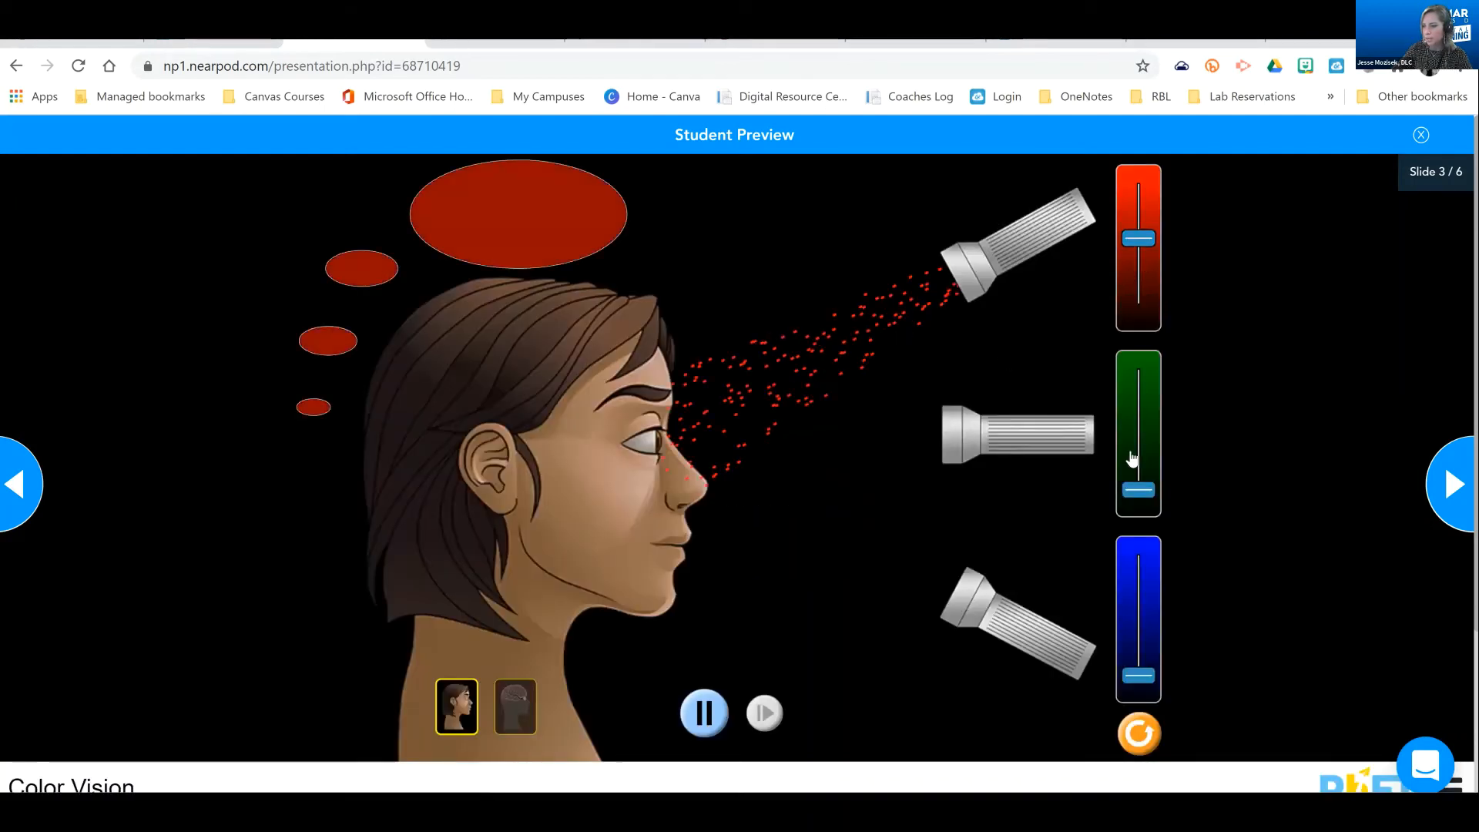
{"action": "left_click", "coordinate": [1139, 382]}
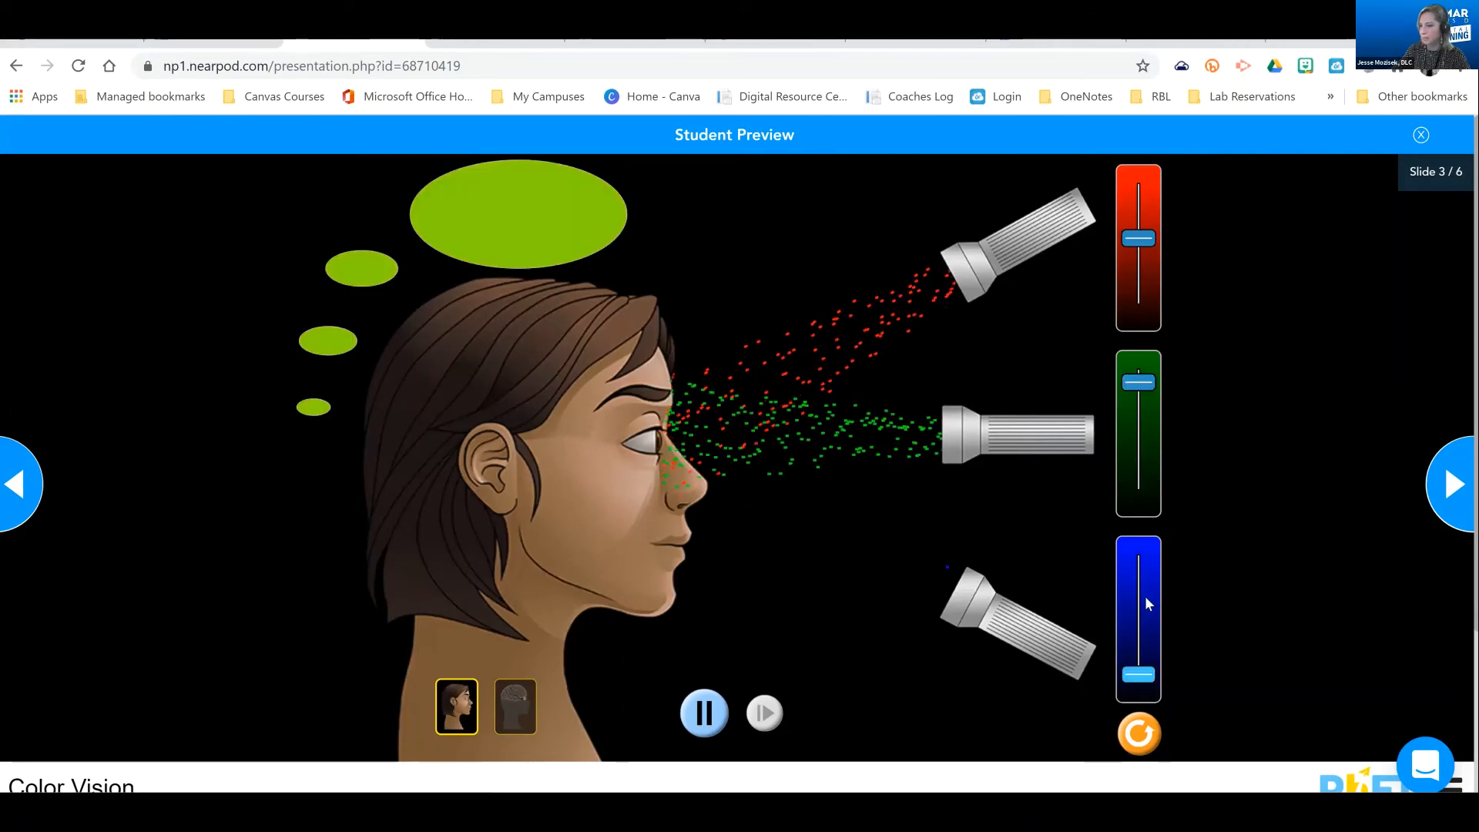
{"action": "left_click_drag", "start_coordinate": [1144, 595], "coordinate": [1139, 551]}
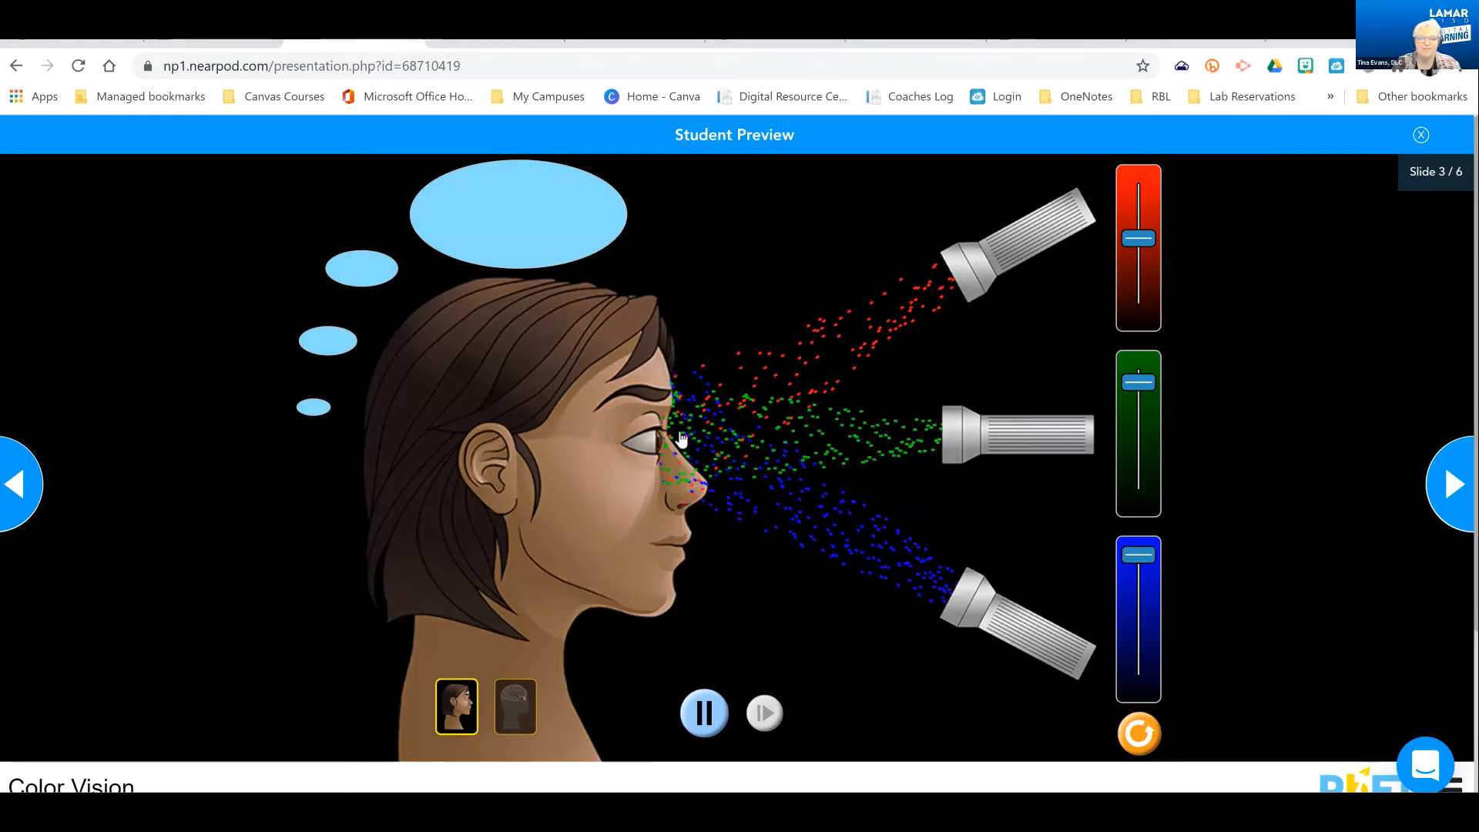
{"action": "left_click", "coordinate": [21, 502]}
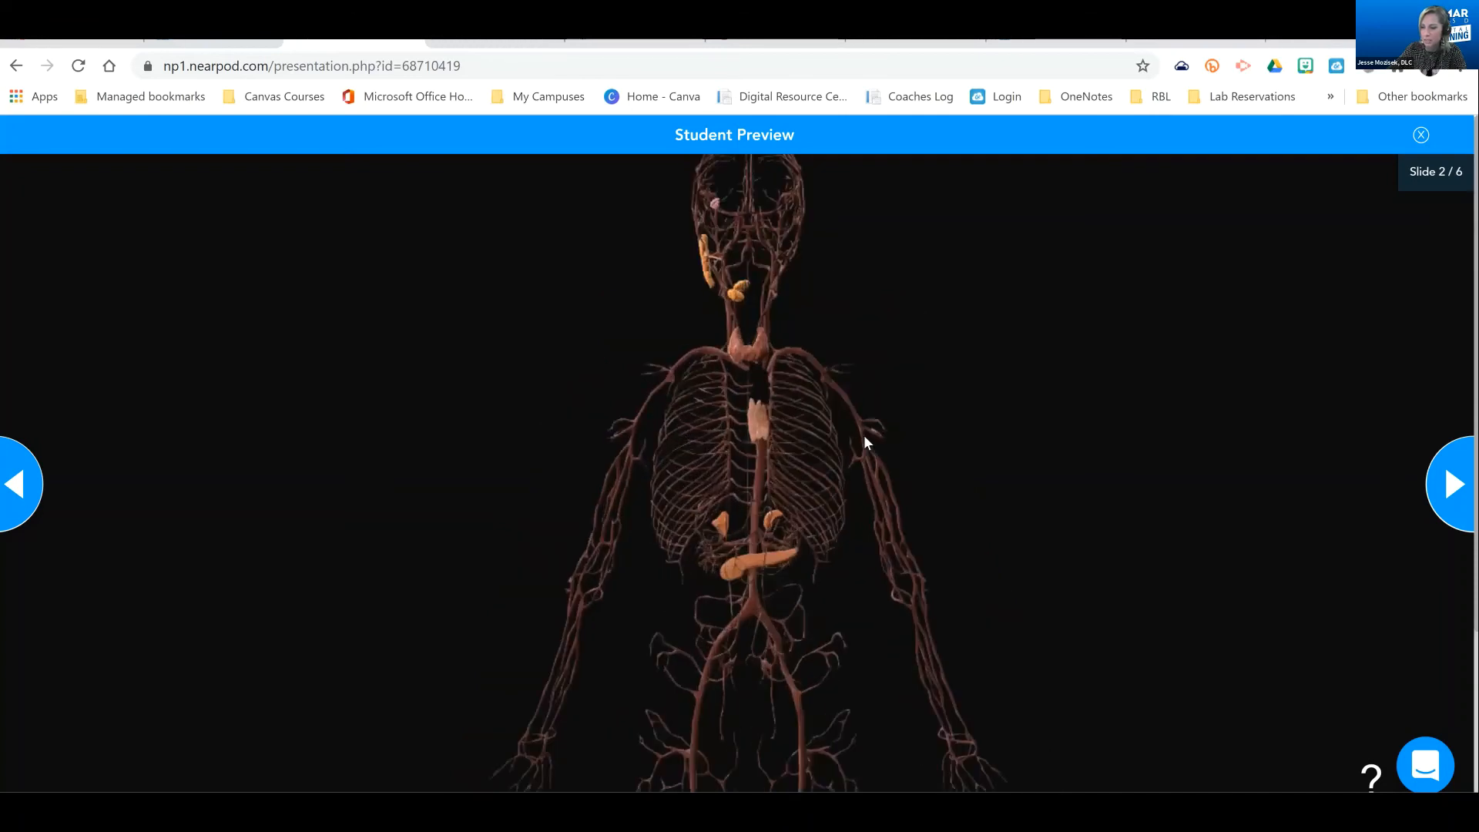
{"action": "left_click", "coordinate": [33, 474]}
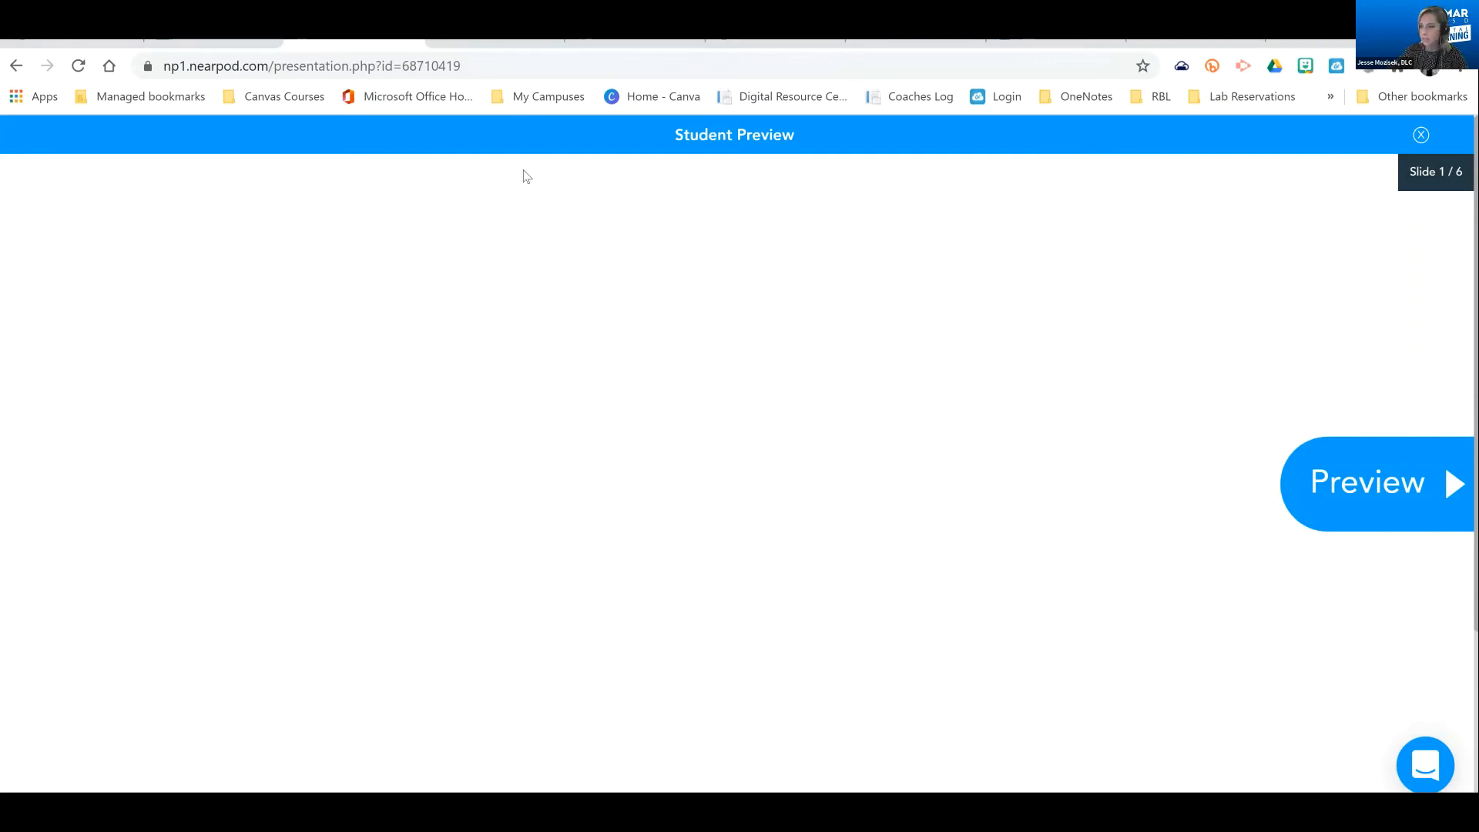
Switch to the Canvas assignment "Read this! Graded! "Eleven" by Sandra Cisneros" and examine its embedded Nearpod lesson and the course navigation
{"action": "left_click", "coordinate": [232, 70]}
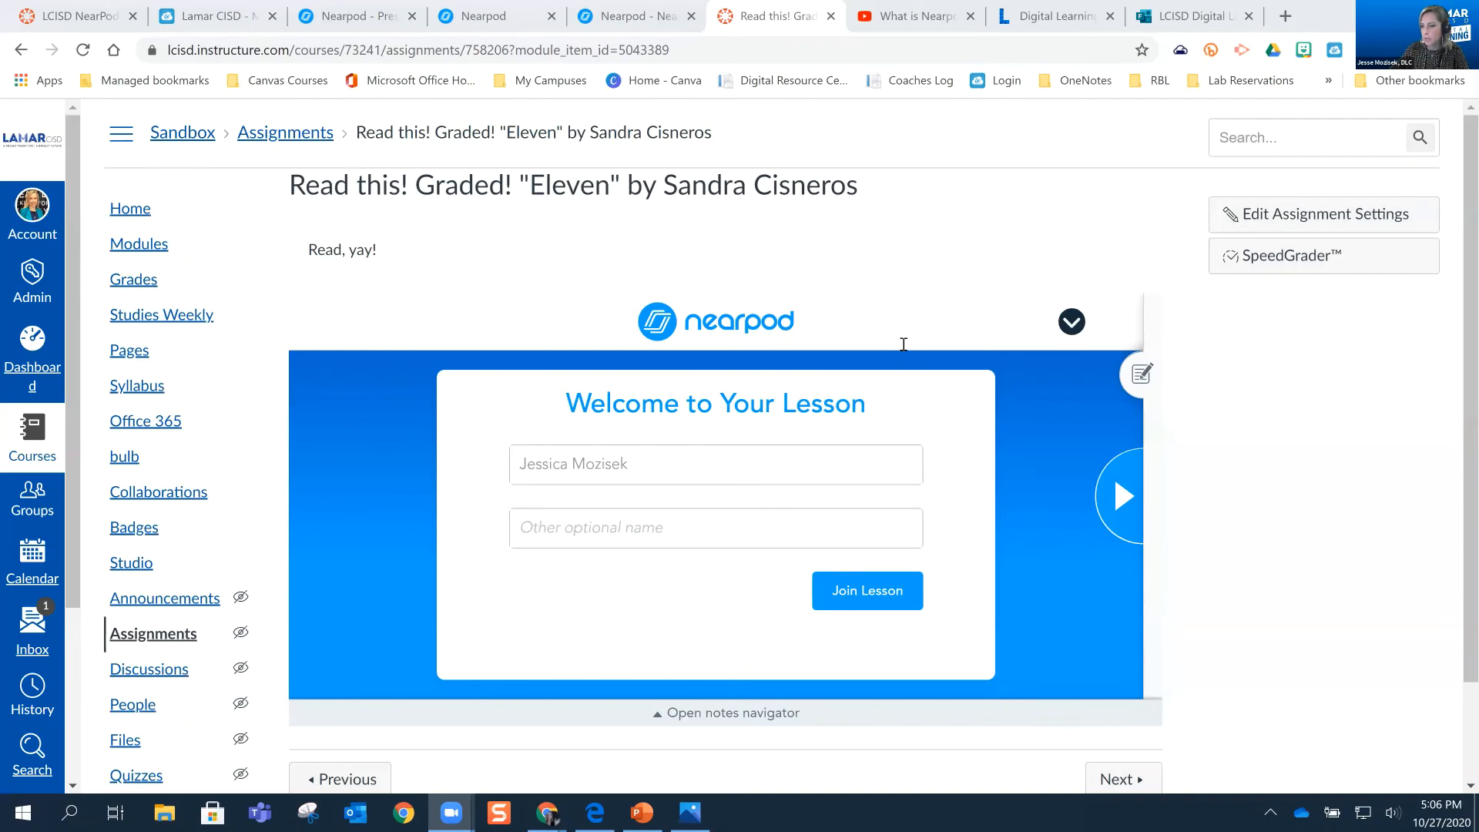
{"action": "scroll", "coordinate": [904, 344], "scroll_direction": "down", "scroll_amount": 1}
{"action": "scroll", "coordinate": [921, 242], "scroll_direction": "up", "scroll_amount": 1}
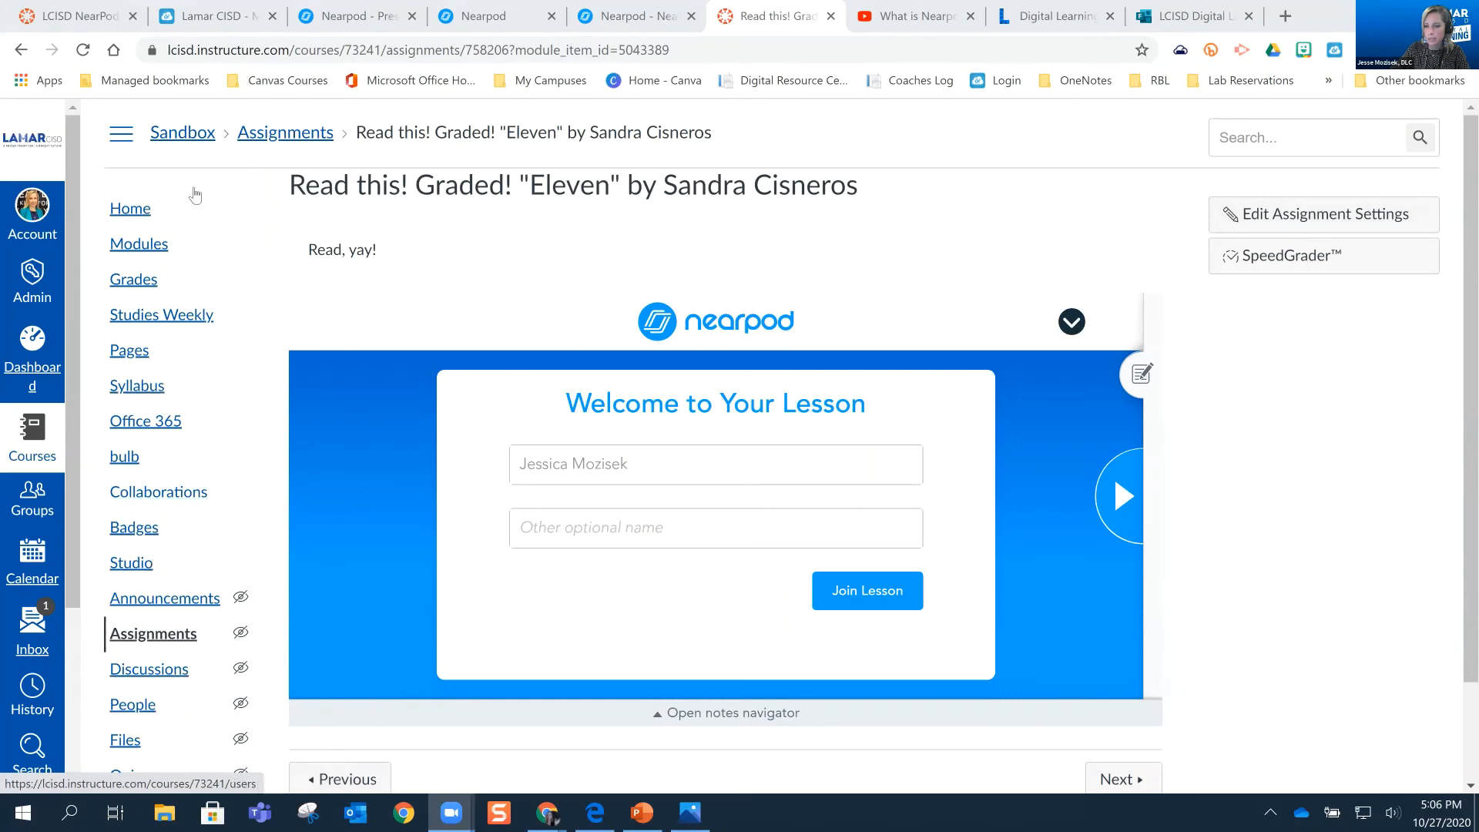
{"action": "scroll", "coordinate": [151, 562], "scroll_direction": "down", "scroll_amount": 2}
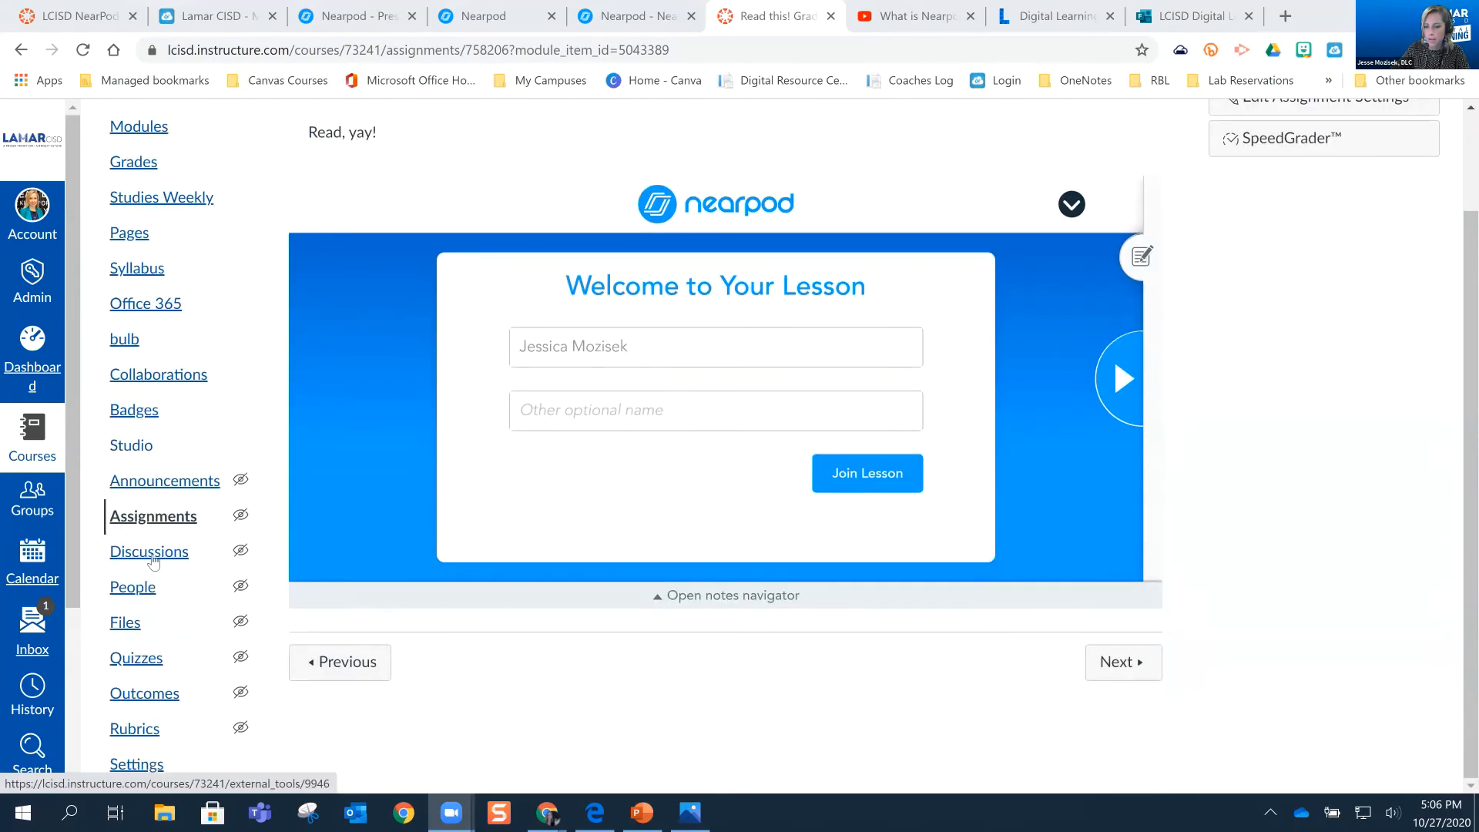
{"action": "scroll", "coordinate": [152, 221], "scroll_direction": "up", "scroll_amount": 2}
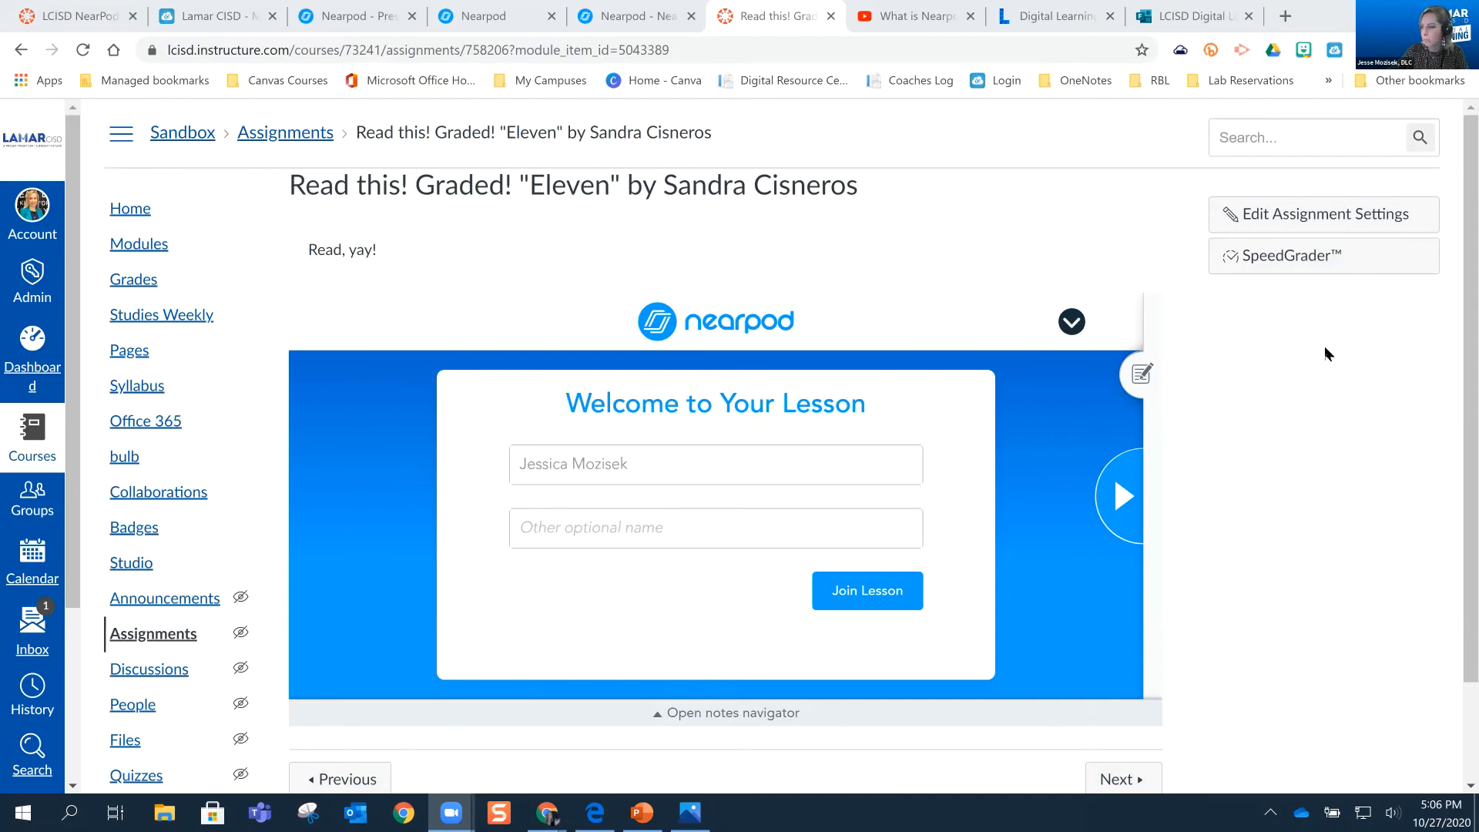
Open the "Eleven" assignment for editing and choose Nearpod as the external tool for its submissions
{"action": "left_click", "coordinate": [1336, 225]}
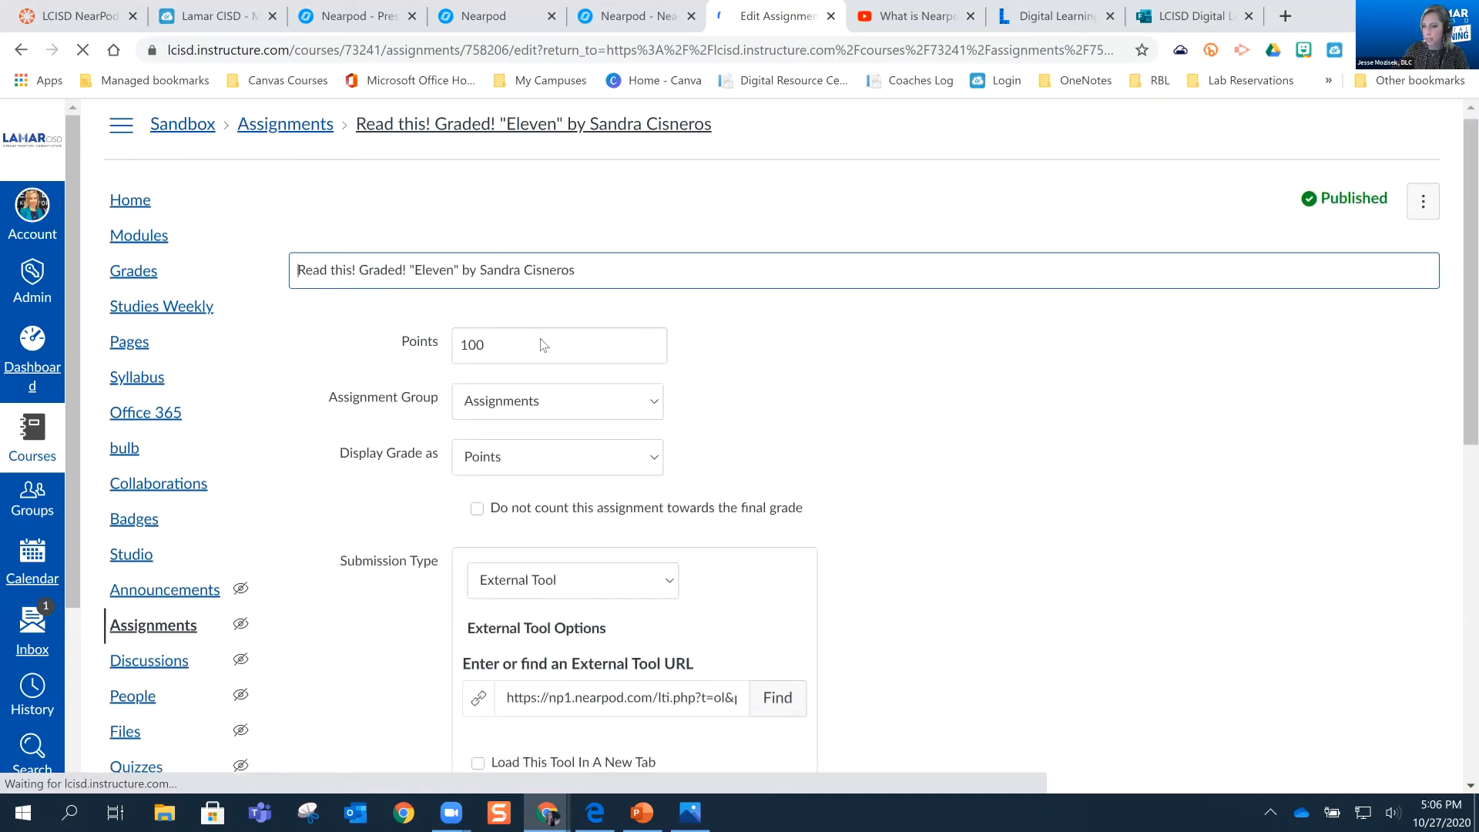
{"action": "scroll", "coordinate": [543, 345], "scroll_direction": "down", "scroll_amount": 1}
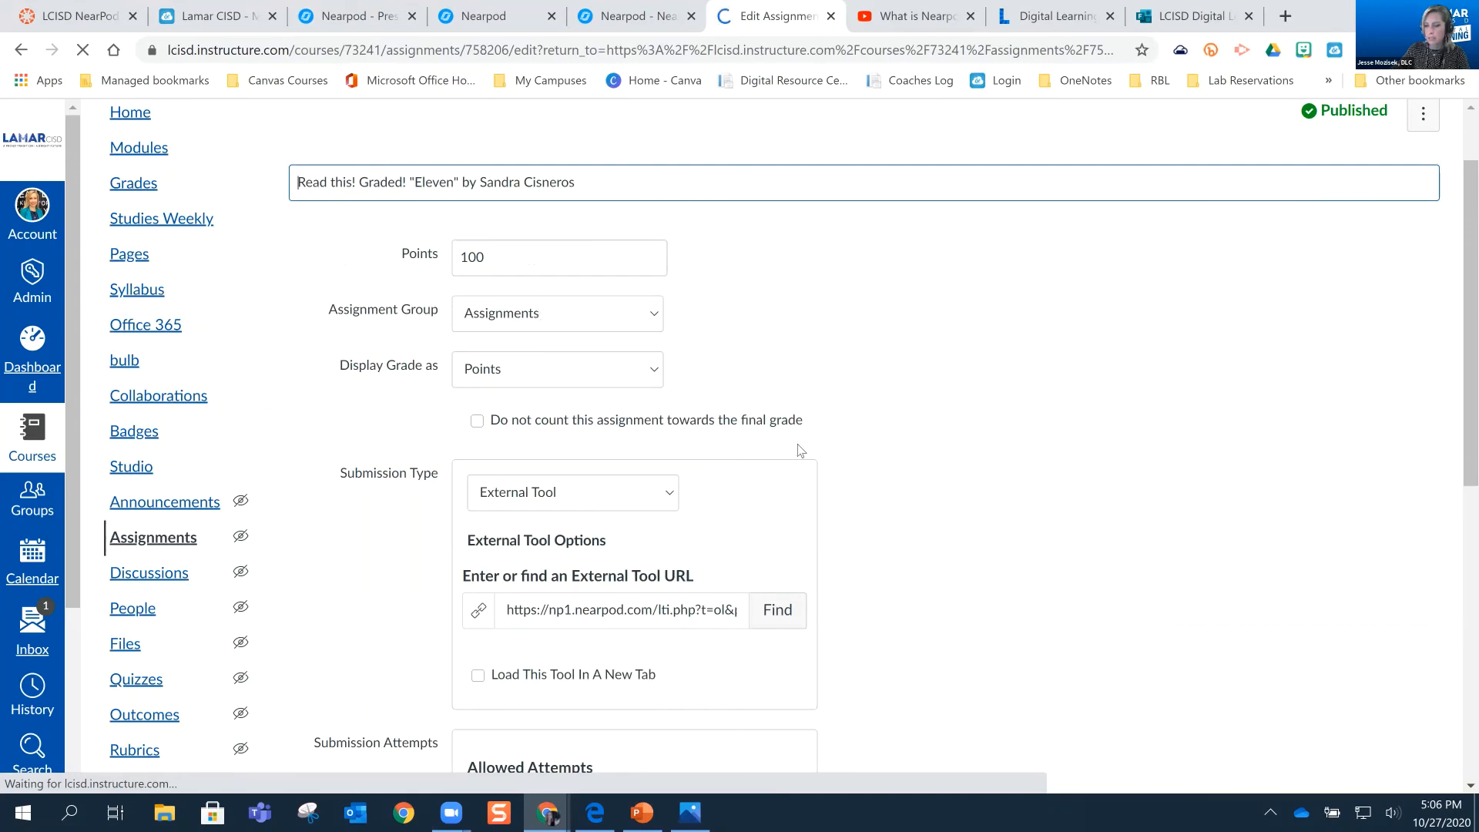
{"action": "scroll", "coordinate": [918, 431], "scroll_direction": "down", "scroll_amount": 2}
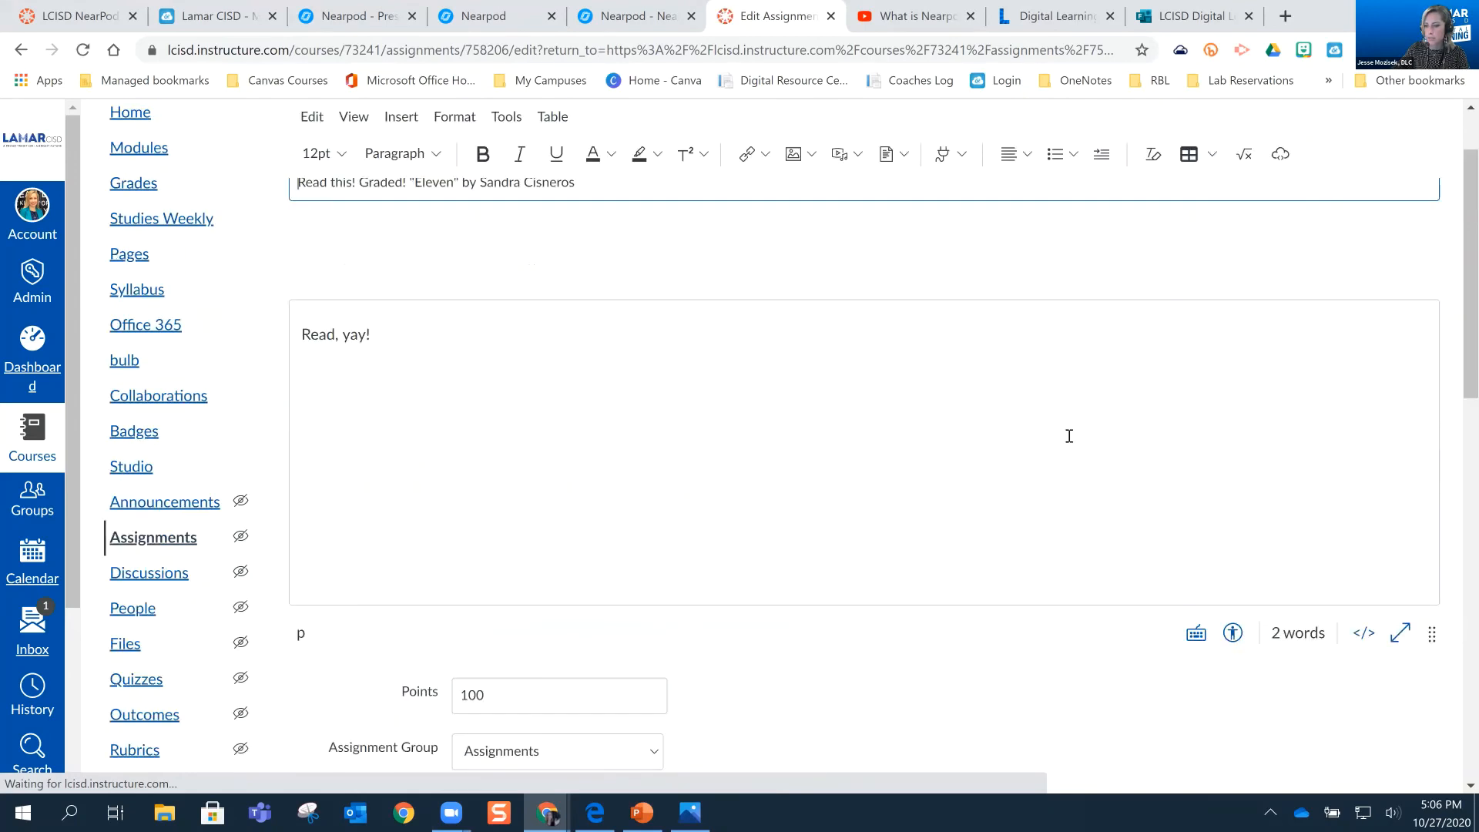
{"action": "scroll", "coordinate": [766, 457], "scroll_direction": "down", "scroll_amount": 3}
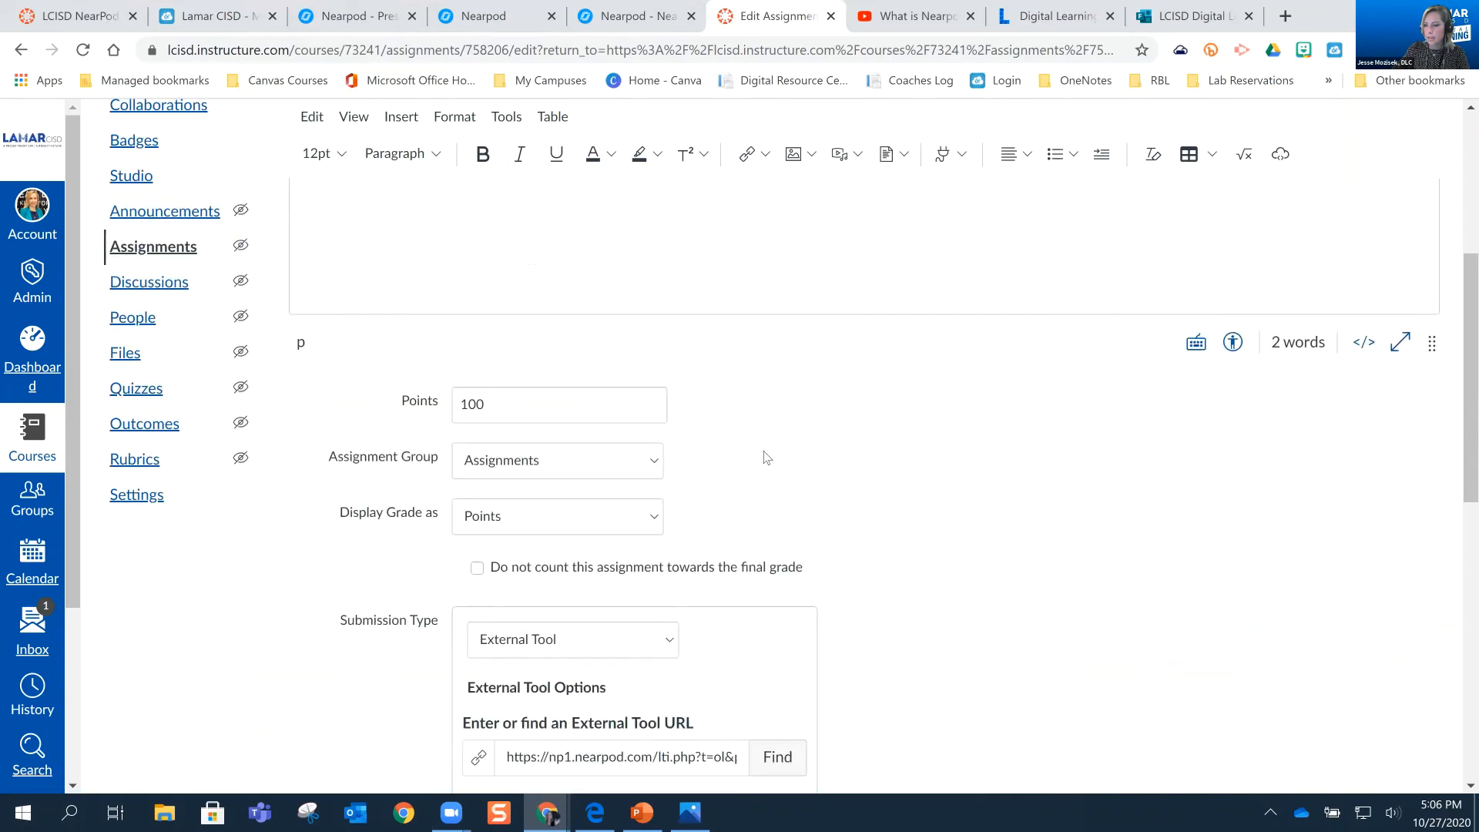
{"action": "scroll", "coordinate": [767, 458], "scroll_direction": "down", "scroll_amount": 3}
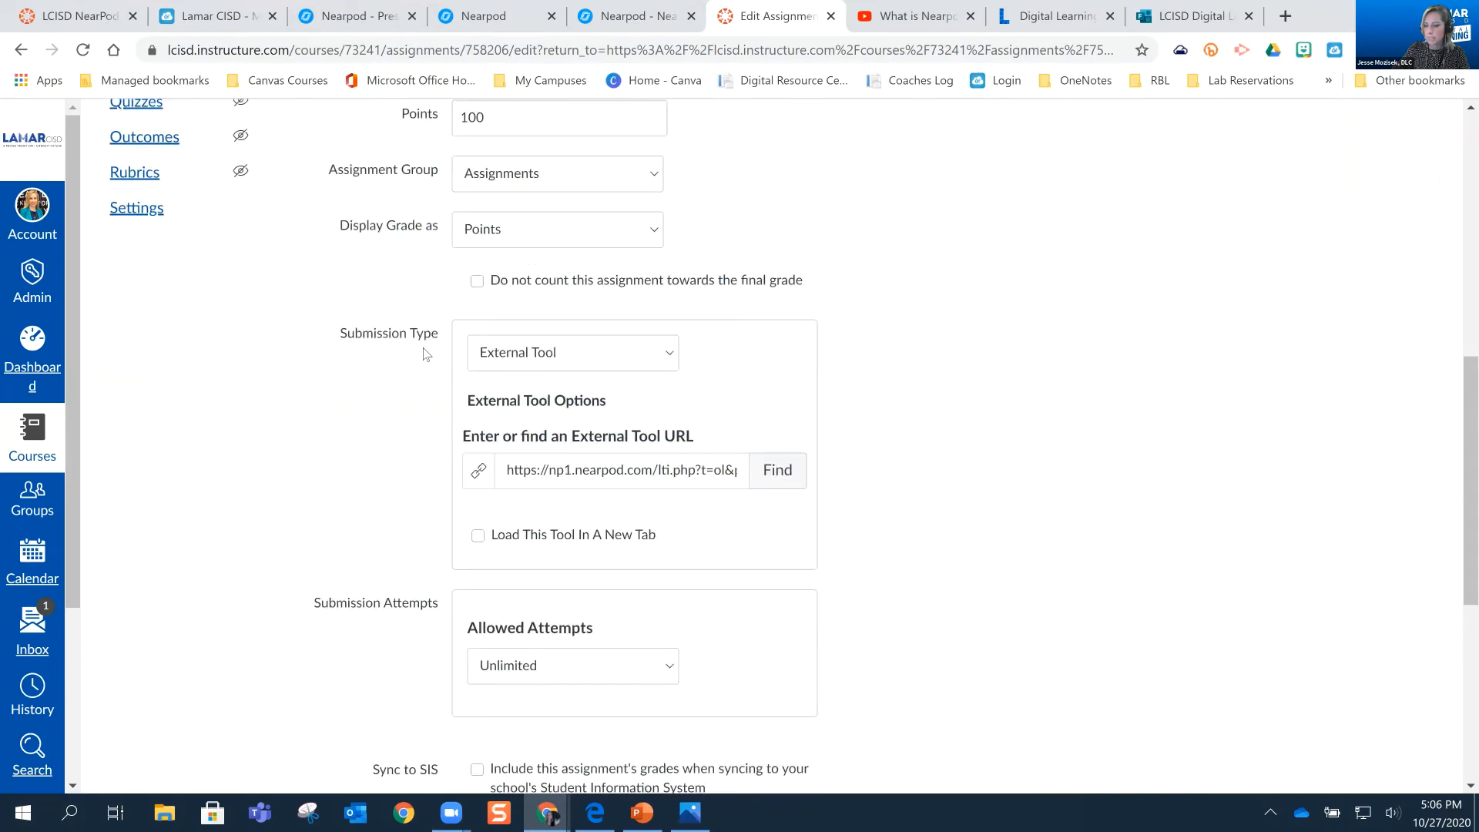
{"action": "left_click", "coordinate": [780, 477]}
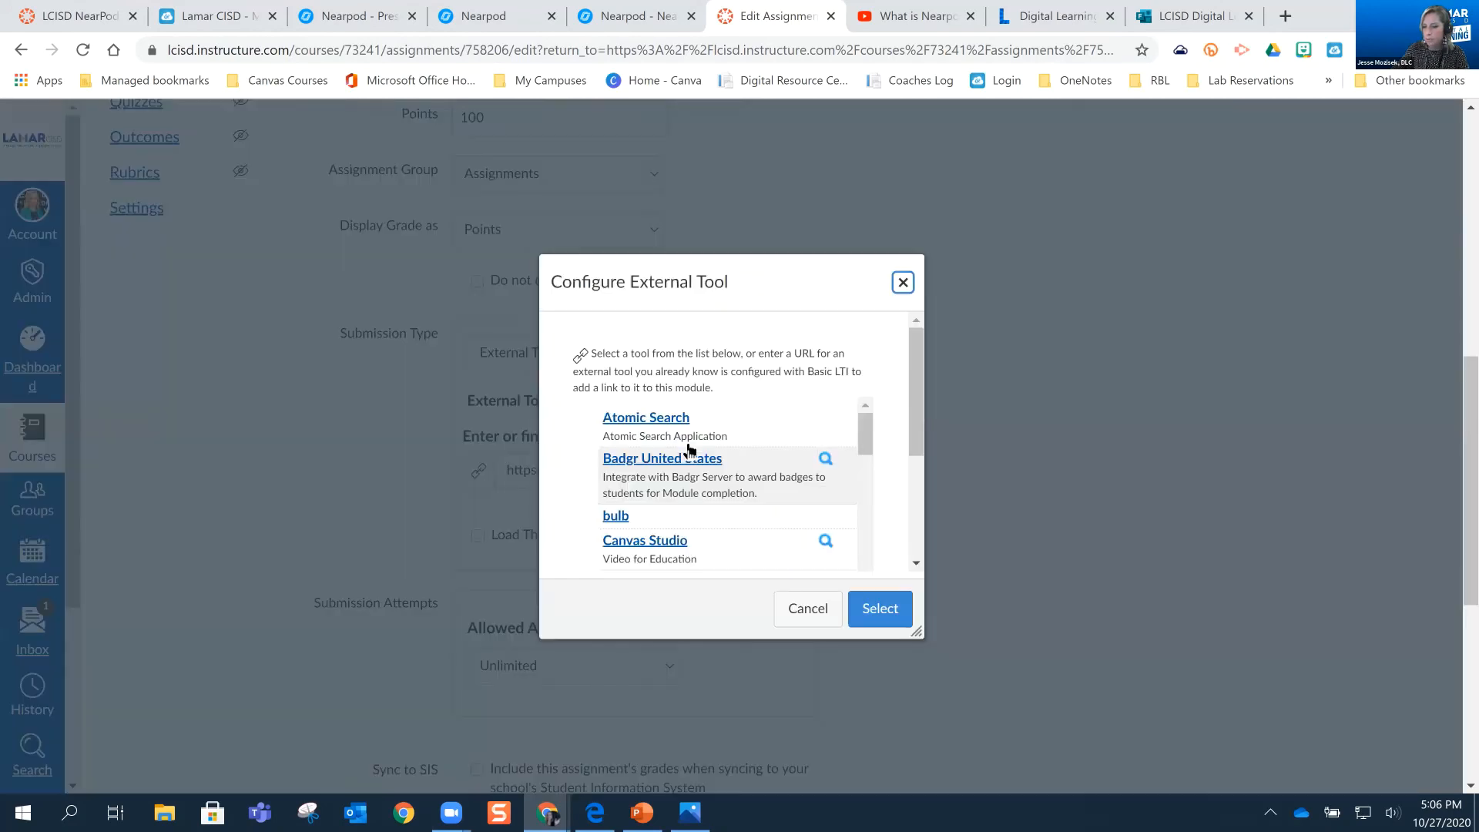
{"action": "scroll", "coordinate": [689, 449], "scroll_direction": "down", "scroll_amount": 1}
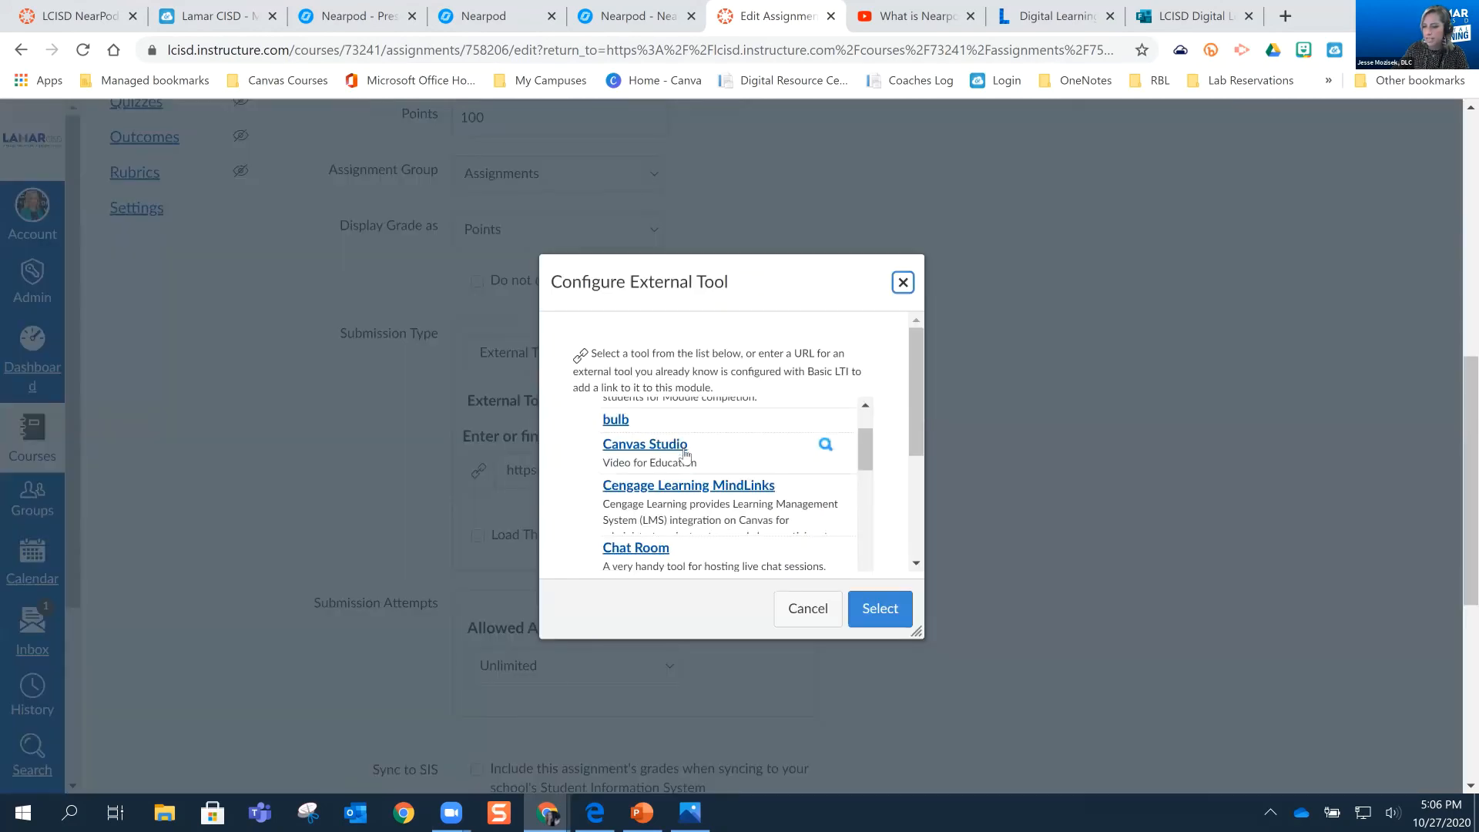
{"action": "scroll", "coordinate": [655, 453], "scroll_direction": "down", "scroll_amount": 5}
{"action": "scroll", "coordinate": [630, 453], "scroll_direction": "down", "scroll_amount": 3}
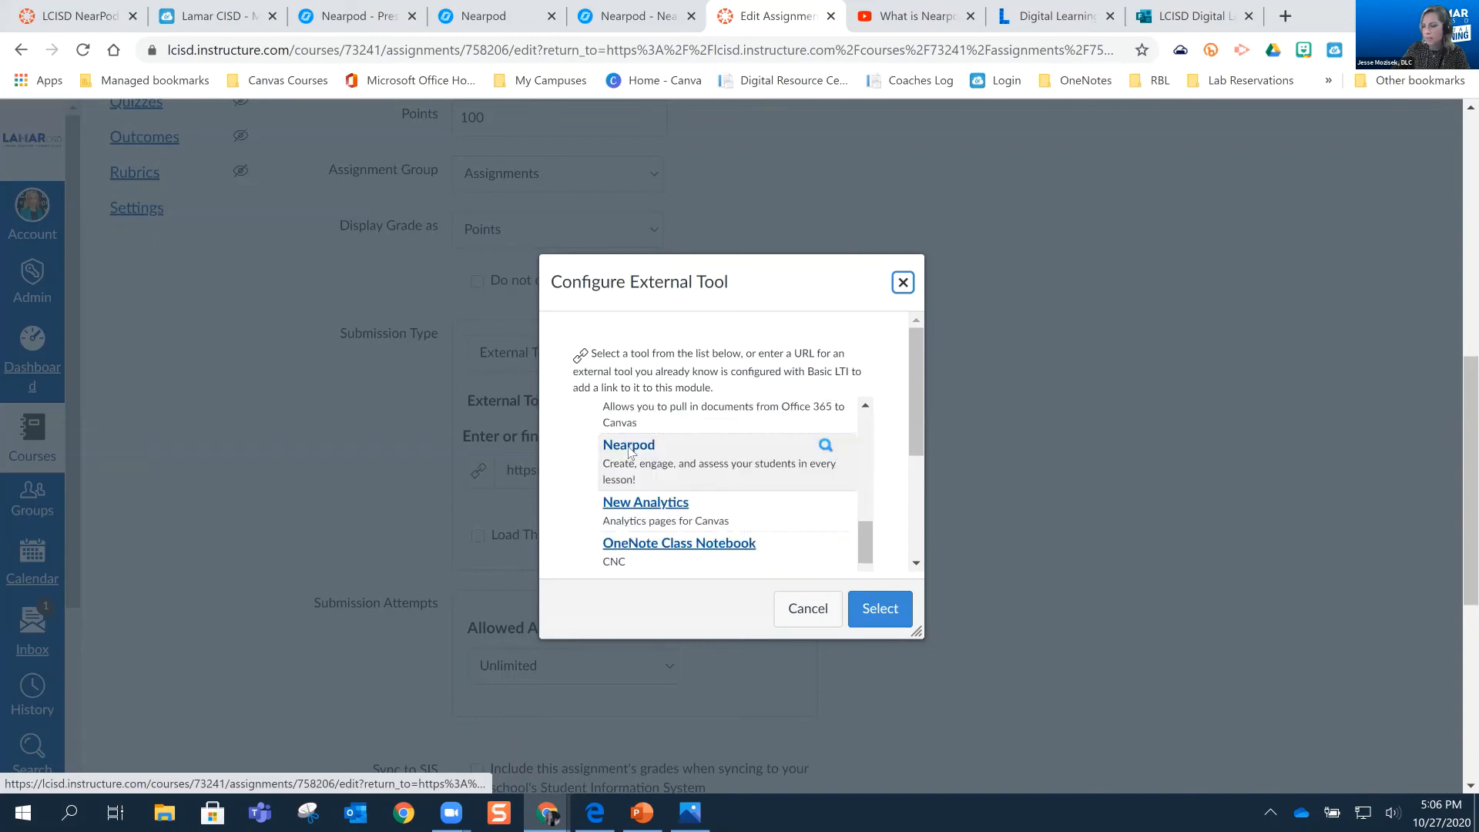
{"action": "left_click", "coordinate": [629, 447]}
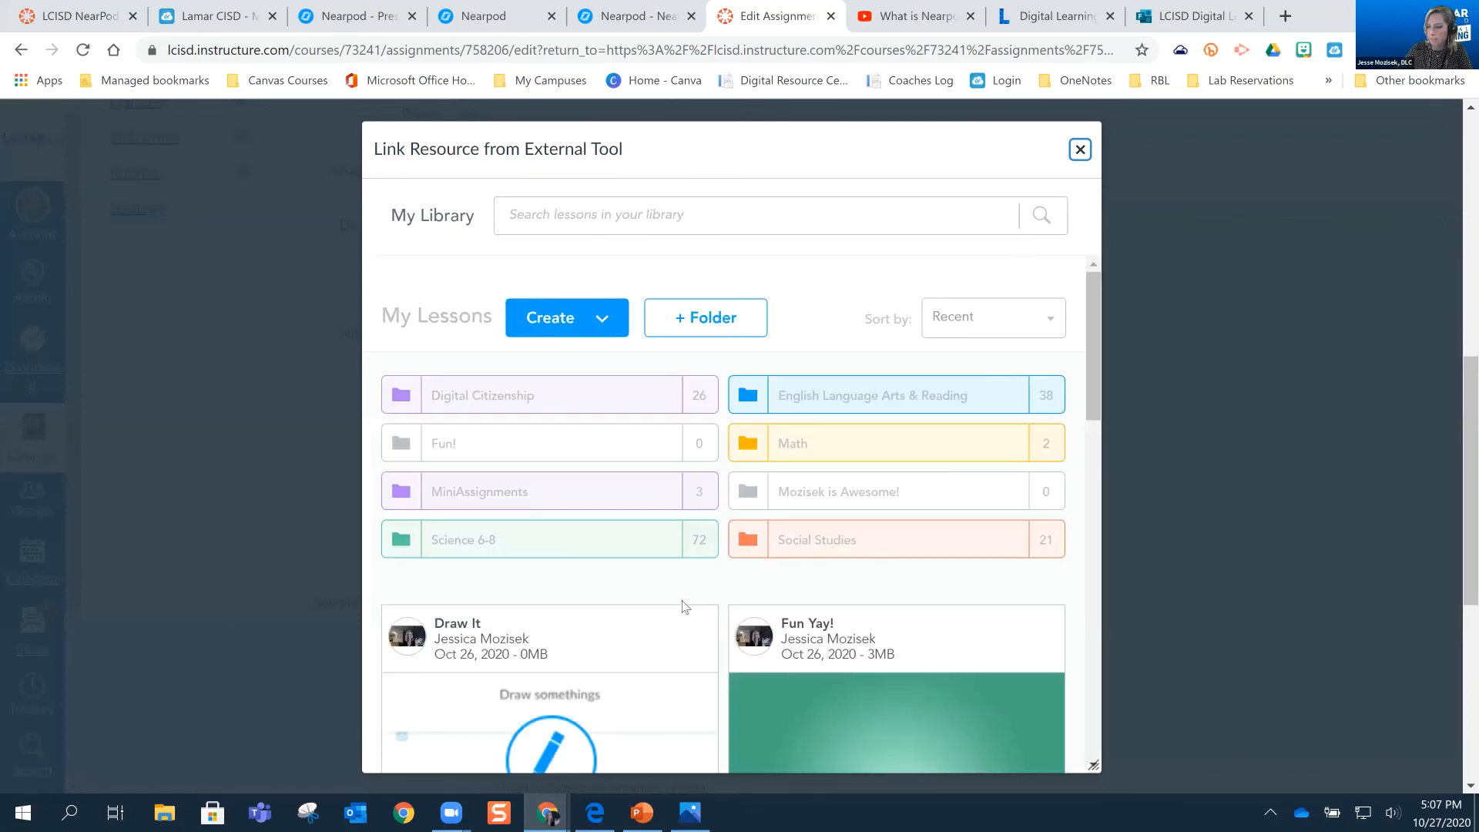
Browse the Nearpod library and link "The Solar System - The Moon" lesson to the assignment as Student-Paced
{"action": "scroll", "coordinate": [701, 514], "scroll_direction": "down", "scroll_amount": 3}
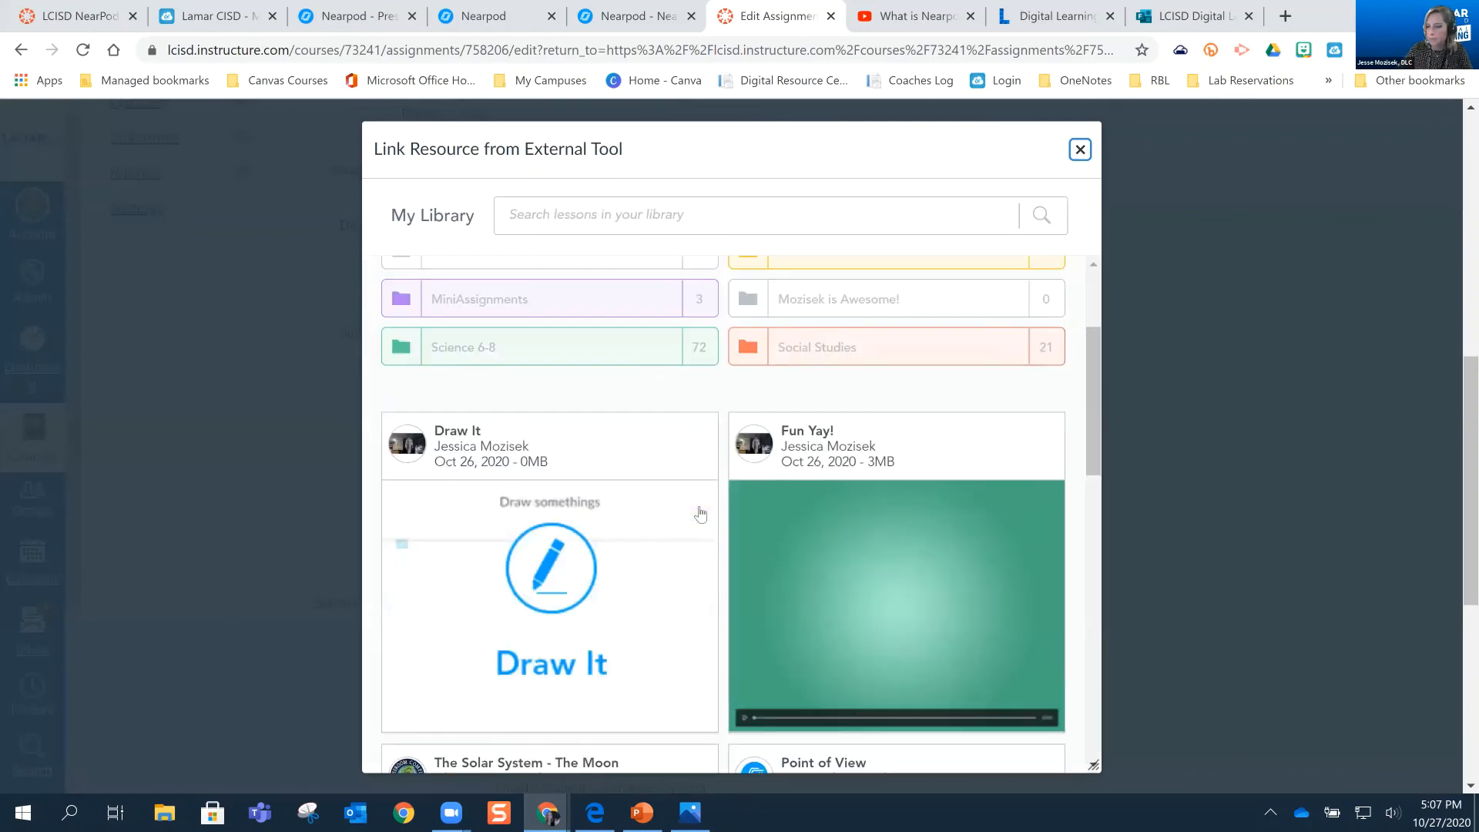
{"action": "scroll", "coordinate": [859, 420], "scroll_direction": "down", "scroll_amount": 3}
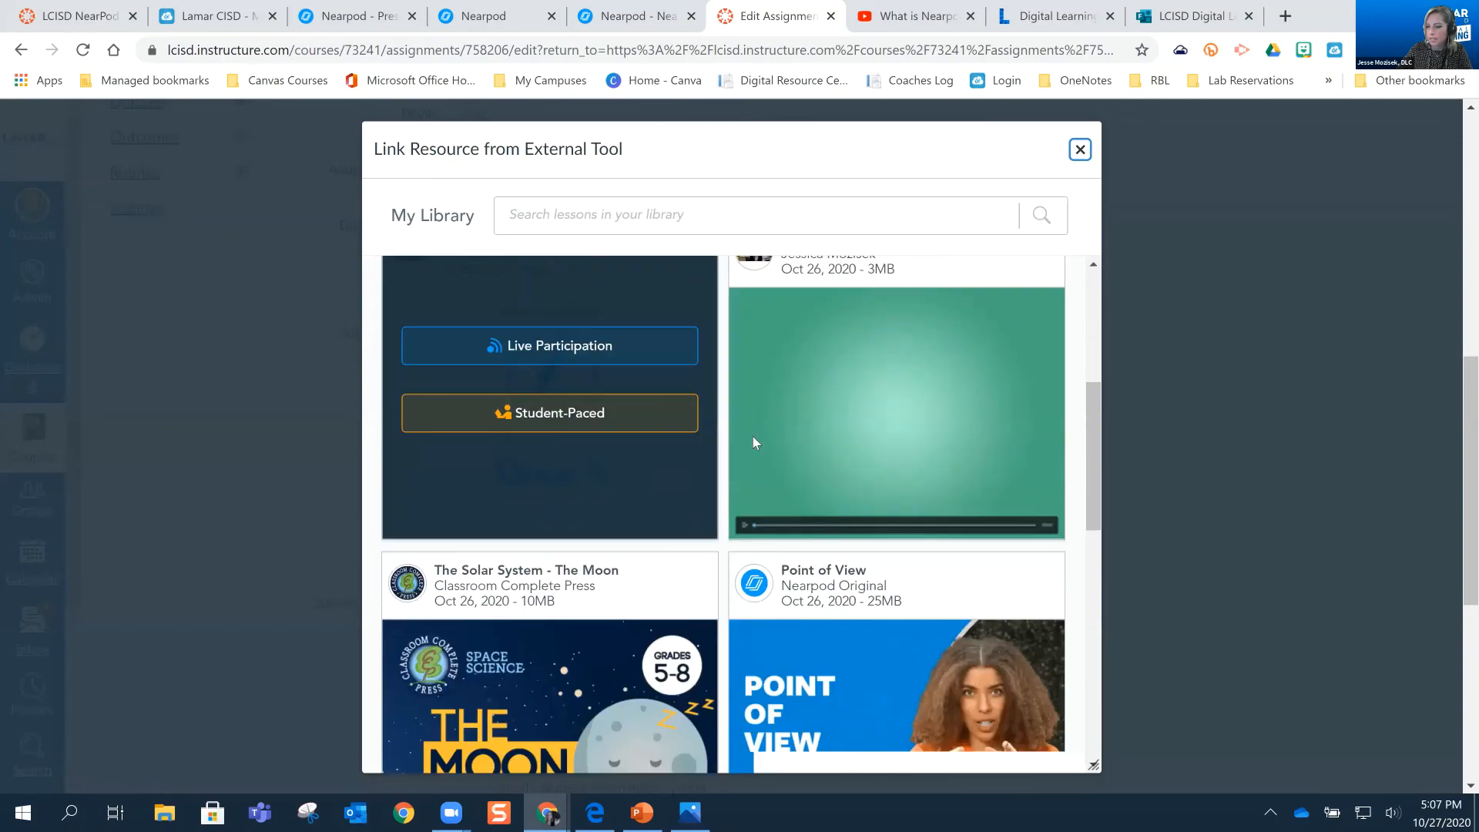
{"action": "scroll", "coordinate": [832, 468], "scroll_direction": "down", "scroll_amount": 7}
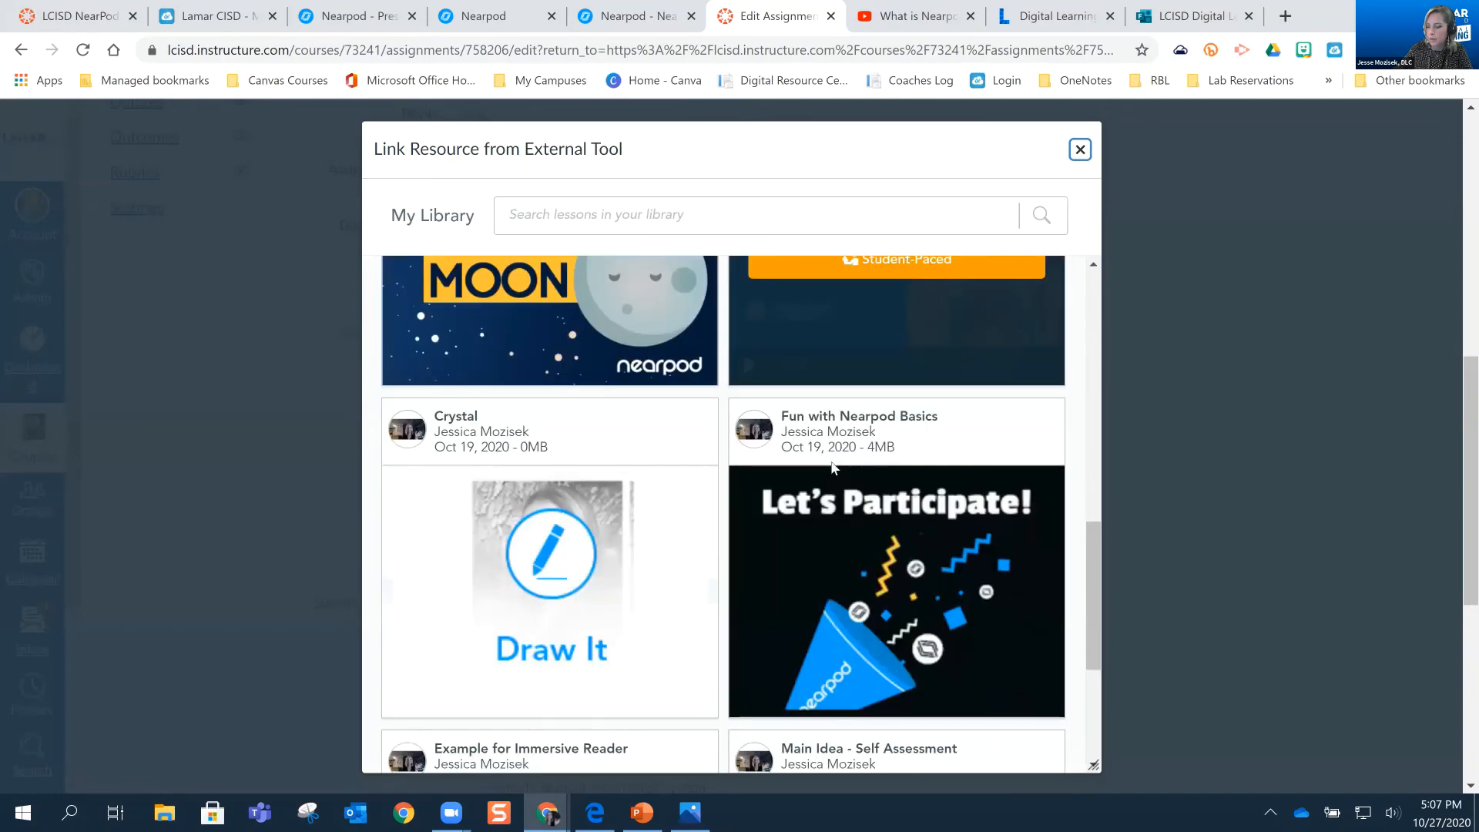
{"action": "scroll", "coordinate": [762, 472], "scroll_direction": "down", "scroll_amount": 4}
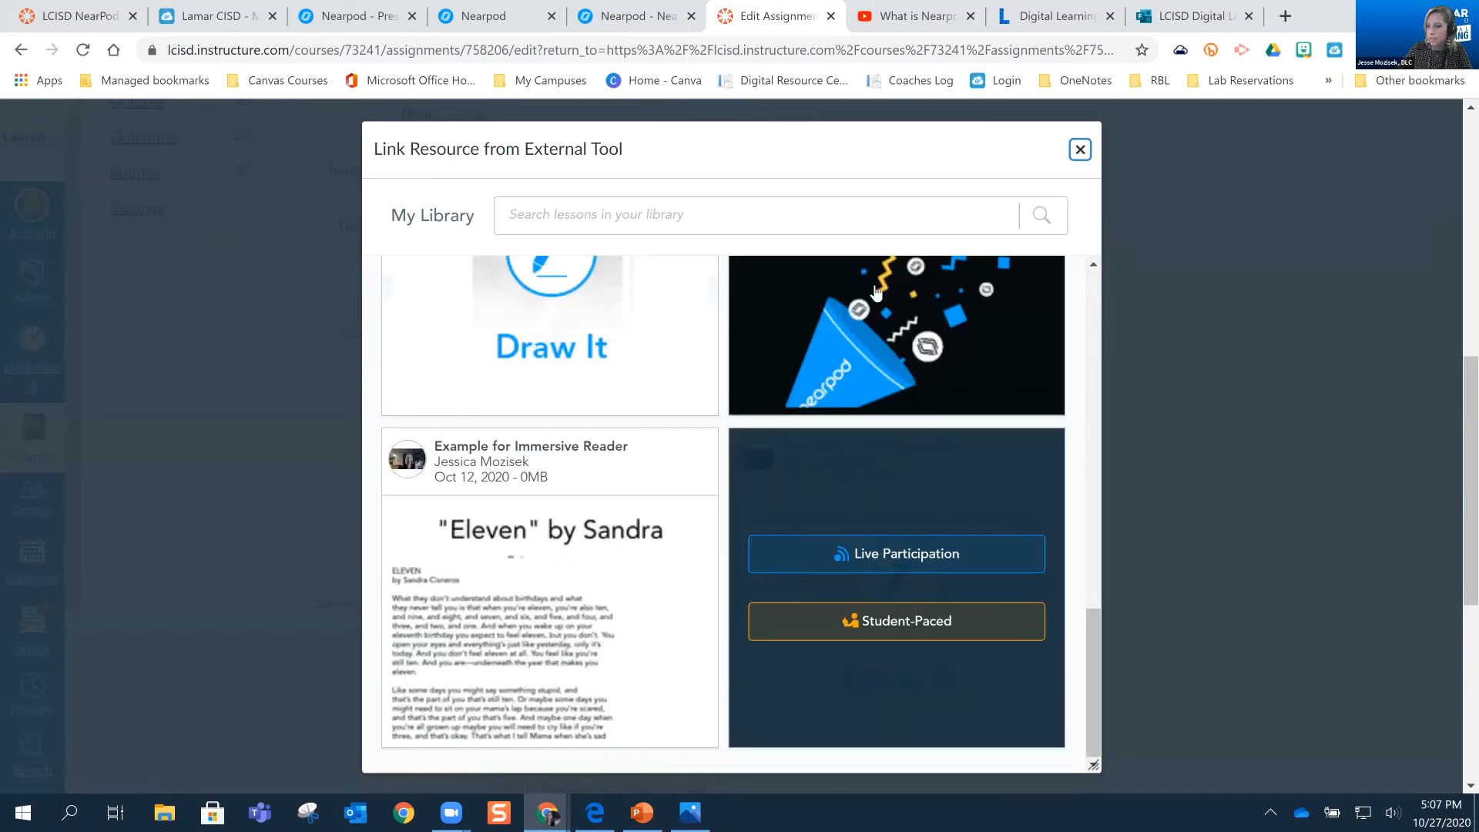
{"action": "scroll", "coordinate": [1032, 302], "scroll_direction": "down", "scroll_amount": 5}
{"action": "scroll", "coordinate": [911, 277], "scroll_direction": "up", "scroll_amount": 3}
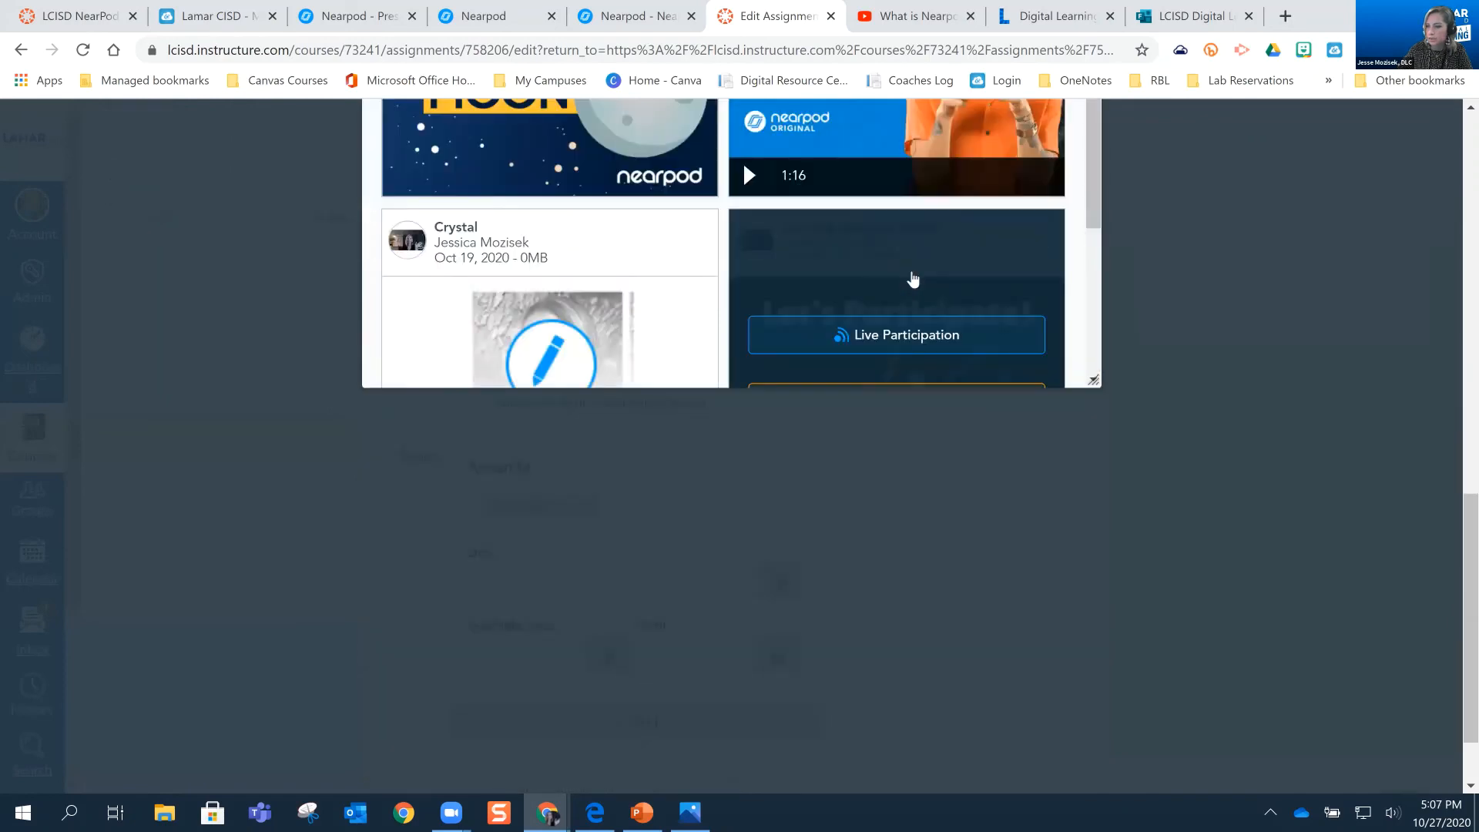
{"action": "scroll", "coordinate": [594, 287], "scroll_direction": "up", "scroll_amount": 3}
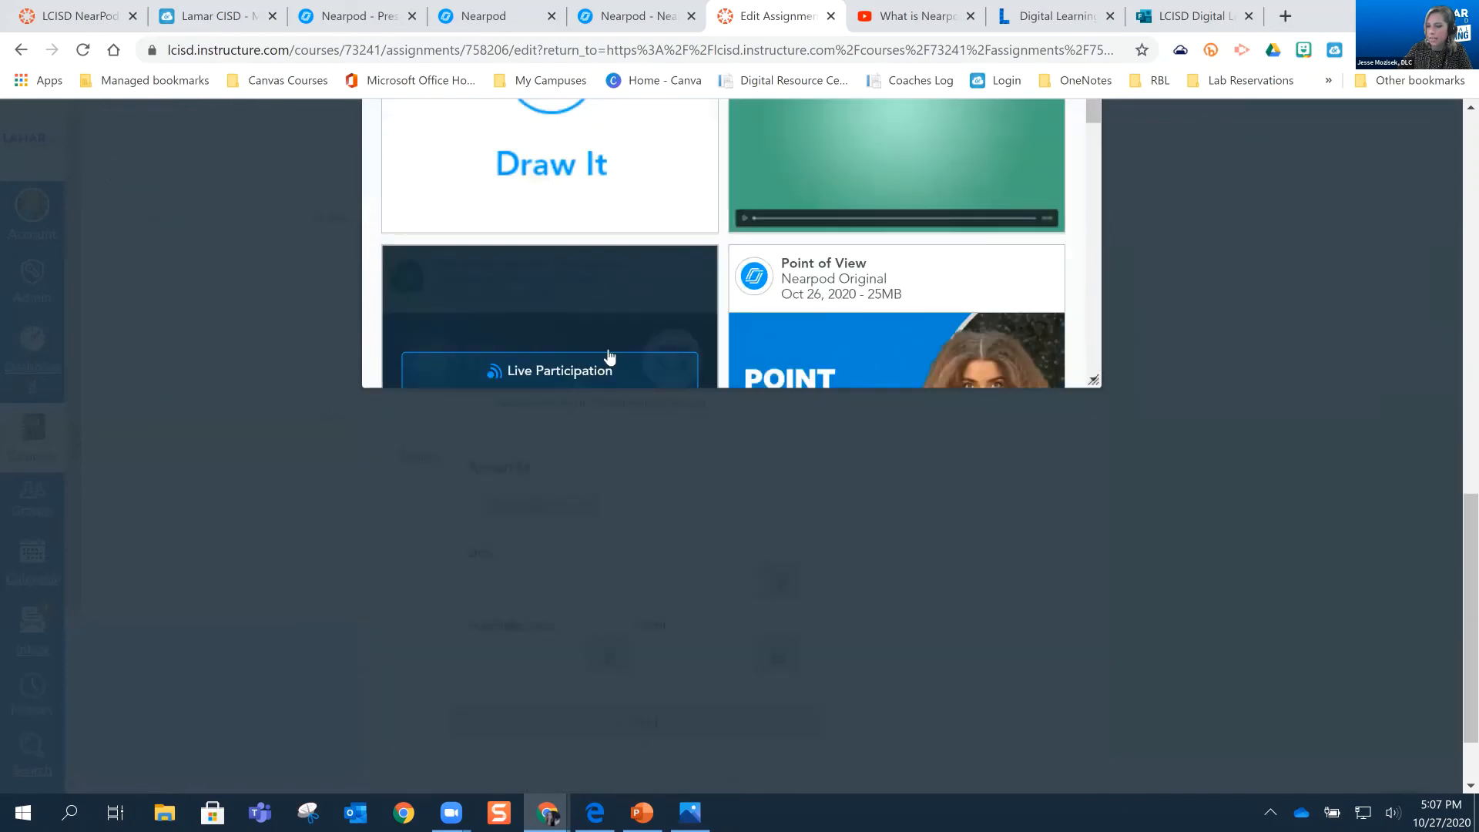
{"action": "scroll", "coordinate": [610, 356], "scroll_direction": "down", "scroll_amount": 1}
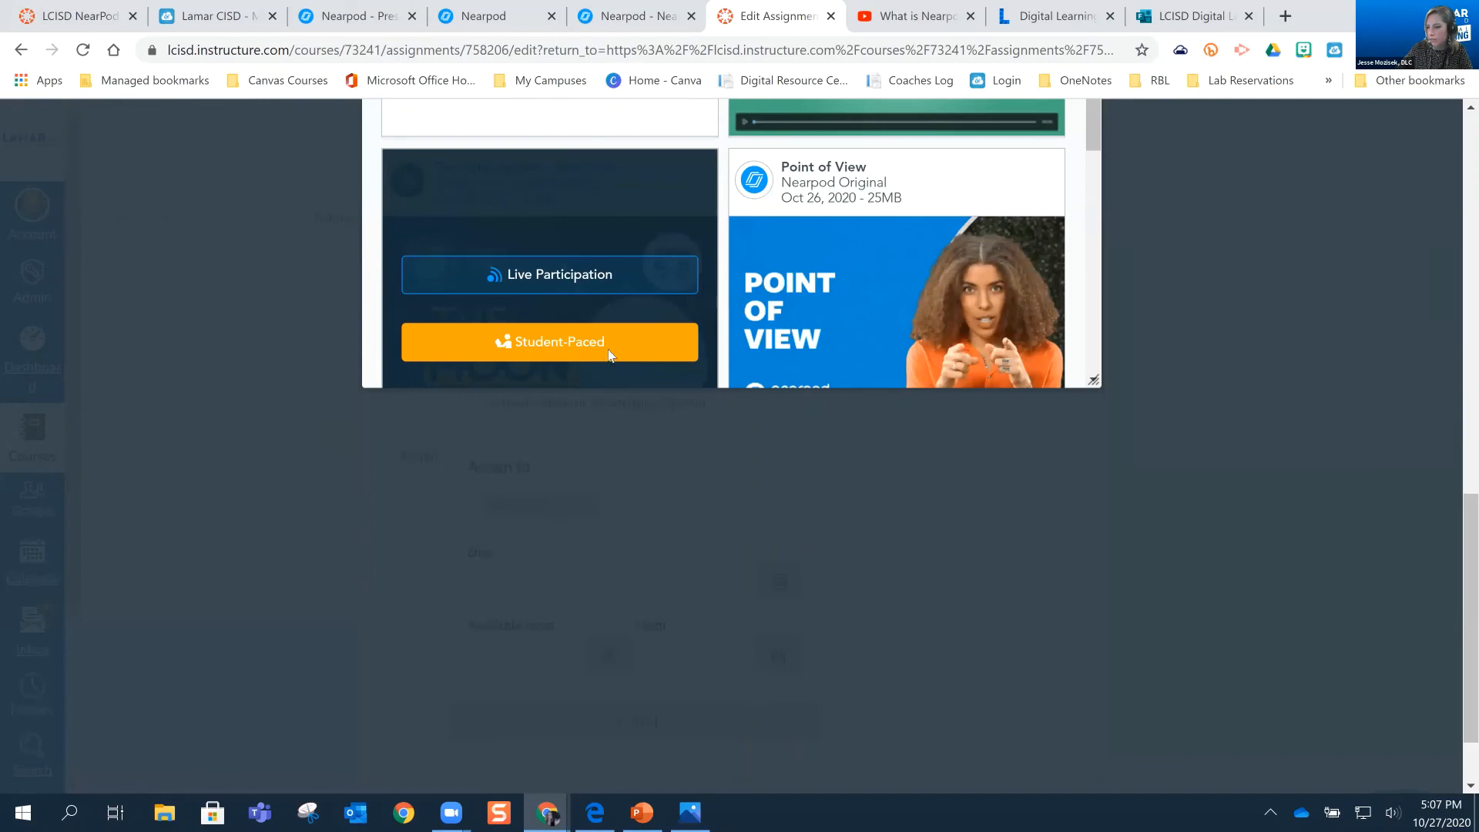
{"action": "left_click", "coordinate": [610, 354]}
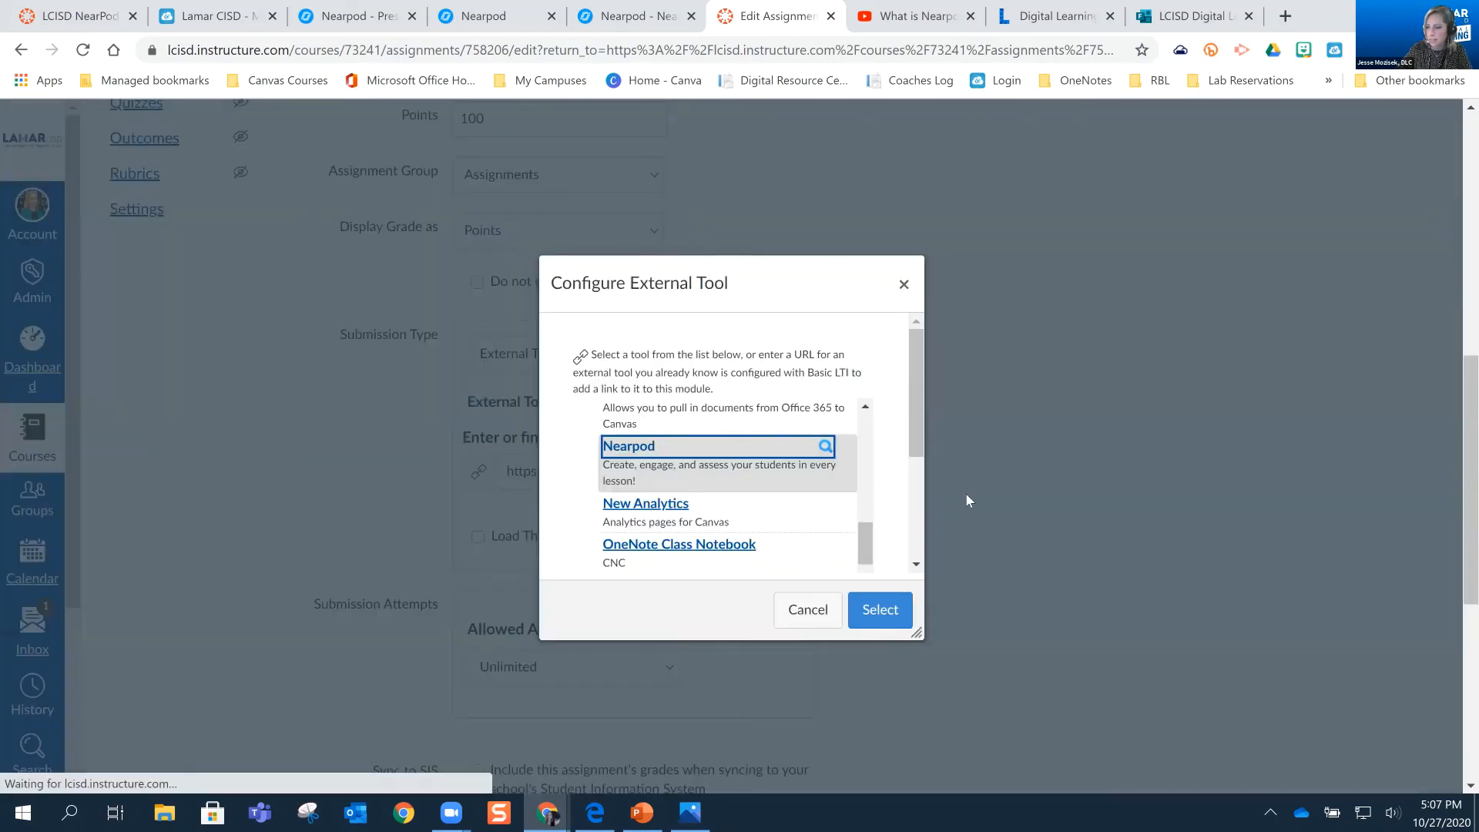
Save the assignment with the linked Nearpod lesson and open the course's Modules page
{"action": "scroll", "coordinate": [896, 386], "scroll_direction": "down", "scroll_amount": 3}
{"action": "scroll", "coordinate": [536, 419], "scroll_direction": "down", "scroll_amount": 2}
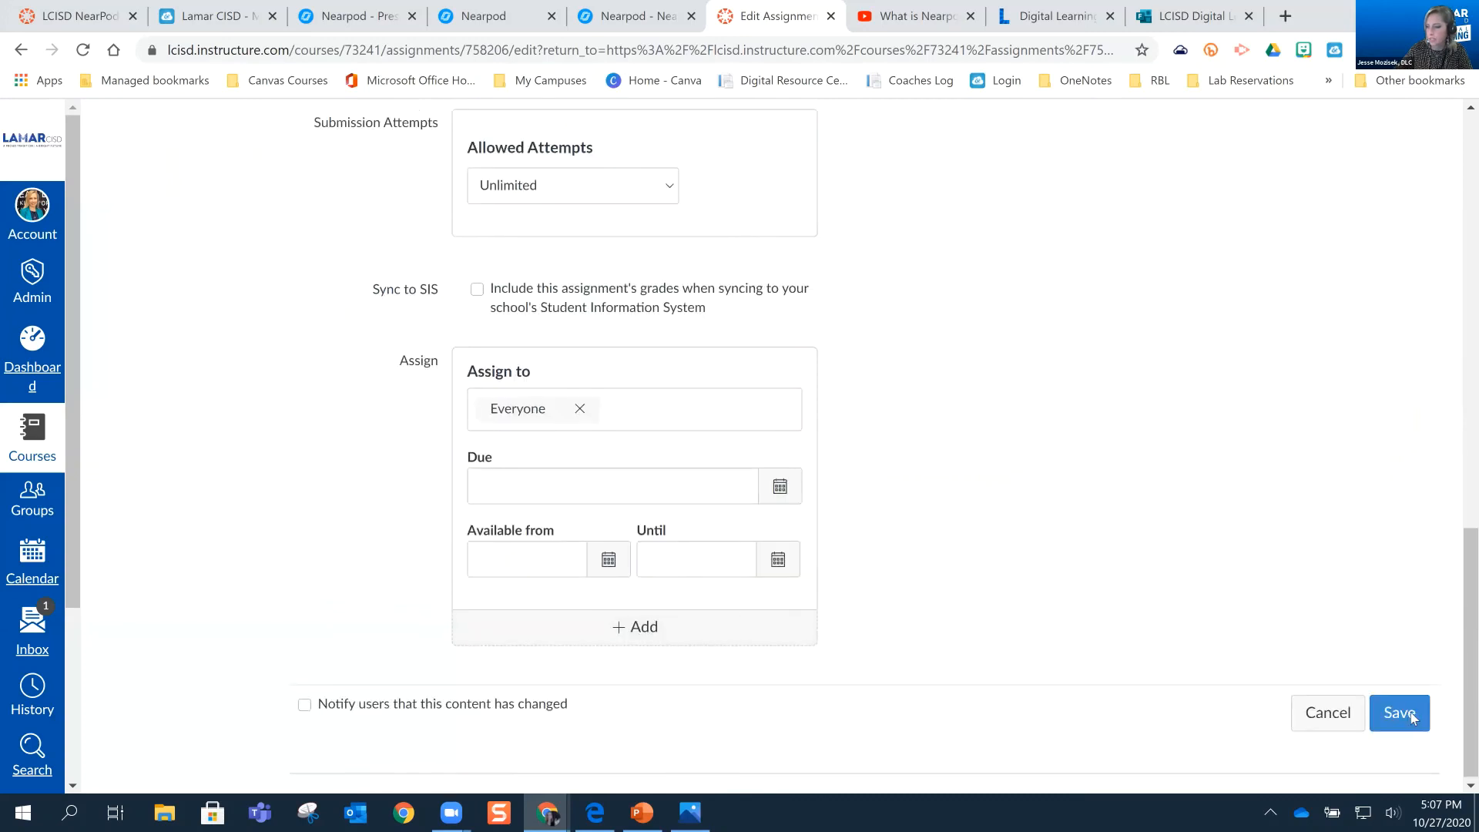
{"action": "key", "text": "Return"}
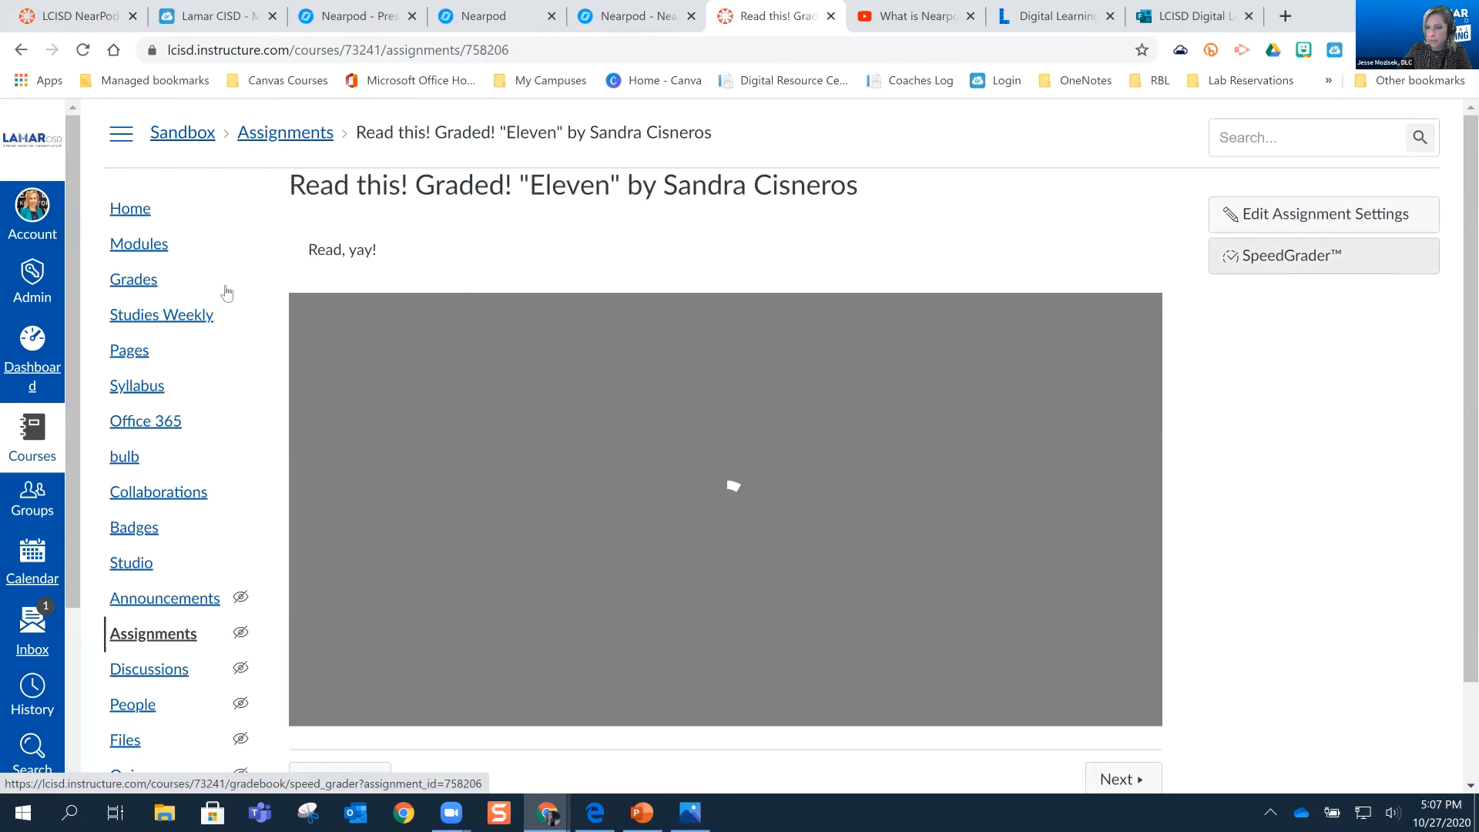
{"action": "left_click", "coordinate": [139, 245]}
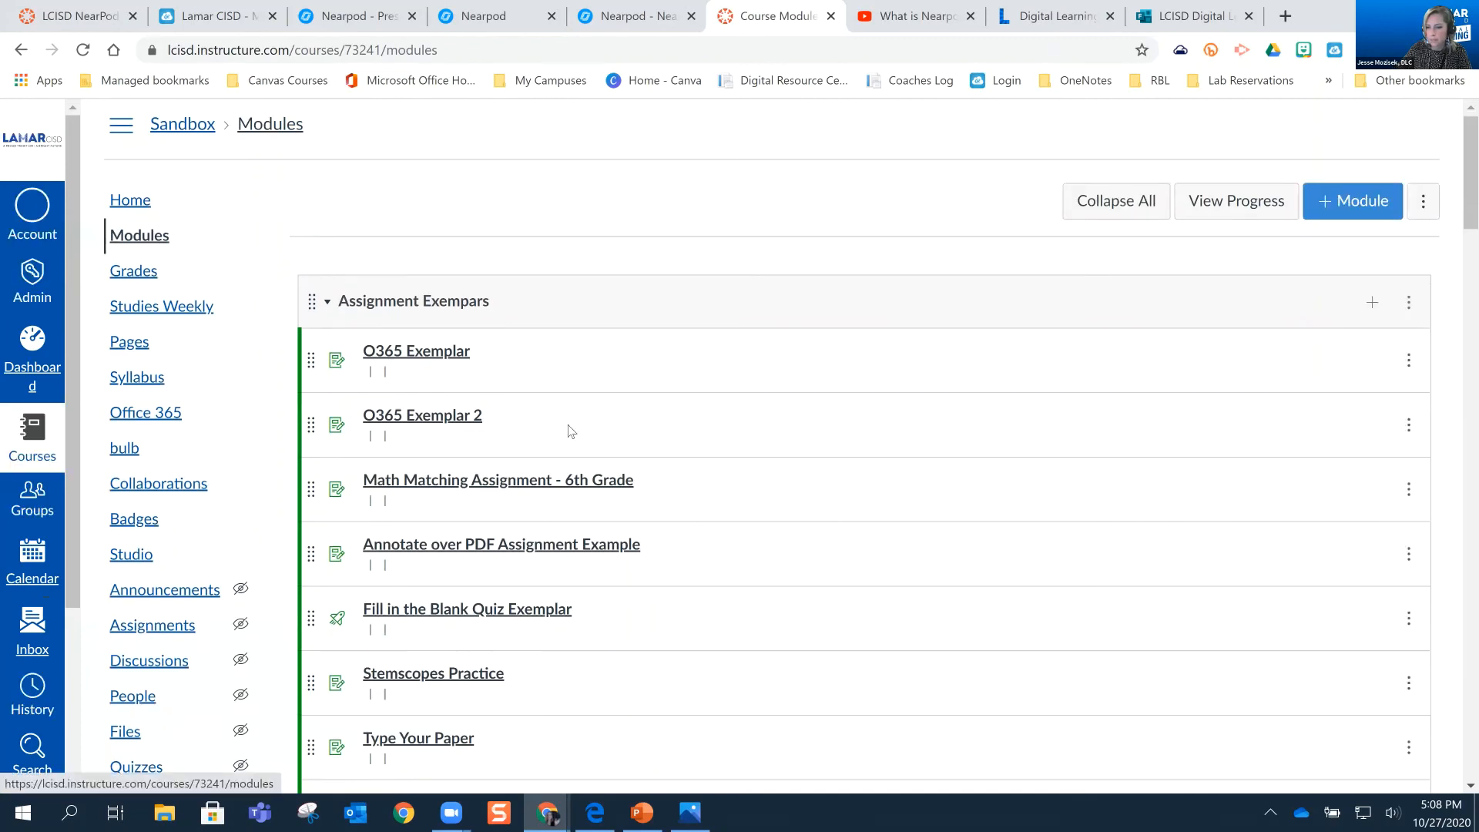
Open the "3D Shapes Lesson" assignment from the Nearpod Examples module and bring up its submissions in SpeedGrader
{"action": "scroll", "coordinate": [538, 432], "scroll_direction": "down", "scroll_amount": 12}
{"action": "scroll", "coordinate": [479, 386], "scroll_direction": "down", "scroll_amount": 4}
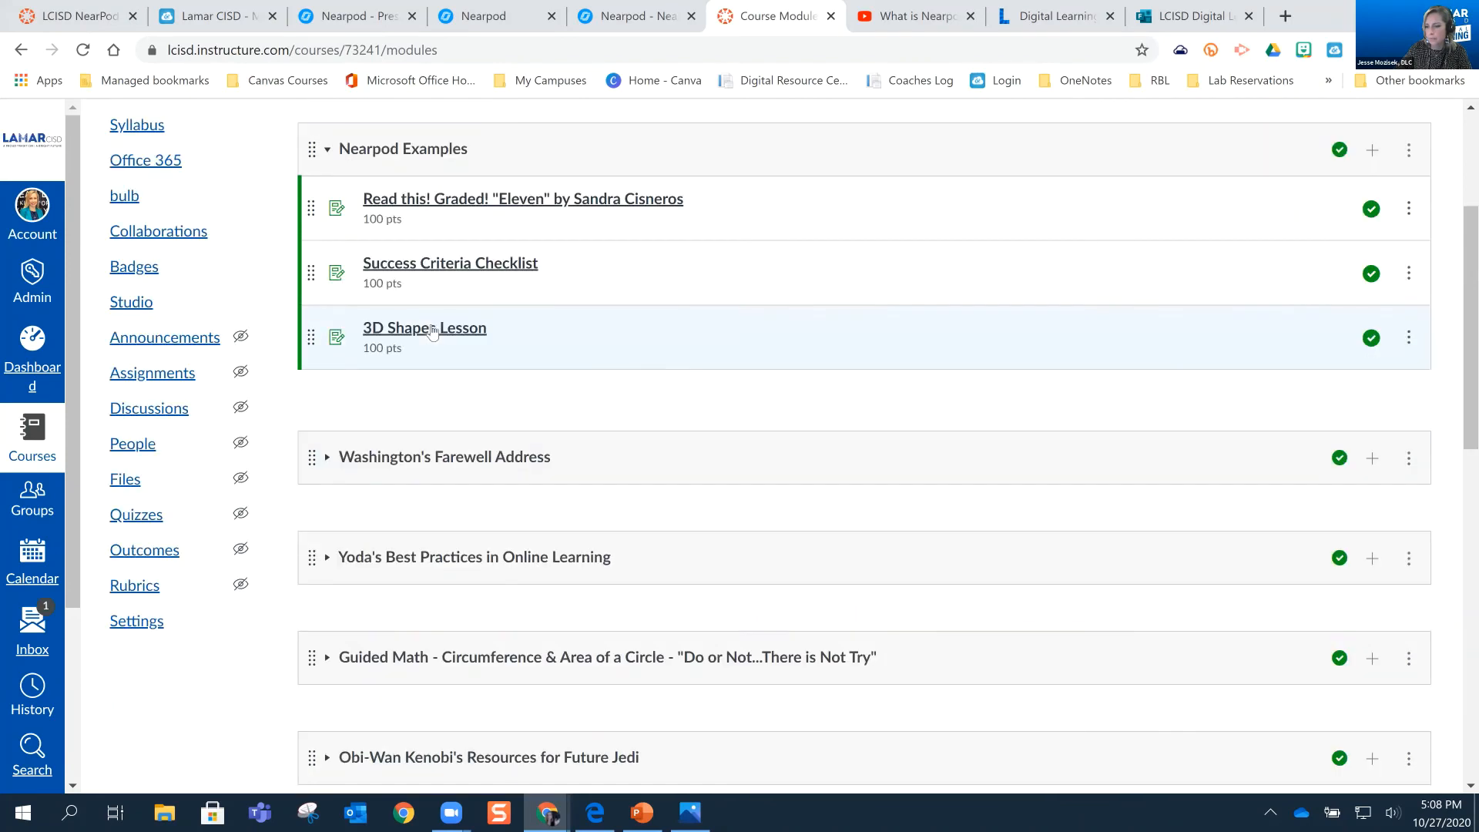
{"action": "left_click", "coordinate": [579, 361]}
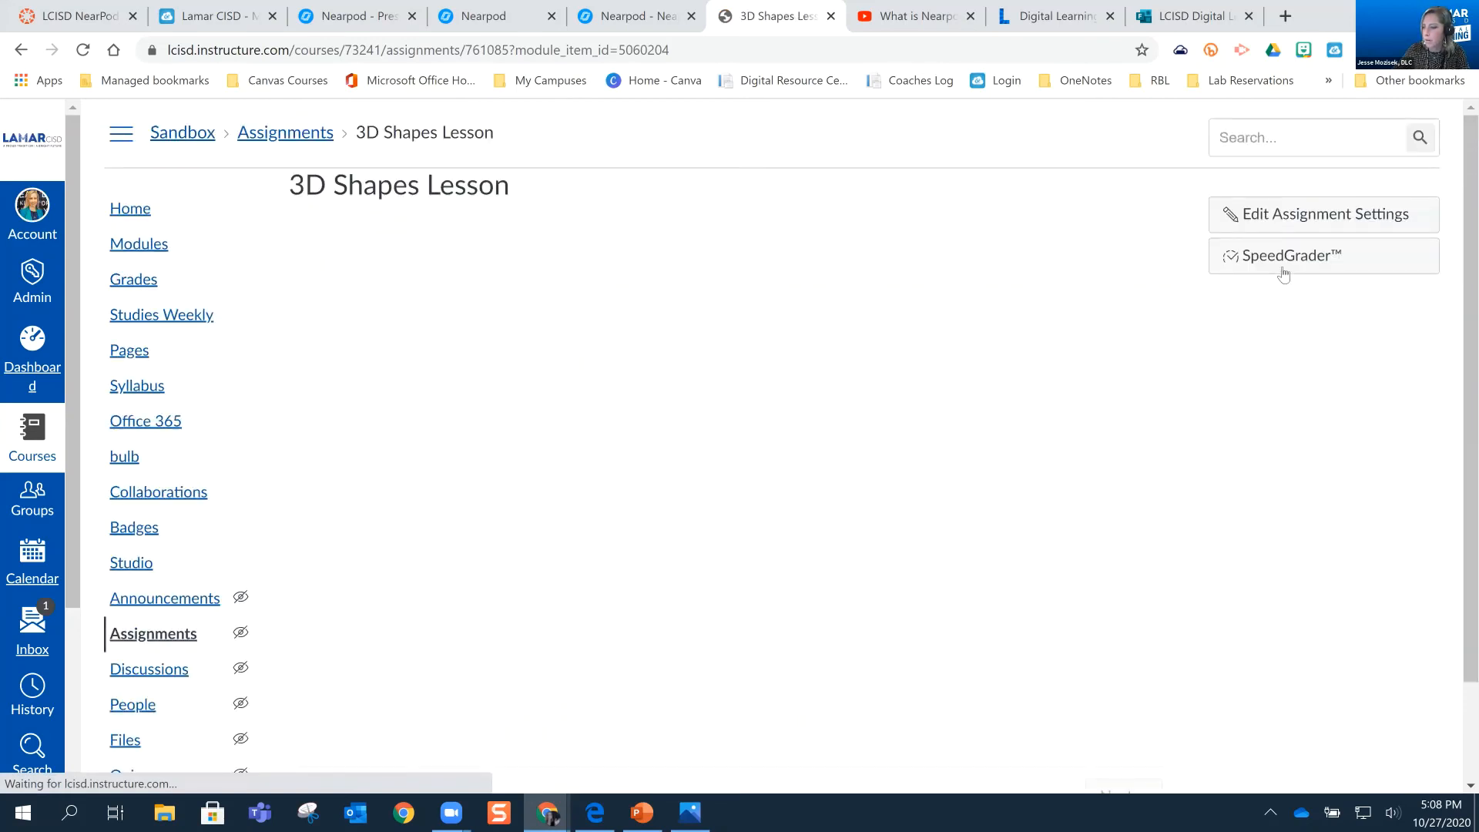
{"action": "left_click", "coordinate": [1284, 275]}
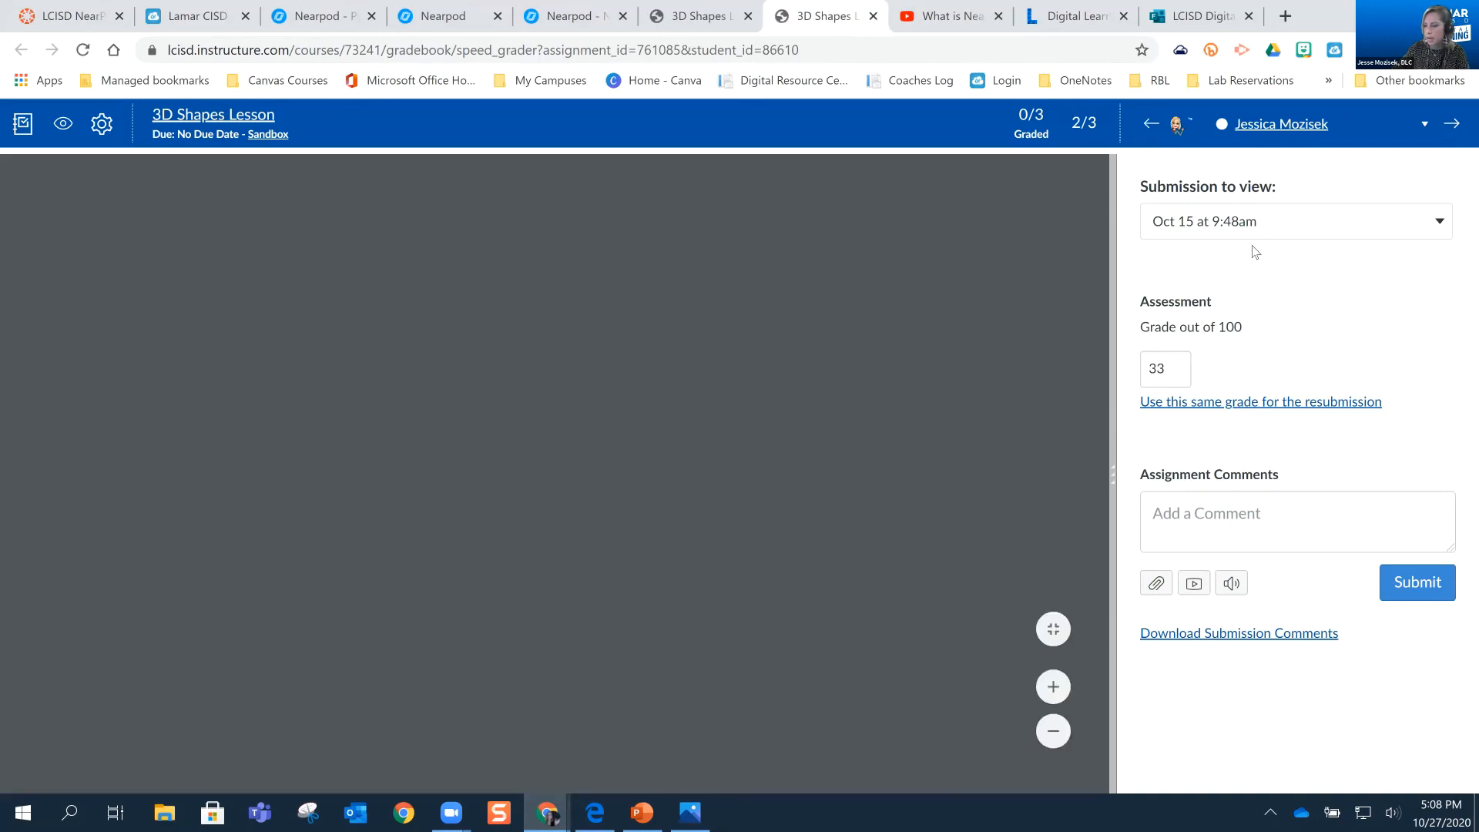
Check the list of submission attempts, the report's lesson title and the assessment grade for the displayed student
{"action": "left_click", "coordinate": [1256, 227]}
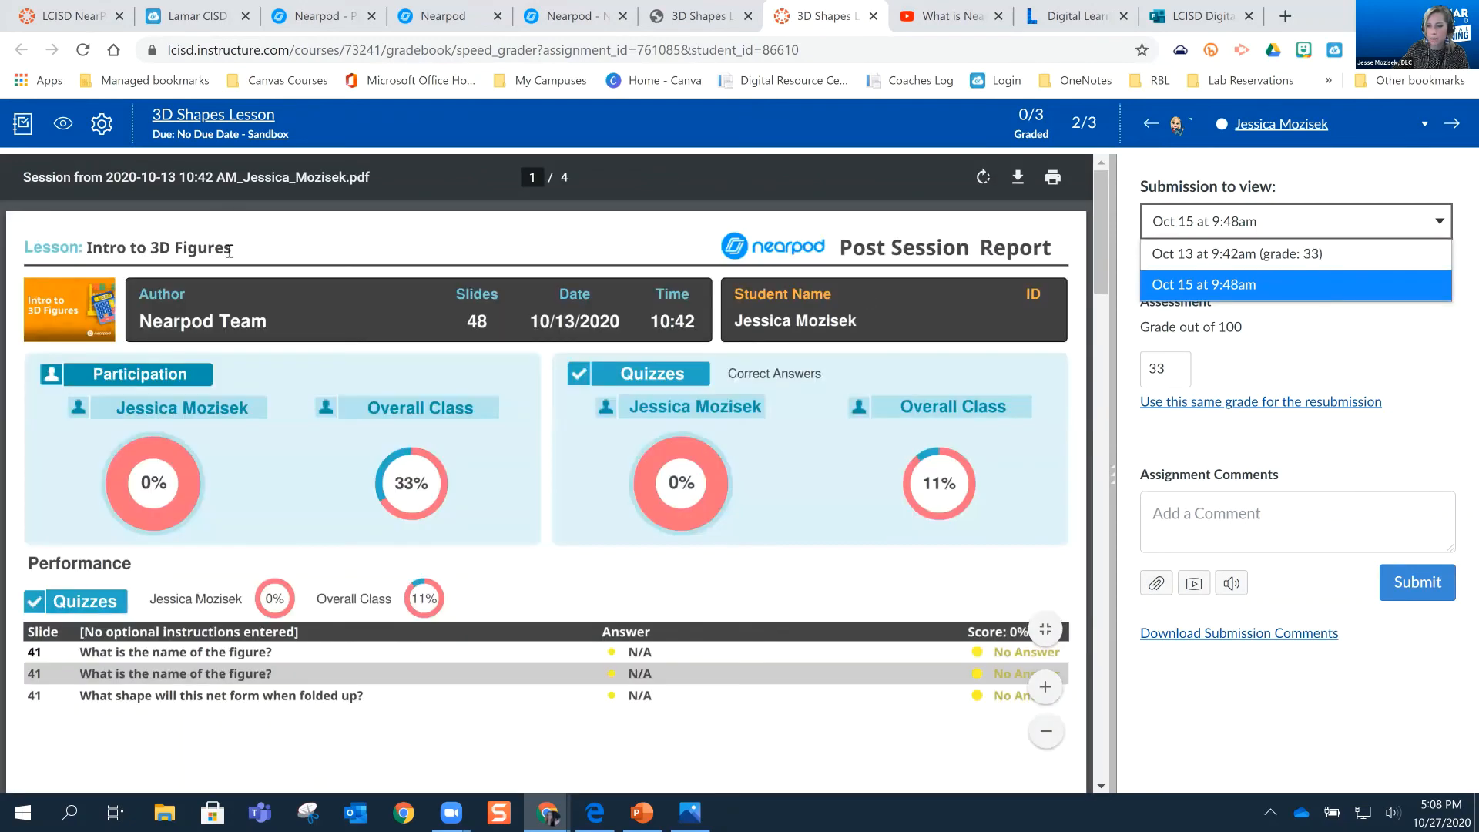
{"action": "left_click_drag", "start_coordinate": [230, 251], "coordinate": [82, 247]}
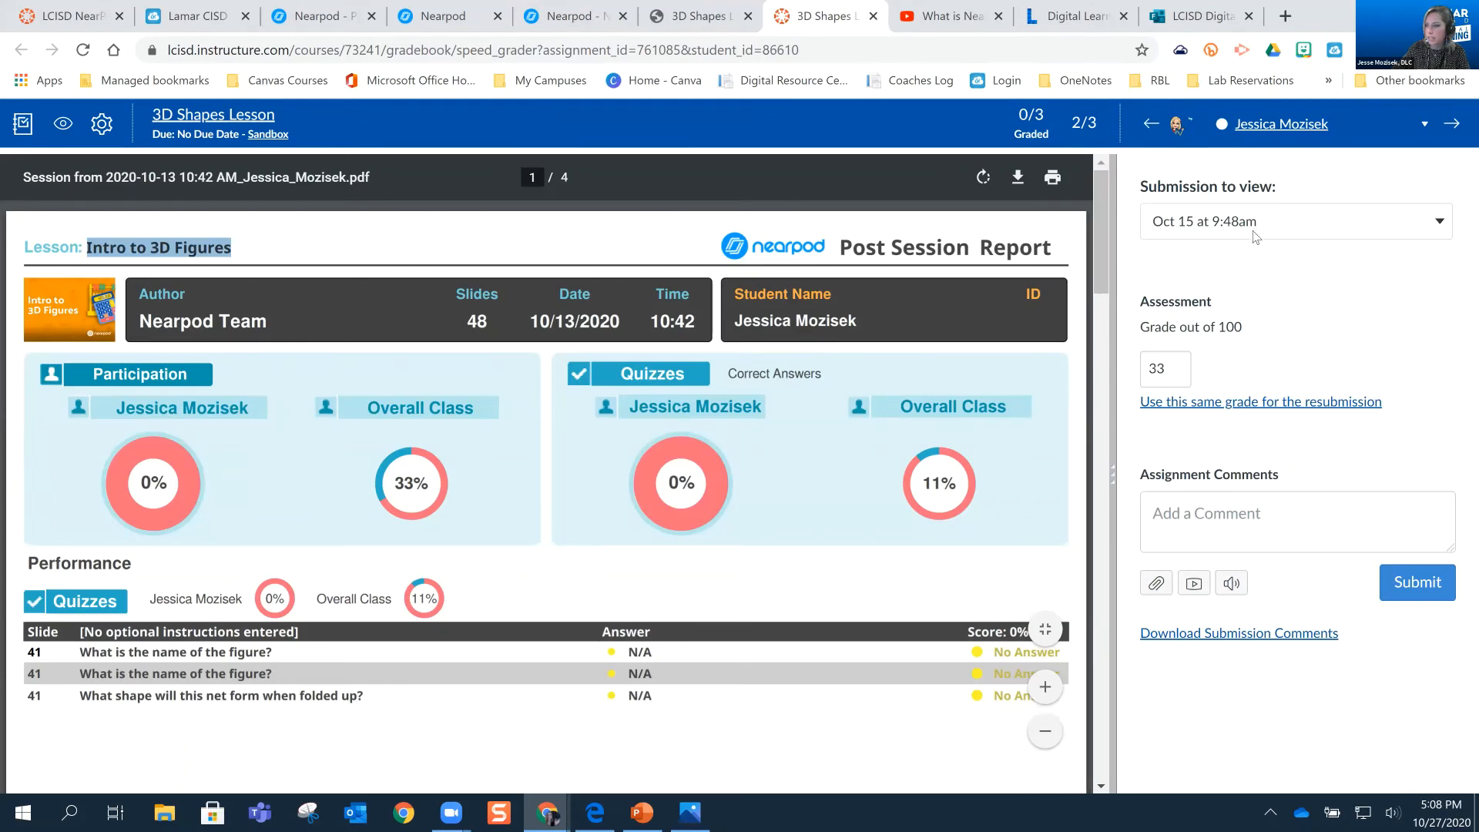
{"action": "left_click", "coordinate": [1180, 225]}
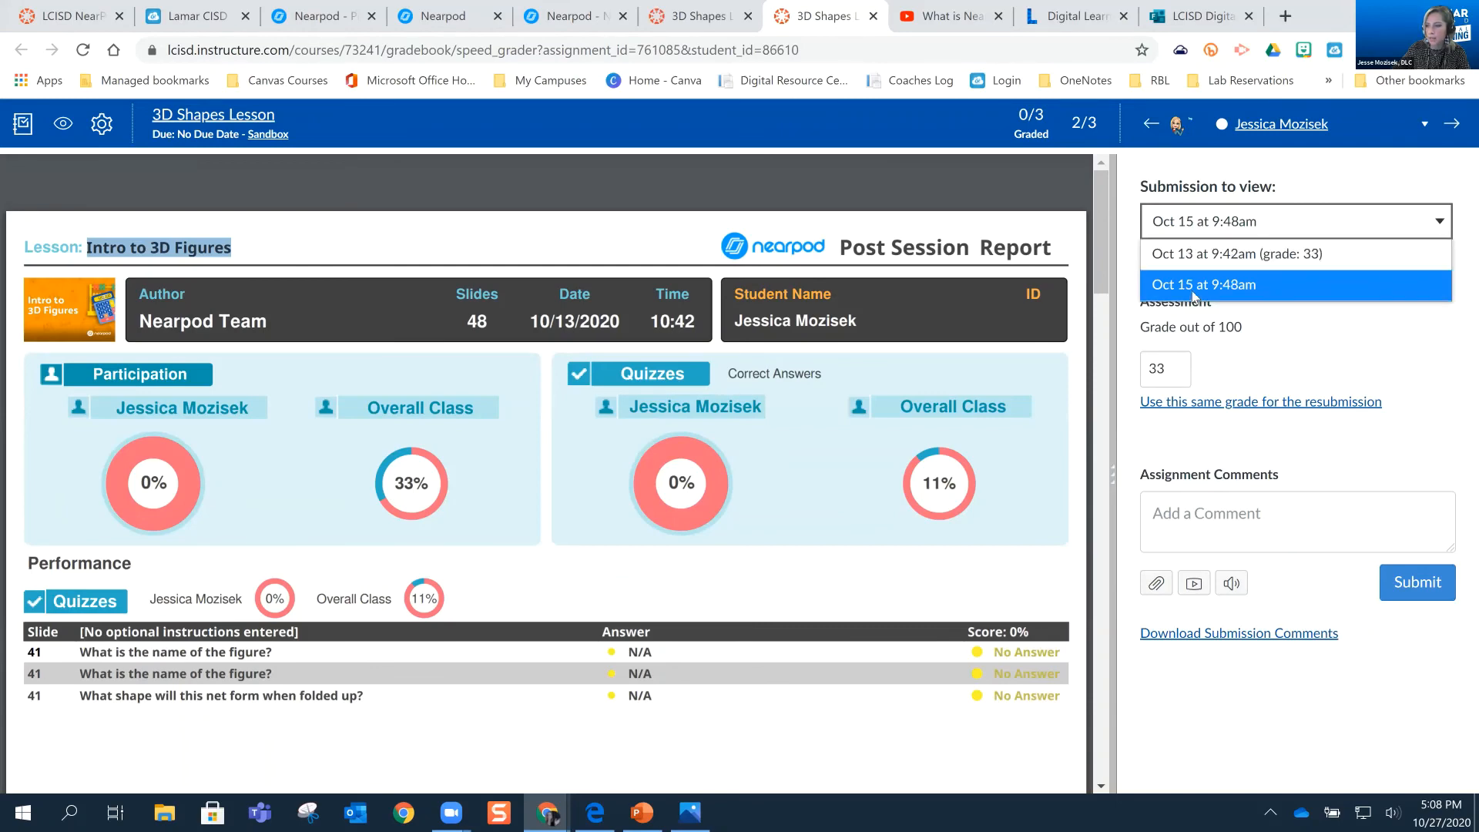
{"action": "left_click", "coordinate": [1154, 367]}
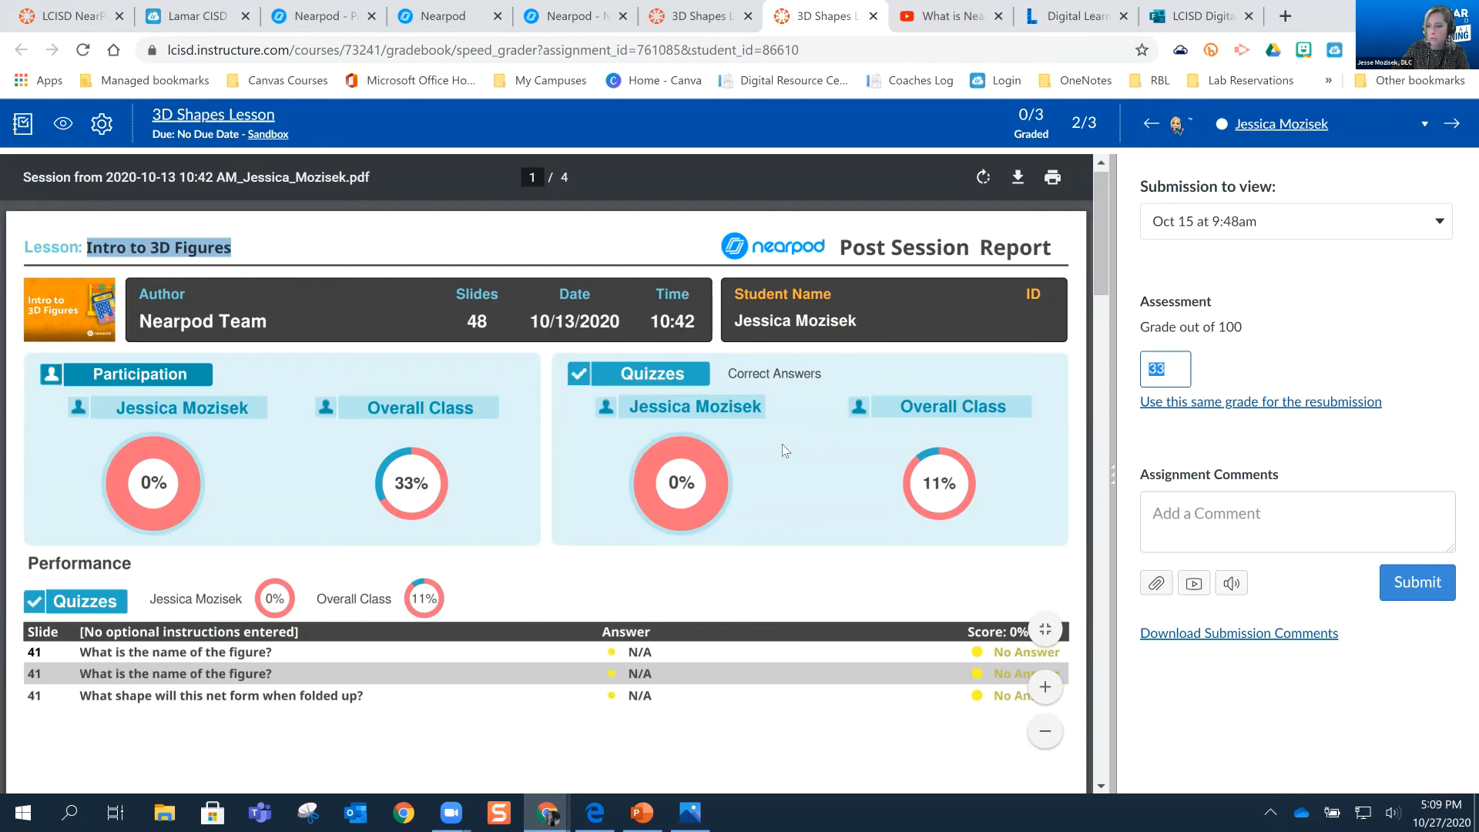
Read through the student's four-page Nearpod Post Session Report, from the quizzes to the Fill in the Blanks section
{"action": "scroll", "coordinate": [779, 437], "scroll_direction": "down", "scroll_amount": 3}
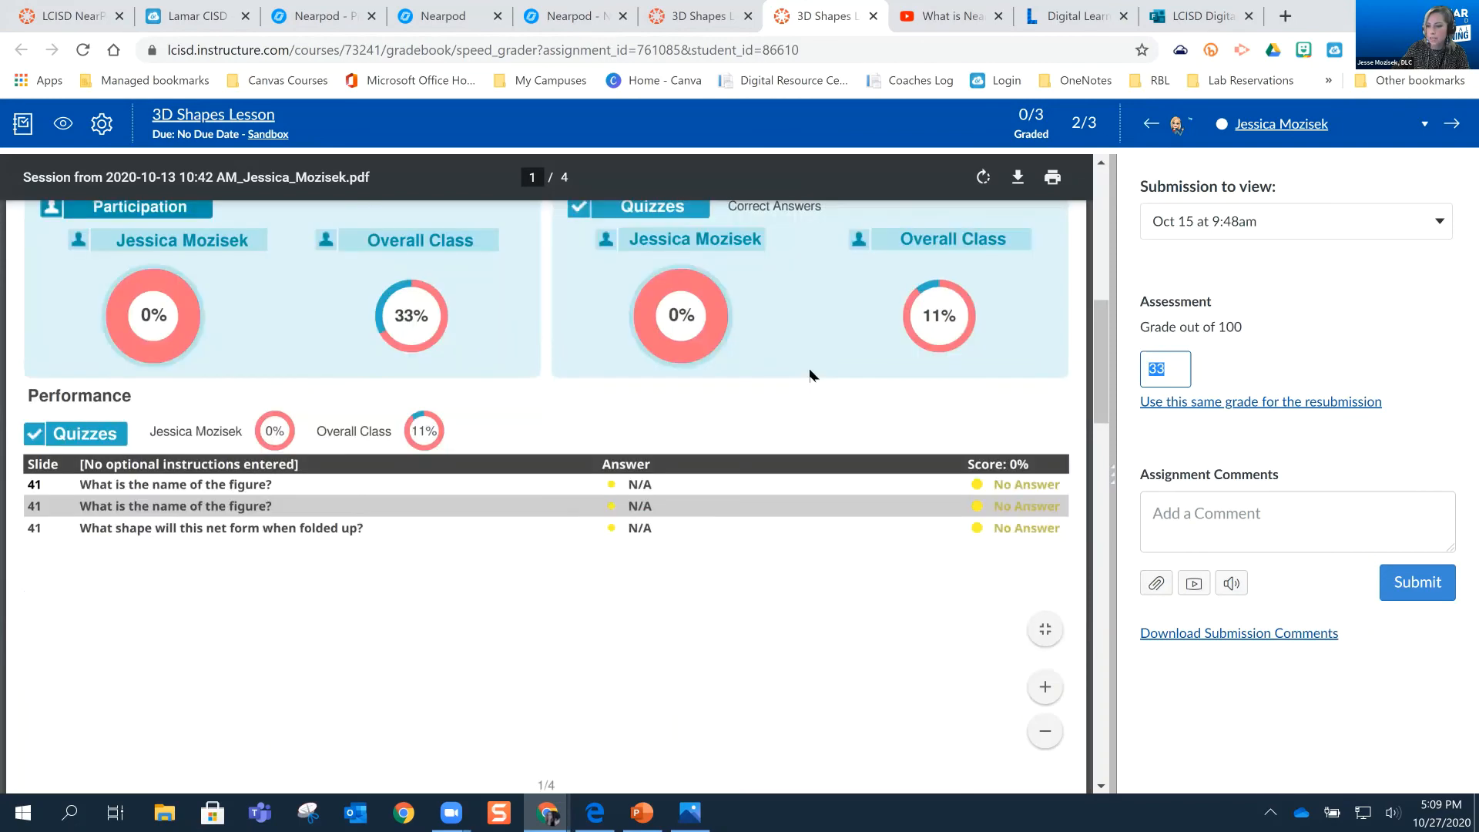
{"action": "scroll", "coordinate": [812, 373], "scroll_direction": "down", "scroll_amount": 5}
{"action": "scroll", "coordinate": [811, 375], "scroll_direction": "up", "scroll_amount": 8}
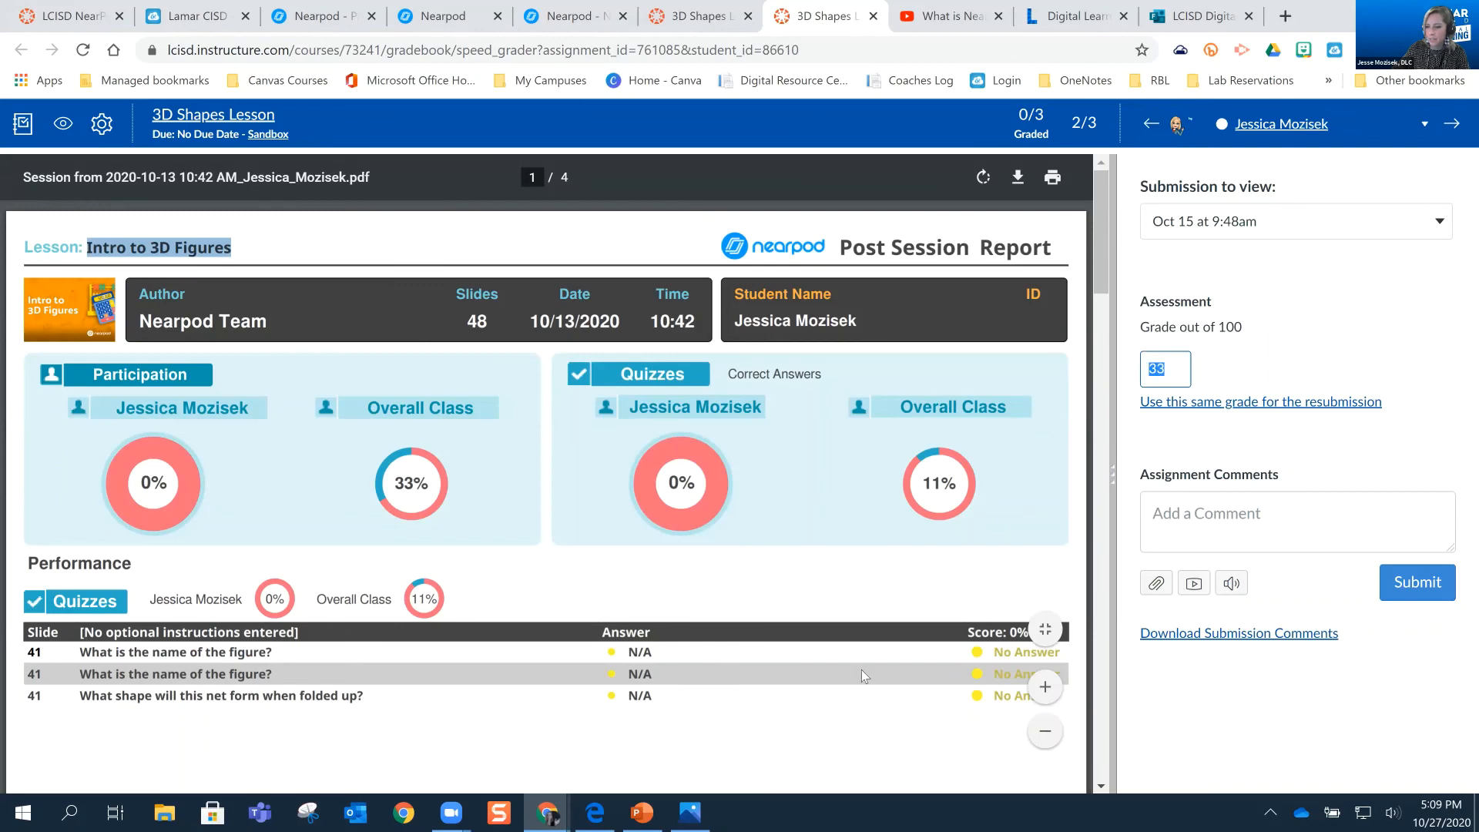
{"action": "scroll", "coordinate": [736, 592], "scroll_direction": "down", "scroll_amount": 1}
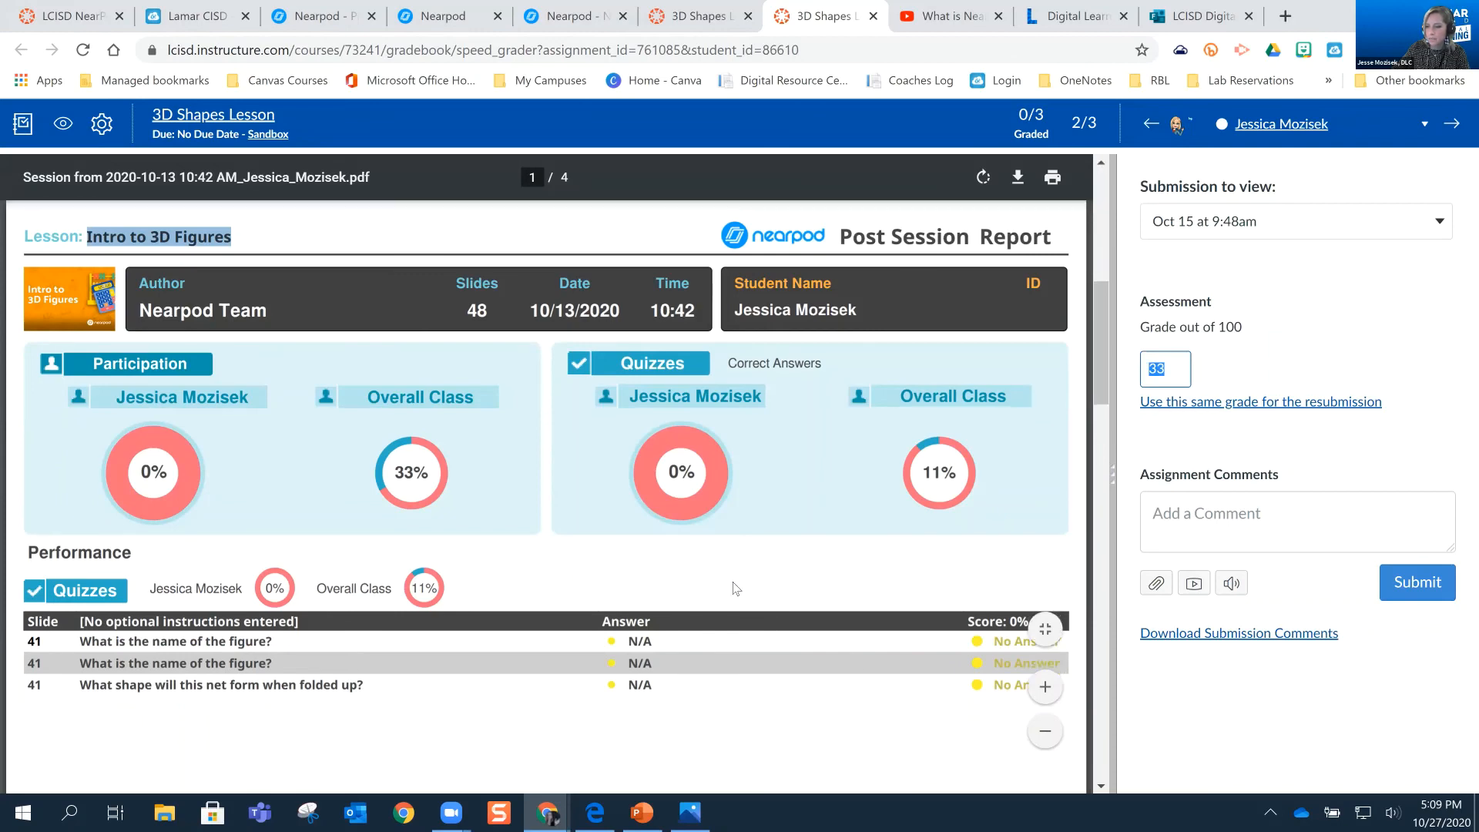
{"action": "scroll", "coordinate": [736, 588], "scroll_direction": "down", "scroll_amount": 15}
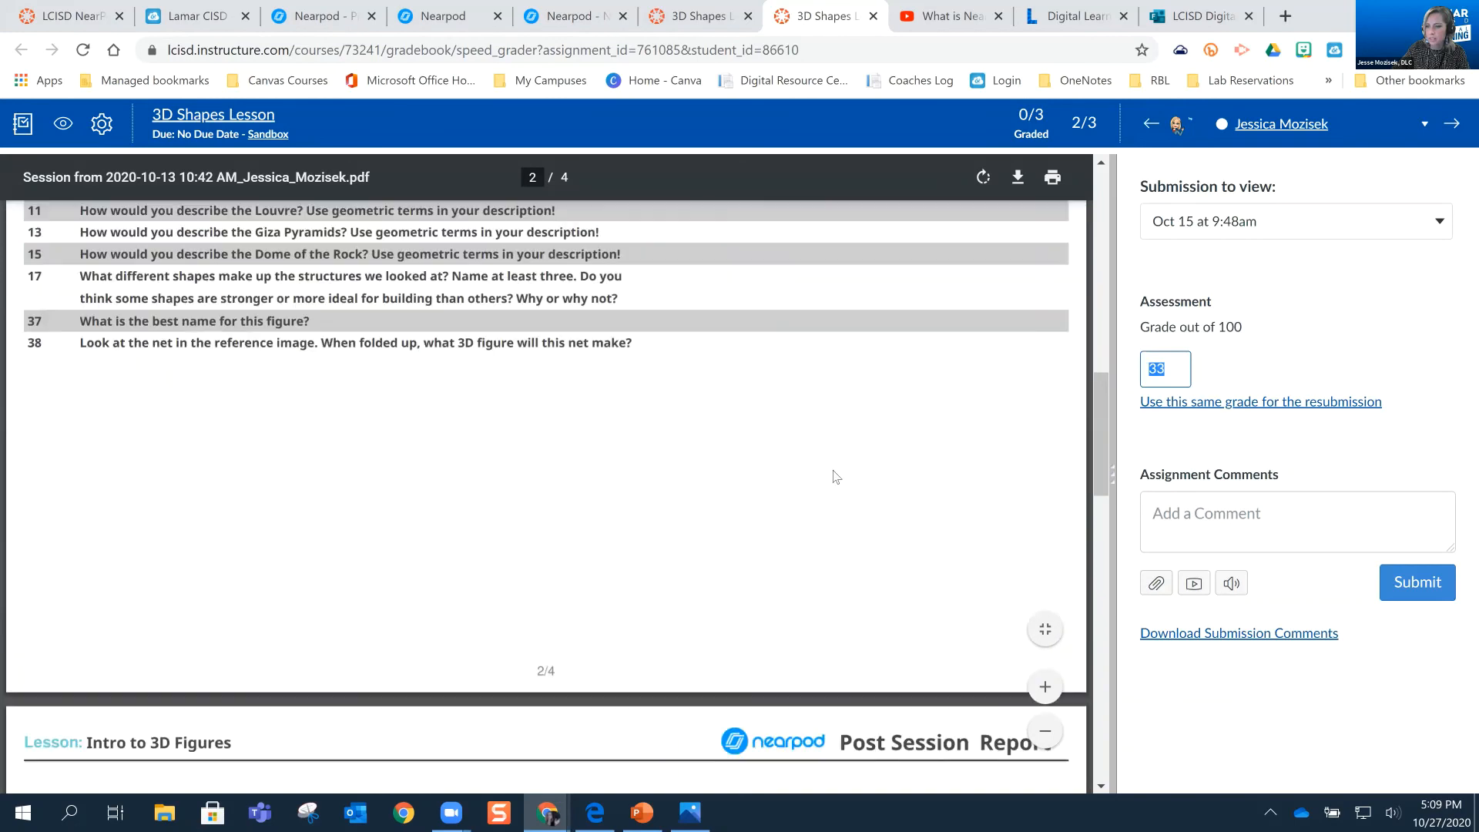
{"action": "scroll", "coordinate": [1024, 336], "scroll_direction": "up", "scroll_amount": 1}
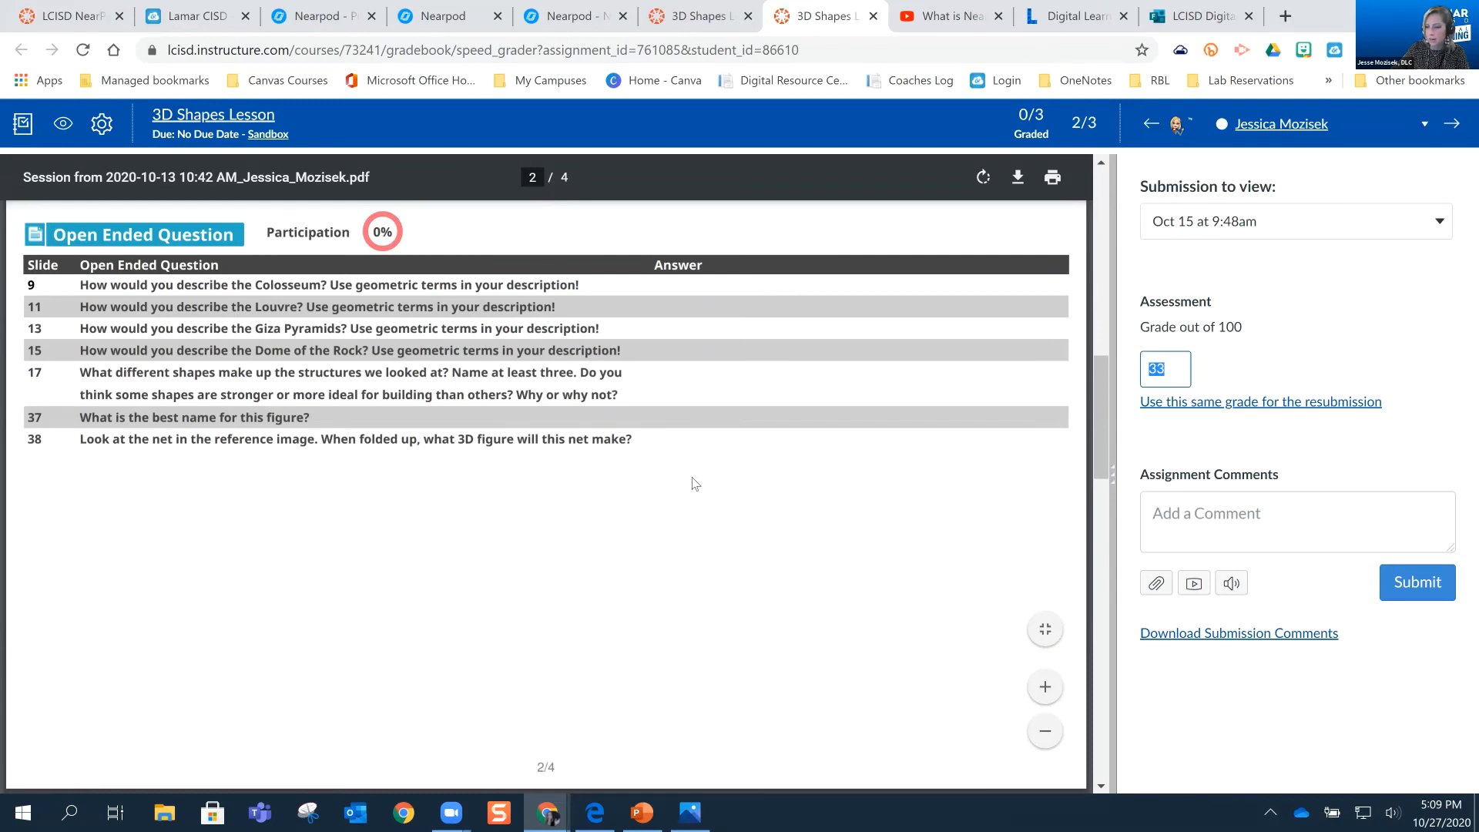
{"action": "scroll", "coordinate": [694, 481], "scroll_direction": "down", "scroll_amount": 3}
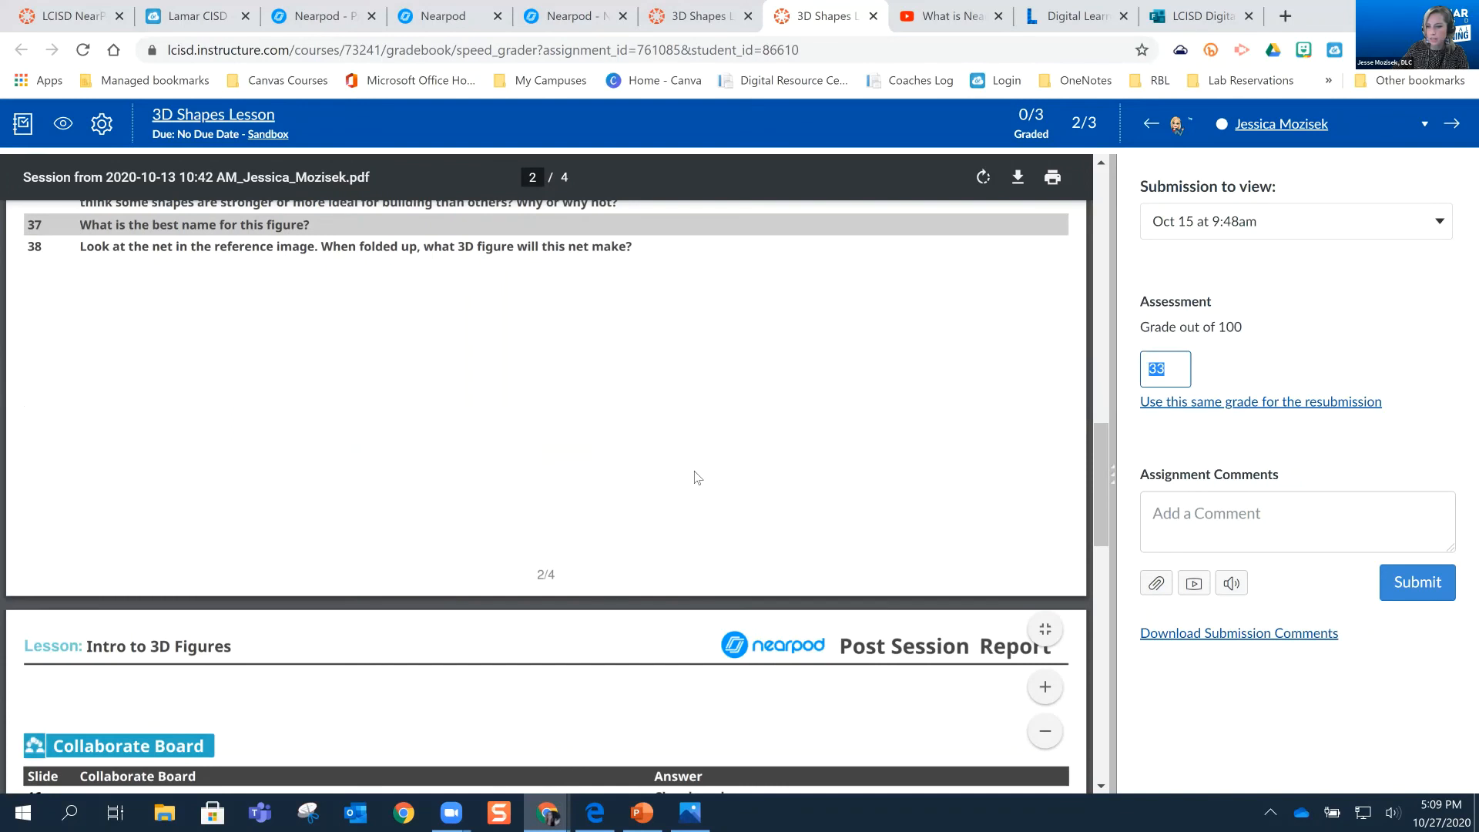
{"action": "scroll", "coordinate": [795, 361], "scroll_direction": "down", "scroll_amount": 9}
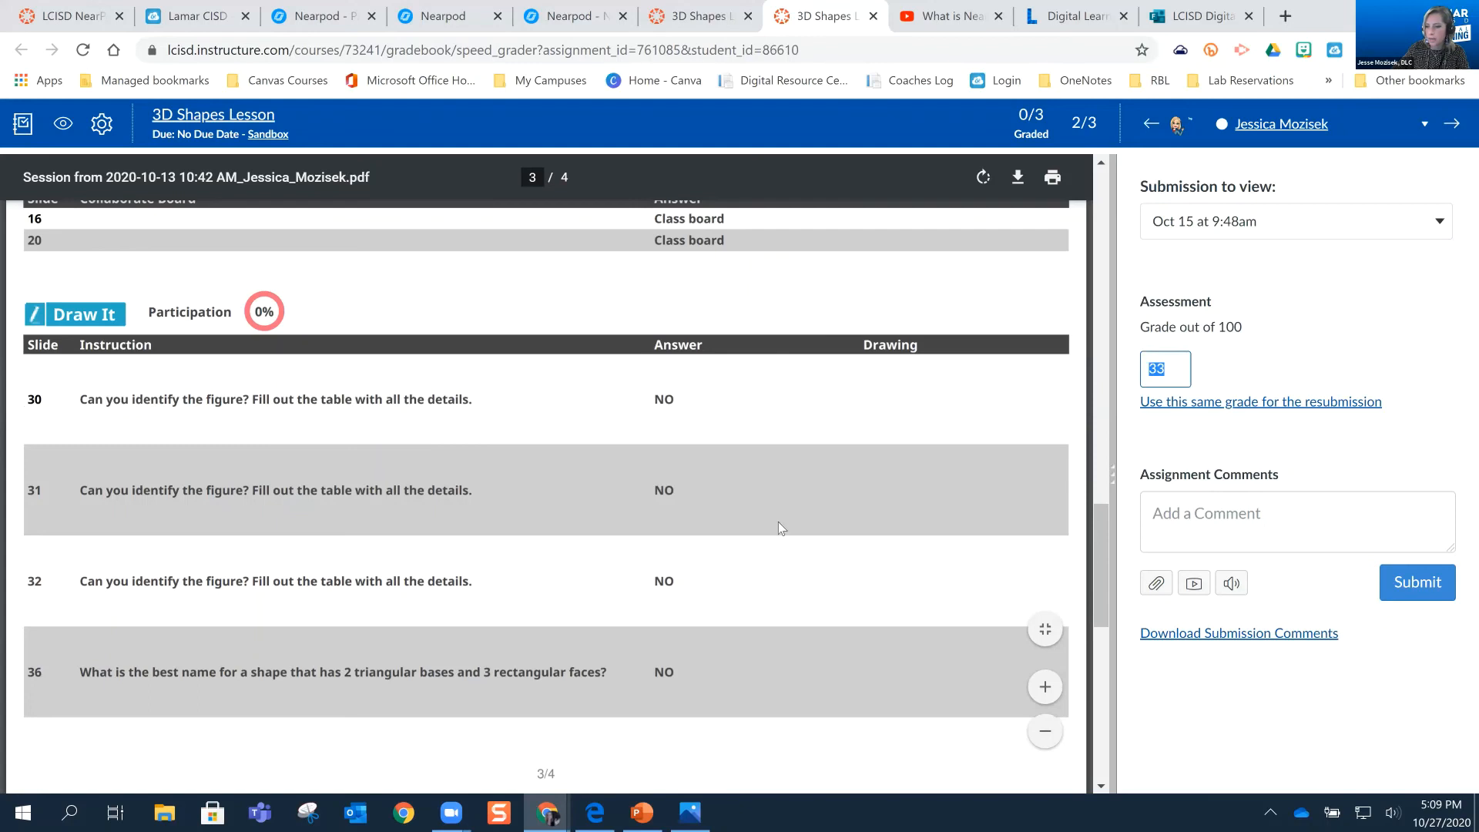
{"action": "scroll", "coordinate": [1123, 466], "scroll_direction": "down", "scroll_amount": 3}
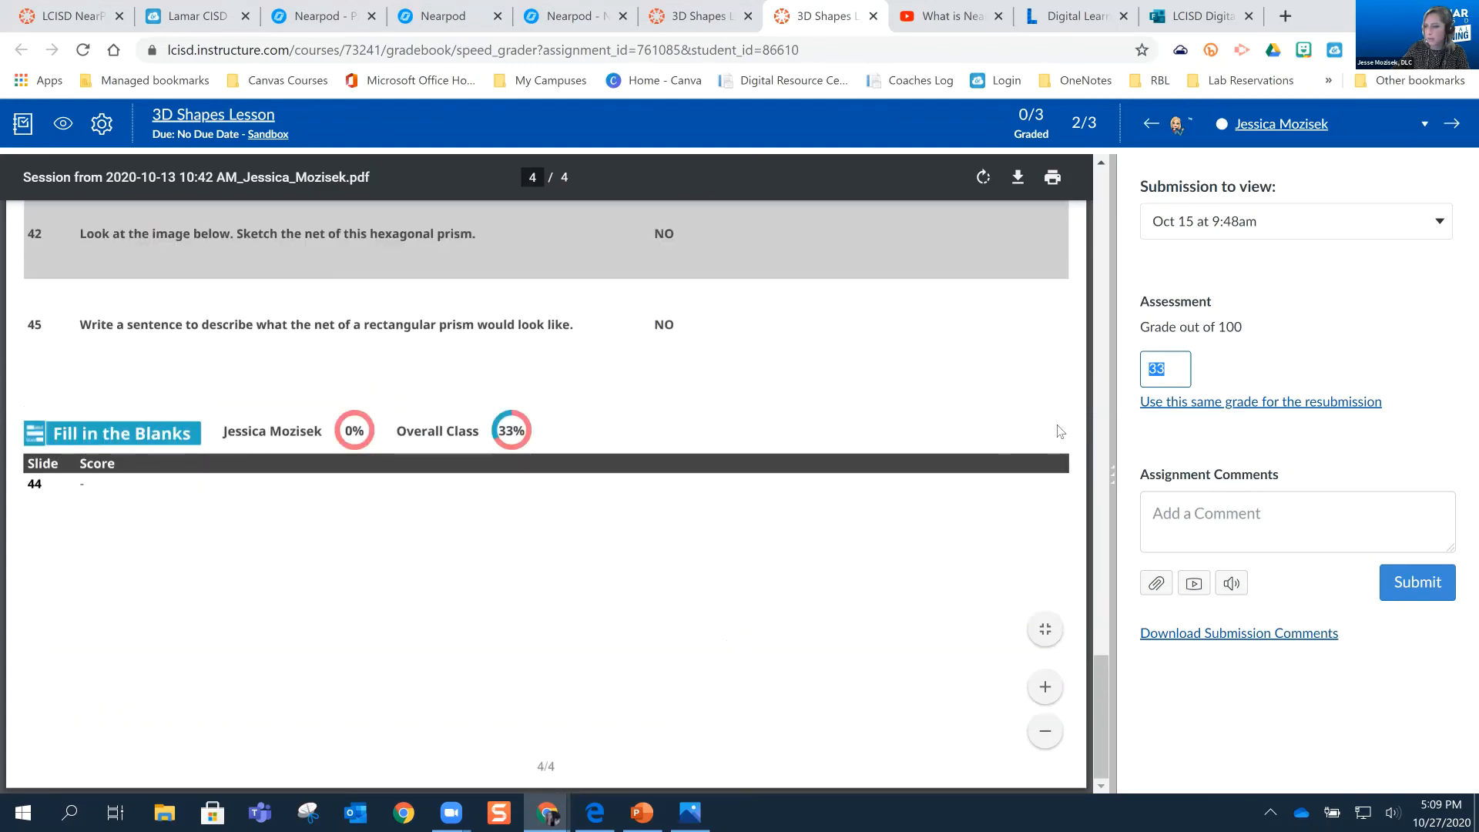
Look through the other students' submissions for the assignment, and return to the student with the Nearpod report
{"action": "left_click", "coordinate": [1441, 129]}
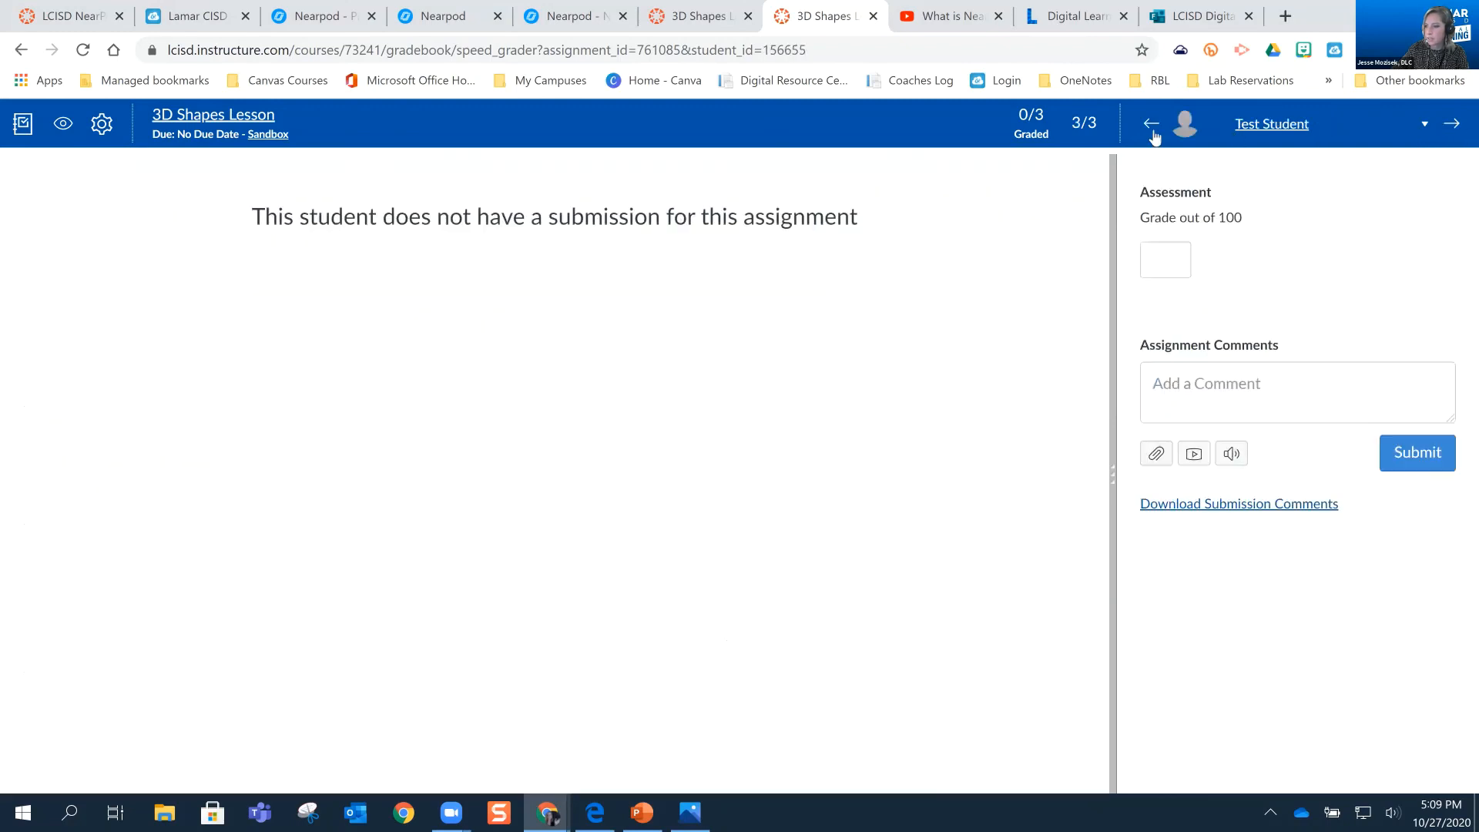
{"action": "left_click", "coordinate": [1153, 136]}
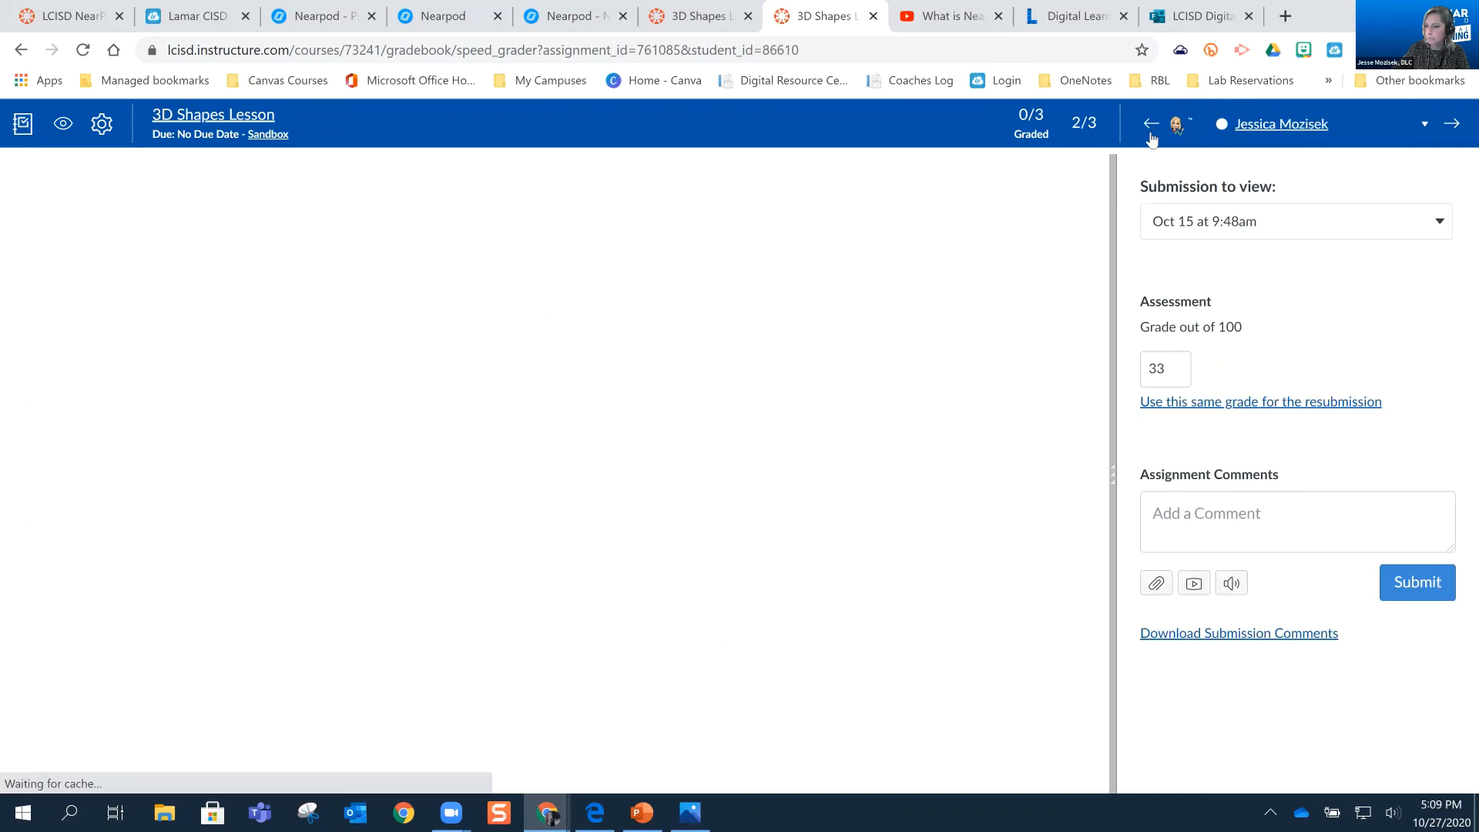
{"action": "left_click", "coordinate": [1133, 129]}
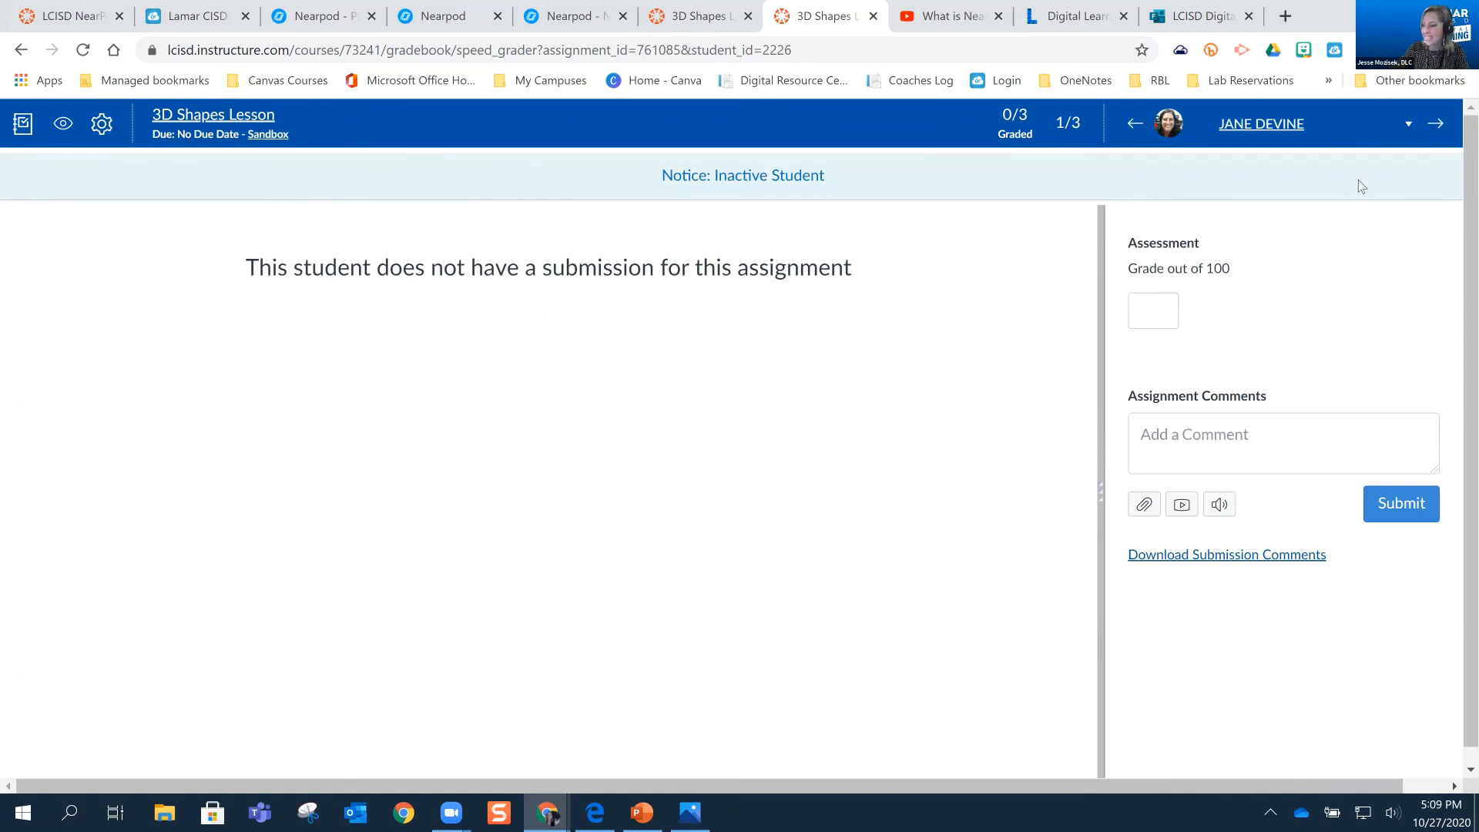
{"action": "left_click", "coordinate": [1436, 127]}
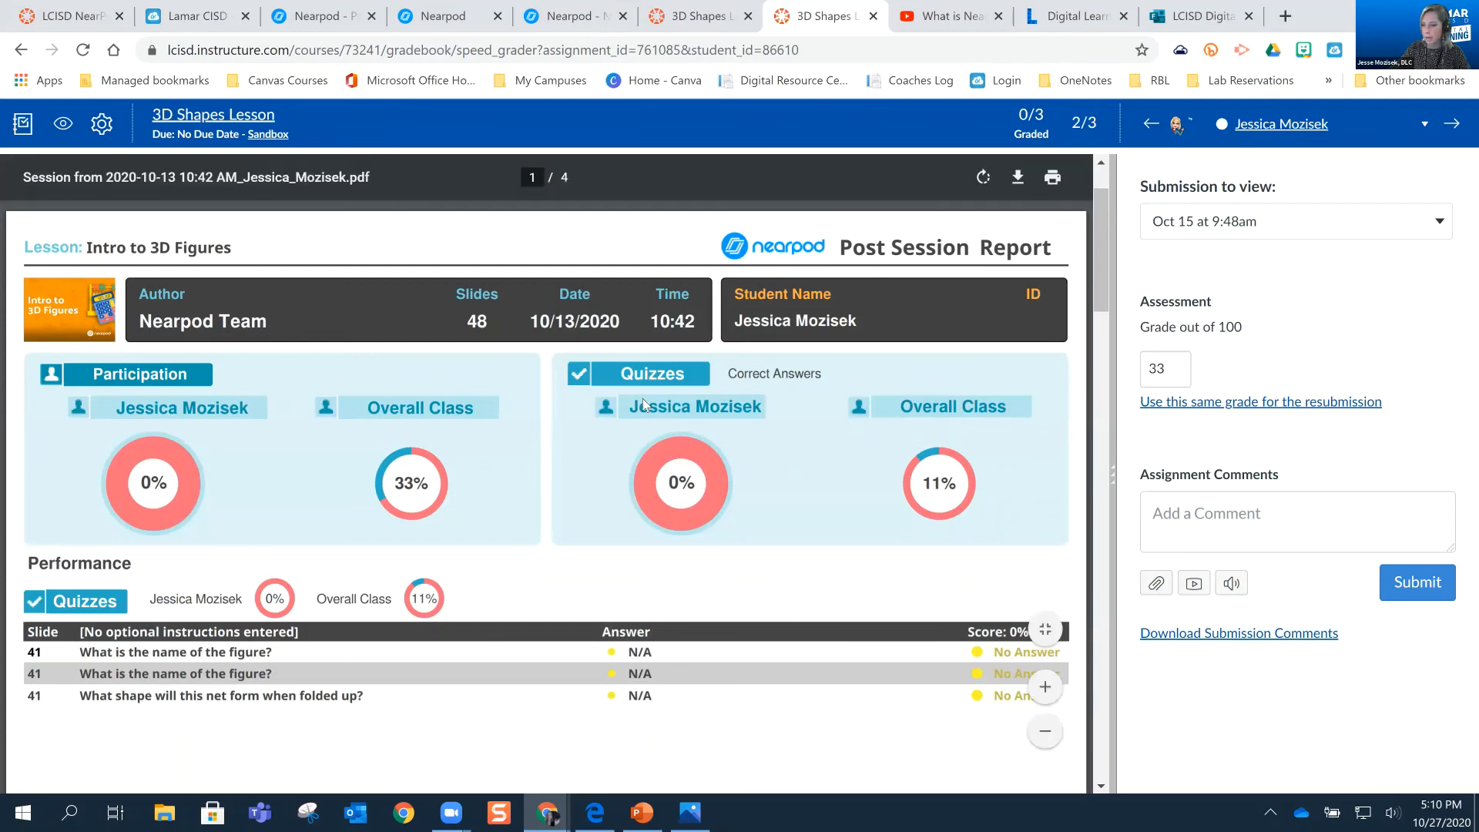
Review the report's quiz, poll, open-ended and Collaborate Board sections again, and return to its summary on page 1
{"action": "scroll", "coordinate": [797, 396], "scroll_direction": "down", "scroll_amount": 3}
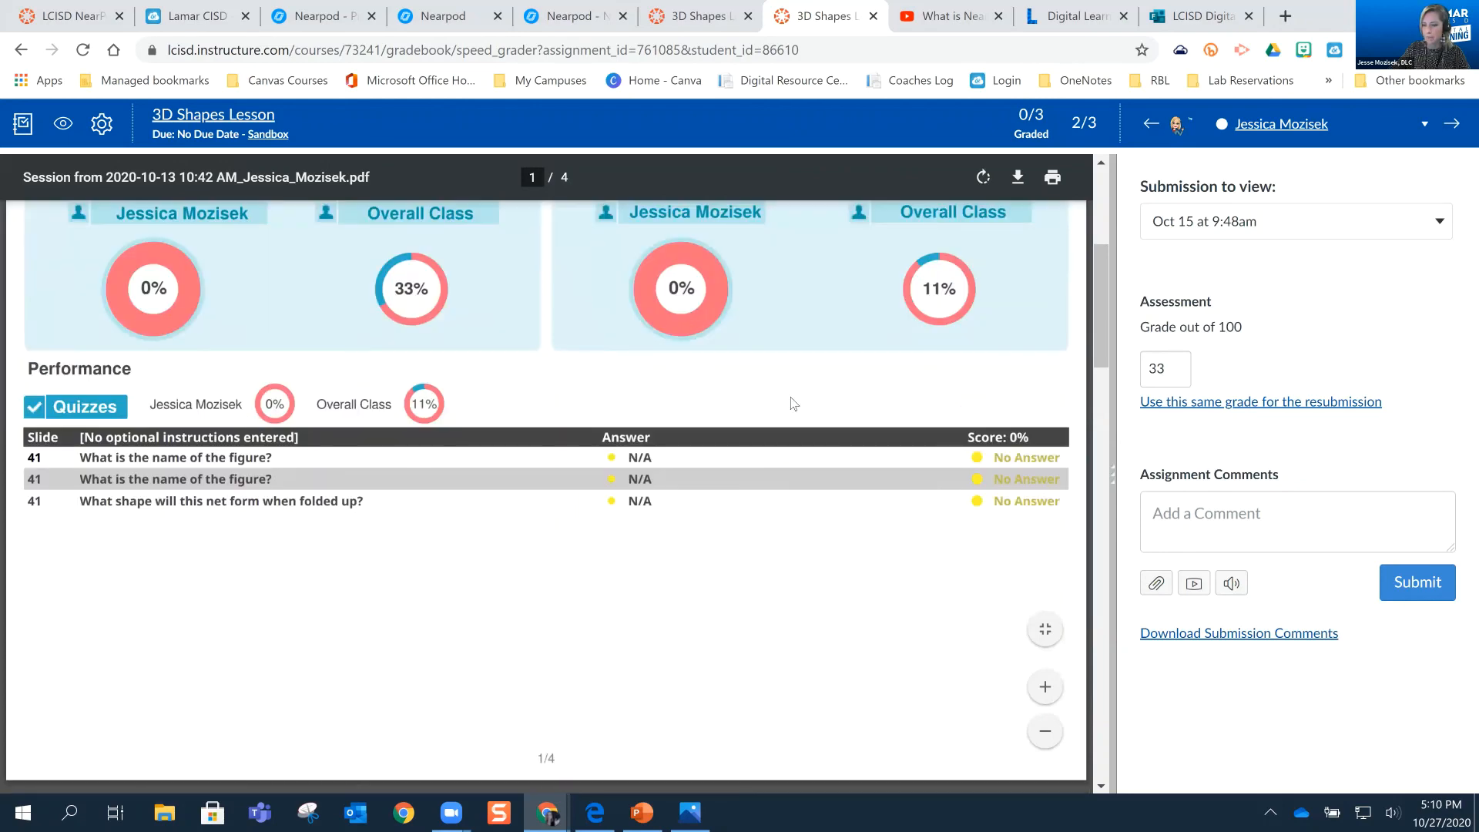
{"action": "scroll", "coordinate": [769, 419], "scroll_direction": "down", "scroll_amount": 10}
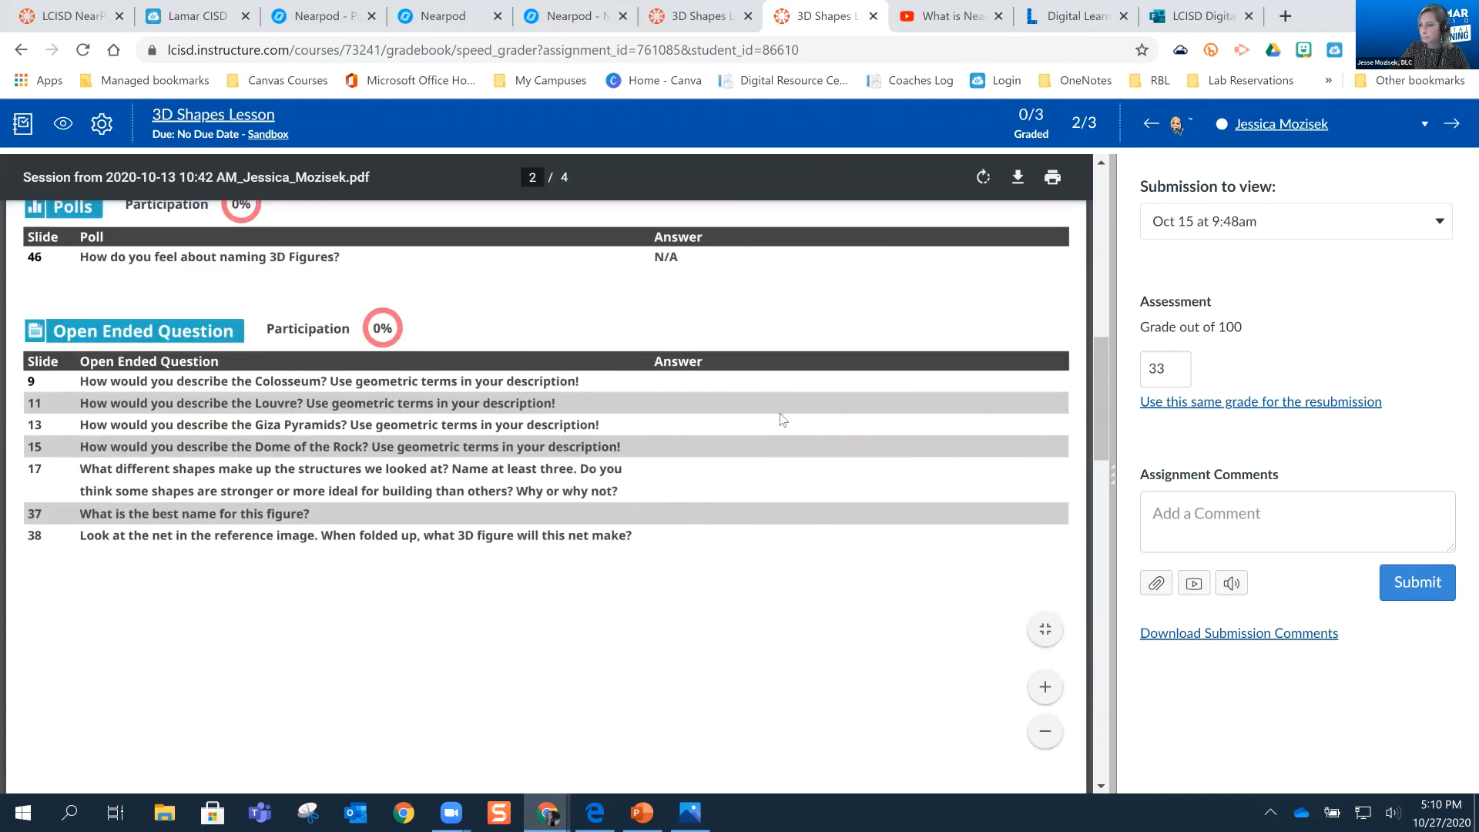
{"action": "scroll", "coordinate": [820, 302], "scroll_direction": "down", "scroll_amount": 3}
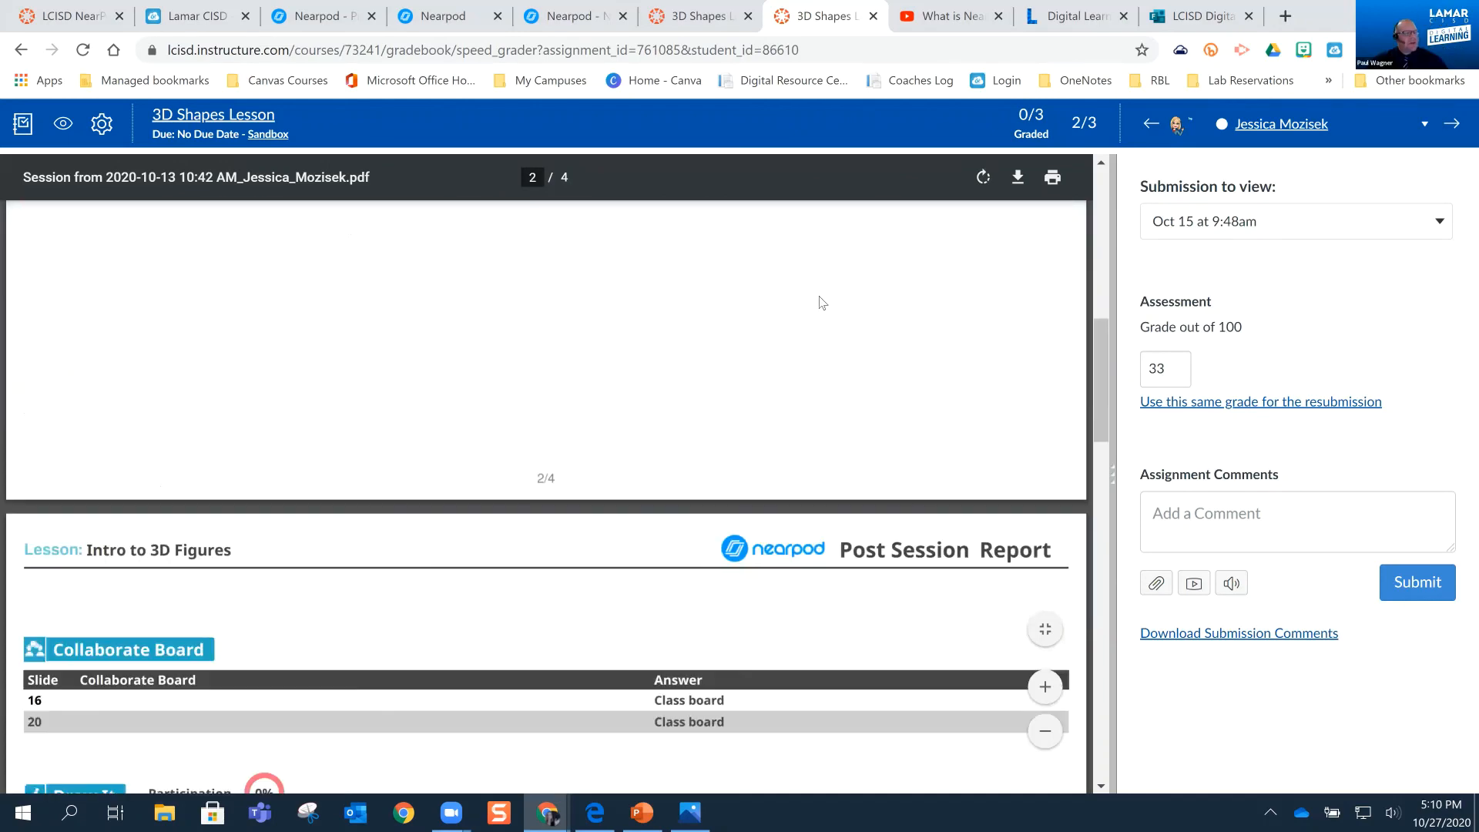
{"action": "scroll", "coordinate": [822, 302], "scroll_direction": "up", "scroll_amount": 20}
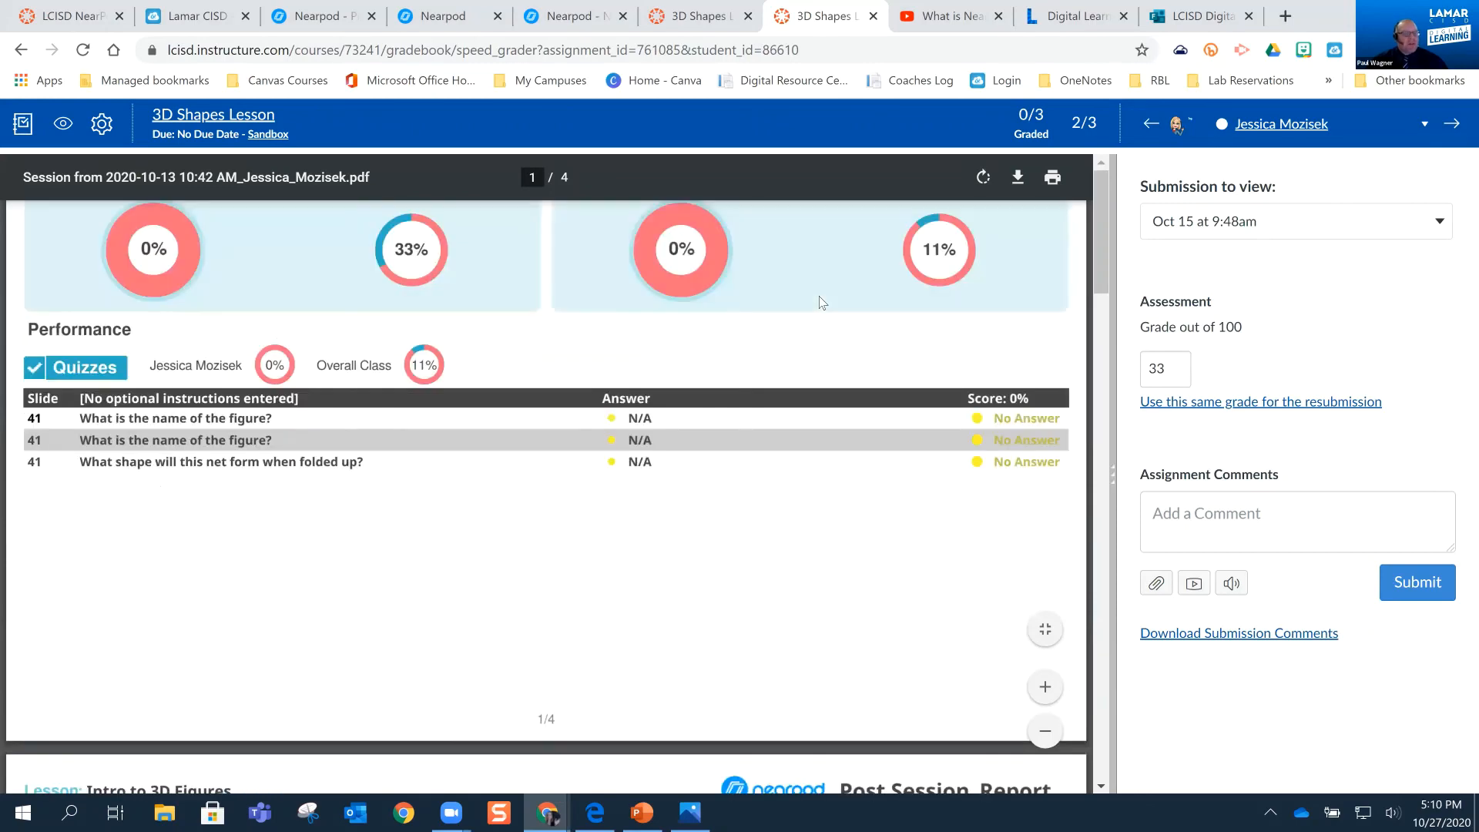
{"action": "scroll", "coordinate": [822, 302], "scroll_direction": "up", "scroll_amount": 3}
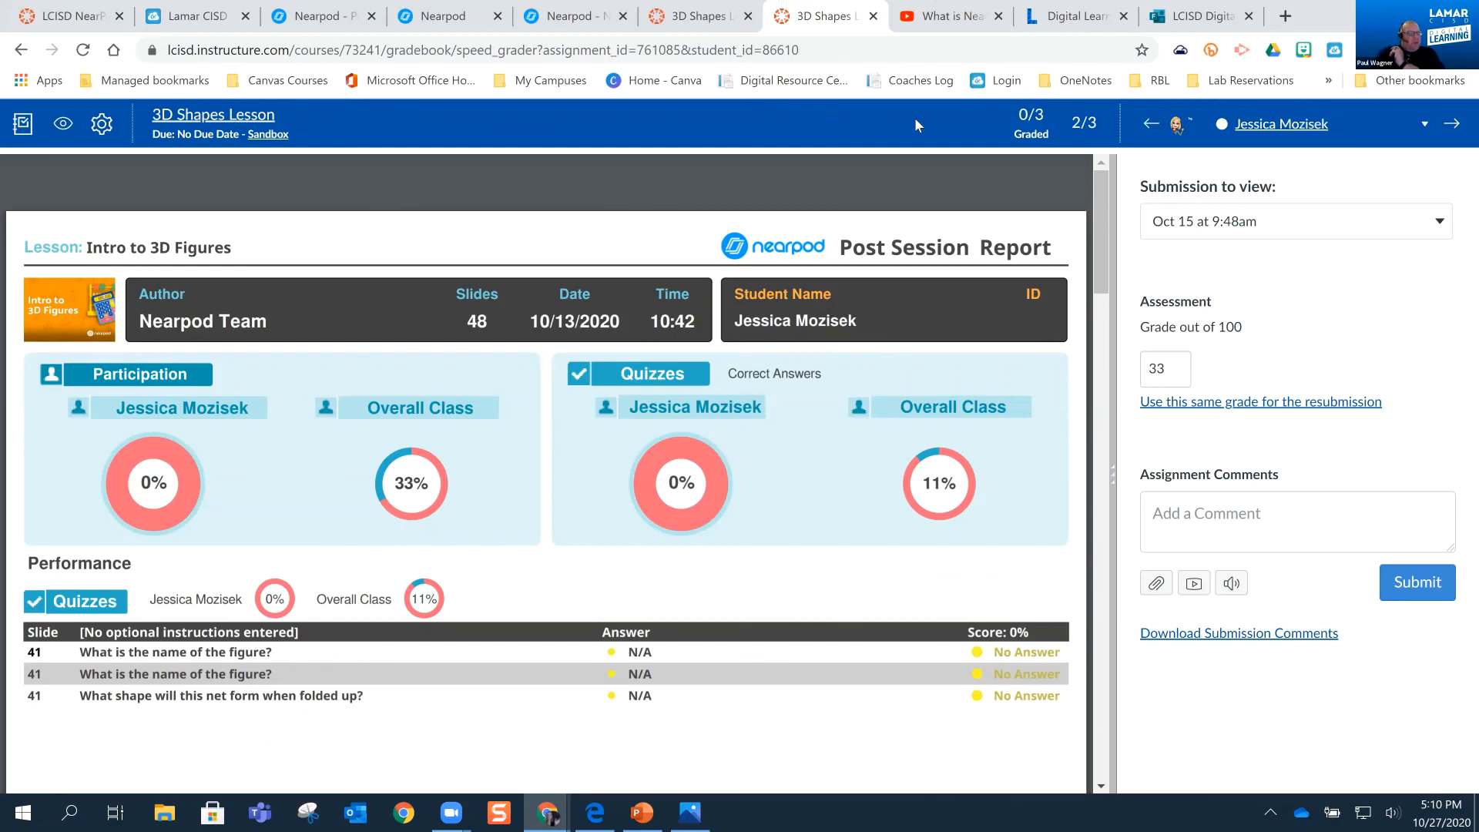
{"action": "mouse_move", "coordinate": [789, 222]}
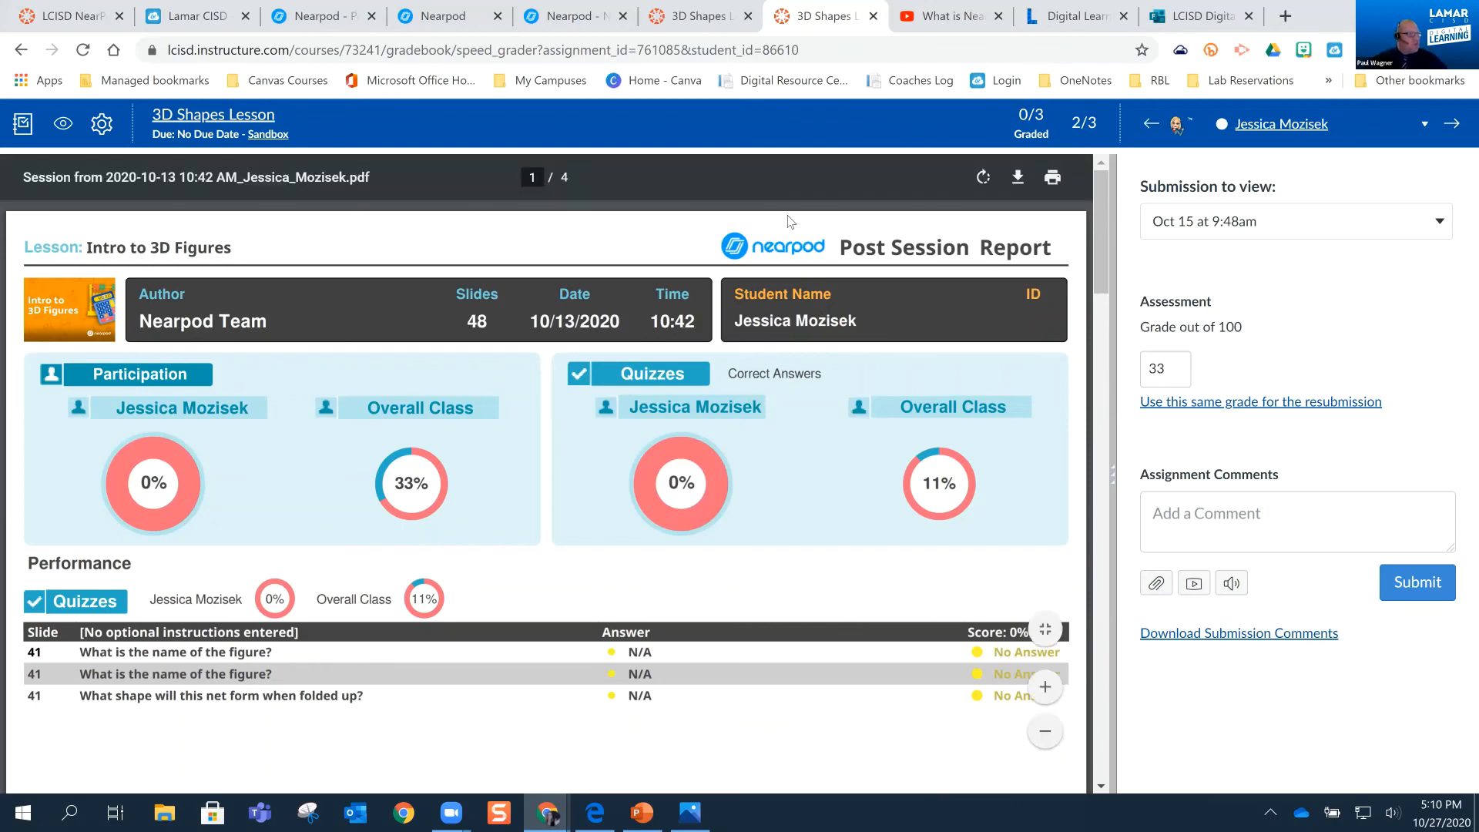
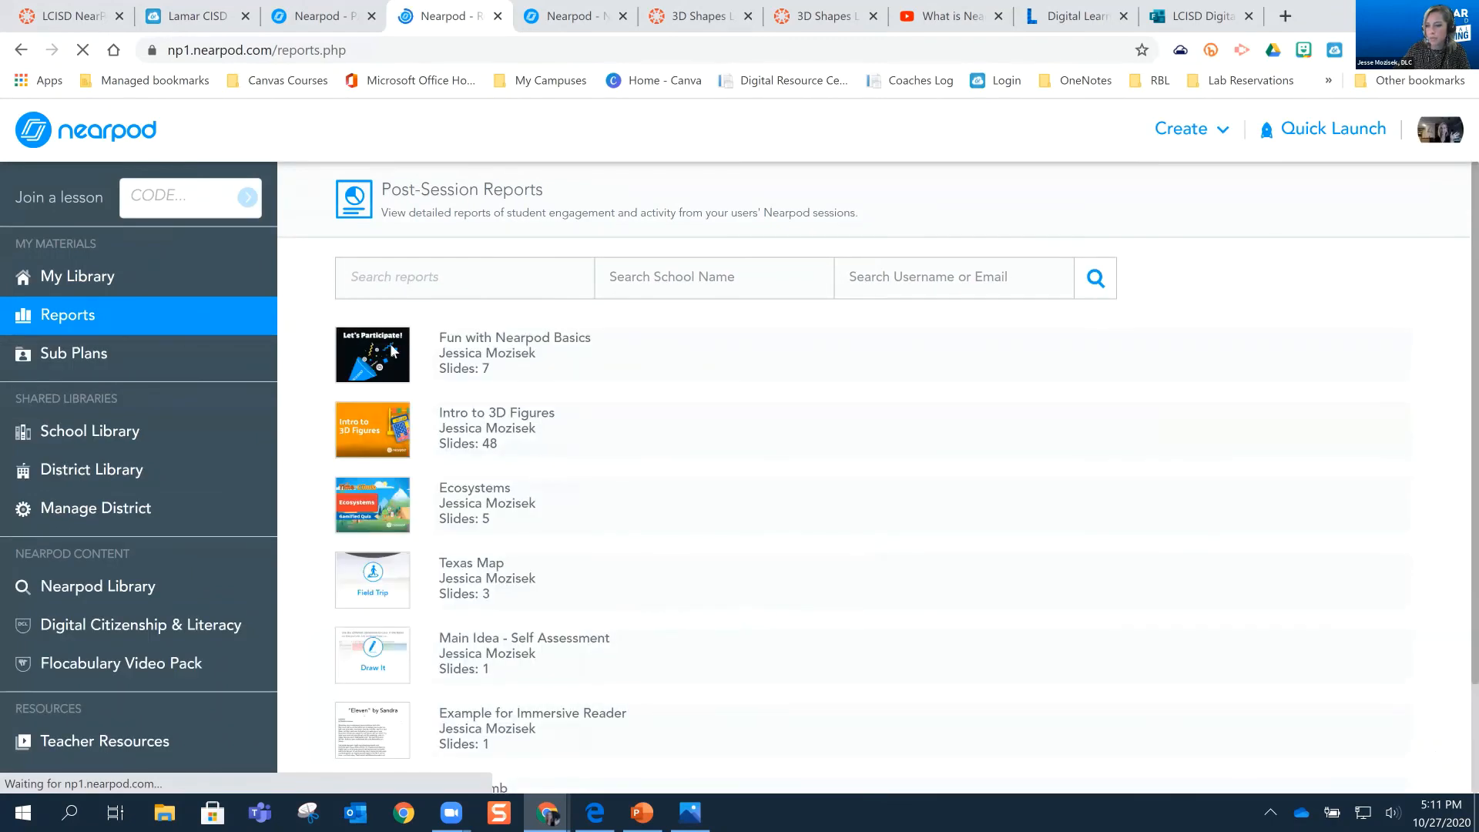
Open the post-session report for the Fun with Nearpod Basics session from 2020-10-19 1:08 pm
{"action": "scroll", "coordinate": [554, 270], "scroll_direction": "down", "scroll_amount": 1}
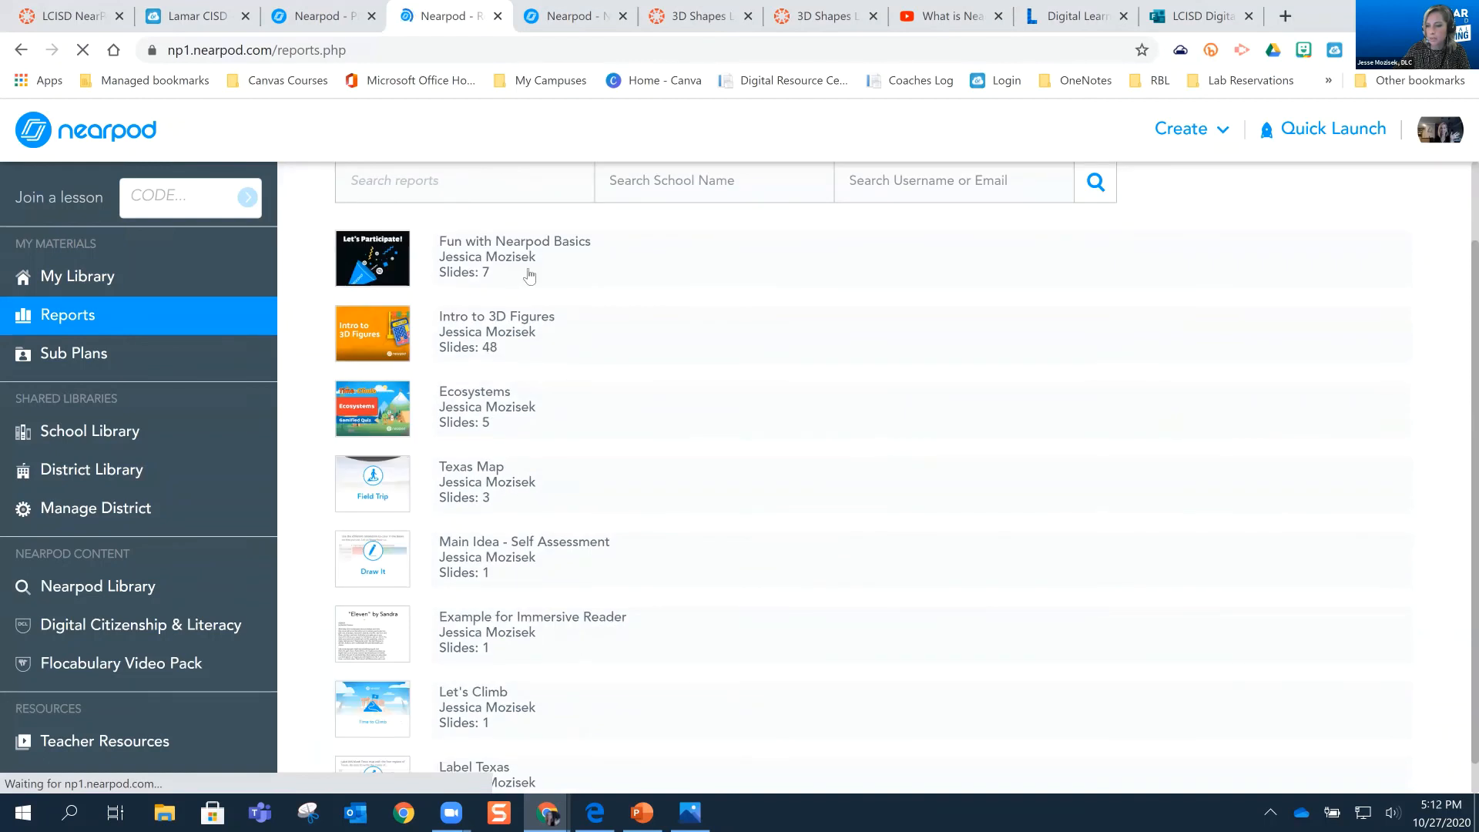
{"action": "left_click", "coordinate": [530, 276]}
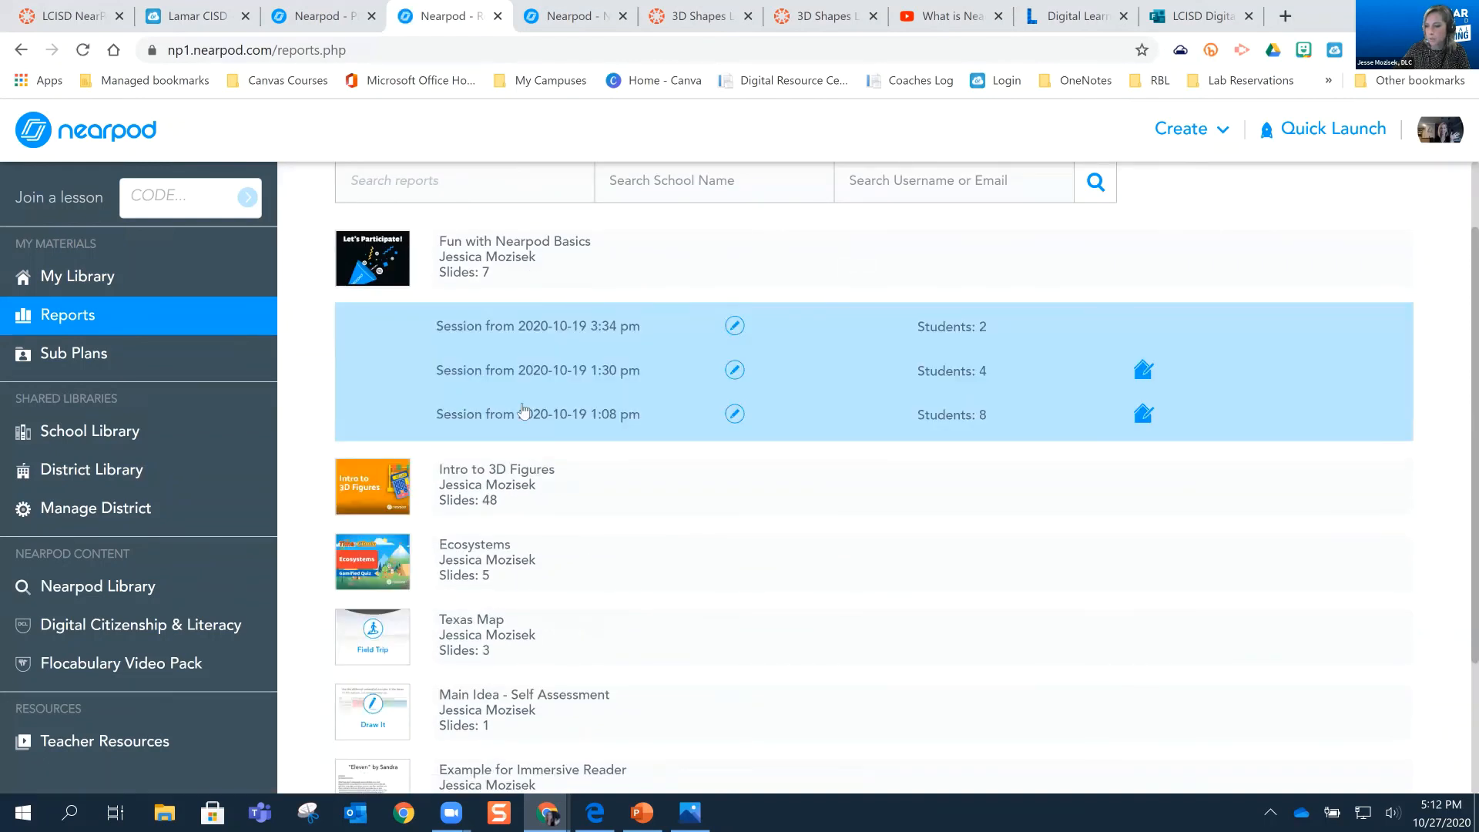
{"action": "left_click", "coordinate": [589, 420]}
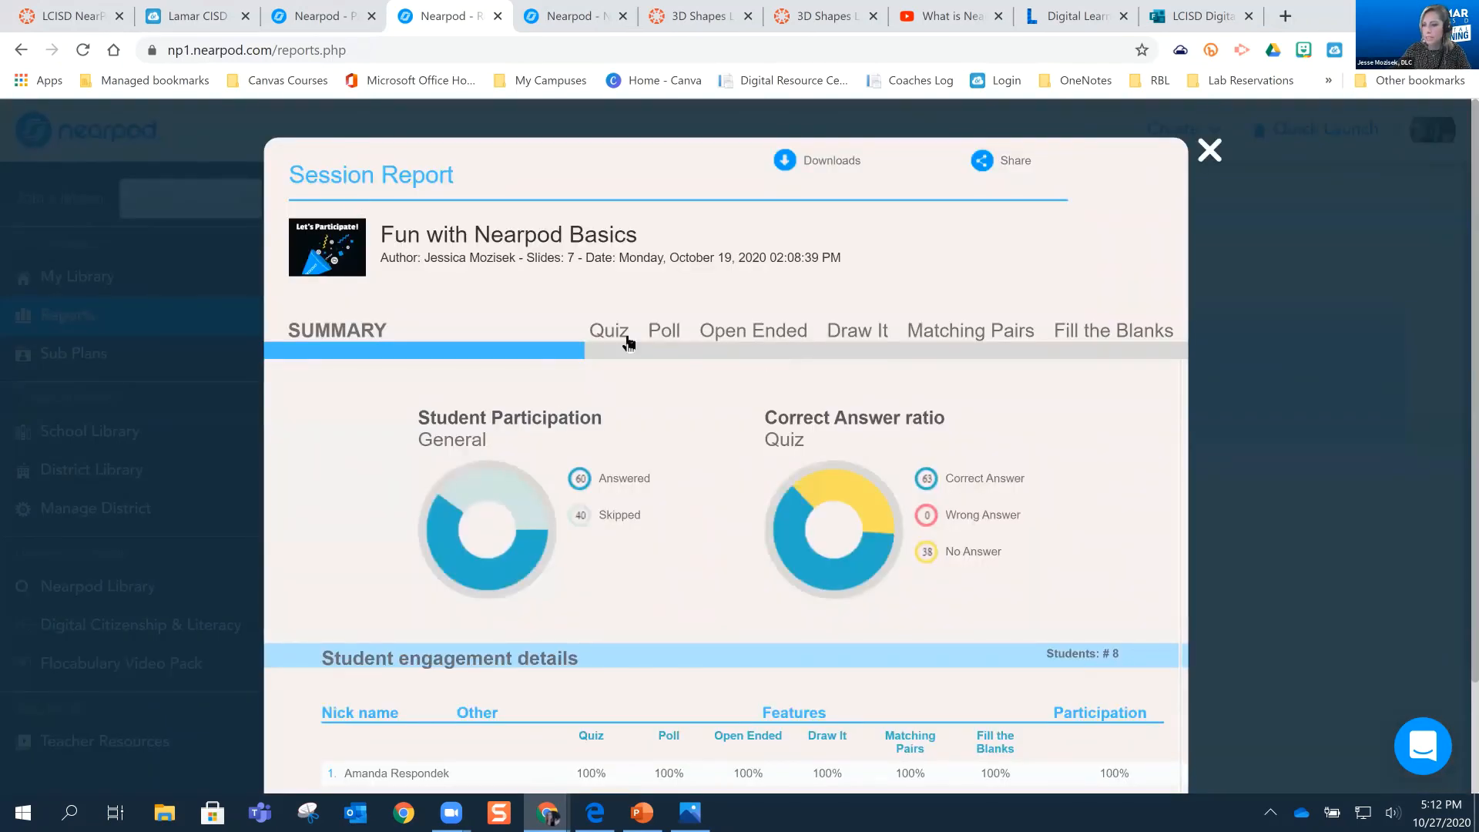
Examine the Draw It responses to the maze activity, enlarge the first student's drawing, and return to the list of drawings
{"action": "left_click", "coordinate": [865, 342]}
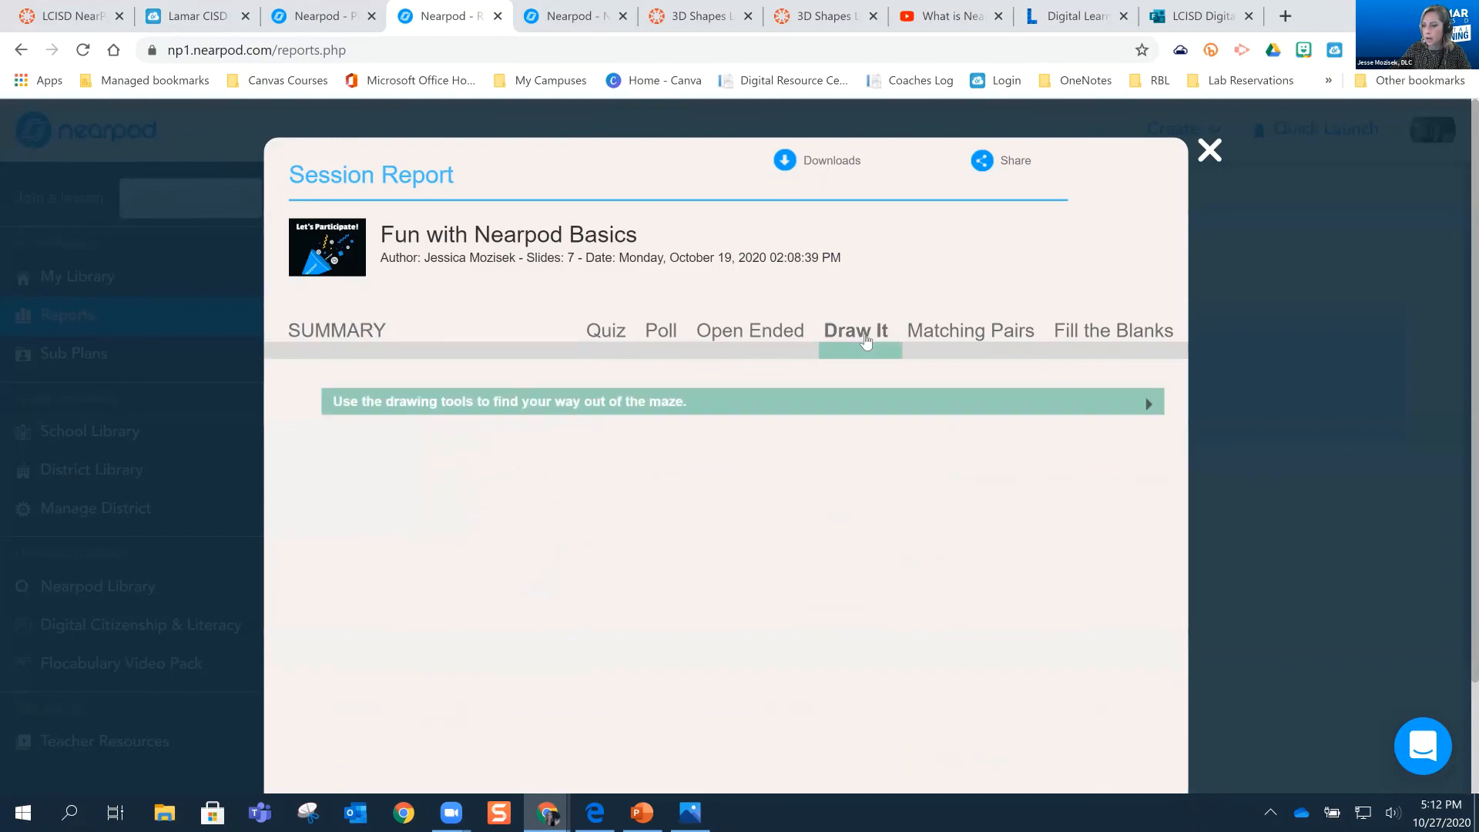
{"action": "left_click", "coordinate": [929, 408]}
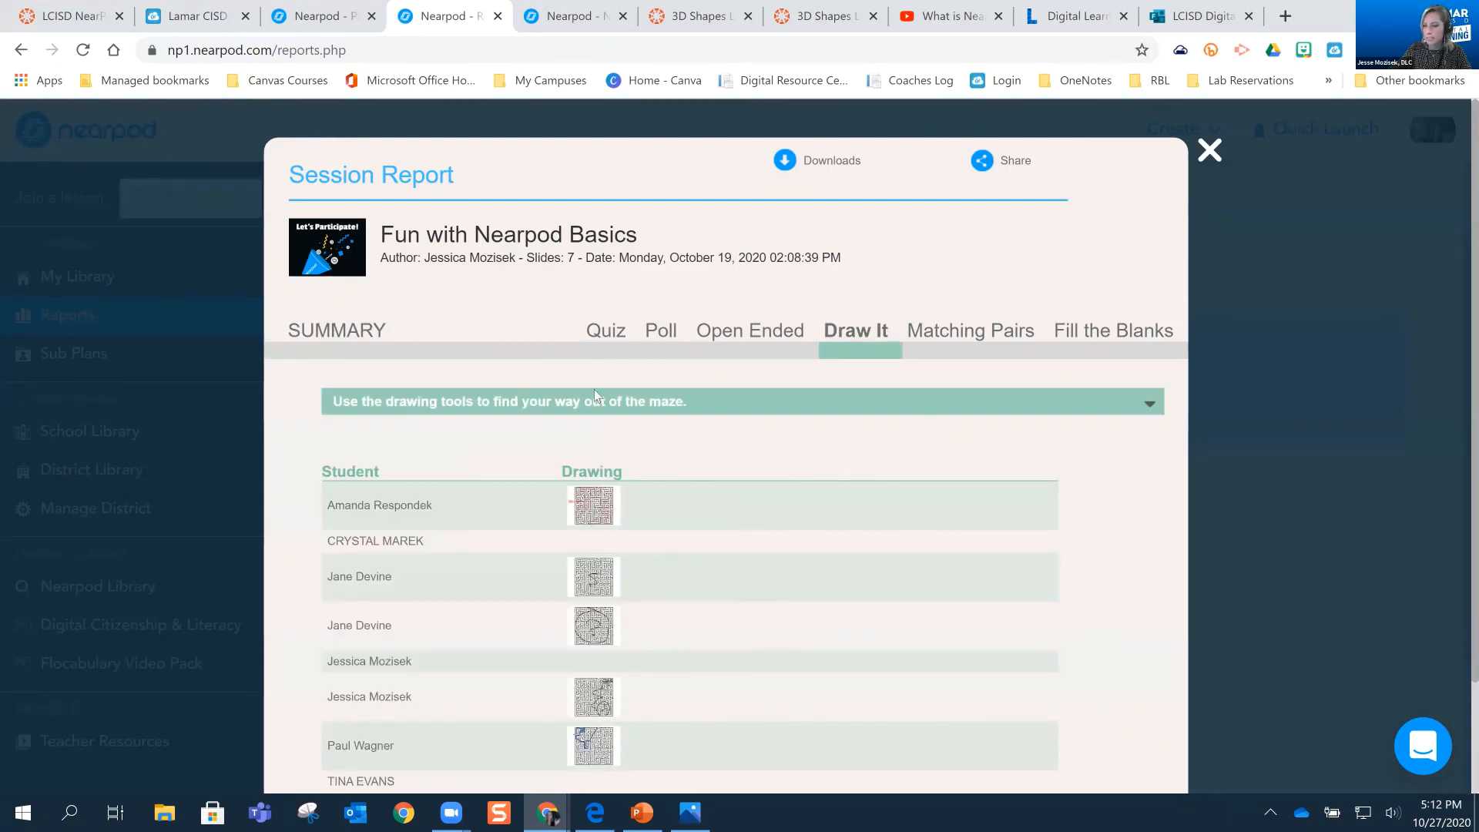
{"action": "scroll", "coordinate": [594, 390], "scroll_direction": "down", "scroll_amount": 2}
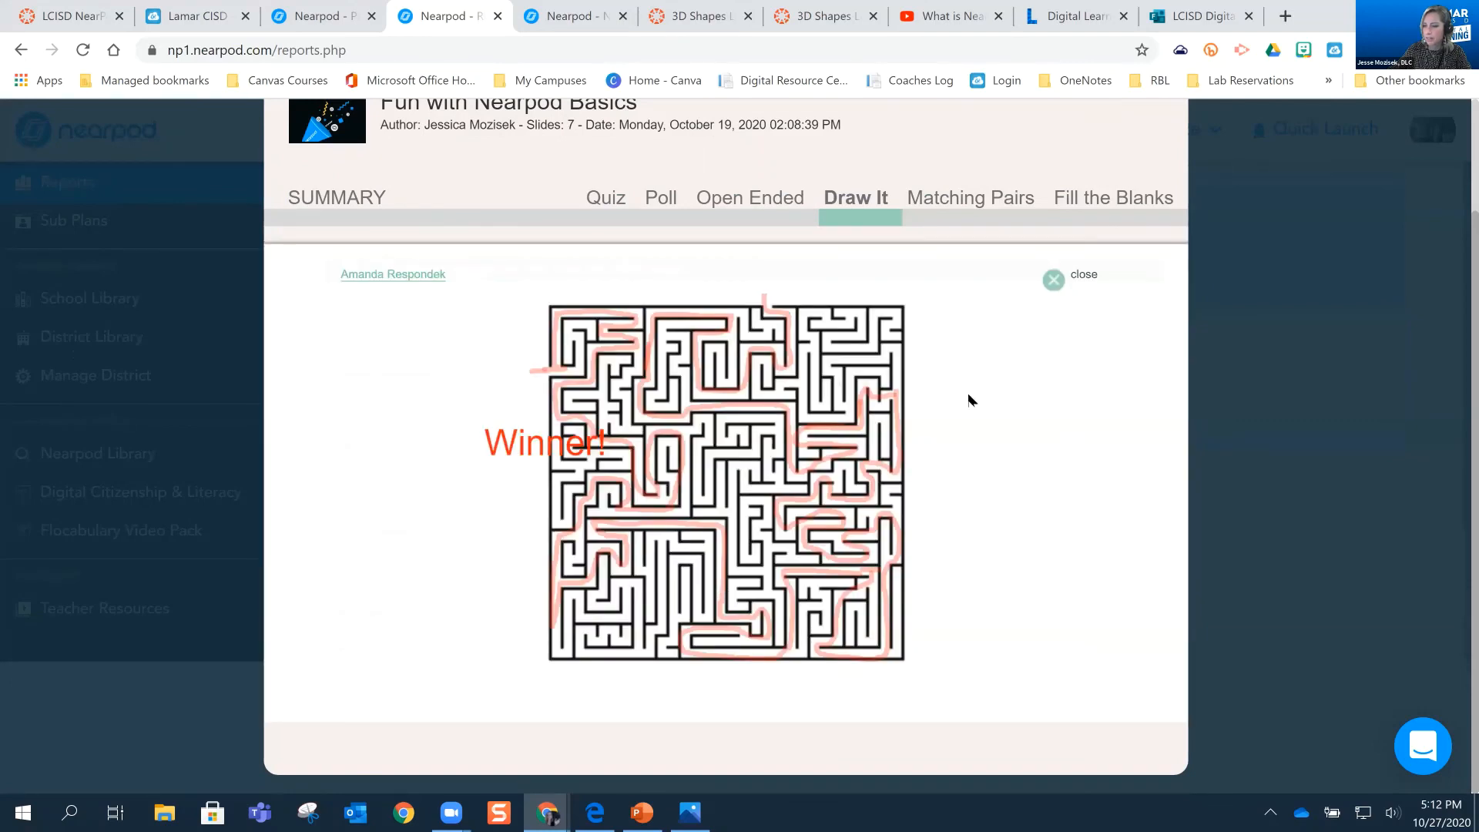
{"action": "scroll", "coordinate": [969, 400], "scroll_direction": "up", "scroll_amount": 4}
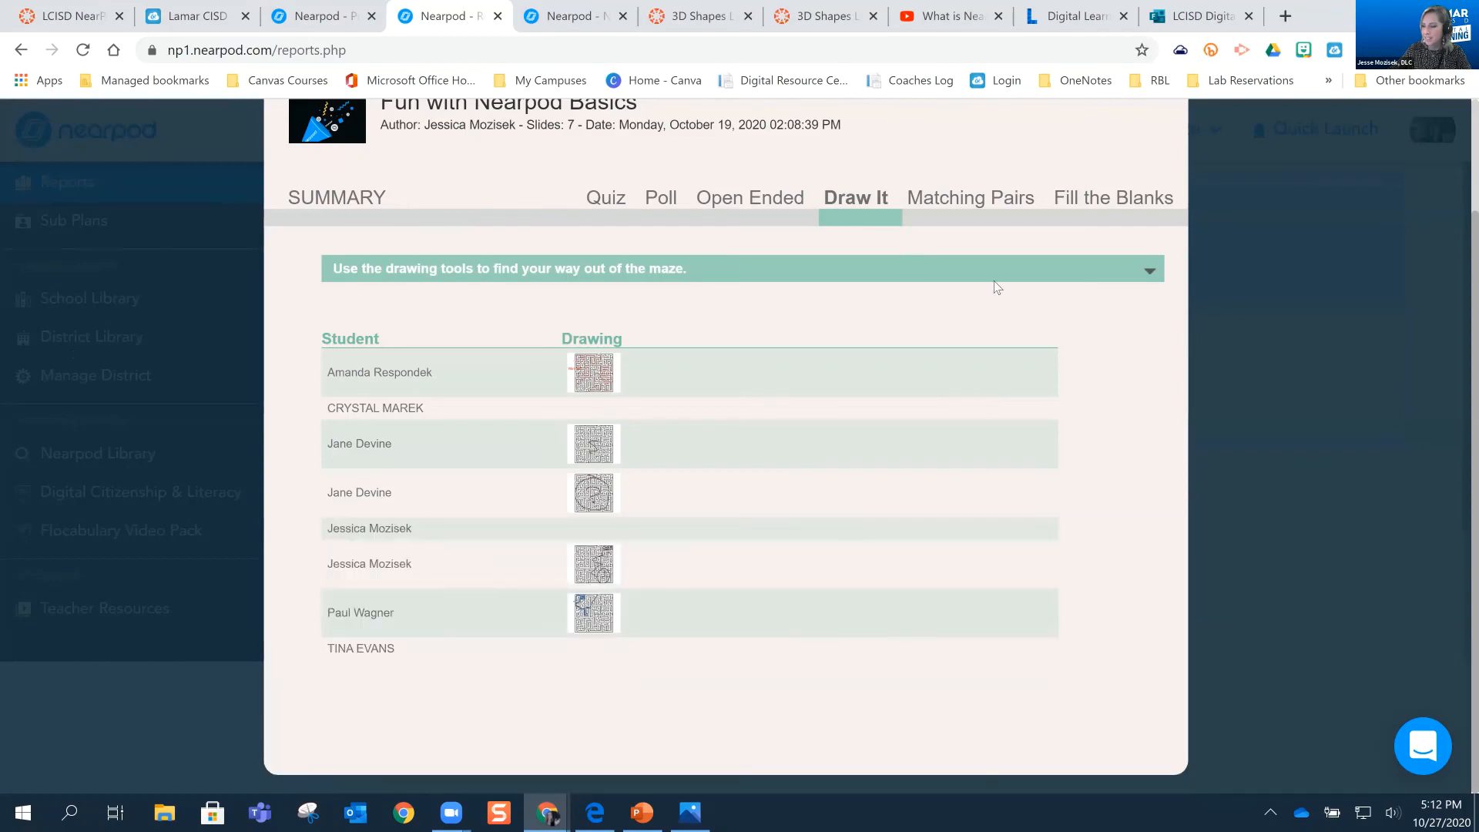
{"action": "scroll", "coordinate": [980, 337], "scroll_direction": "up", "scroll_amount": 2}
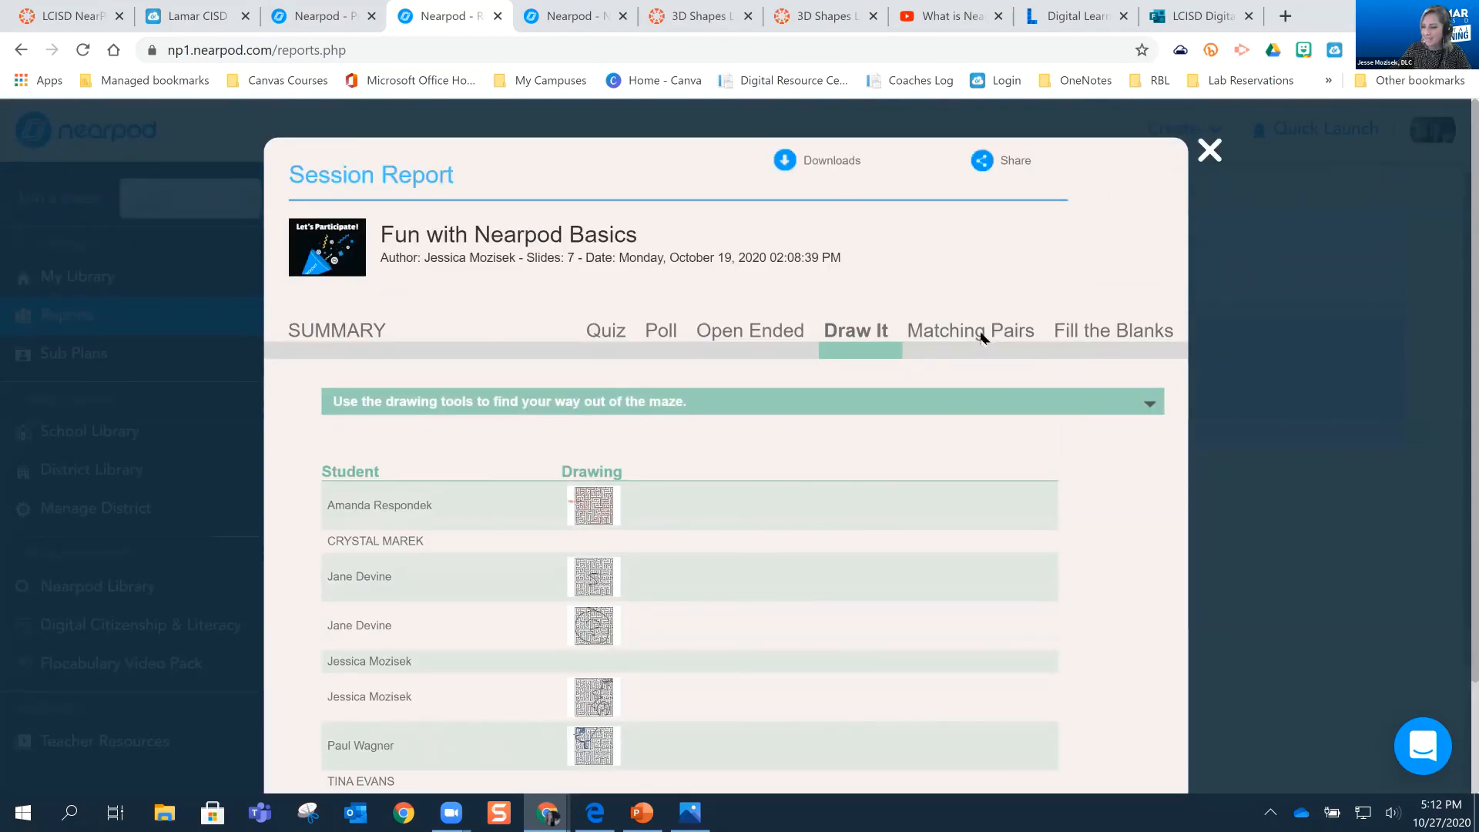
Review the class's Matching Pairs, Fill the Blanks and Open Ended results, and close the session report
{"action": "left_click", "coordinate": [982, 338]}
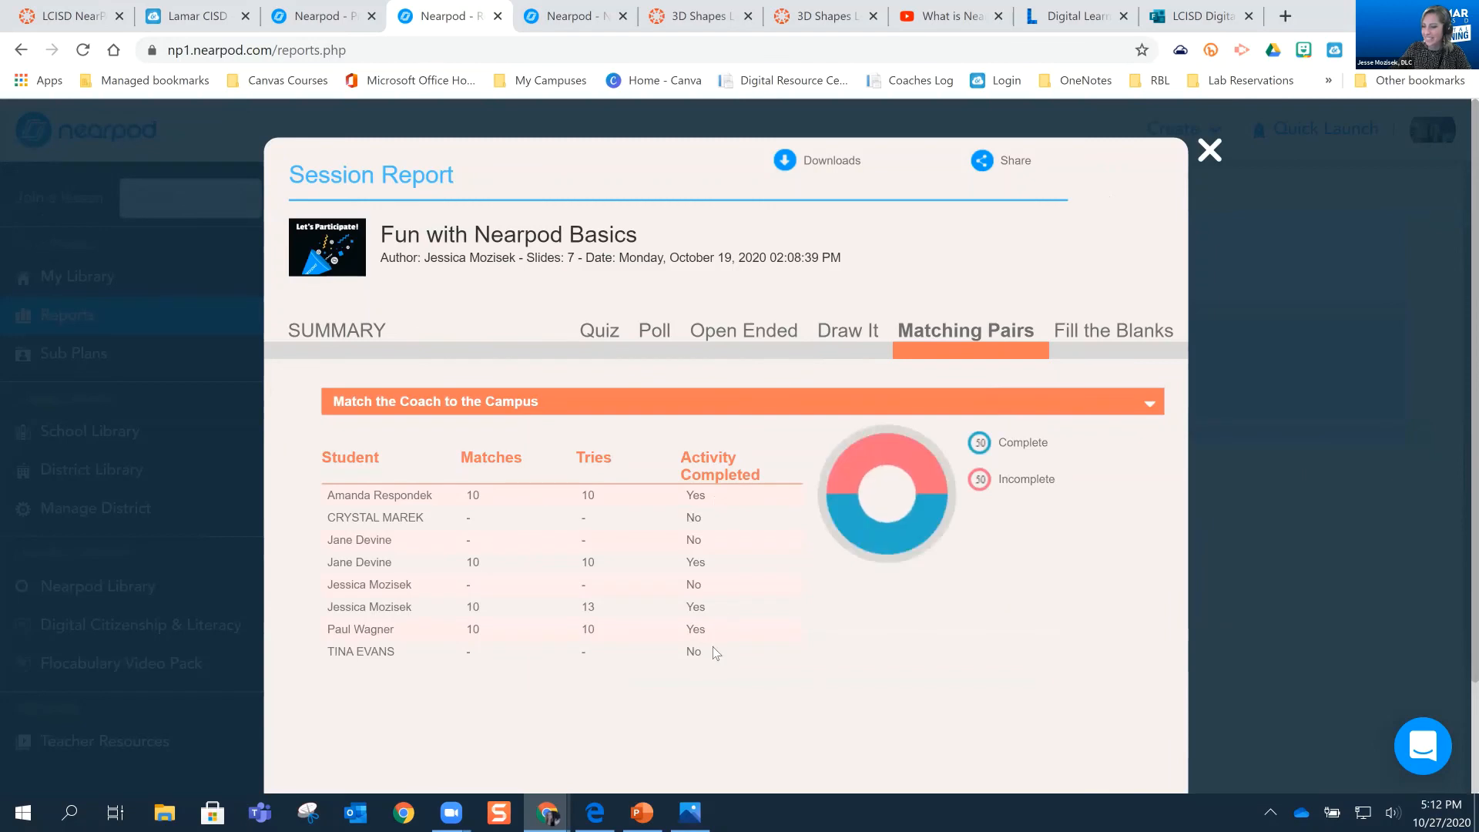
{"action": "left_click", "coordinate": [1109, 330]}
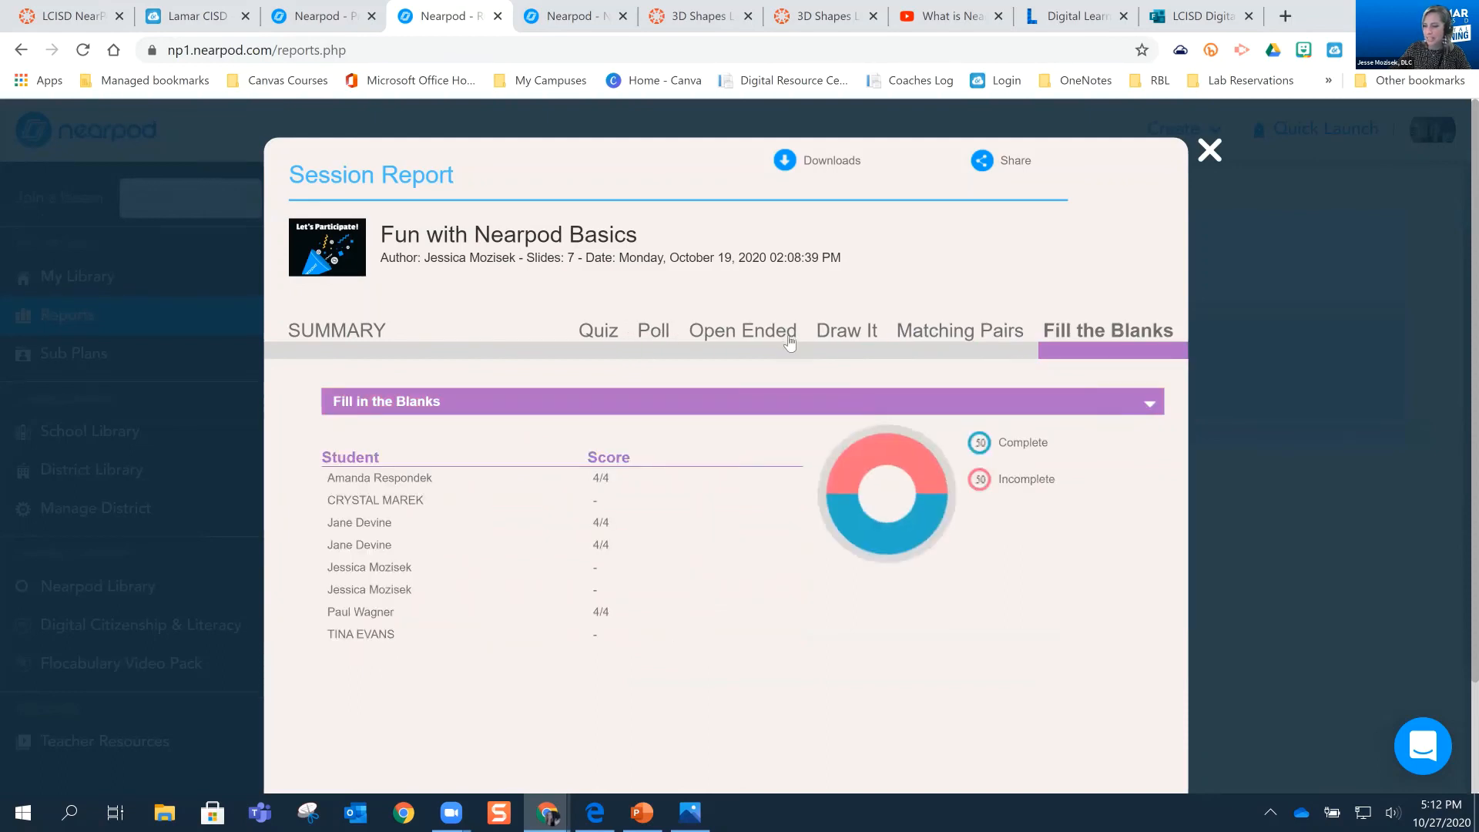
{"action": "left_click", "coordinate": [742, 332]}
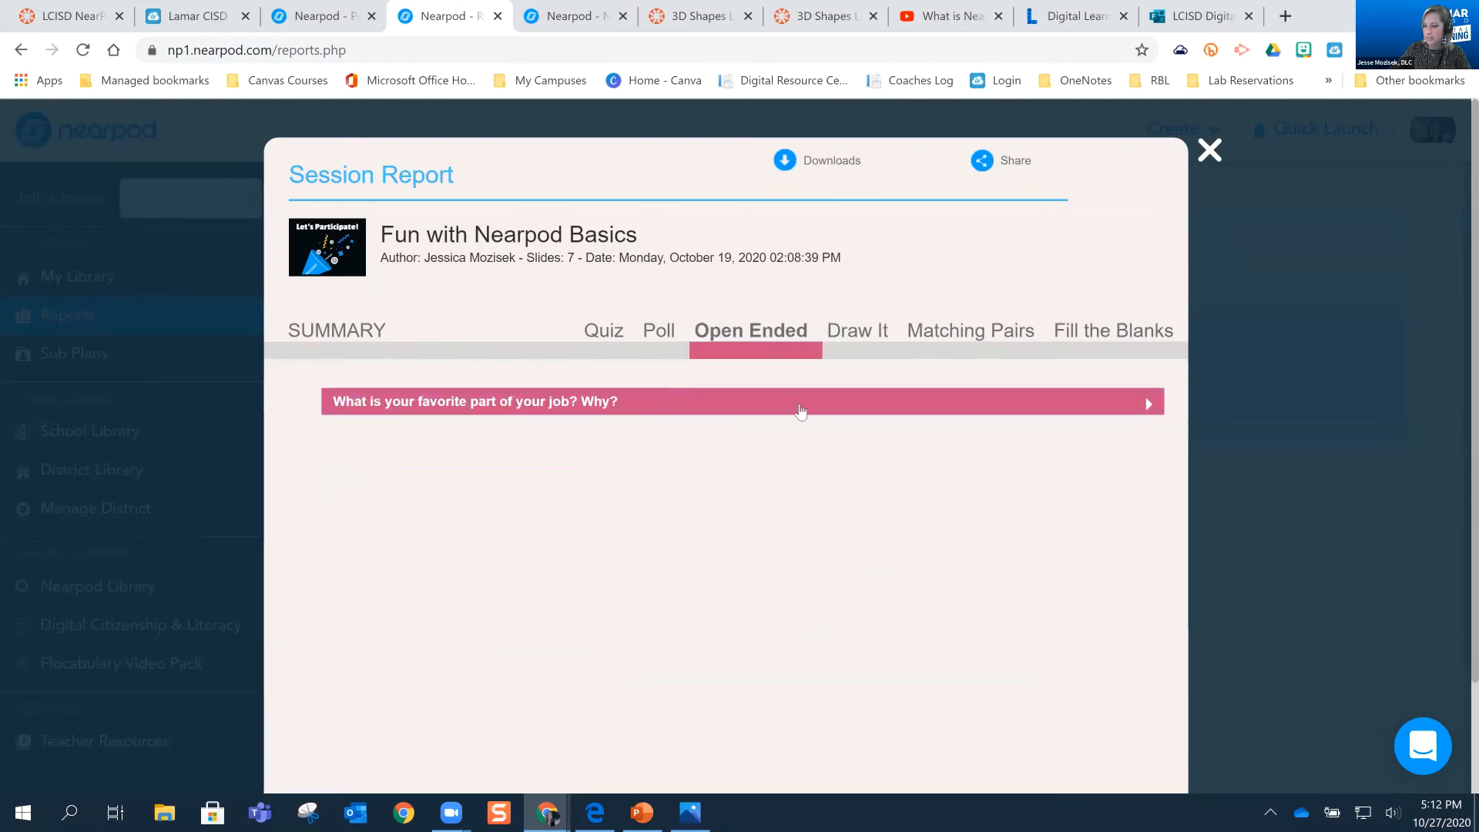
{"action": "left_click", "coordinate": [1211, 153]}
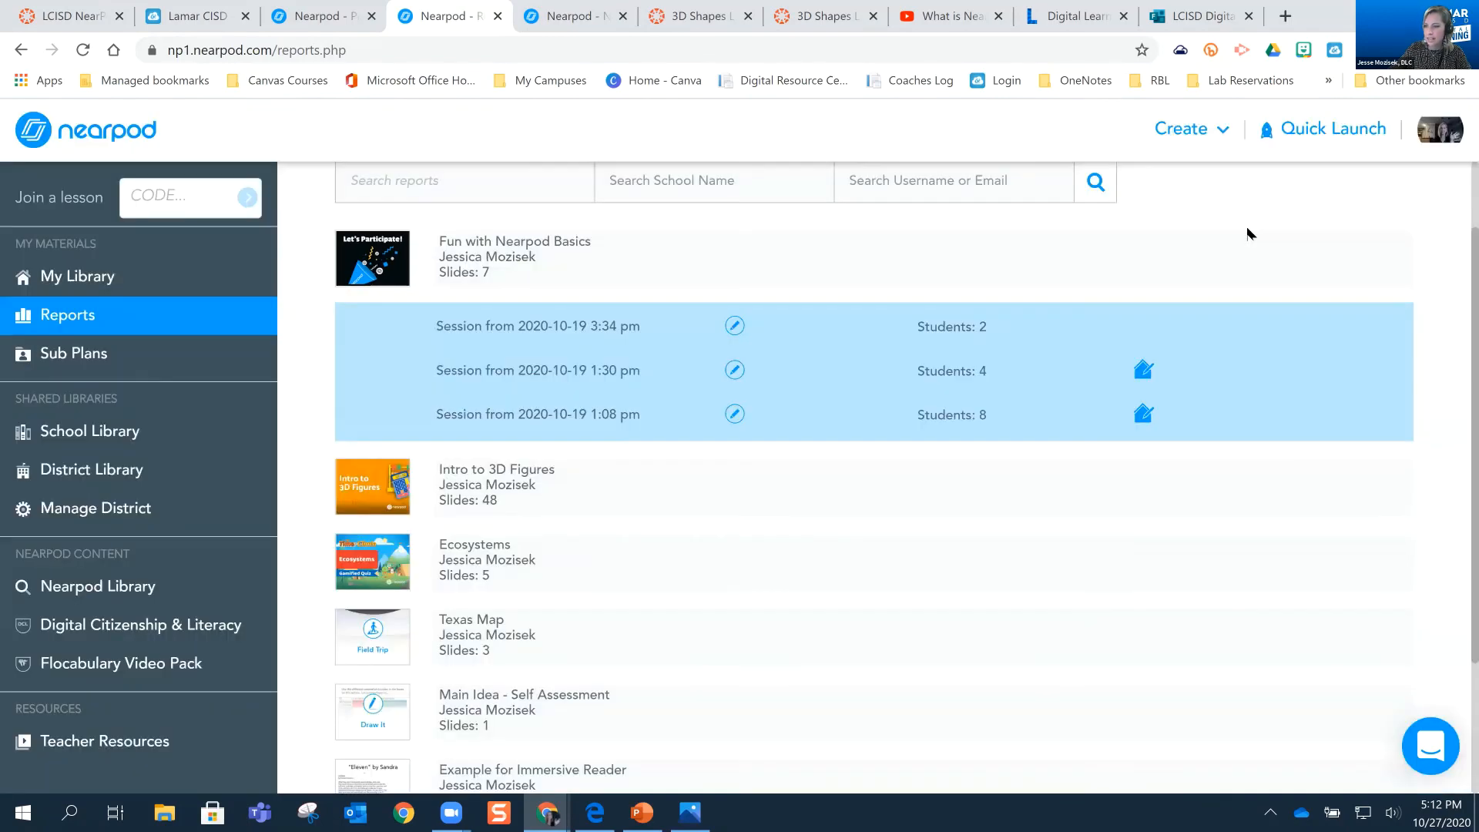